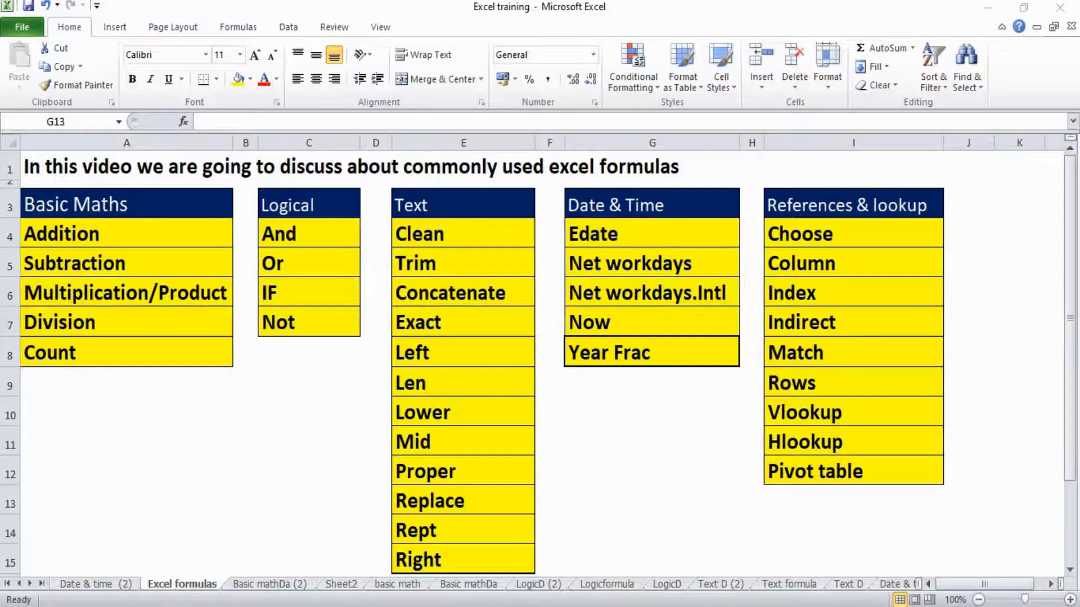
# Open the Basic mathDa (2) sheet and review its column headings from Product Name through customer A.
pyautogui.hotkey('ctrl', 'pagedown')
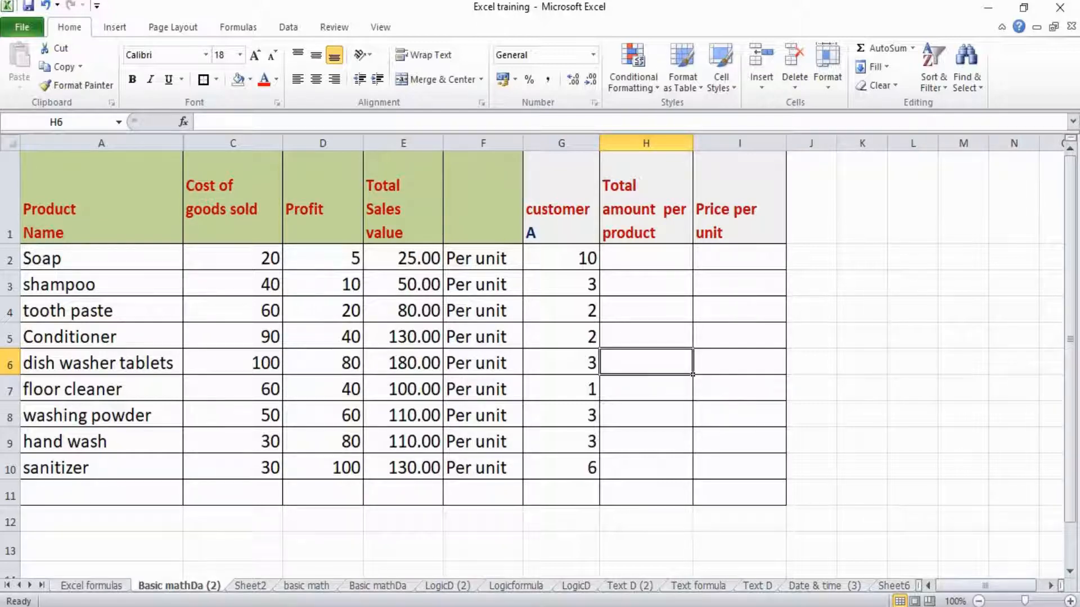
pyautogui.click(101, 196)
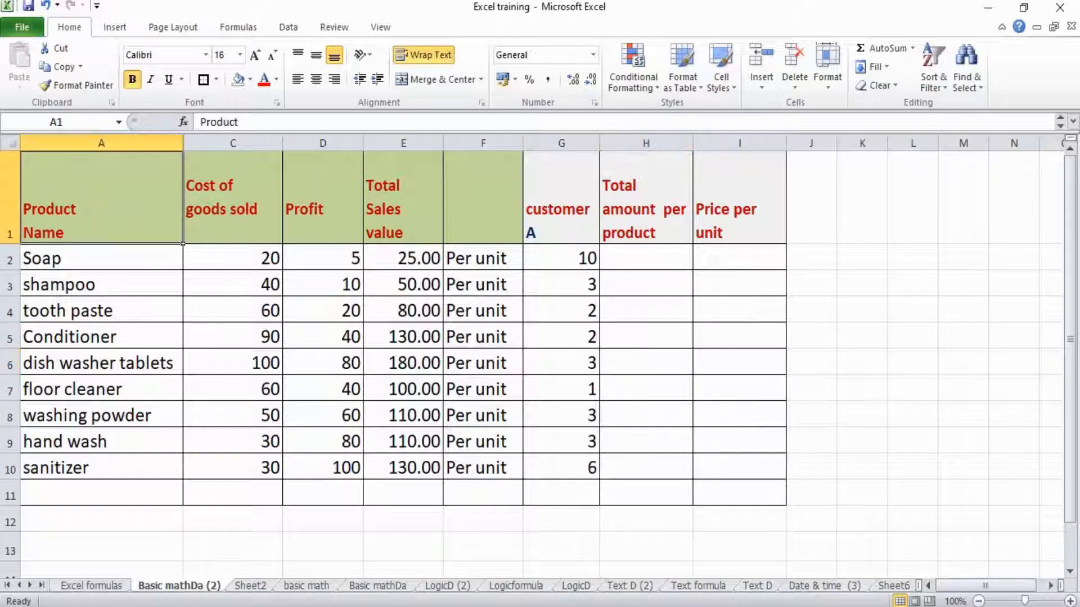
pyautogui.click(233, 197)
pyautogui.click(323, 197)
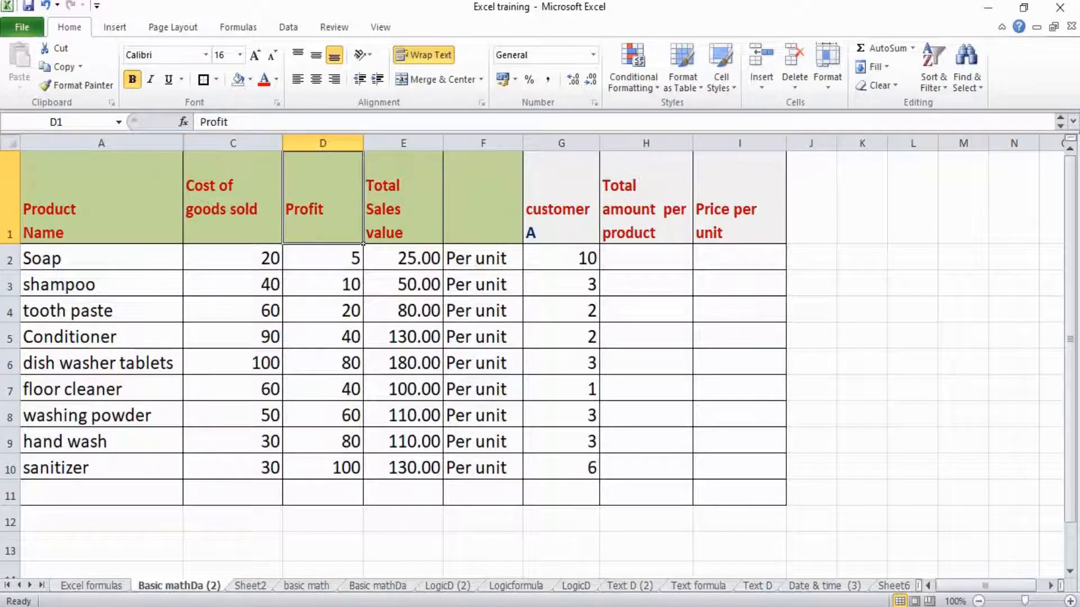
pyautogui.click(404, 196)
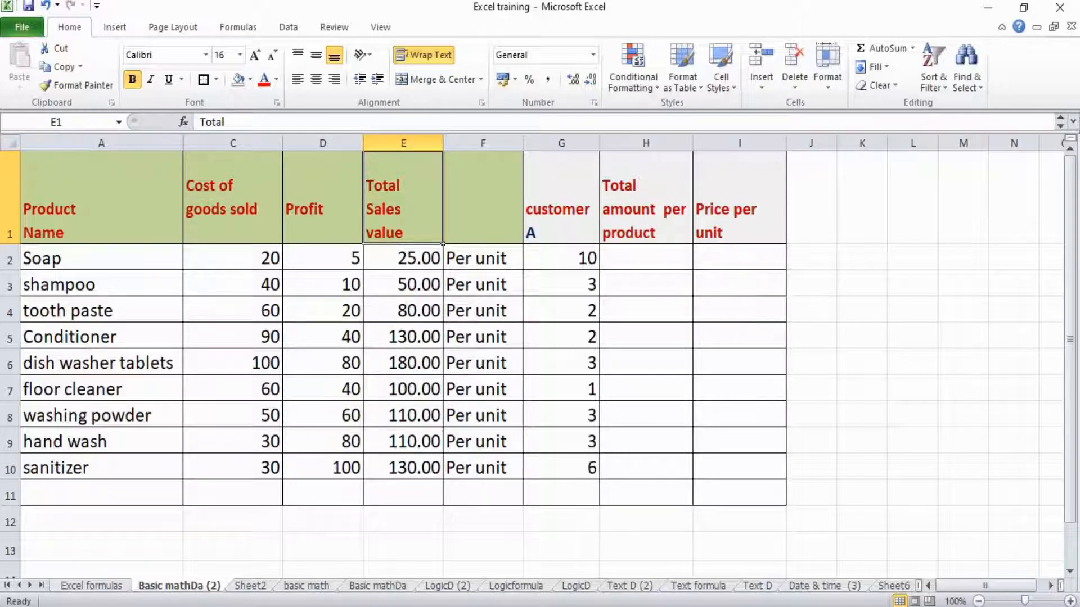
pyautogui.click(561, 197)
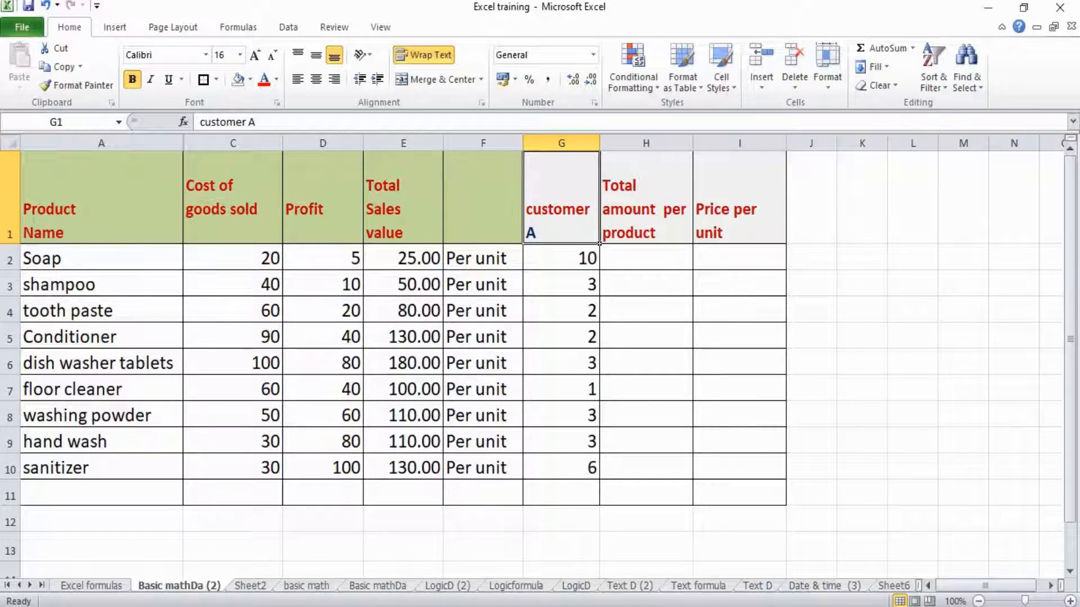
# Total the Total Sales value column in E11 with the formula =sum(E2:E10).
pyautogui.click(403, 493)
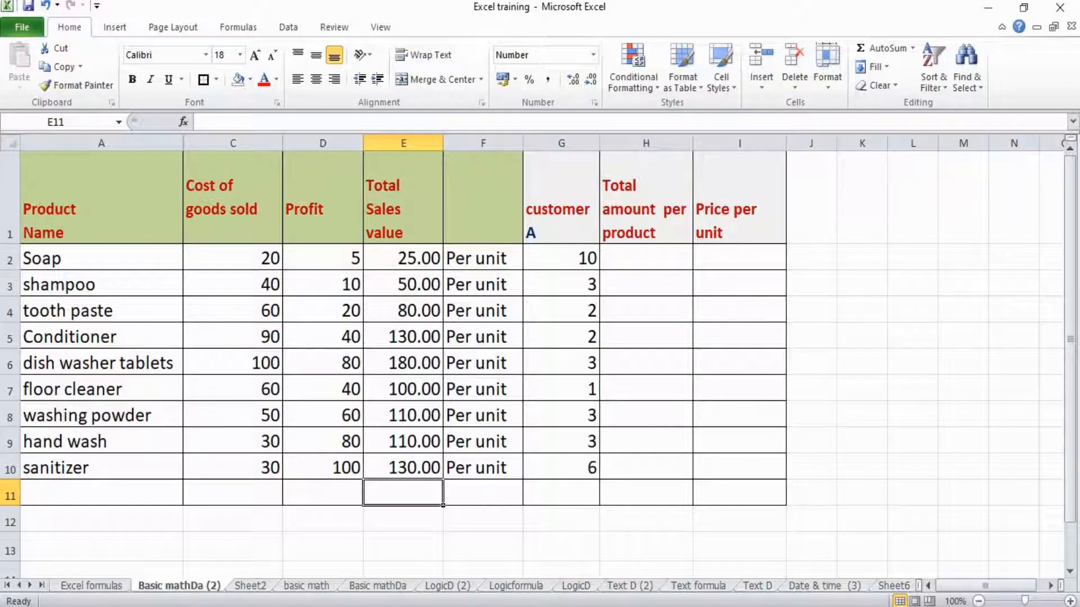
pyautogui.write('=')
pyautogui.write('=sum')
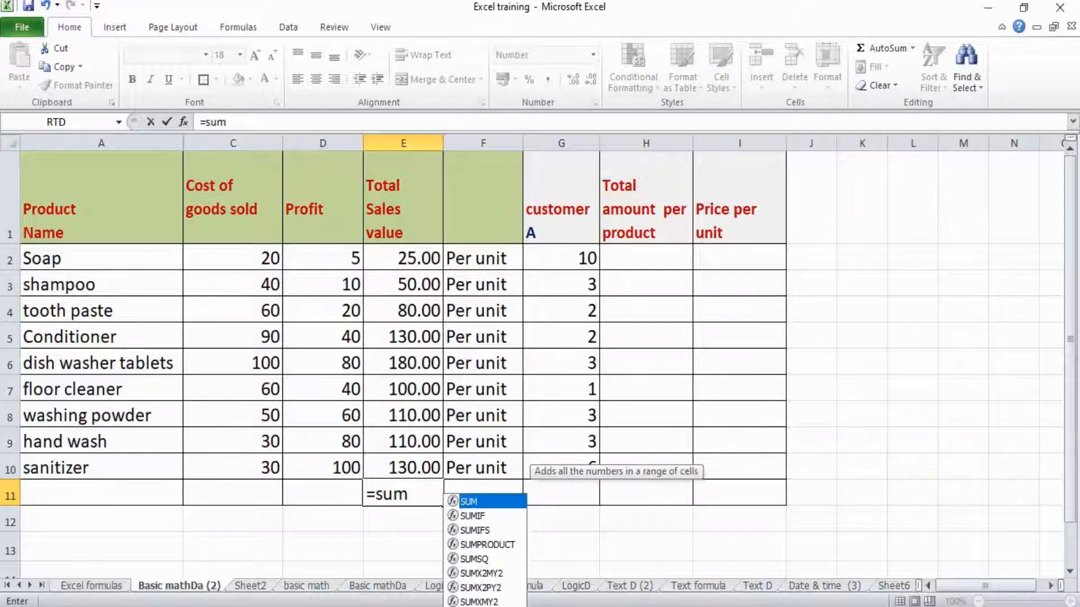
pyautogui.write('(')
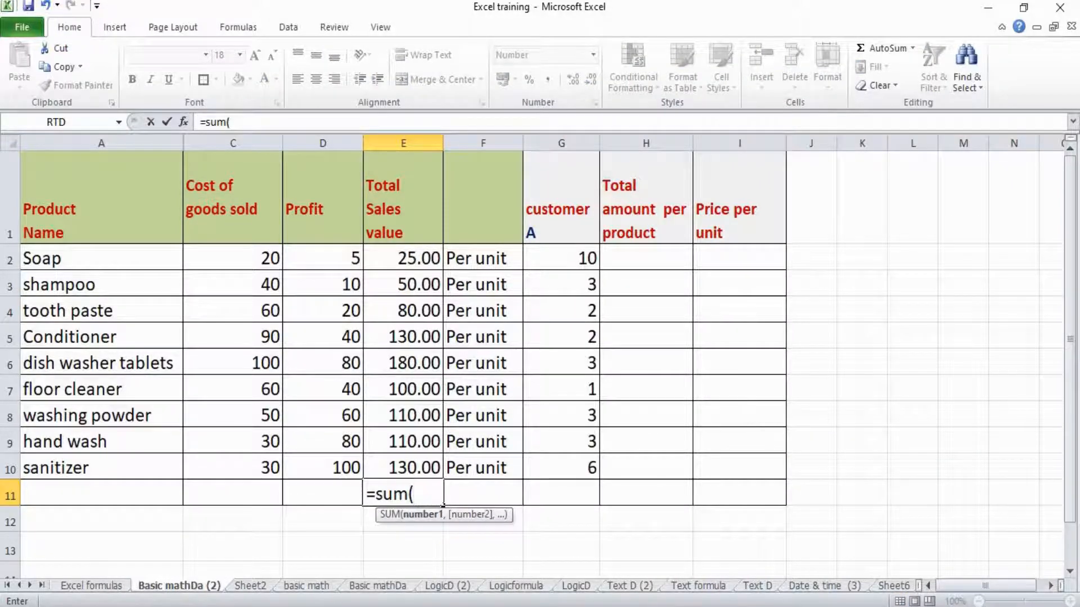
pyautogui.moveTo(403, 257); pyautogui.dragTo(441, 475)
pyautogui.write(')')
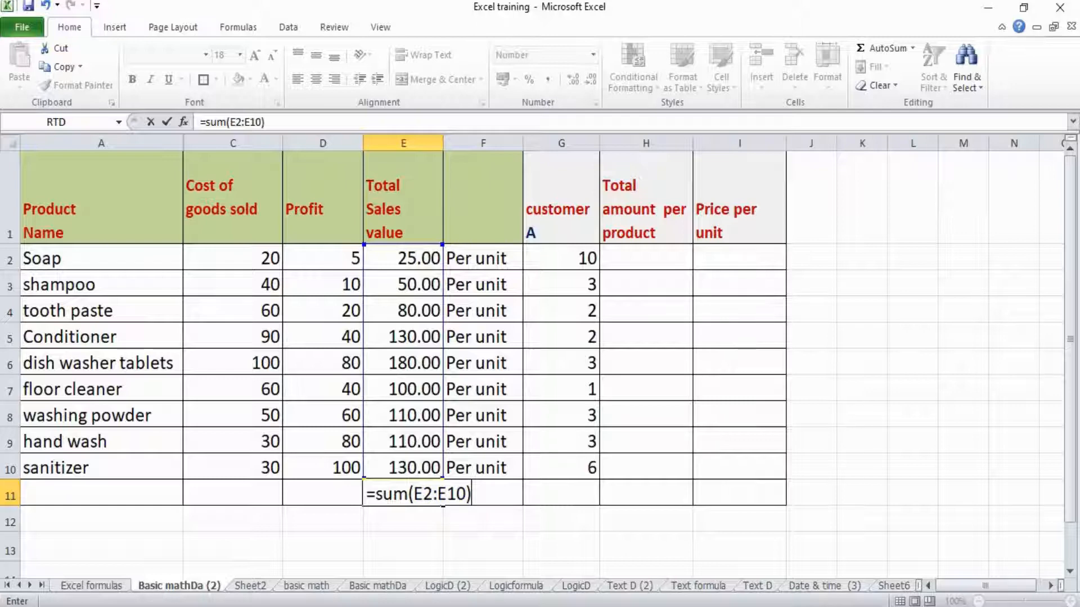
pyautogui.press('Return')
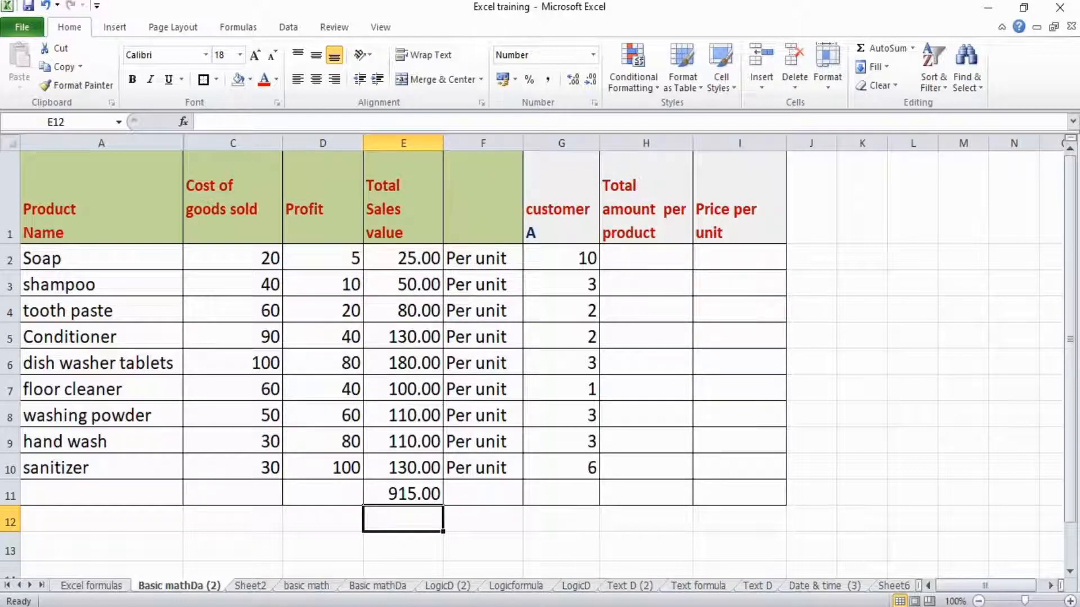
# Check the Sum shortcut on Sheet2, and total C2:C10 in C11 of Basic mathDa (2) with AutoSum.
pyautogui.hotkey('ctrl', 'pagedown')
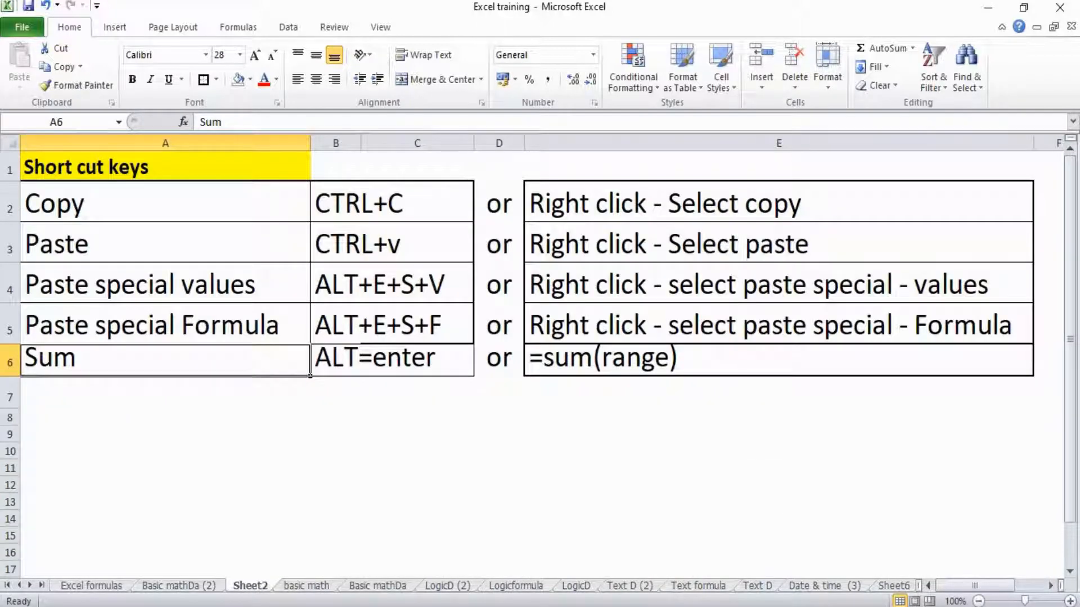
pyautogui.hotkey('shift', 'Right')
pyautogui.hotkey('shift', 'Right')
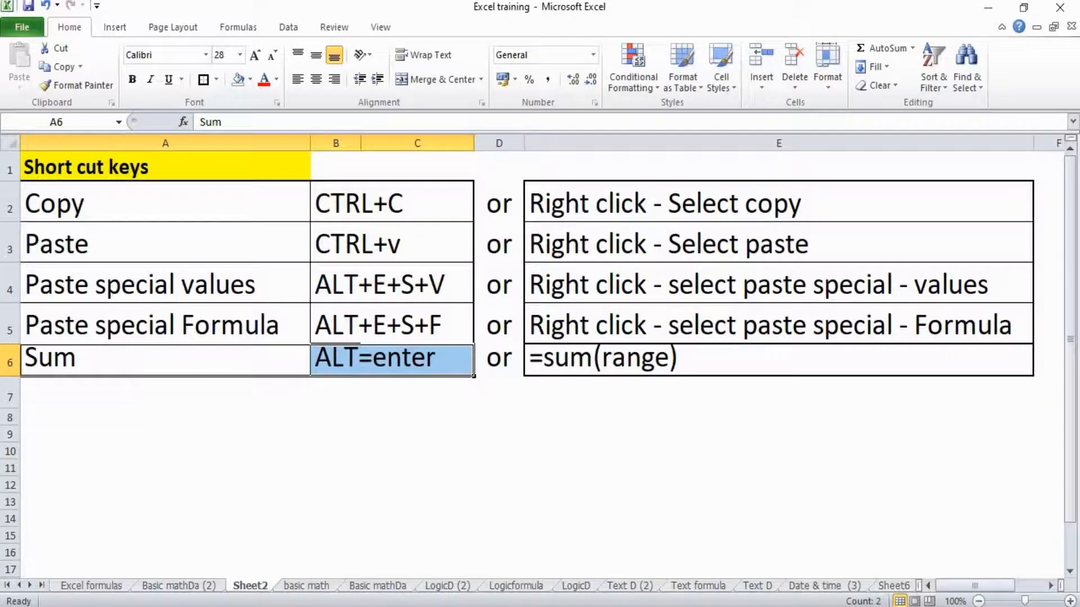
pyautogui.hotkey('ctrl', 'pageup')
pyautogui.press('Up')
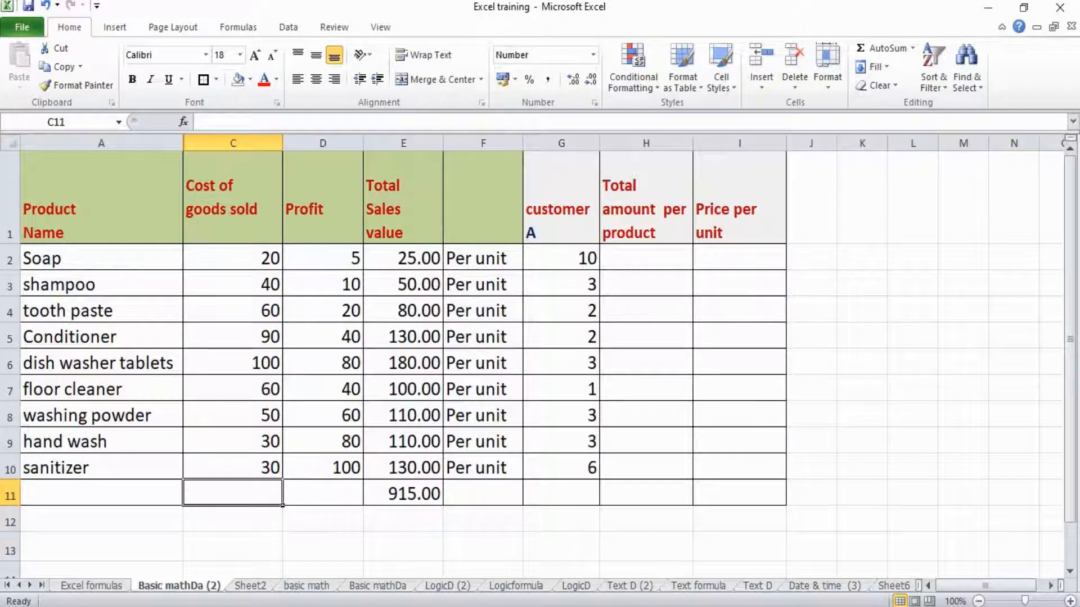
pyautogui.hotkey('alt', '=')
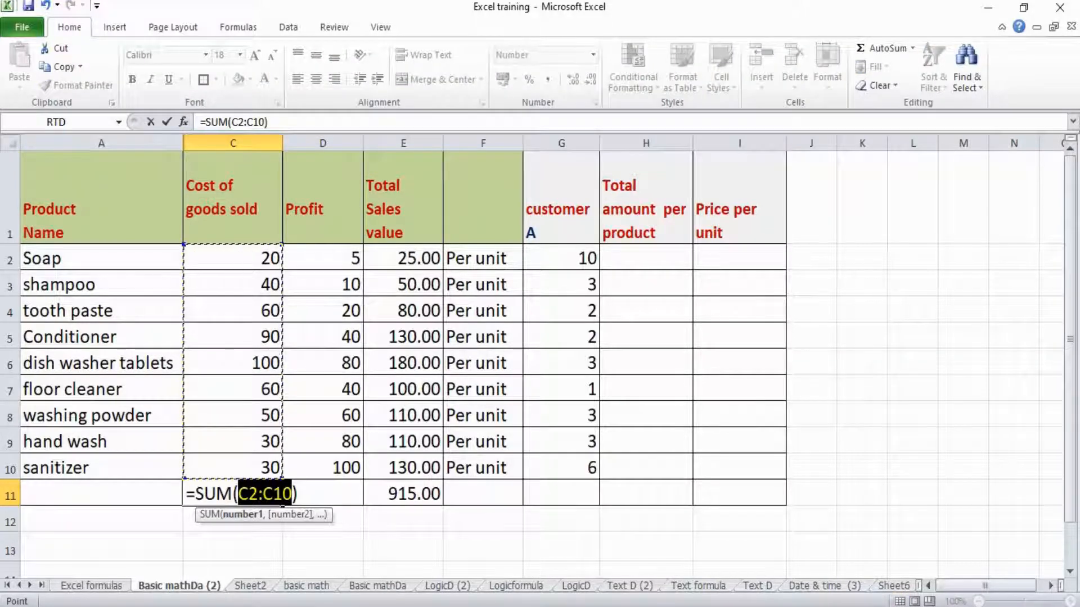
pyautogui.press('Return')
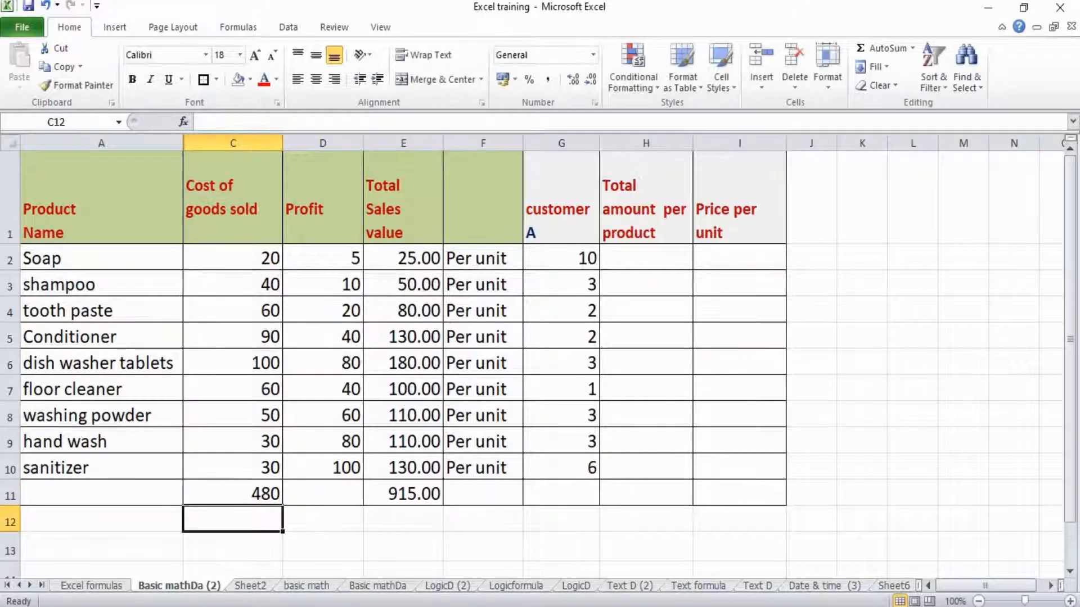
# Check Subtraction on the basic math sheet, and enter "profit = sales value - cost of goods sold" in C12 of Basic mathDa (2).
pyautogui.click(307, 586)
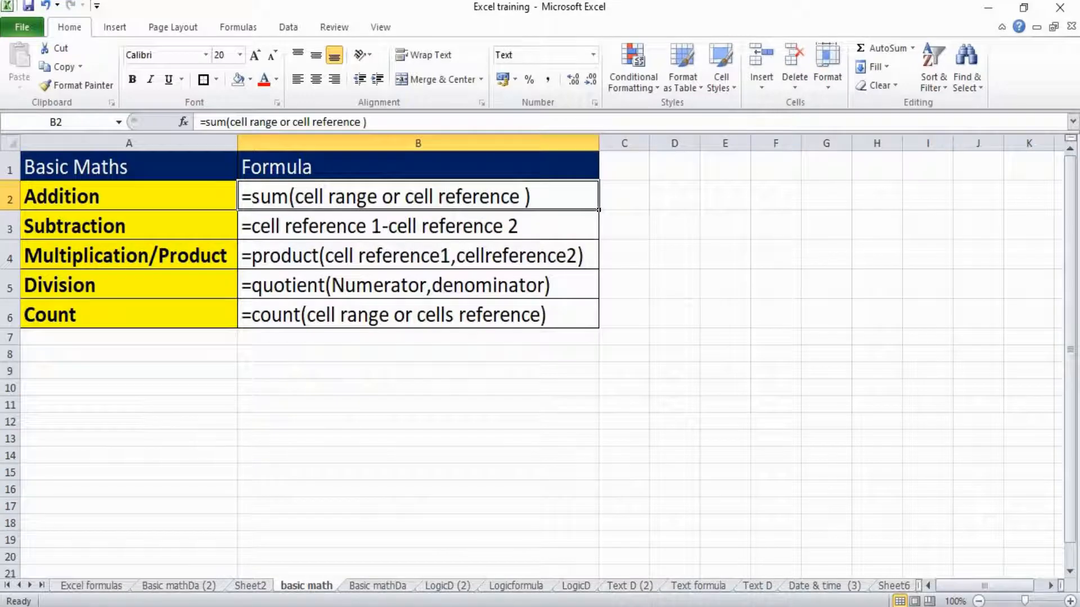
pyautogui.click(128, 226)
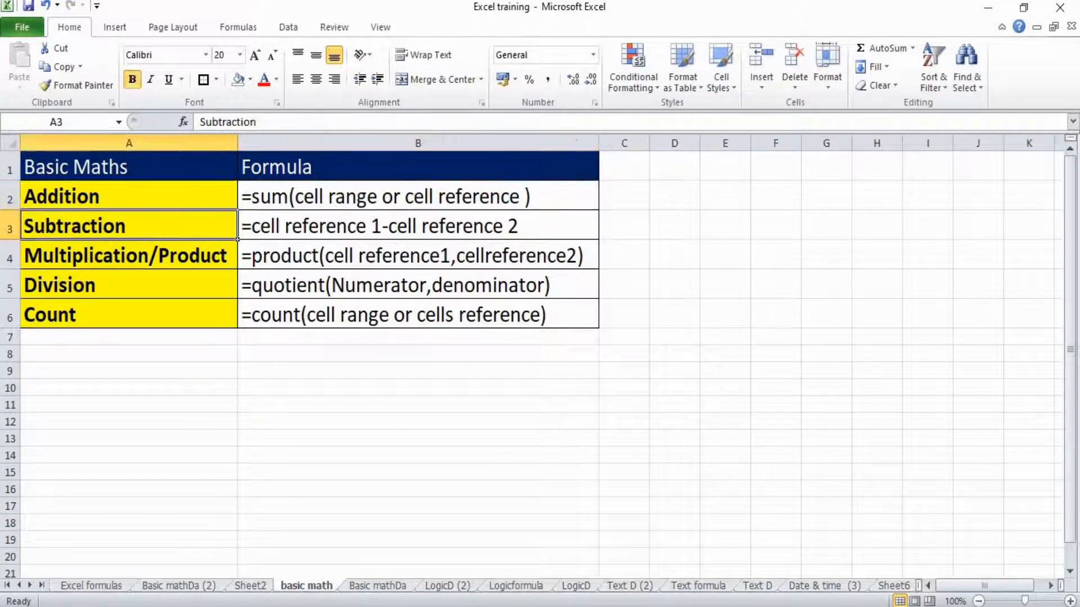
pyautogui.click(179, 586)
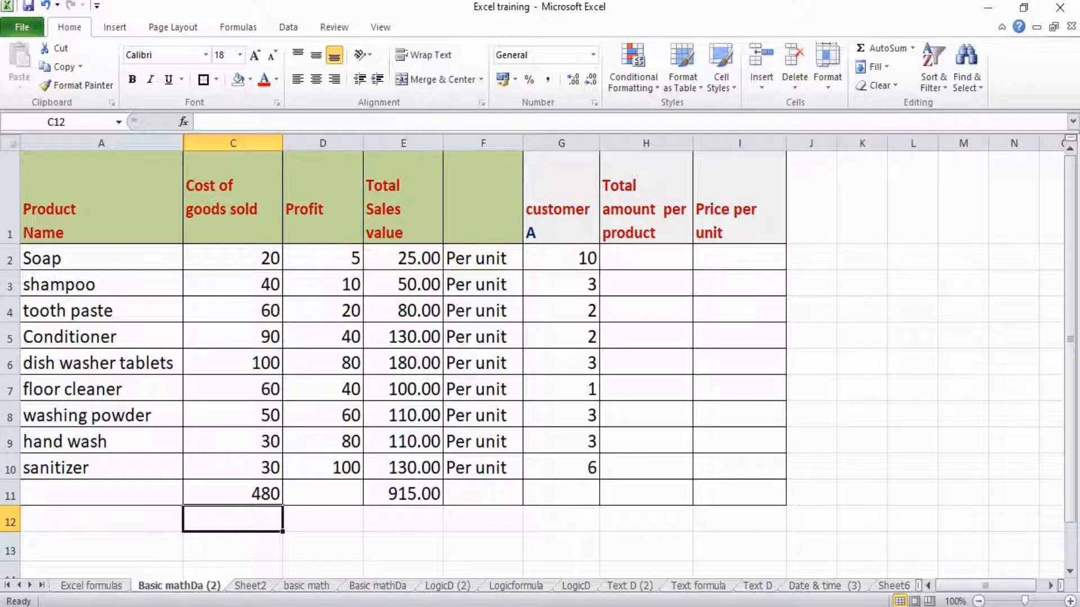
pyautogui.write('profit = s')
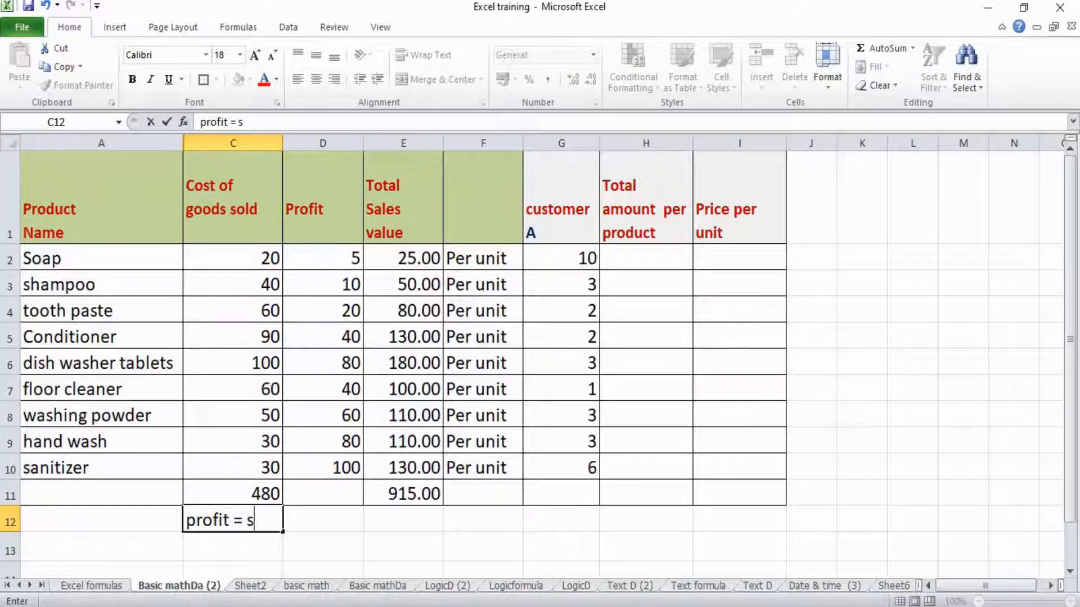
pyautogui.write('ales value - cost of goods ')
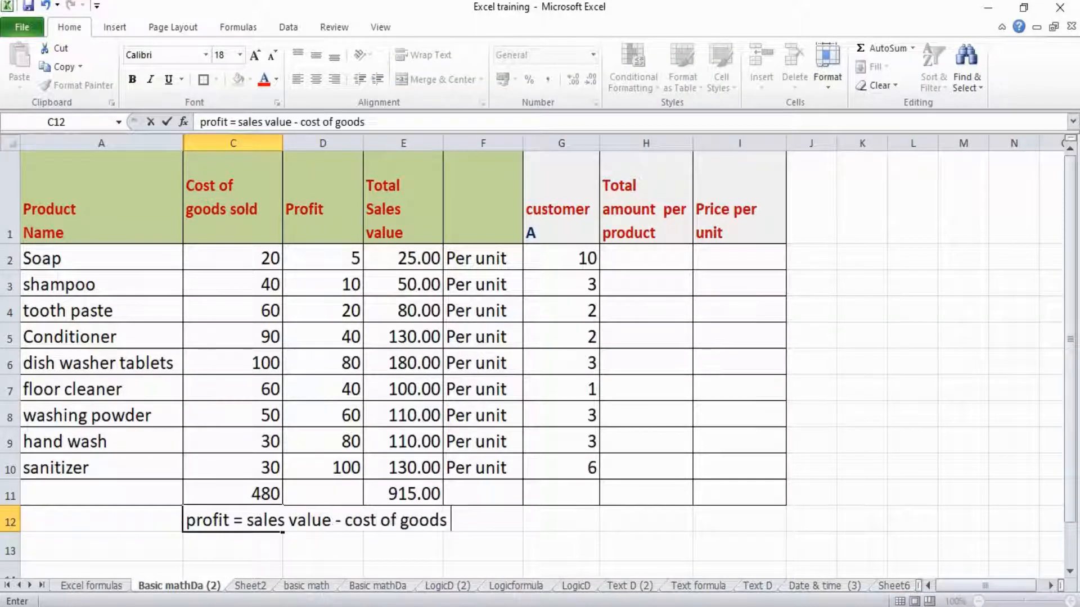
pyautogui.write('sold')
pyautogui.press('Return')
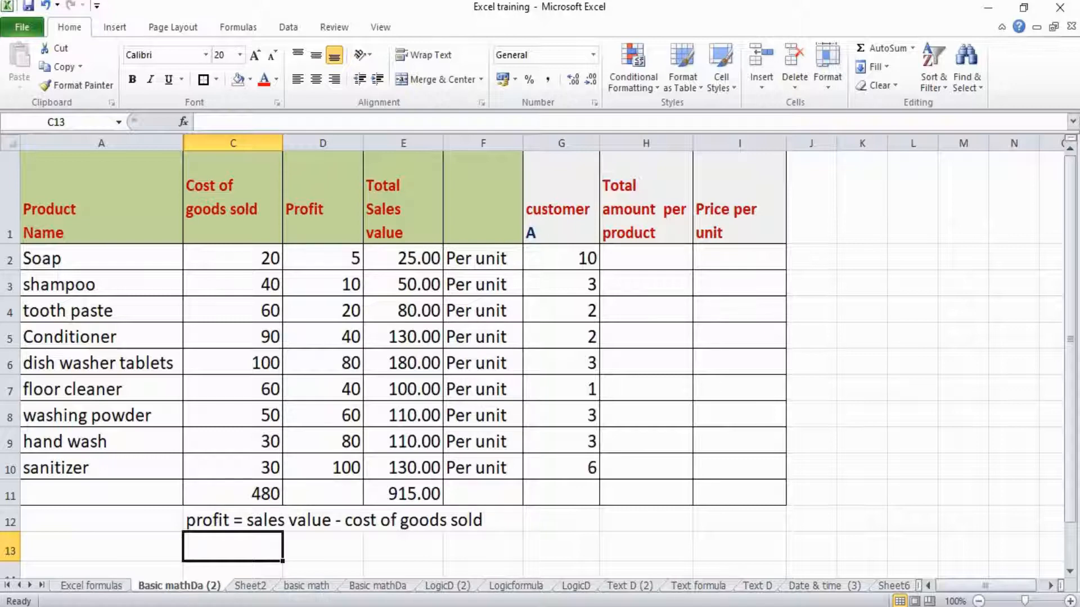
# Compare the formulas in E11 and C11, and replace the E11 formula with its value using Paste Special Values.
pyautogui.click(403, 494)
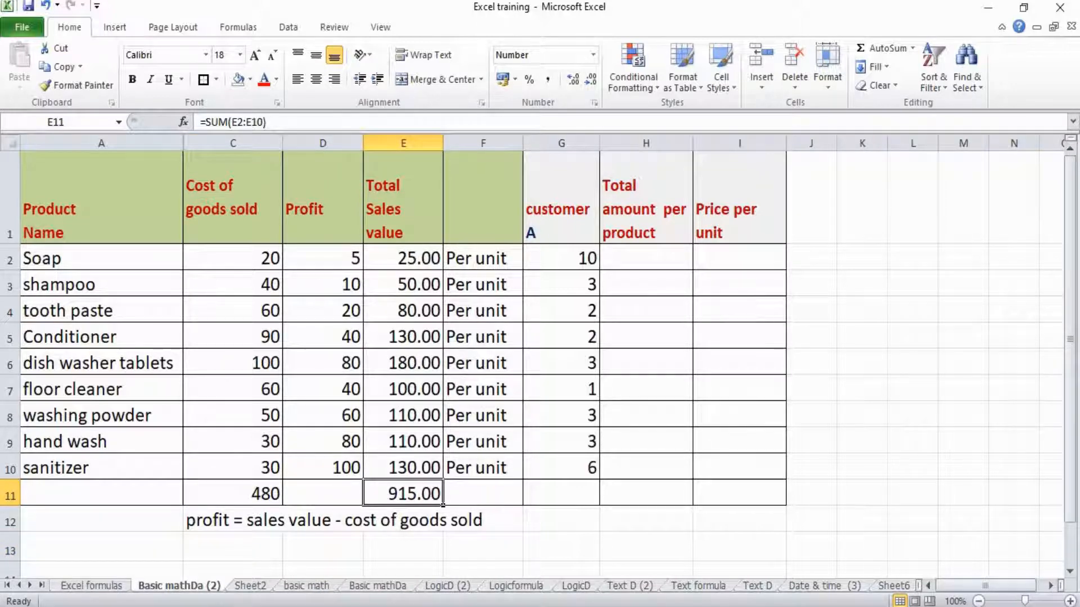
pyautogui.click(232, 494)
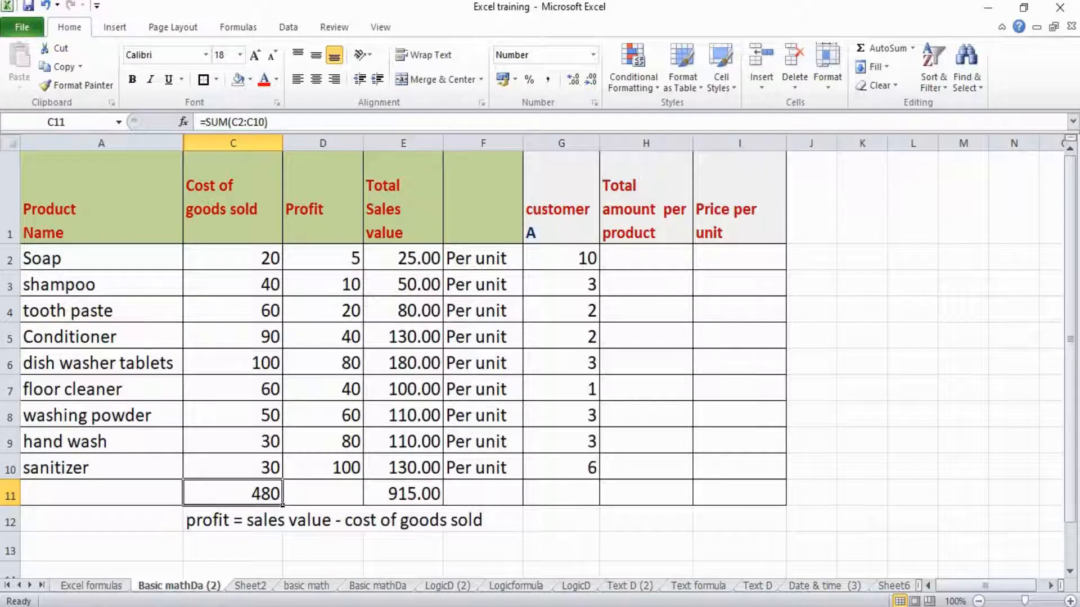
pyautogui.click(403, 494)
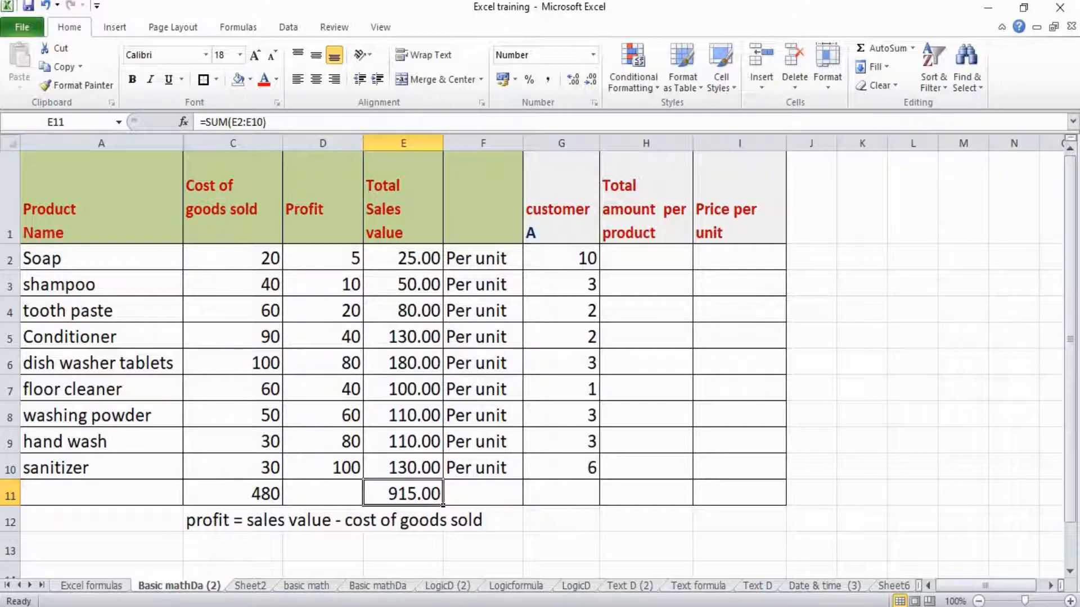
pyautogui.hotkey('ctrl', 'c')
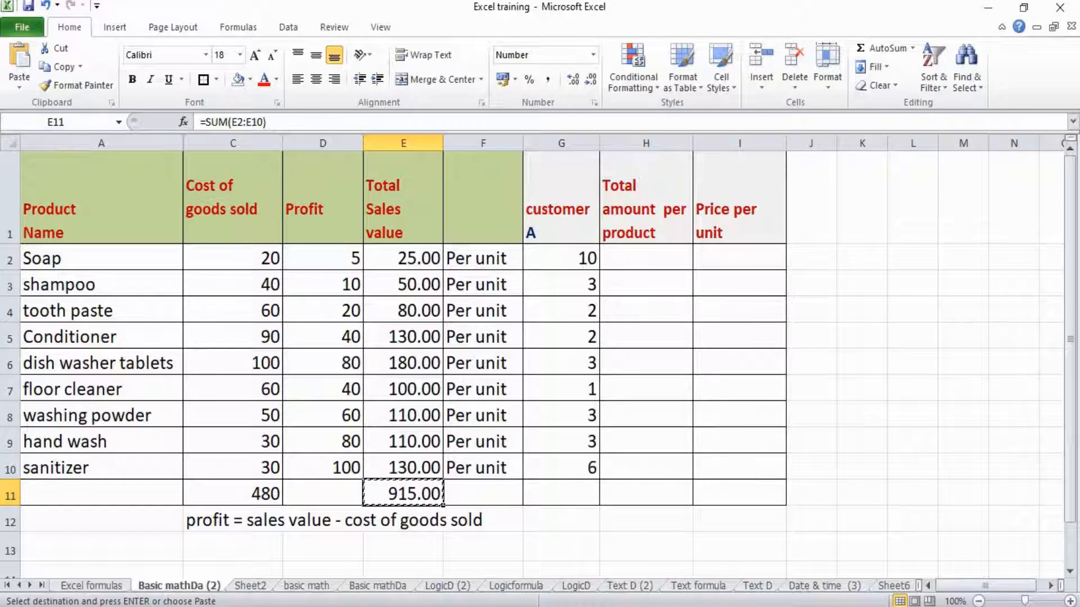
pyautogui.hotkey('alt', 'e')
pyautogui.press('s')
pyautogui.press('v')
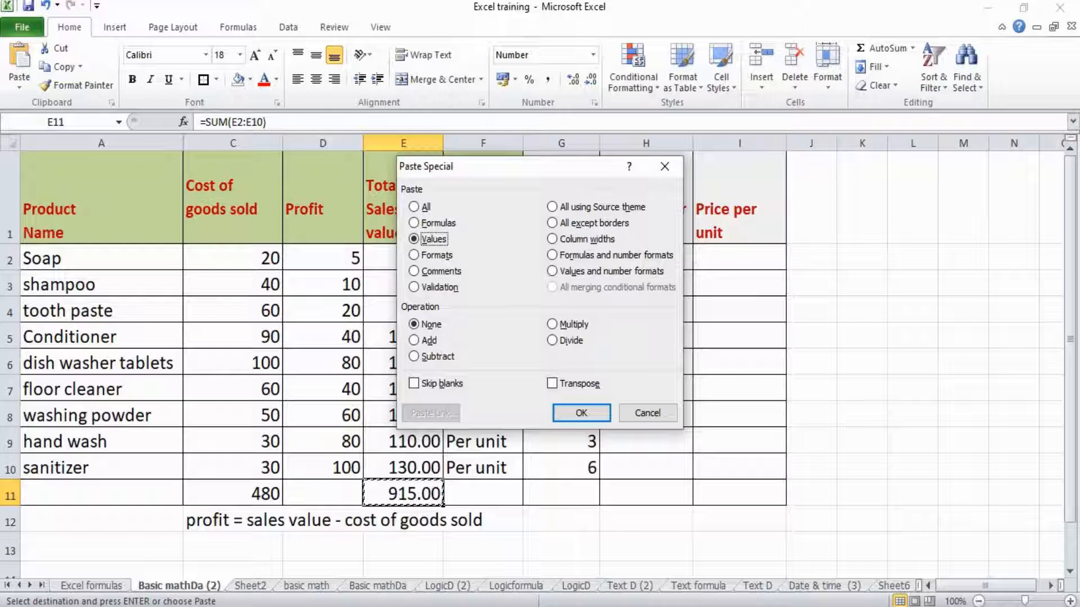
pyautogui.press('Return')
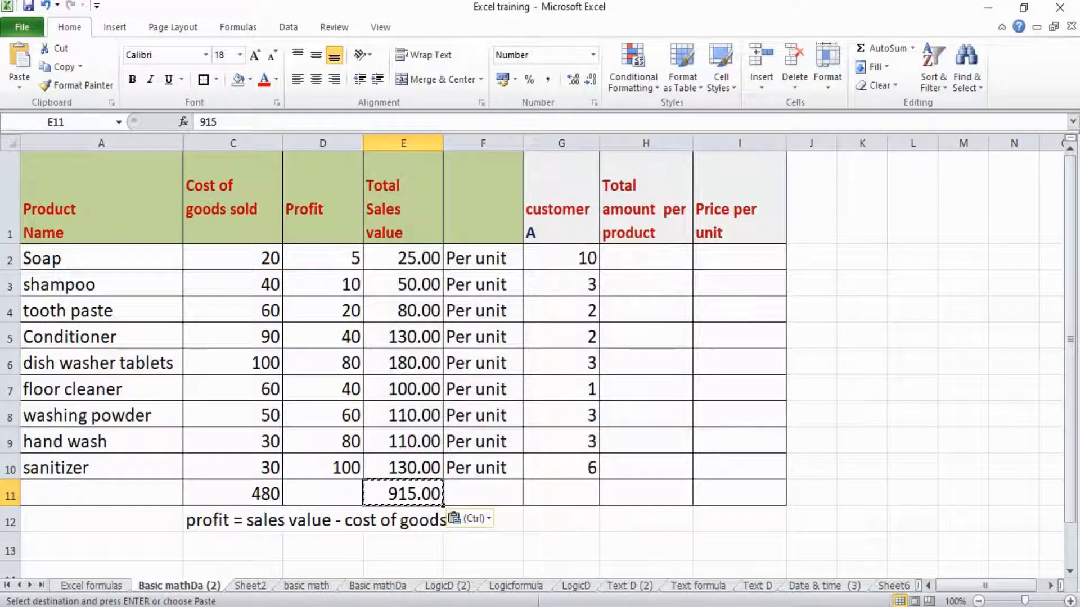
# Check the Paste special entries on Sheet2, and convert the C11 formula on Basic mathDa (2) to a value with Paste Special Values.
pyautogui.hotkey('ctrl', 'pagedown')
pyautogui.moveTo(311, 302); pyautogui.dragTo(474, 302)
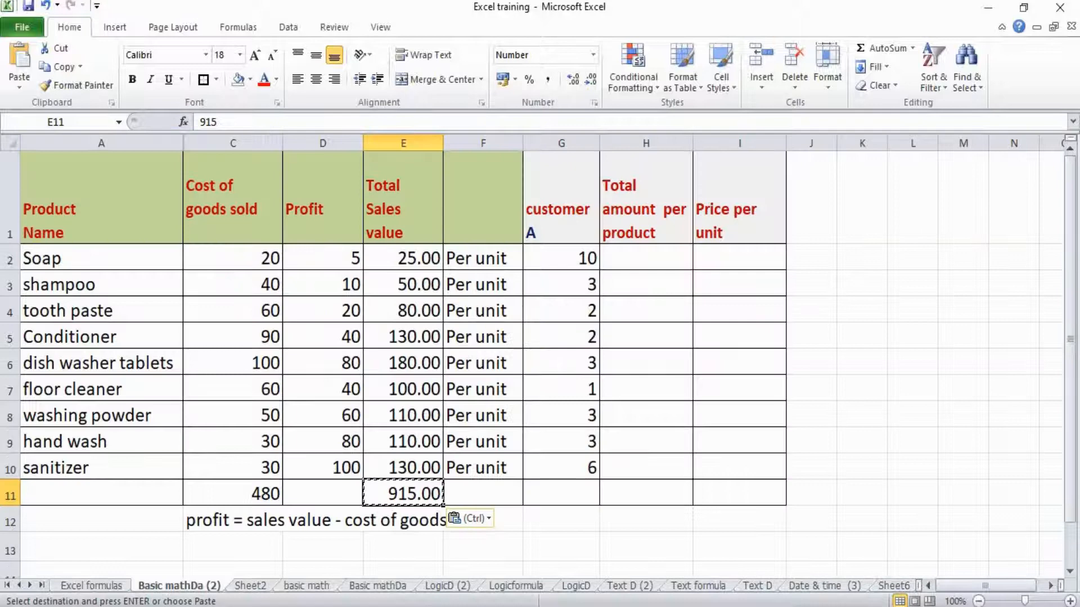
pyautogui.click(233, 493)
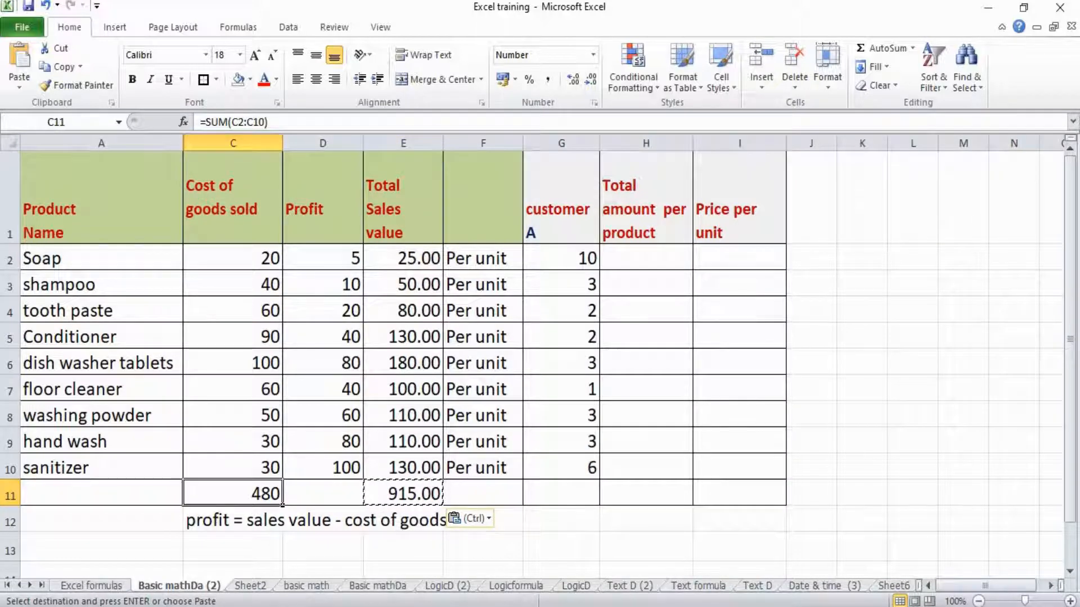
pyautogui.rightClick(260, 495)
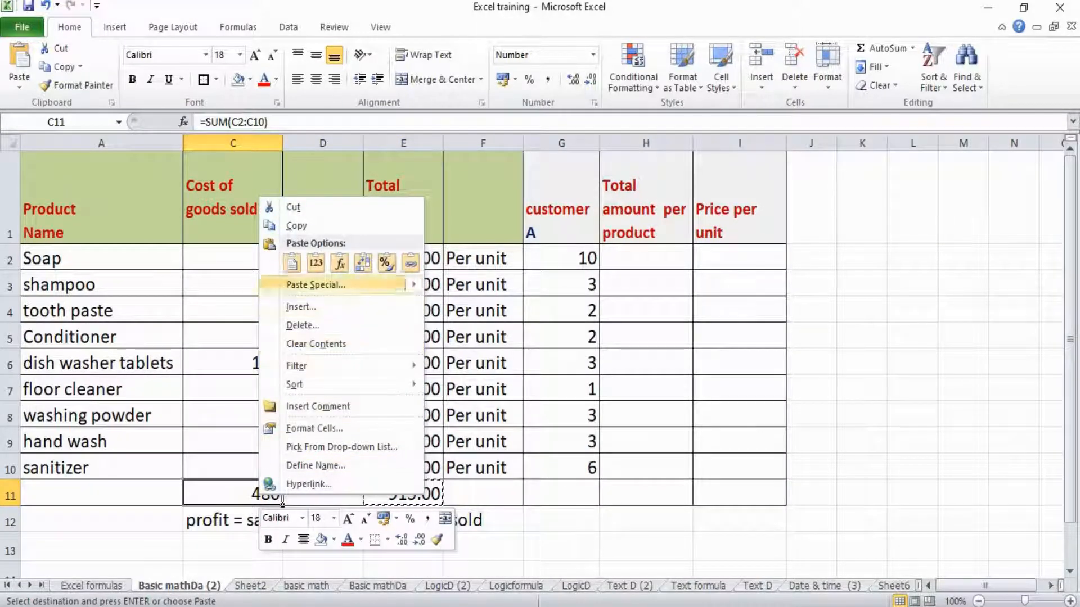
pyautogui.click(297, 225)
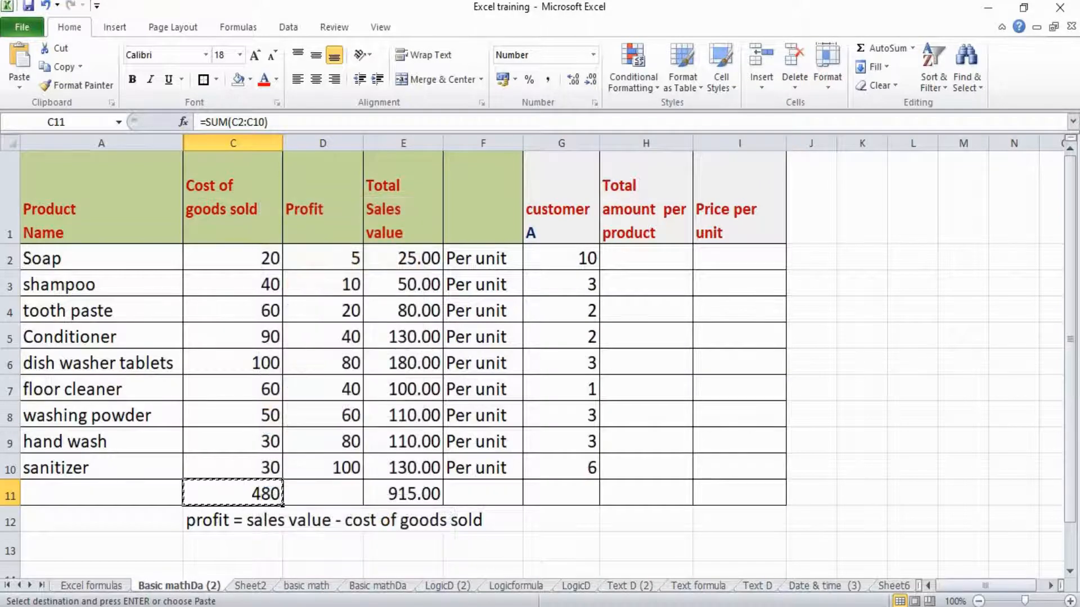
pyautogui.rightClick(242, 500)
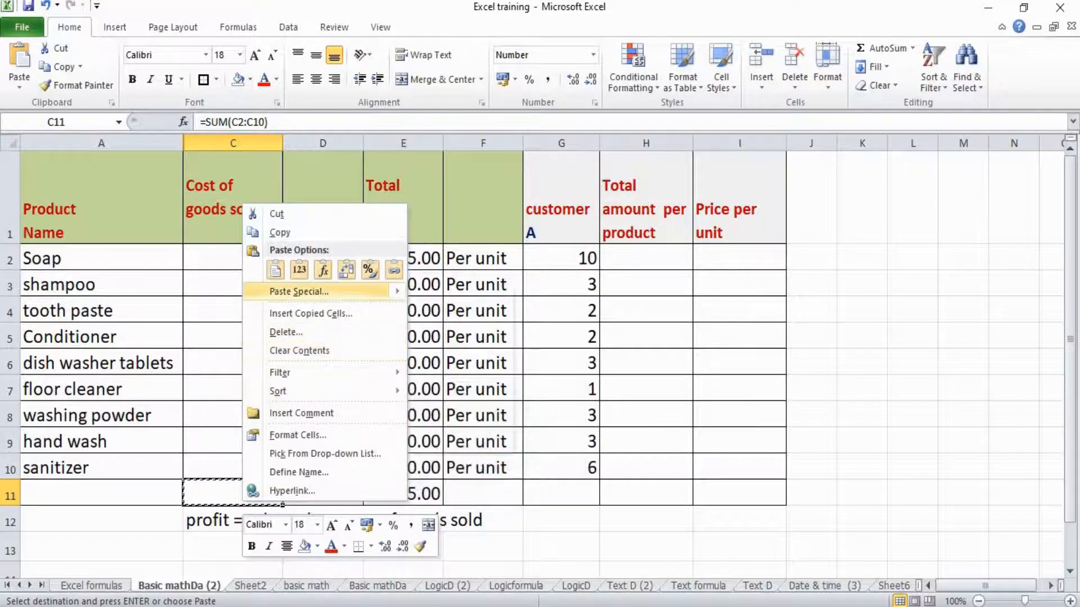
pyautogui.click(298, 291)
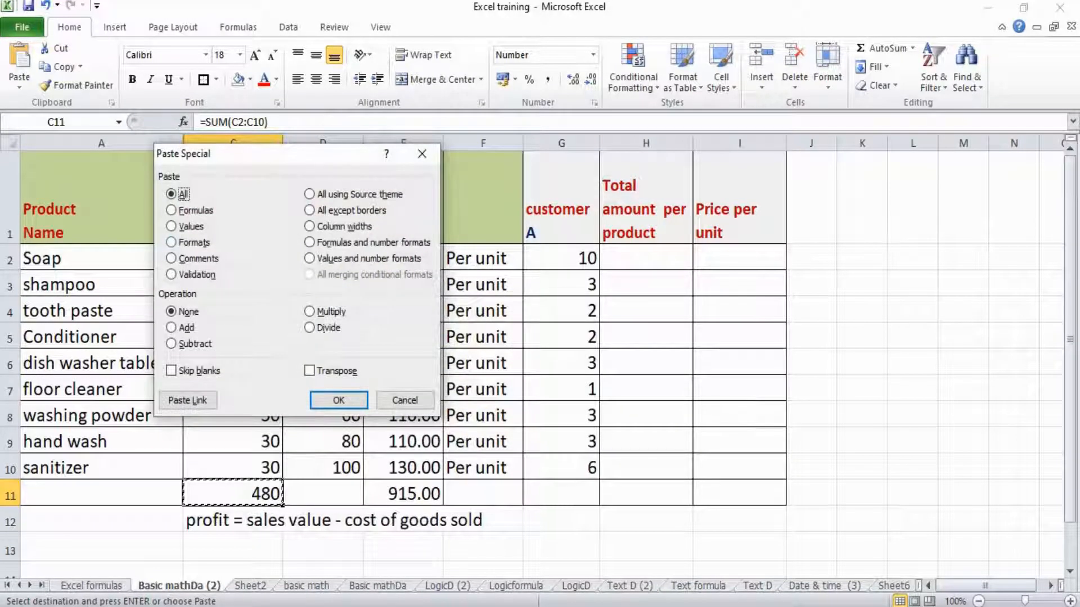
pyautogui.press('v')
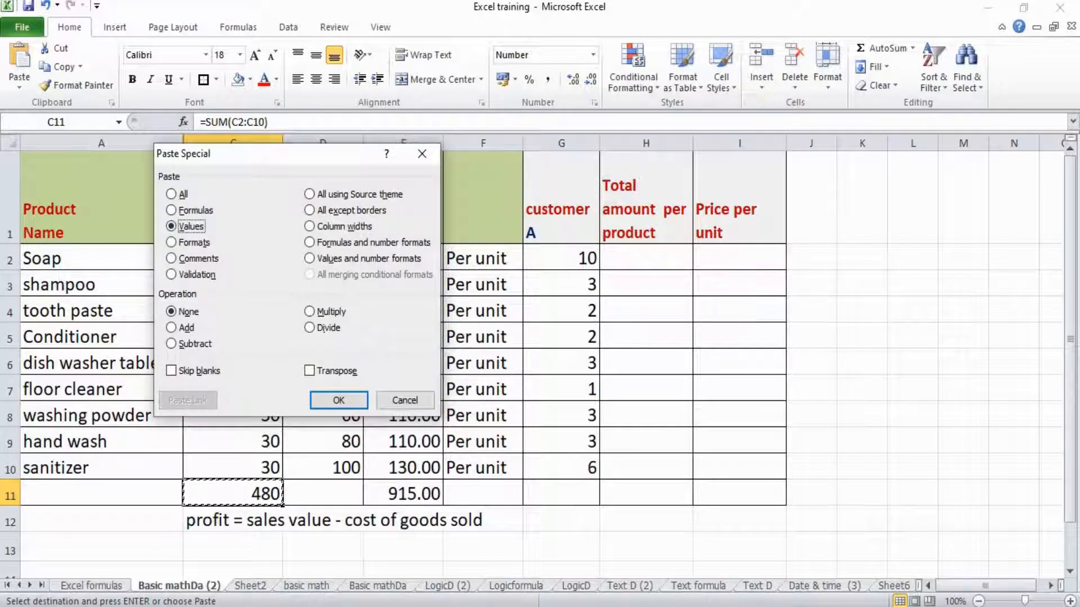
pyautogui.press('Return')
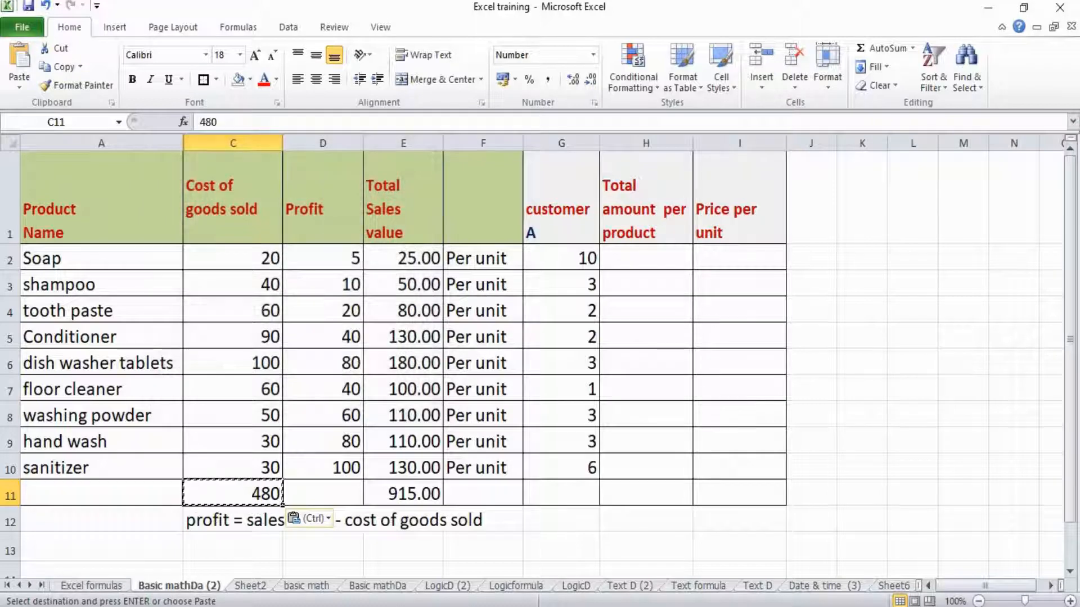
# Label C13 "profit" and calculate it in D13 with the formula =E11-C11.
pyautogui.click(323, 550)
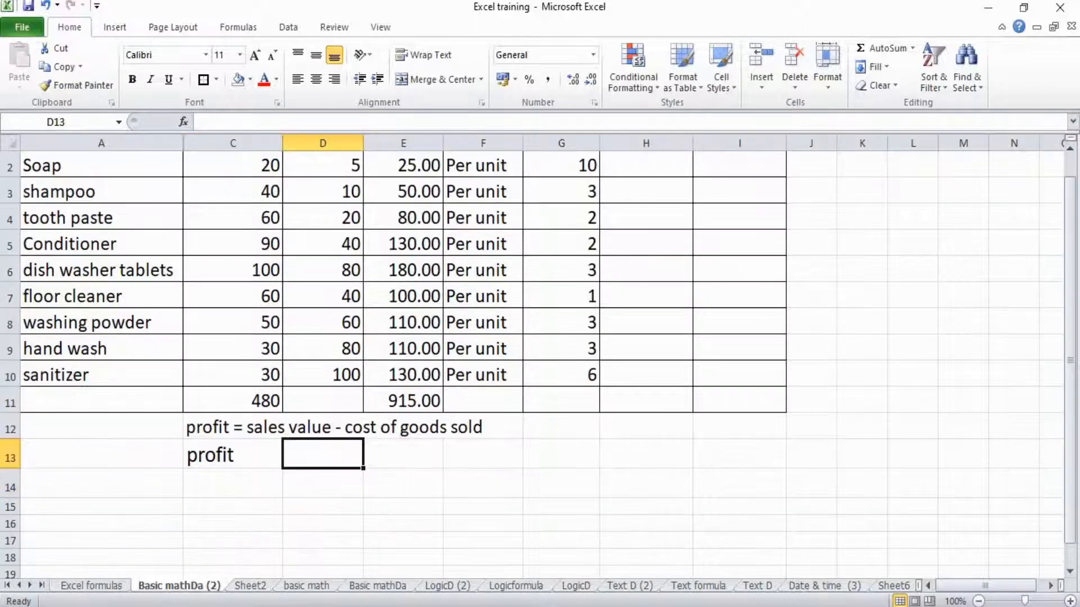
pyautogui.write('=')
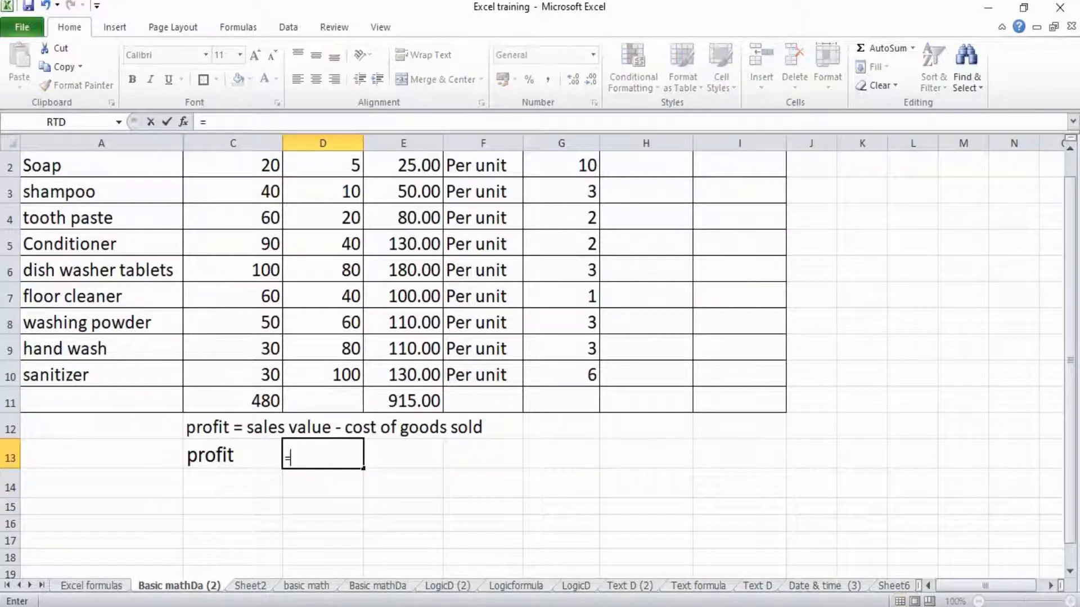
pyautogui.click(403, 401)
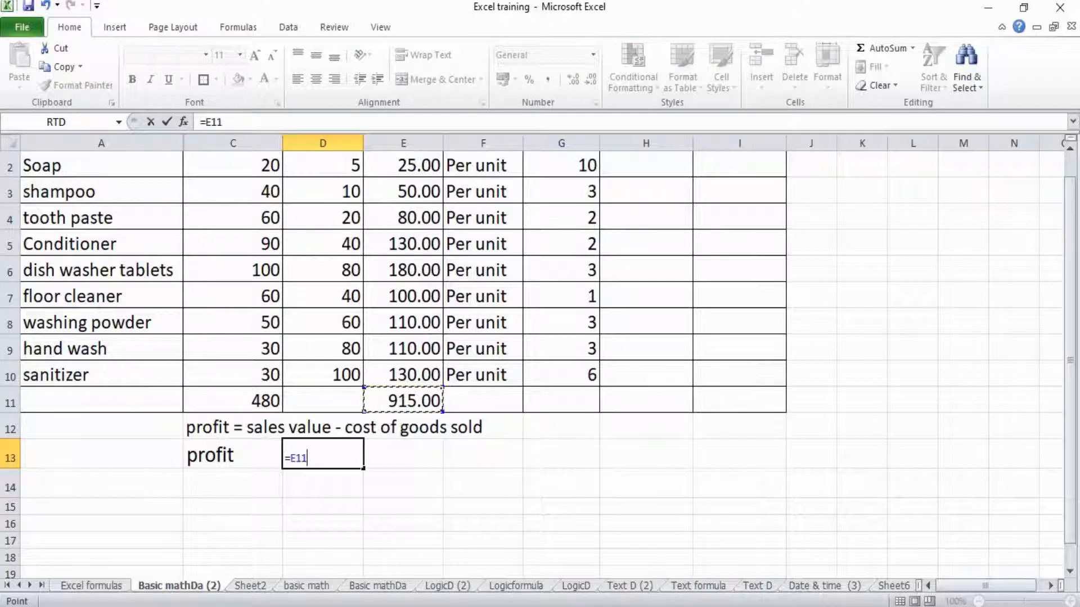
pyautogui.write('-')
pyautogui.click(232, 401)
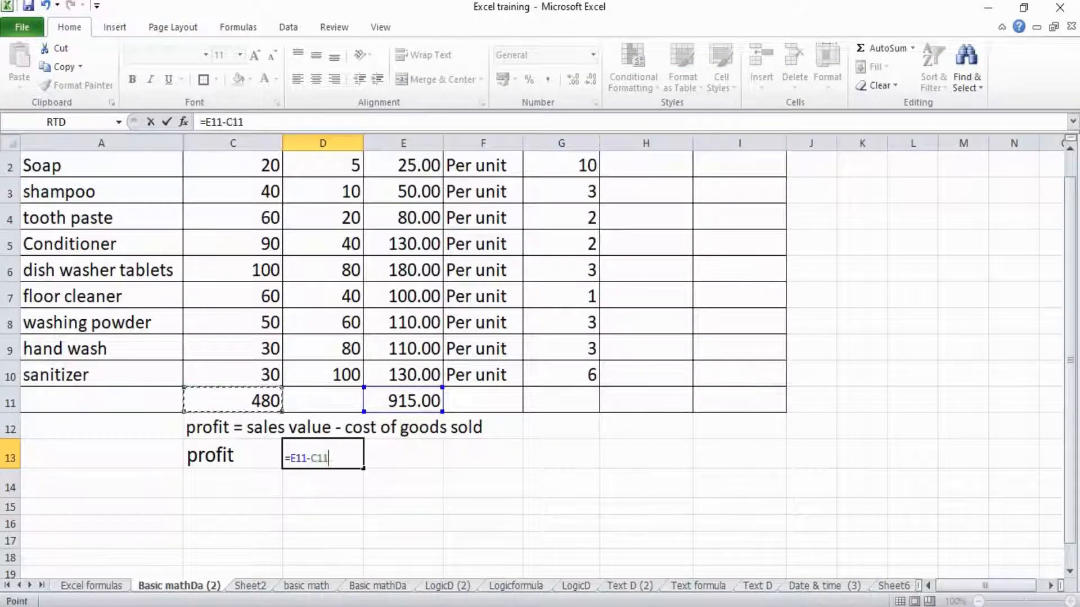
pyautogui.press('Return')
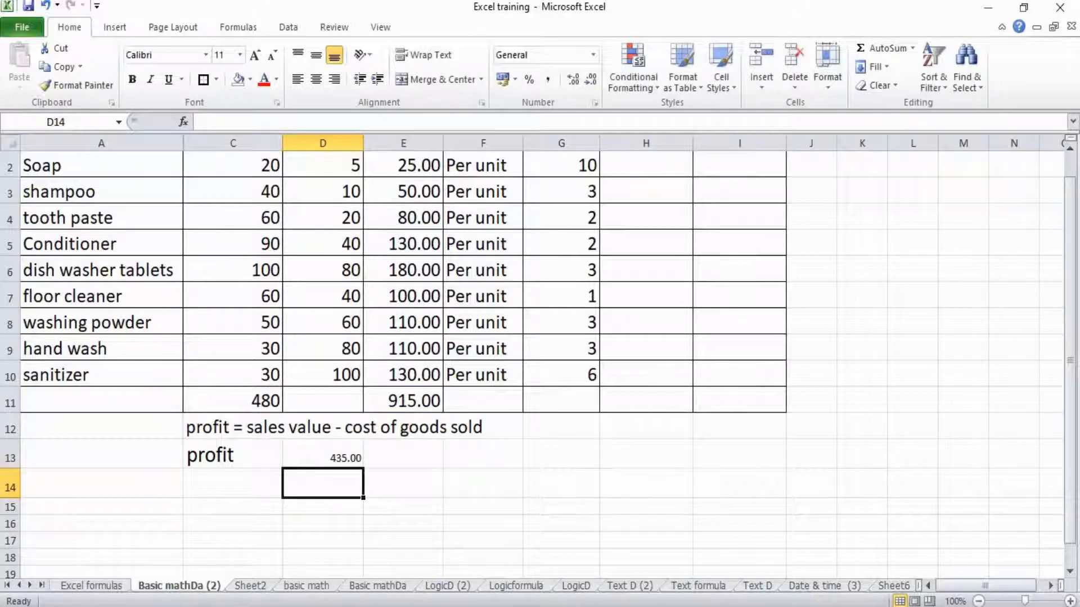
pyautogui.click(322, 454)
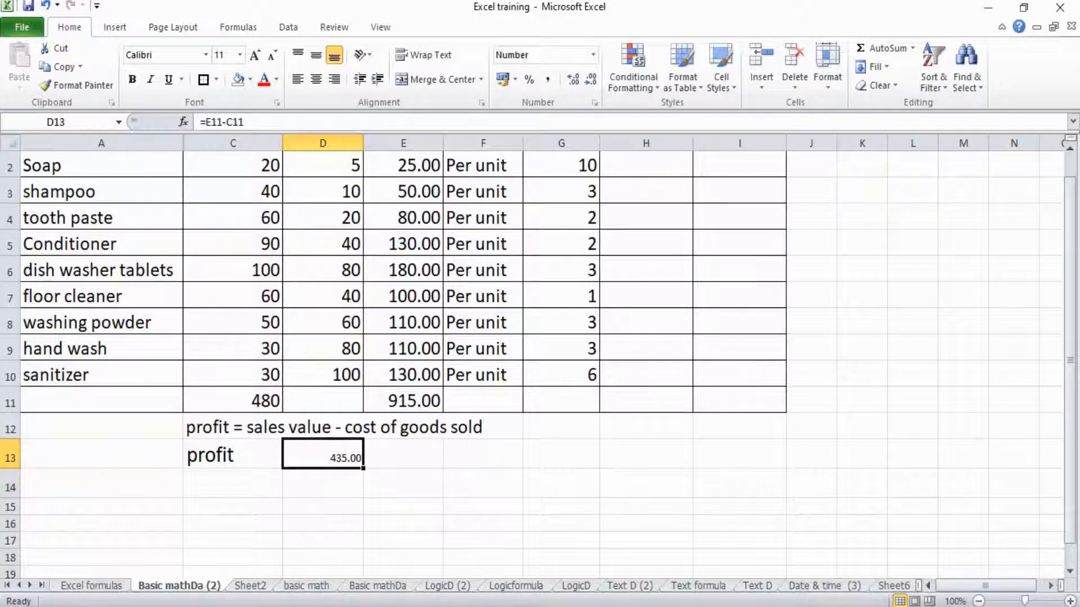
# Copy the formatting of C11 onto the profit result in D13 with Format Painter.
pyautogui.click(233, 401)
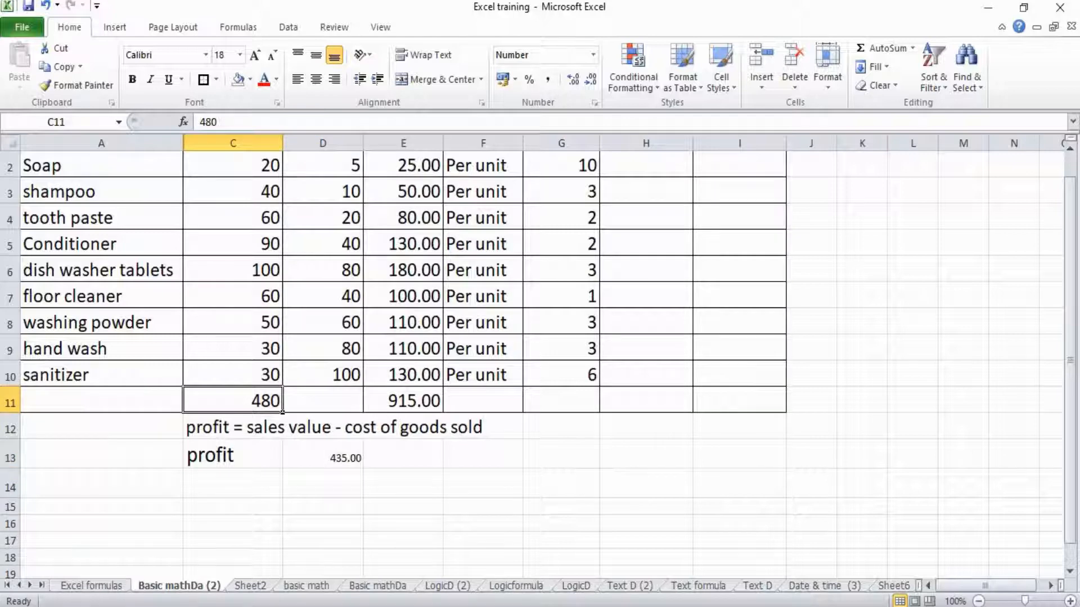
pyautogui.click(76, 85)
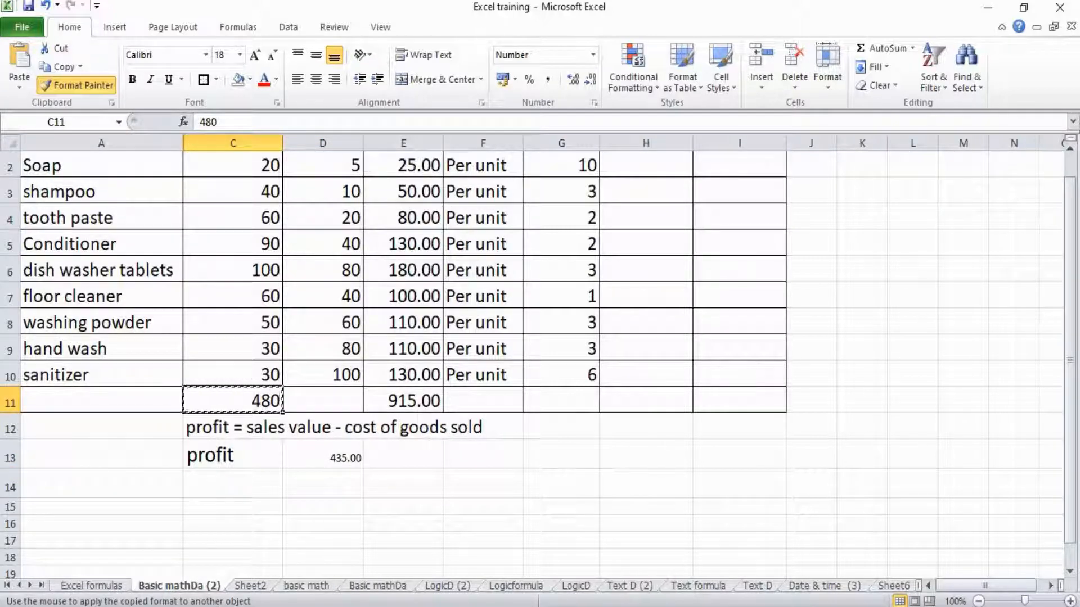
pyautogui.click(323, 454)
pyautogui.click(403, 454)
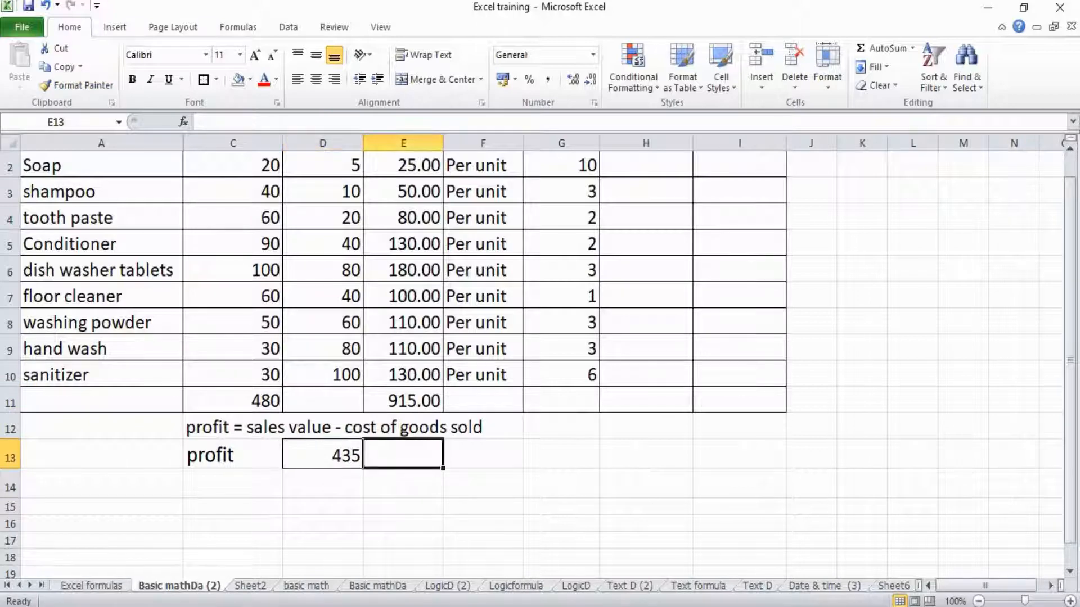
# Total the Profit column D2:D10 in D11 with AutoSum, and compare it with the D13 formula.
pyautogui.click(323, 400)
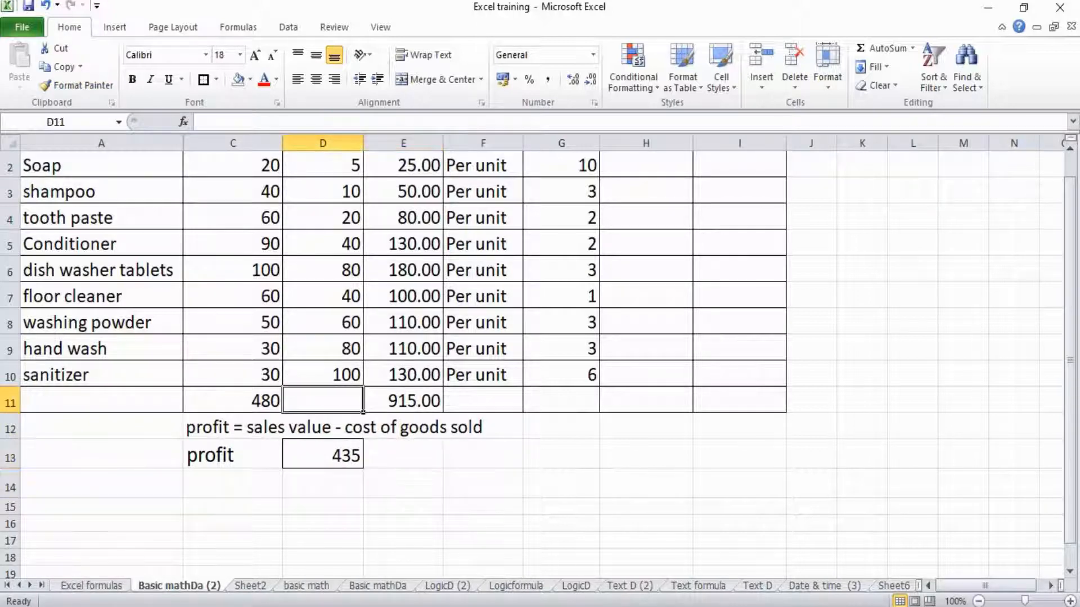
pyautogui.hotkey('alt', '=')
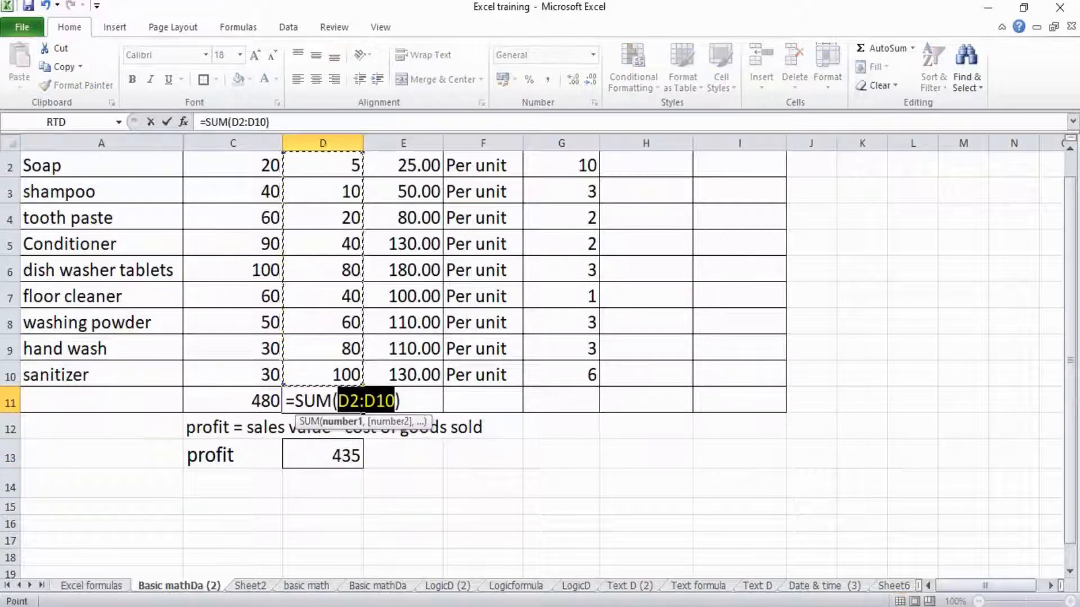
pyautogui.press('Return')
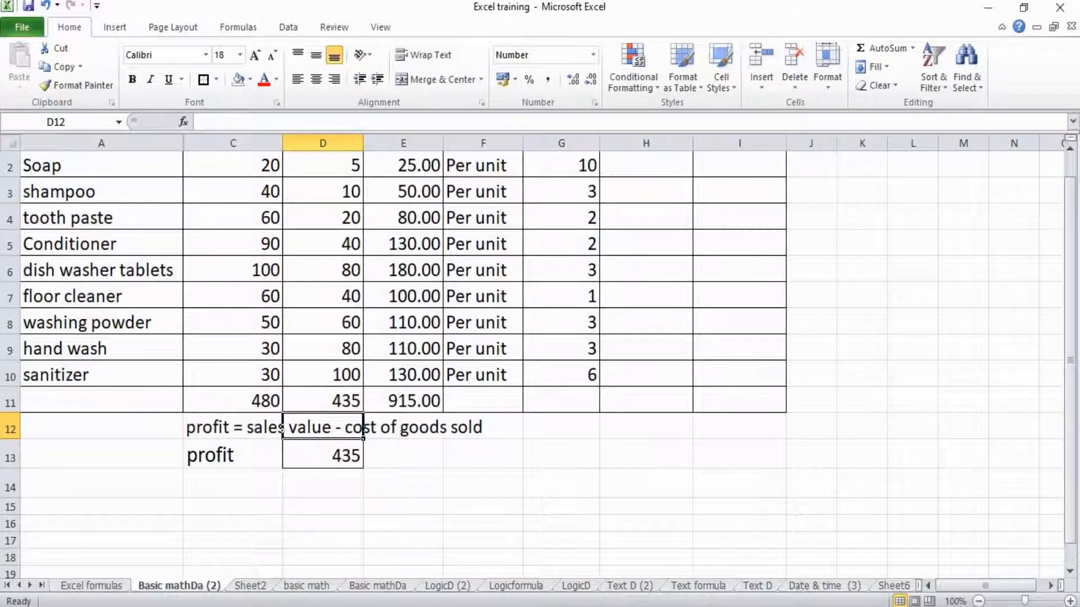
pyautogui.click(323, 400)
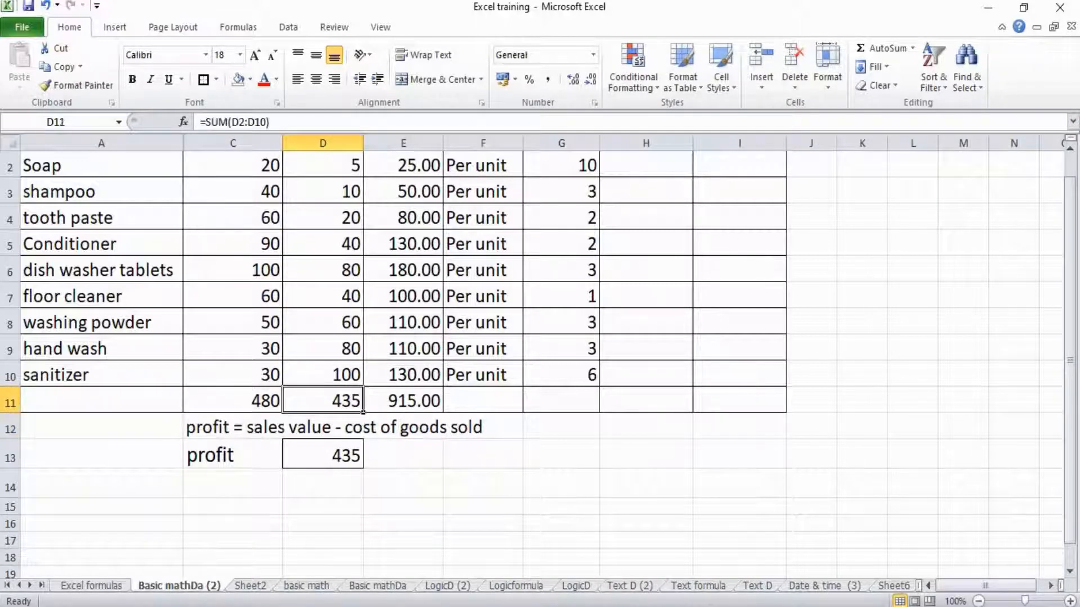
pyautogui.click(323, 454)
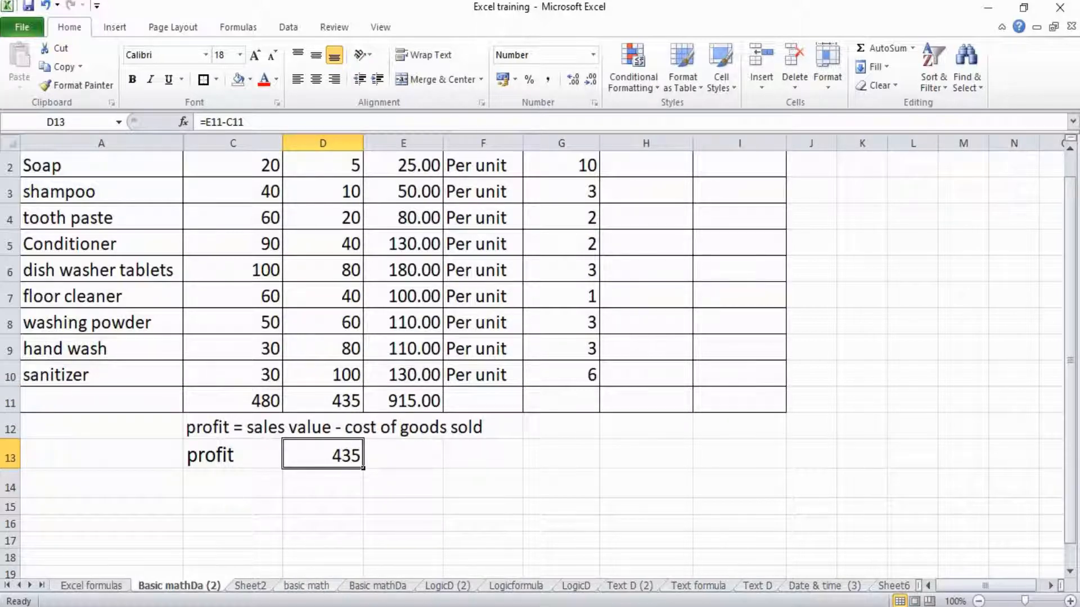
# Check the basic math sheet, and calculate Soap's total amount in H2 of Basic mathDa (2) with =product(G2,E2).
pyautogui.click(306, 586)
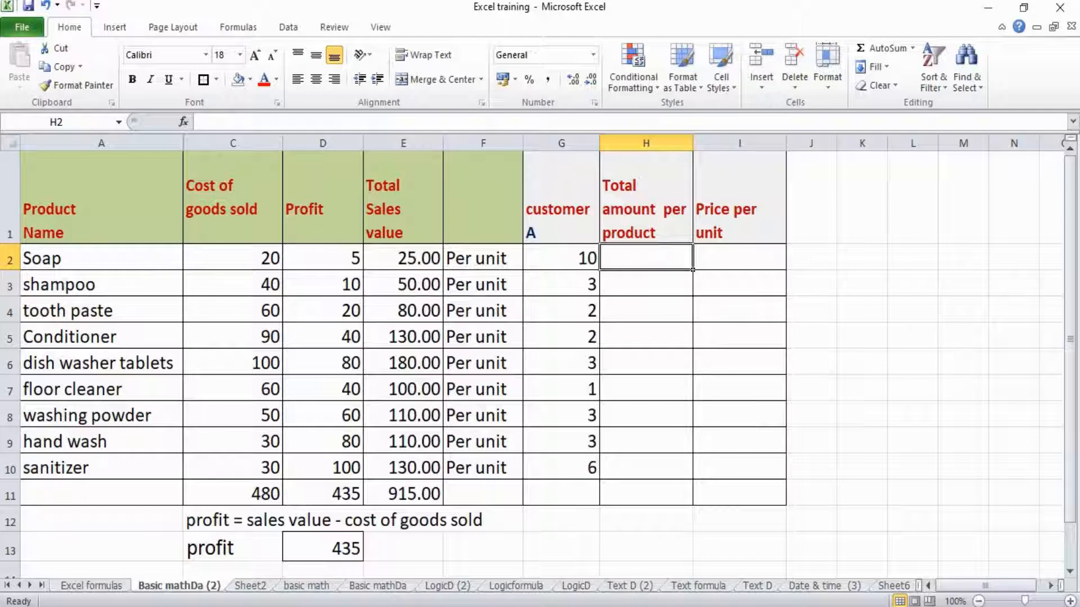
pyautogui.click(403, 258)
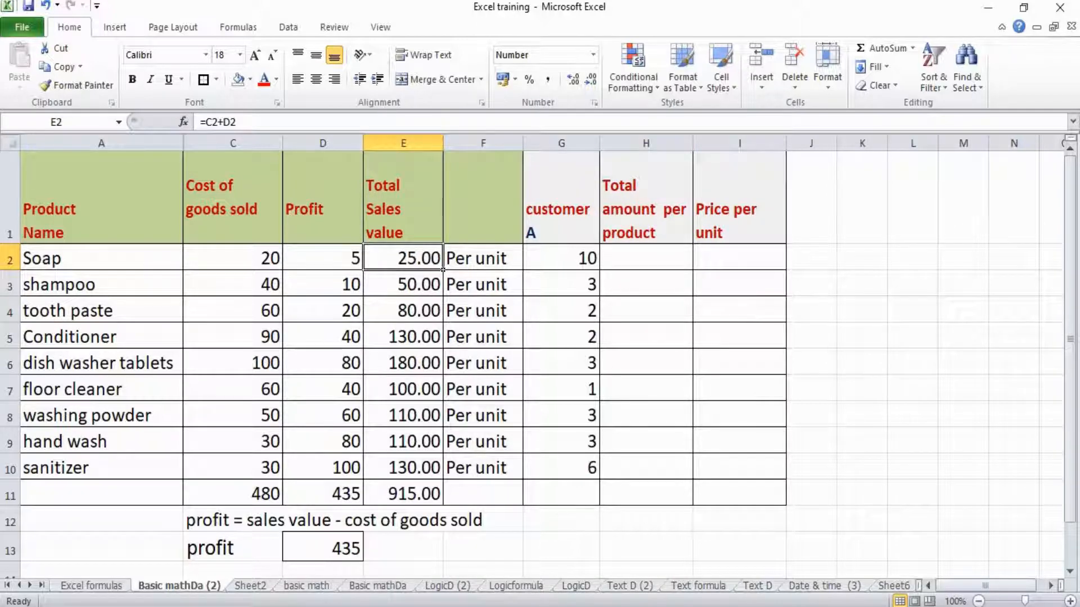
pyautogui.click(561, 259)
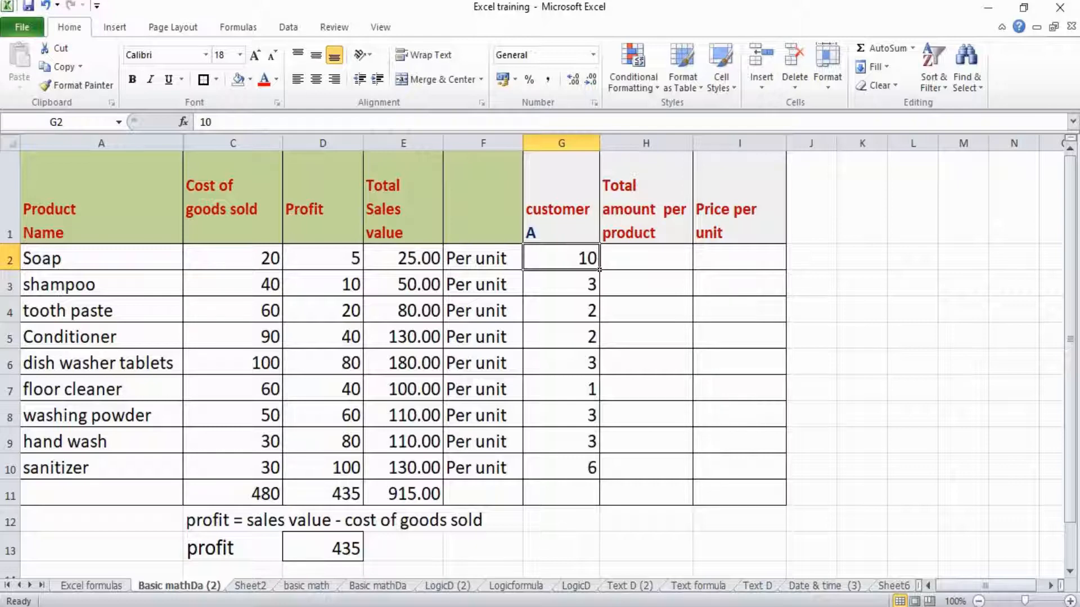
pyautogui.click(690, 267)
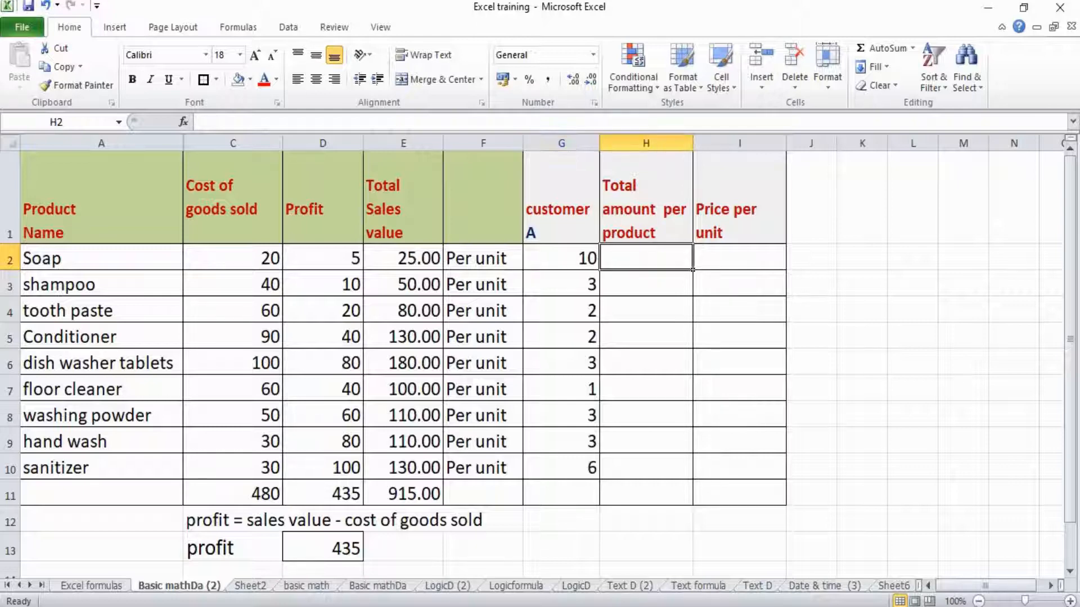
pyautogui.write('=')
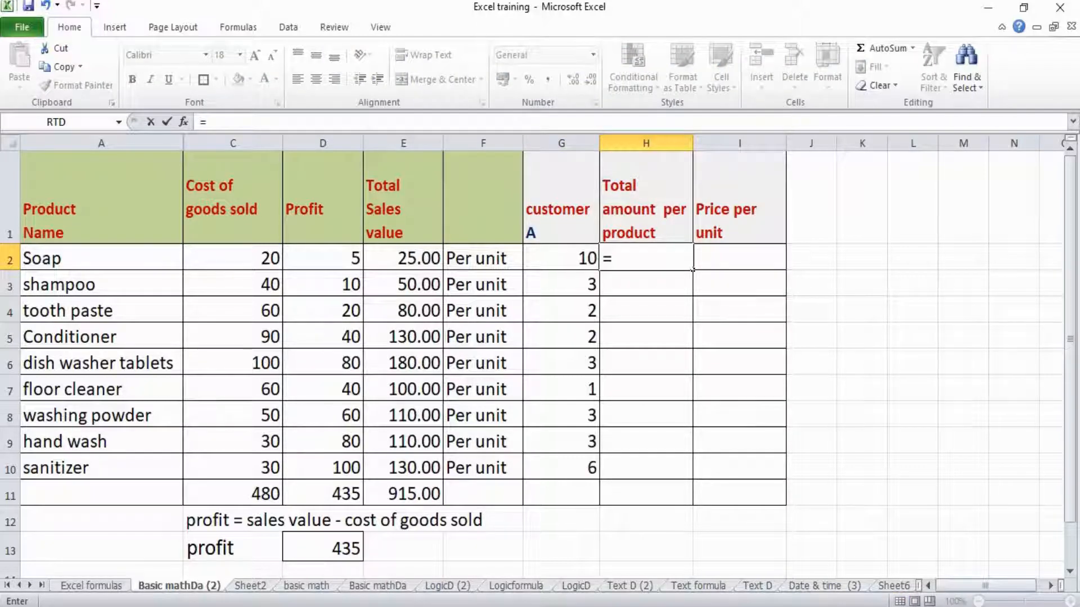
pyautogui.write('product(')
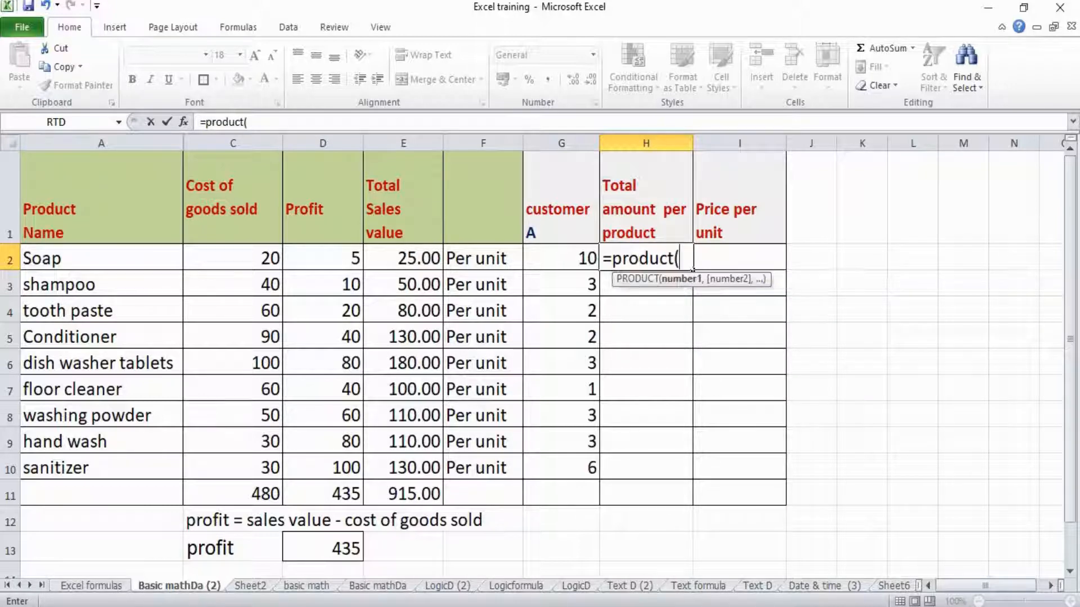
pyautogui.press('Left')
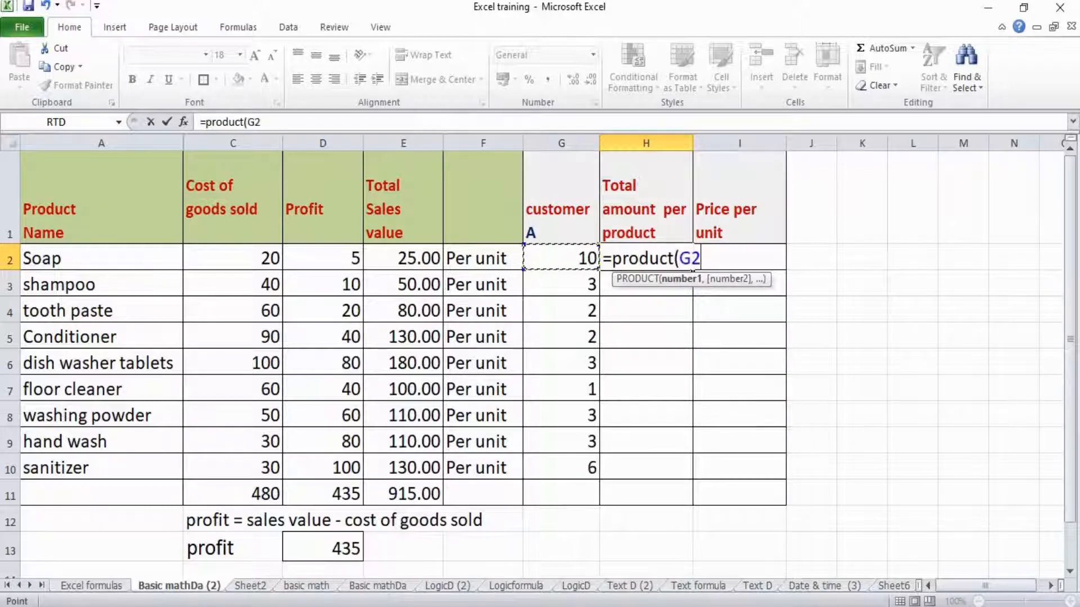
pyautogui.write(',')
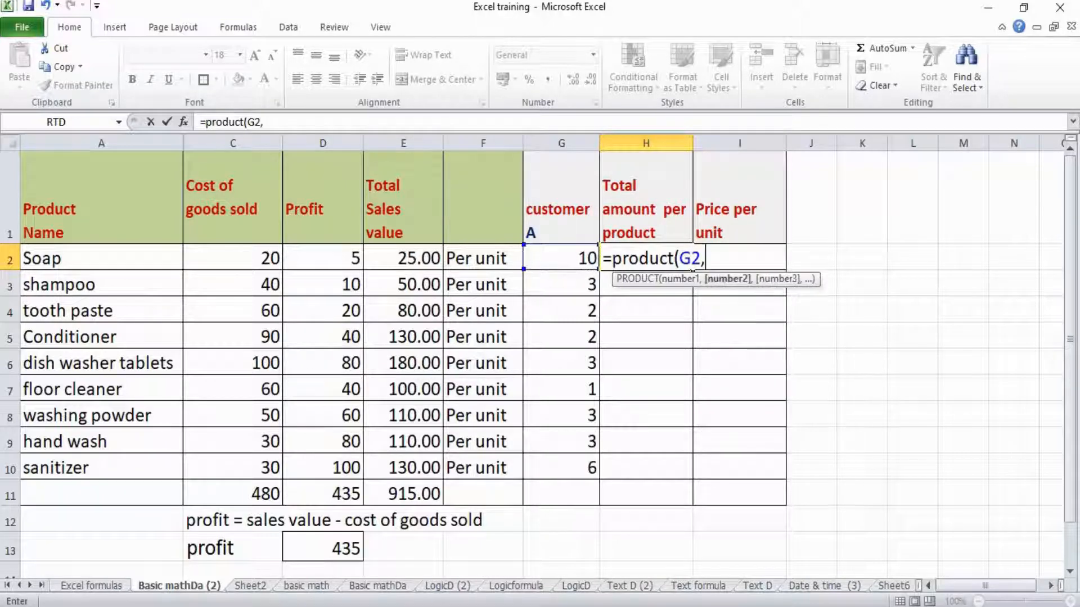
pyautogui.press('Left')
pyautogui.press('Left')
pyautogui.press('Left')
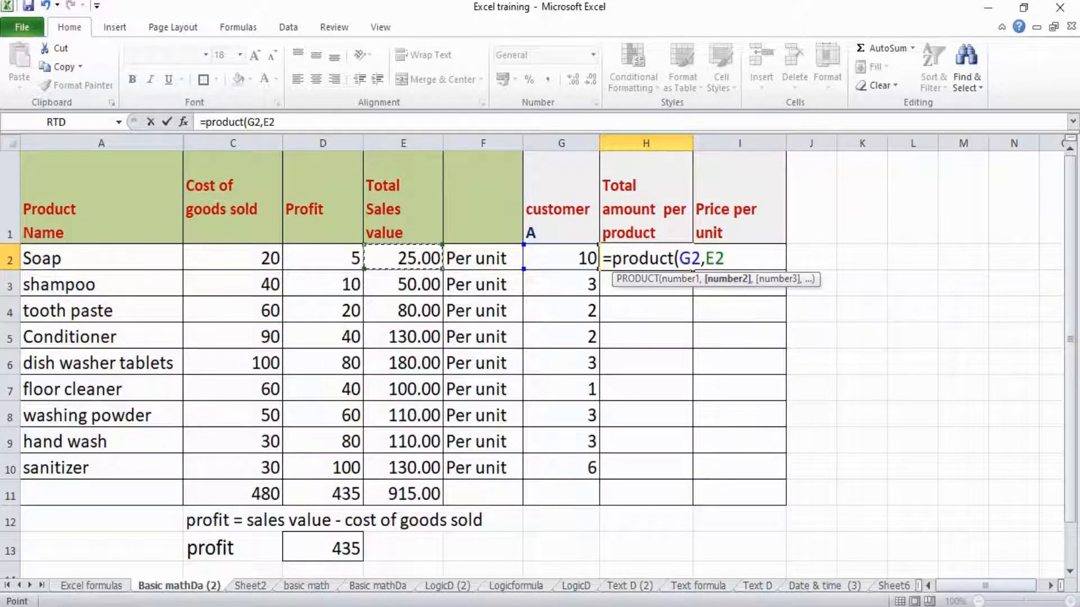
pyautogui.write(')')
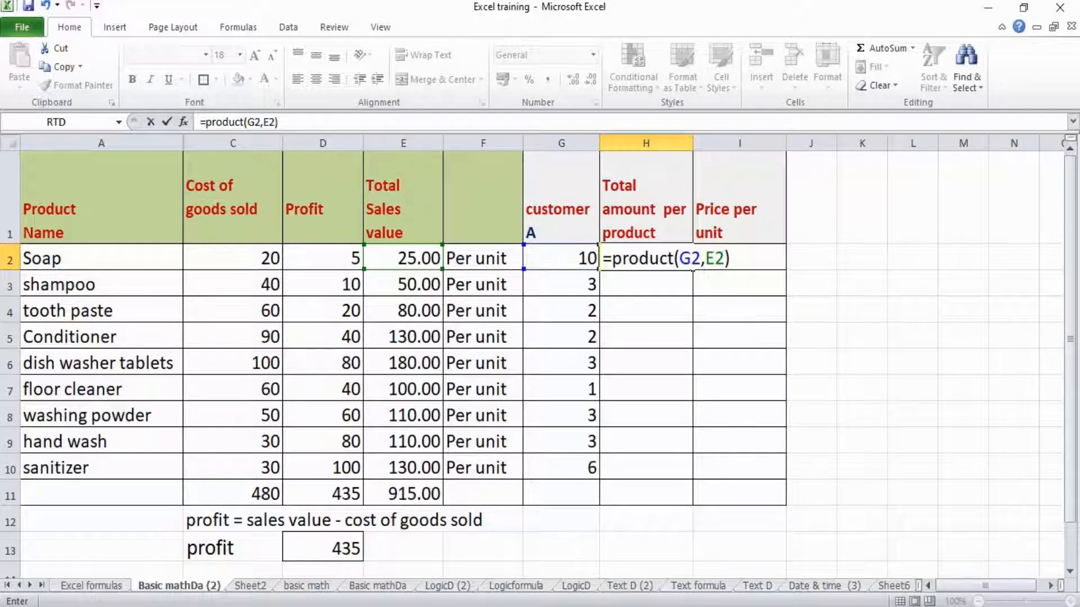
pyautogui.press('Return')
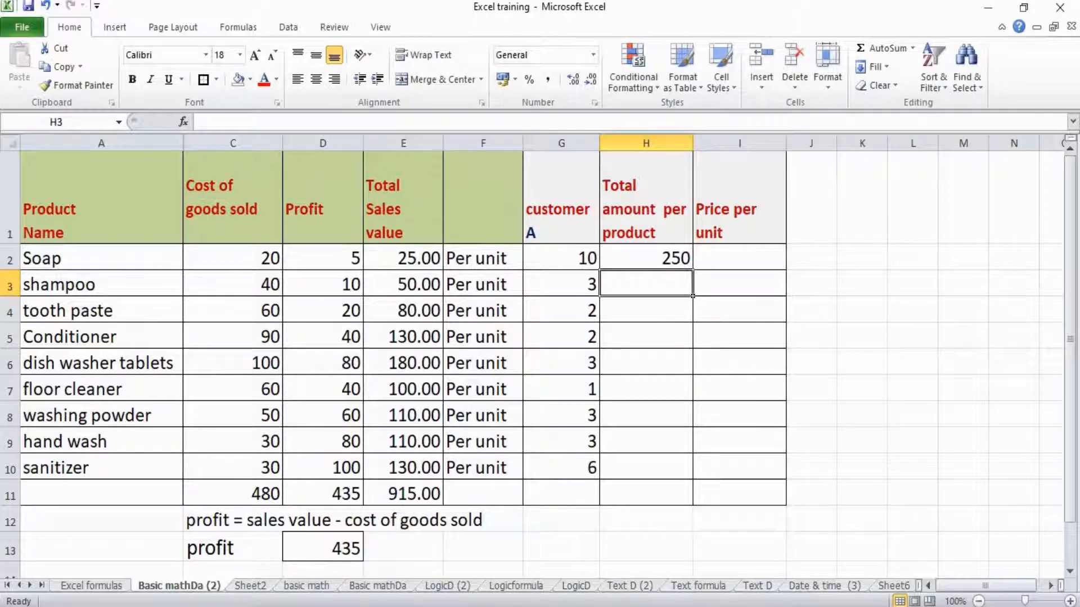
# Calculate the total amount for shampoo in H3 with the multiplication formula =G3*E3.
pyautogui.write('=')
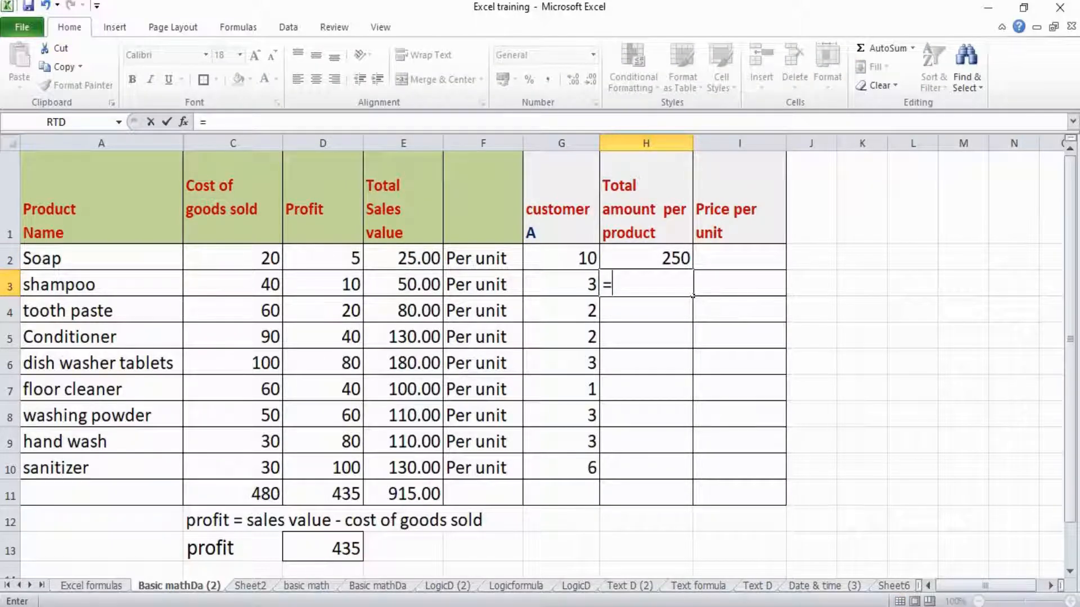
pyautogui.press('Left')
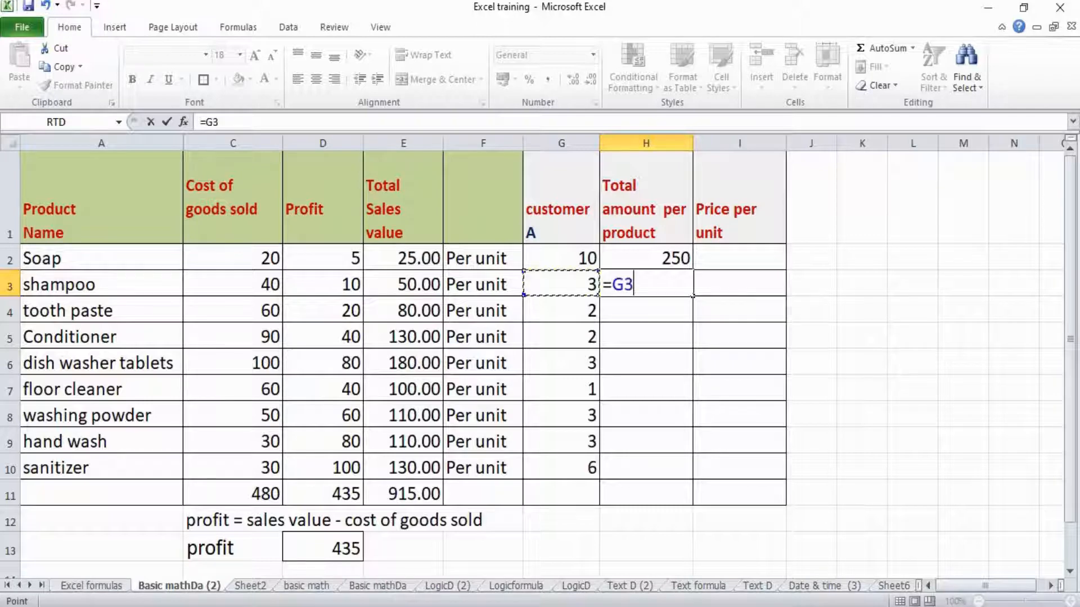
pyautogui.write('*')
pyautogui.press('Left')
pyautogui.press('Left')
pyautogui.press('Left')
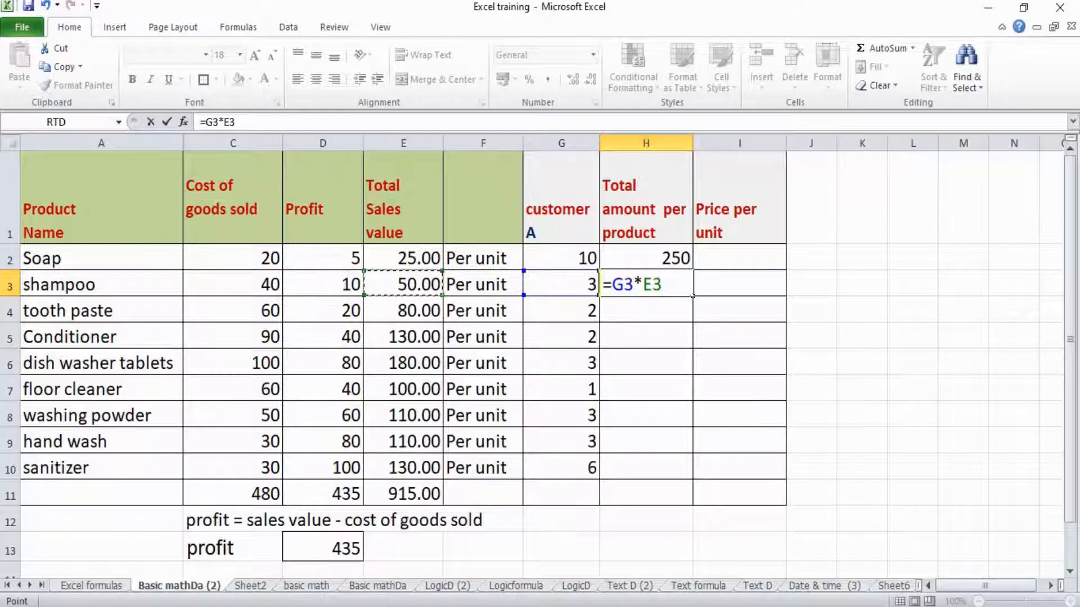
pyautogui.press('Return')
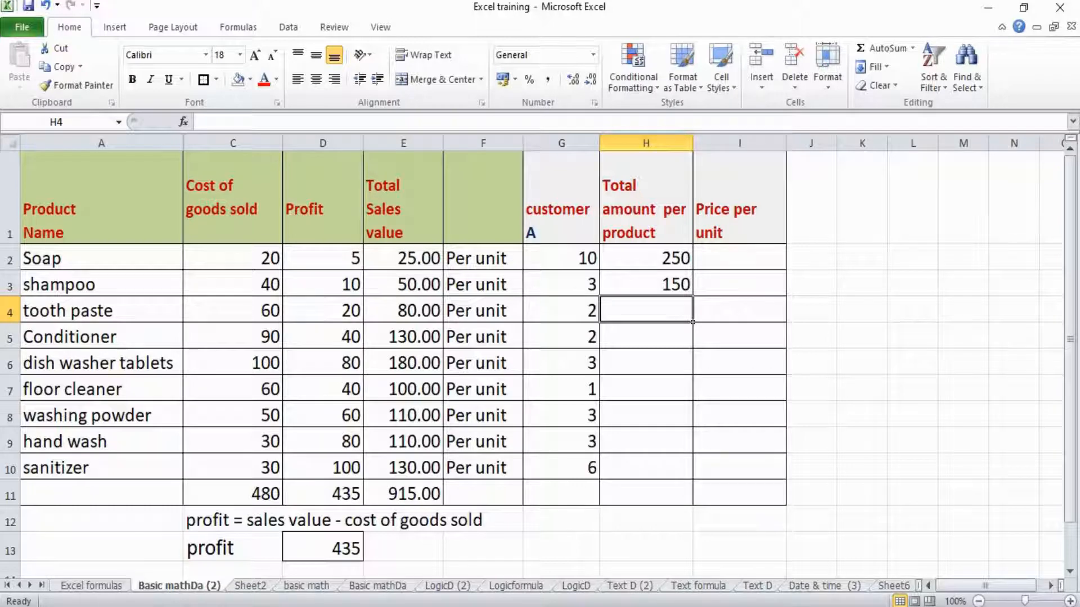
# Copy the H3 formula to H4:H10 using Paste Special Formulas.
pyautogui.click(646, 285)
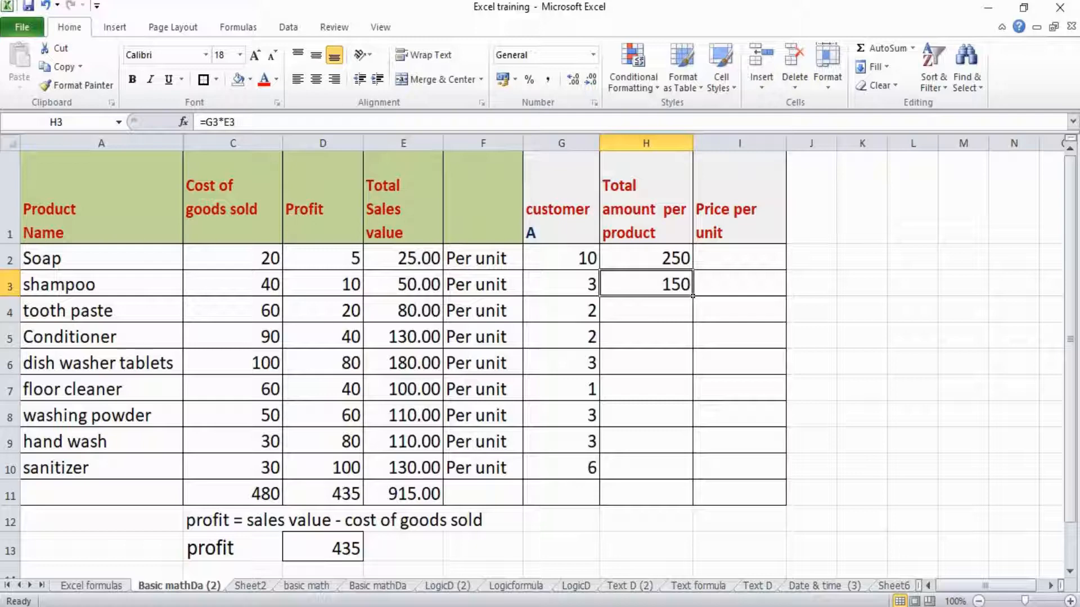
pyautogui.hotkey('ctrl', 'c')
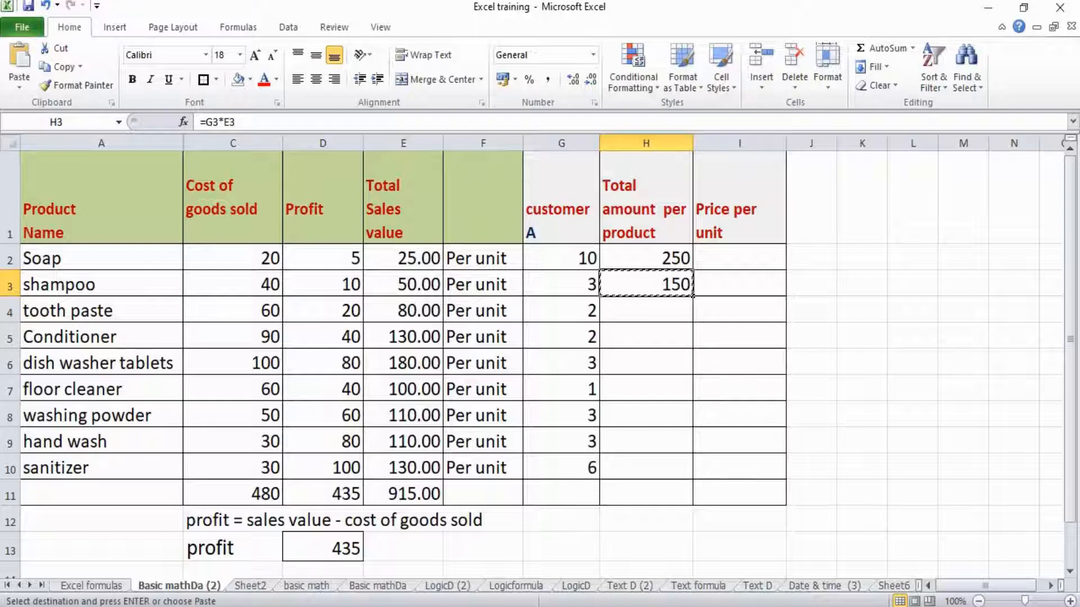
pyautogui.moveTo(675, 308); pyautogui.dragTo(693, 479)
pyautogui.hotkey('alt', 'e')
pyautogui.press('s')
pyautogui.press('f')
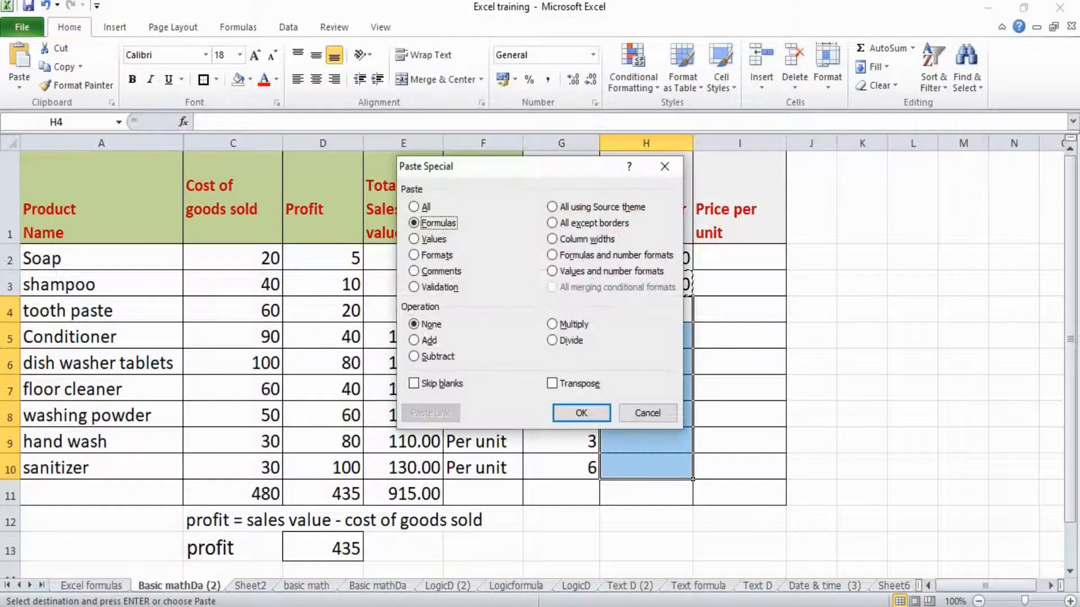
pyautogui.press('Return')
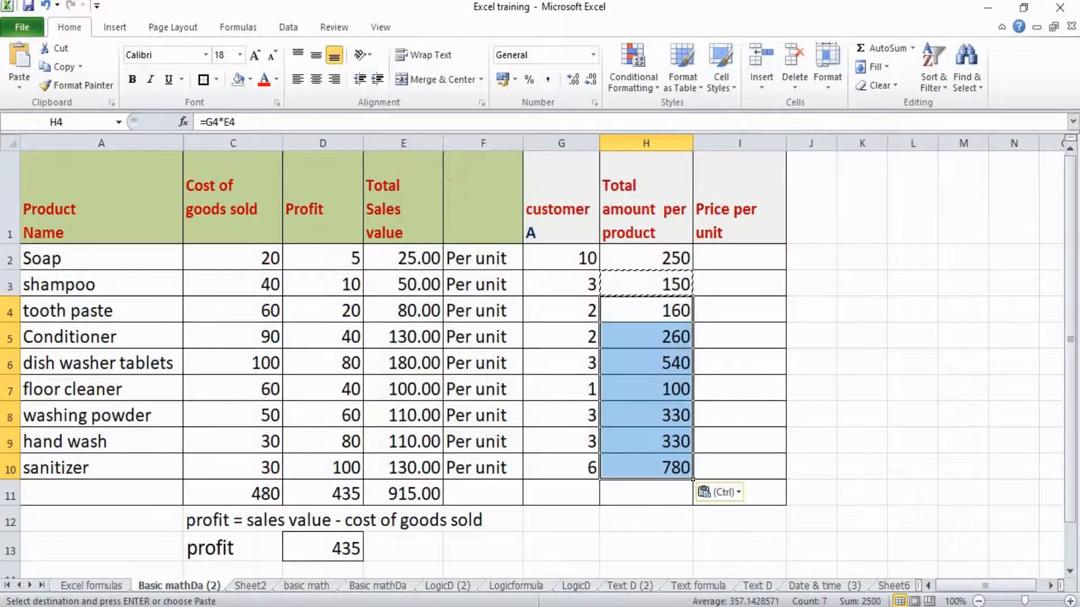
pyautogui.press('Right')
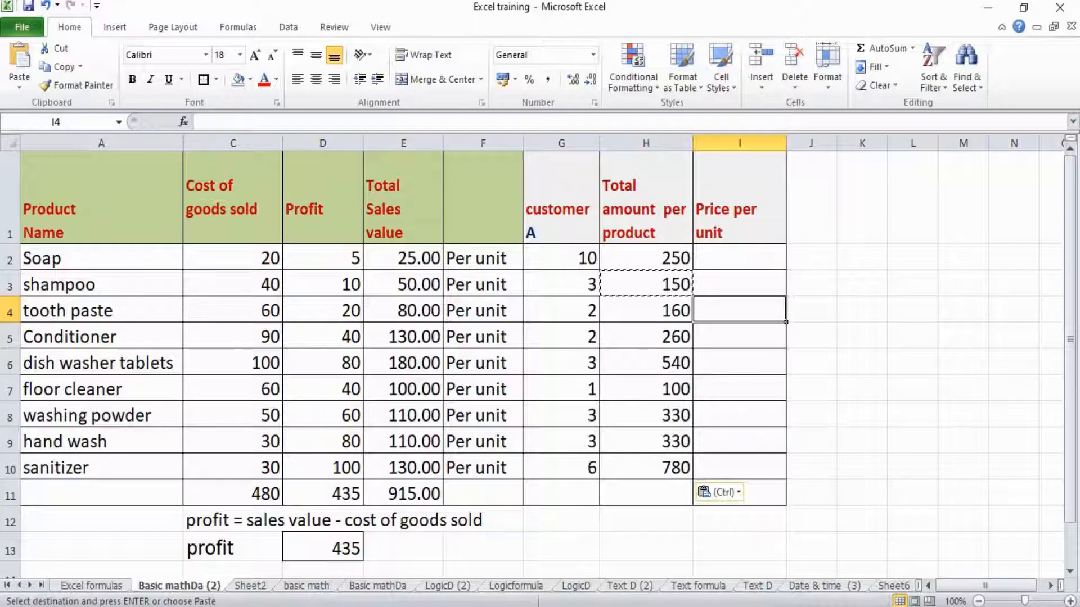
# Total the Total amount per product column H2:H10 in H11 with AutoSum, and check the resulting formula.
pyautogui.click(646, 493)
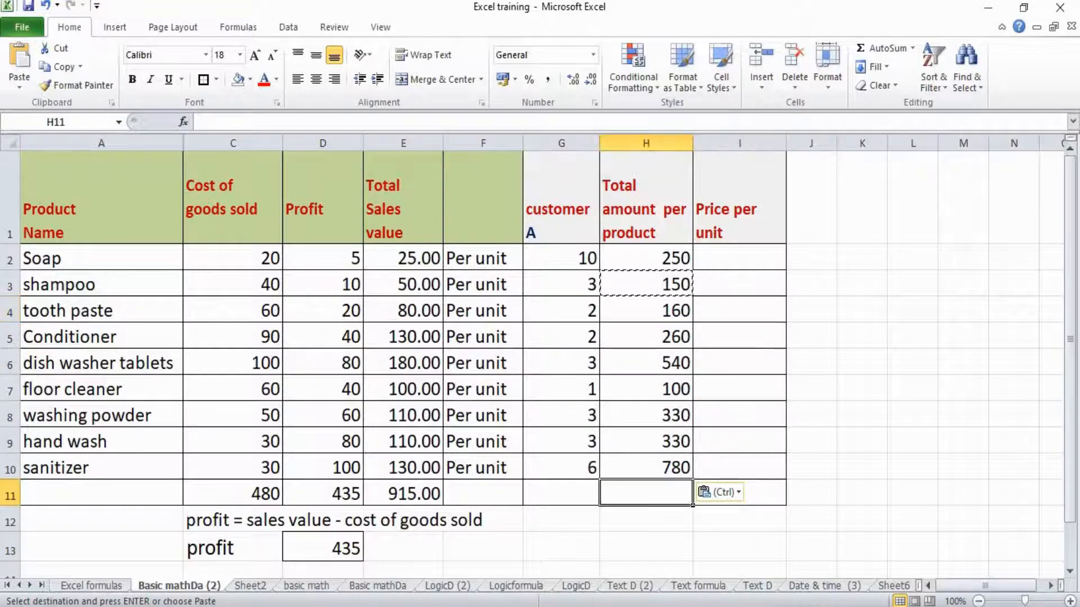
pyautogui.hotkey('alt', '=')
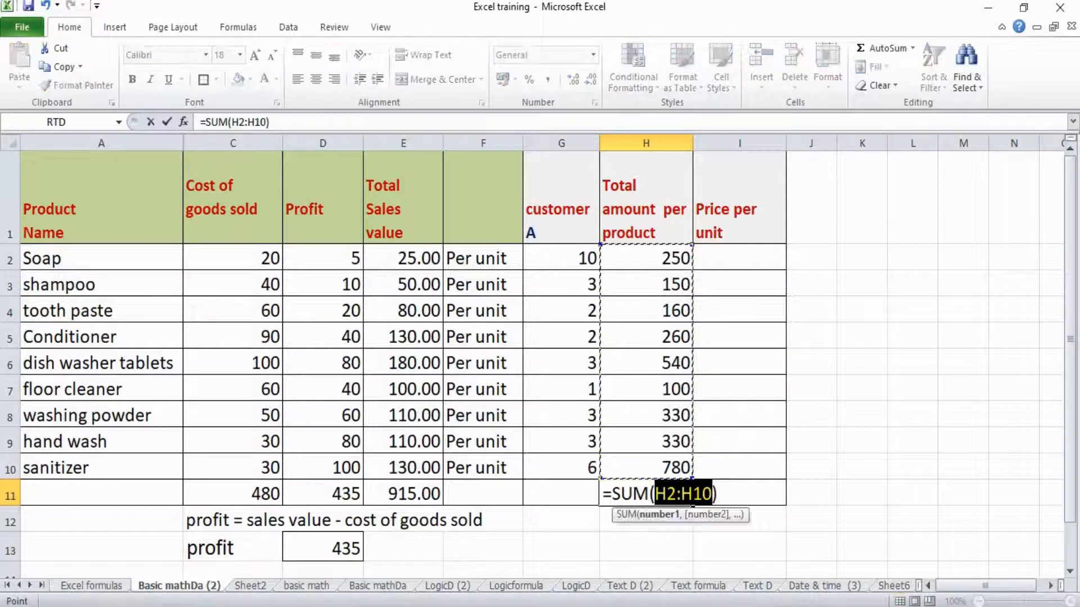
pyautogui.press('Return')
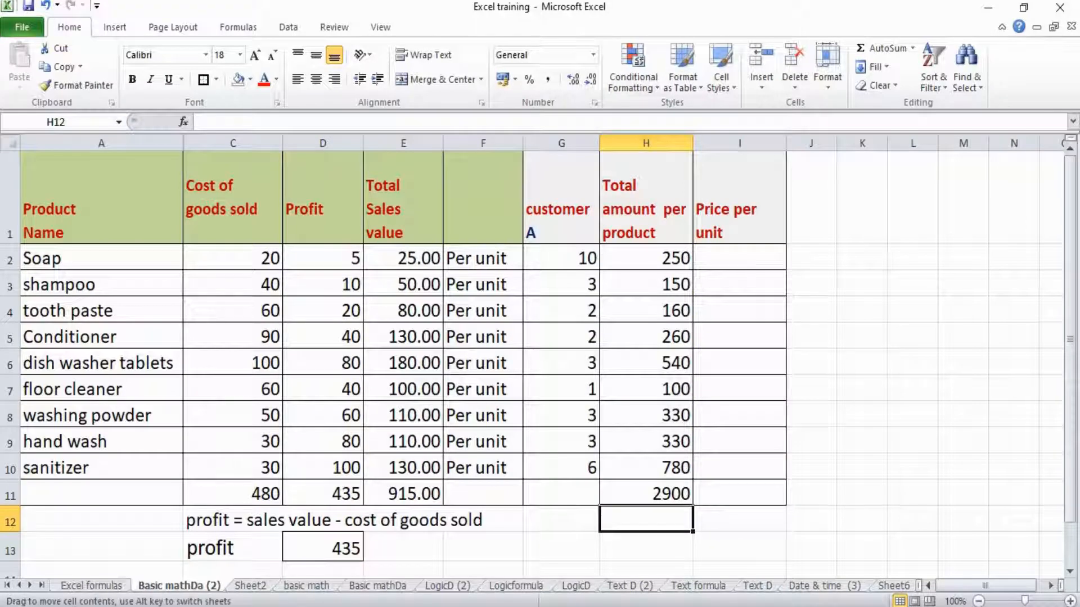
pyautogui.click(645, 494)
pyautogui.click(646, 519)
pyautogui.click(645, 494)
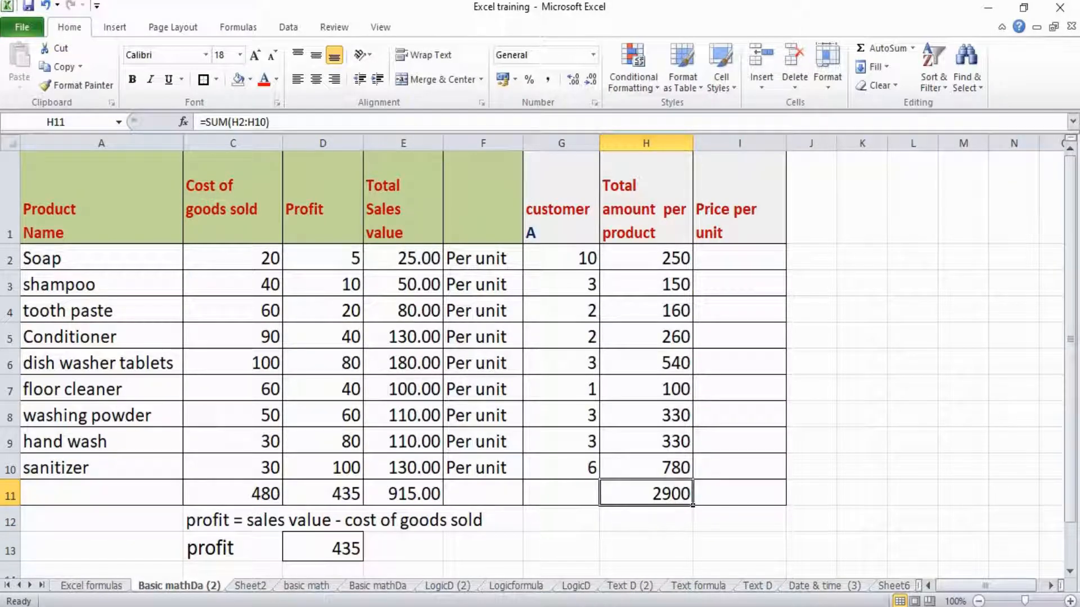
# Check the Division formula on the basic math sheet, and calculate Soap's price per unit in I2 of Basic mathDa (2) with =quotient(H2,G2).
pyautogui.click(306, 586)
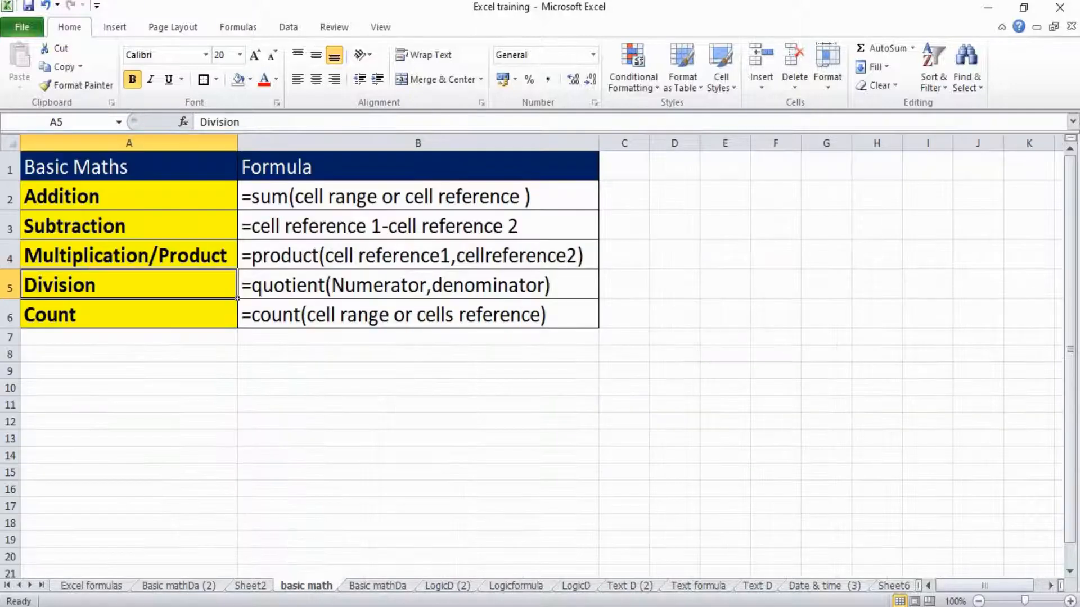
pyautogui.click(418, 285)
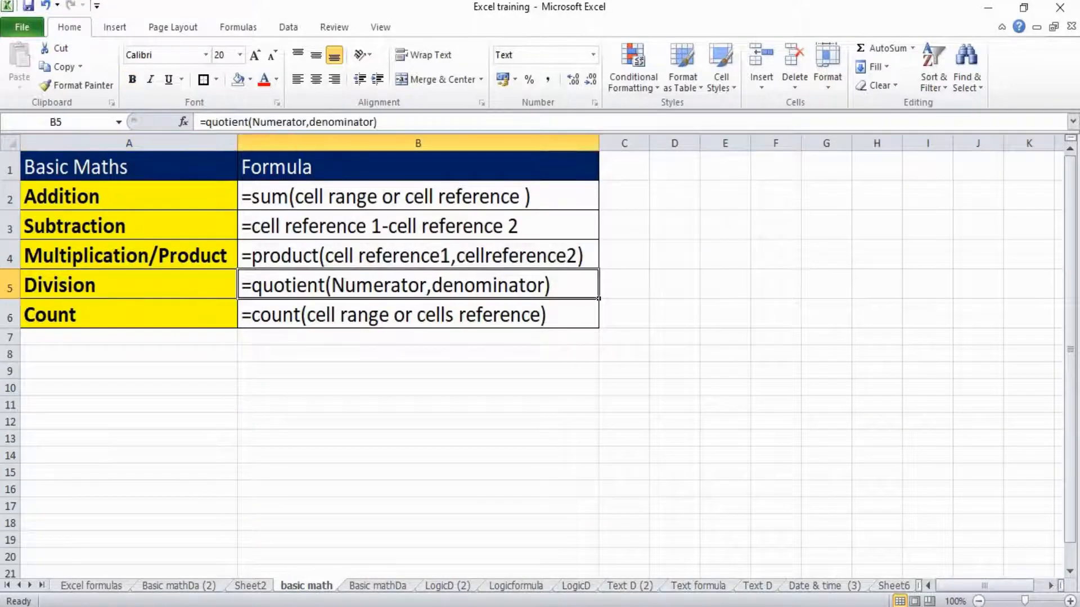
pyautogui.click(178, 586)
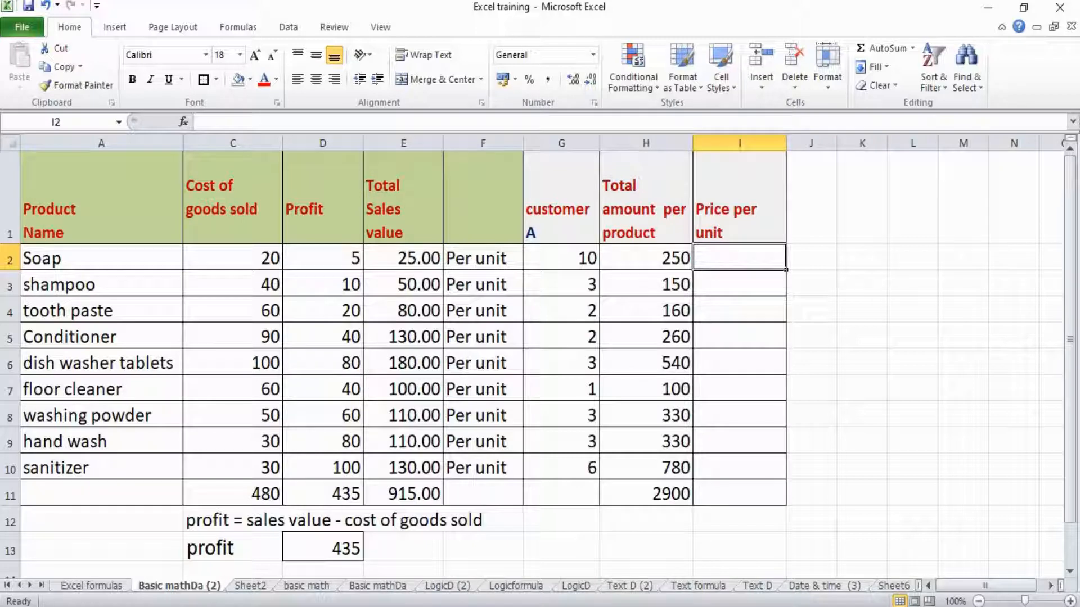
pyautogui.write('=')
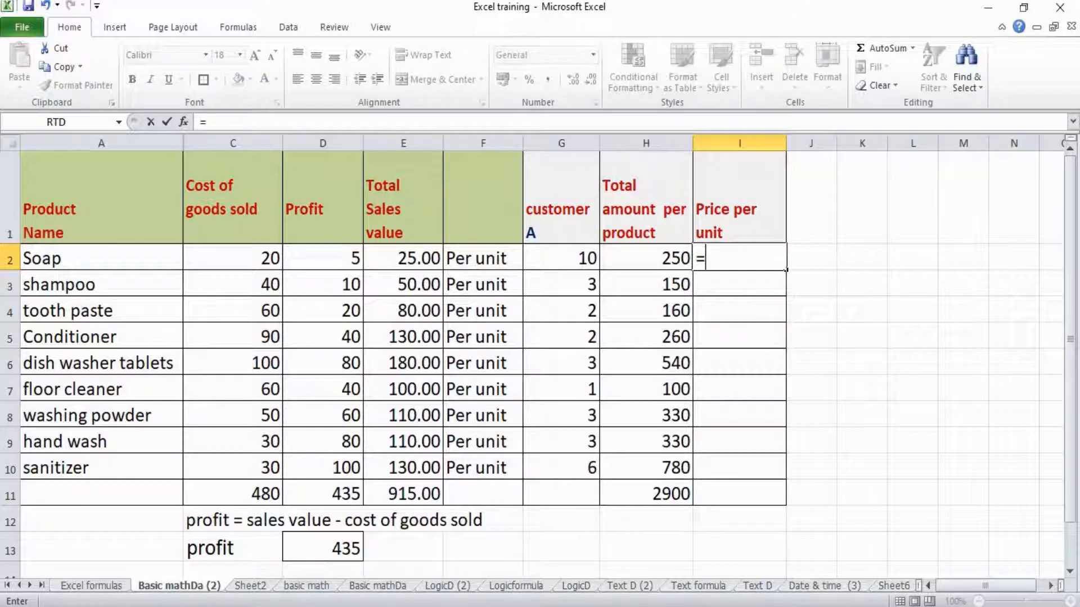
pyautogui.write('quo')
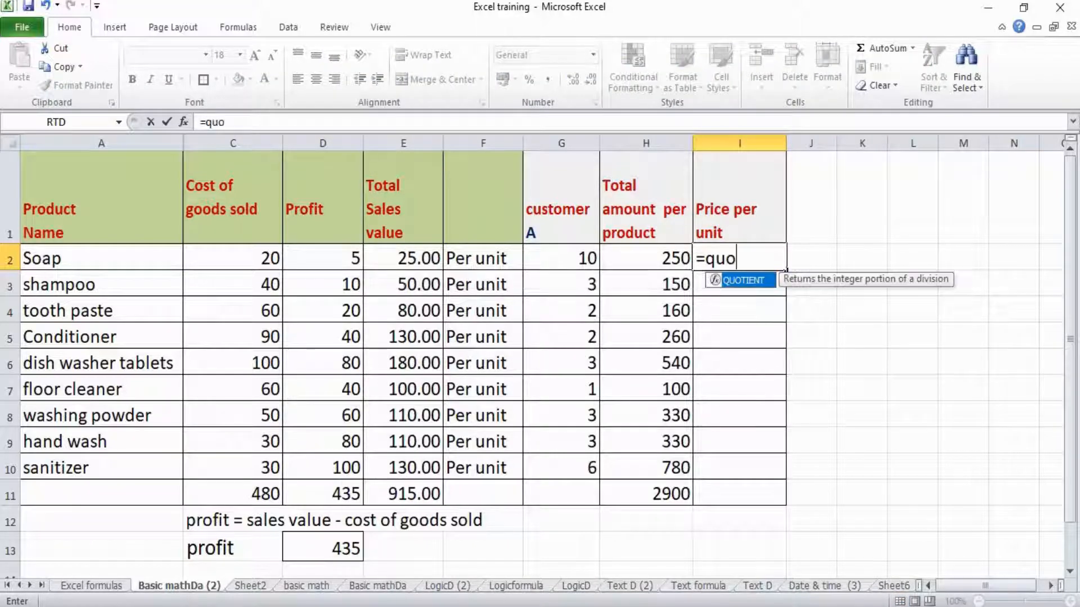
pyautogui.write('tient')
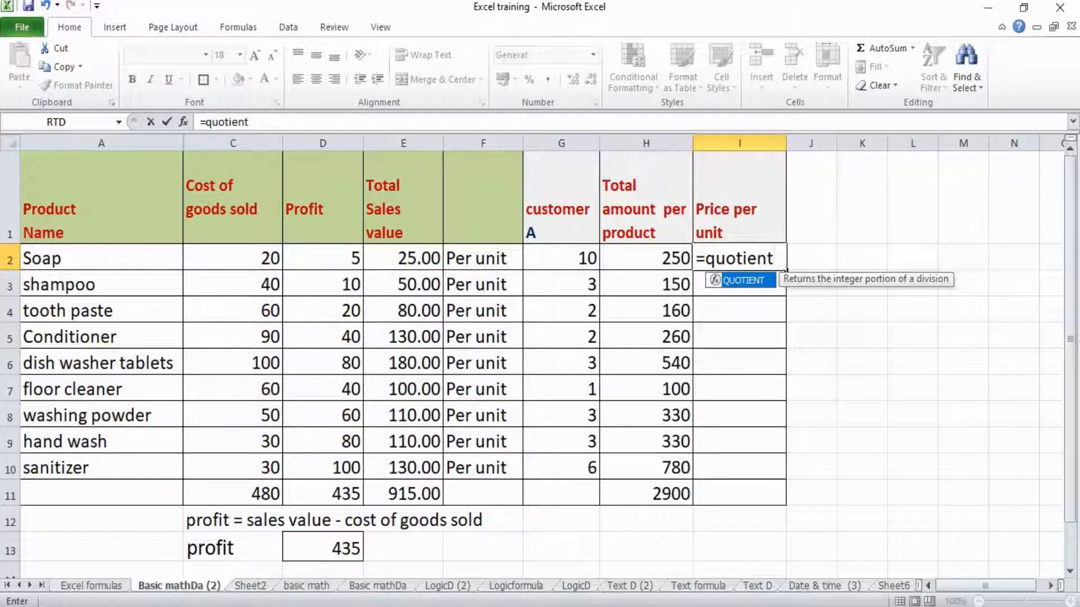
pyautogui.write('(')
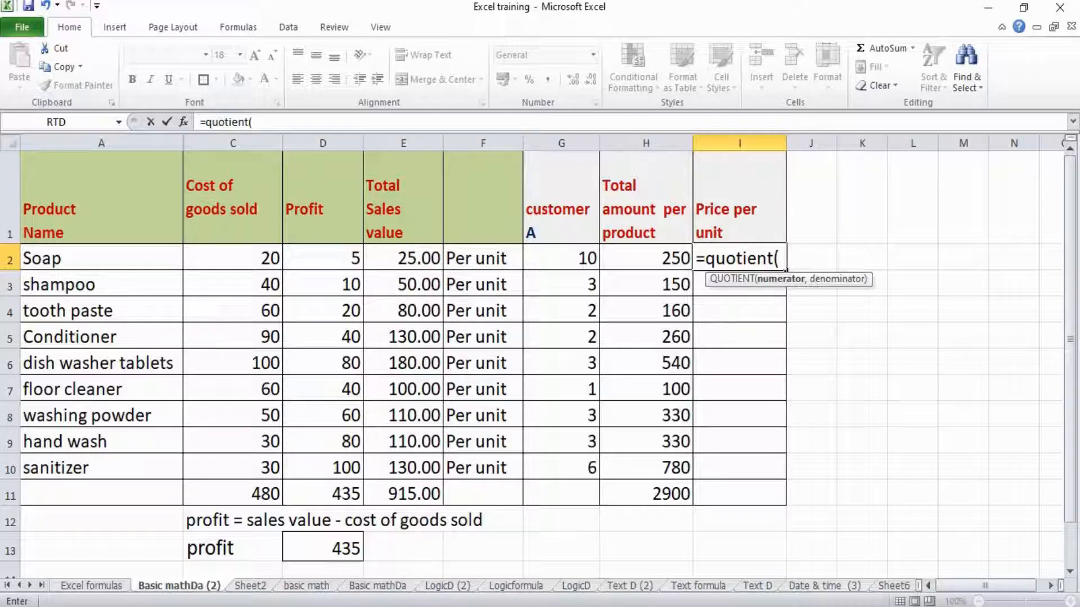
pyautogui.press('Left')
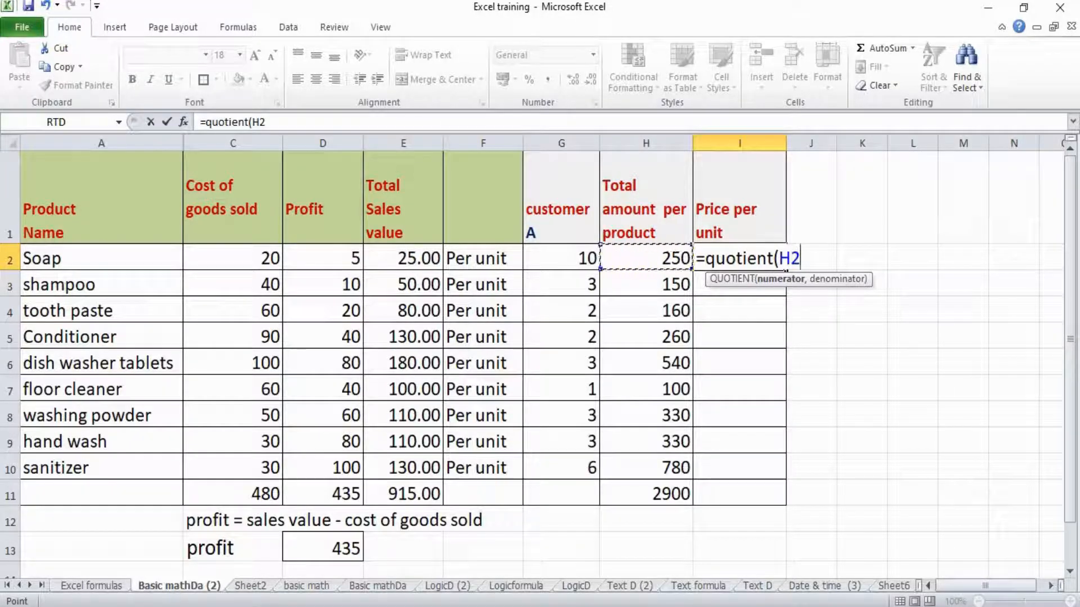
pyautogui.write(',')
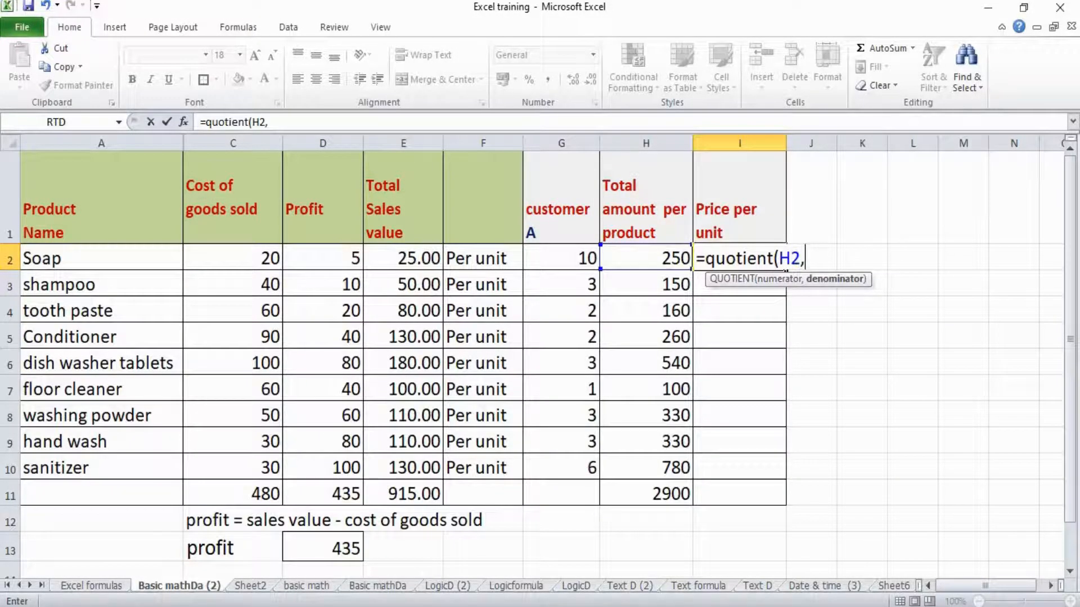
pyautogui.press('Left')
pyautogui.press('Left')
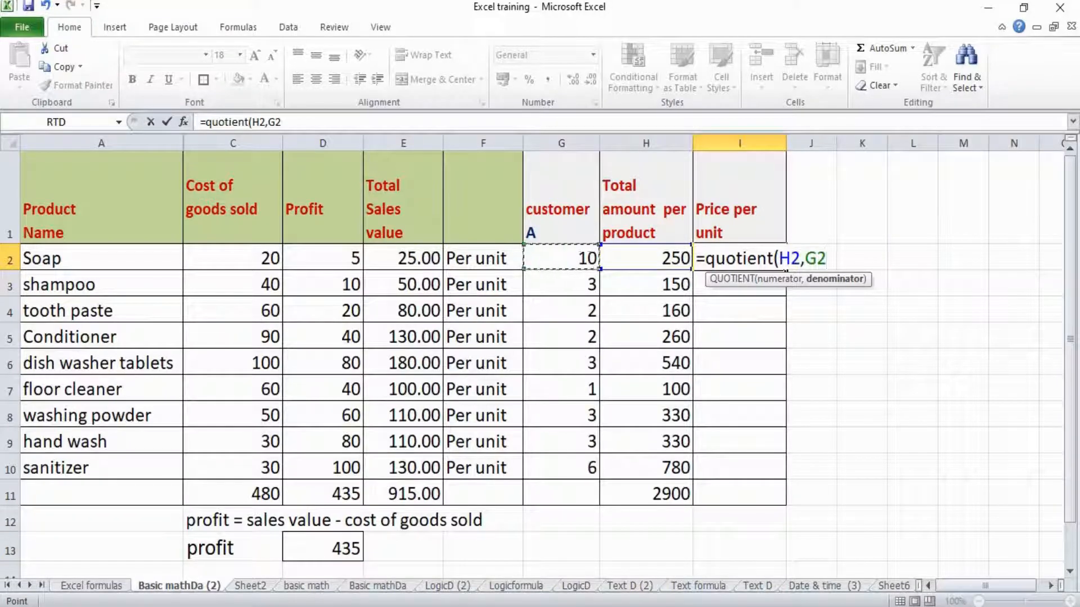
pyautogui.write(')')
pyautogui.press('Return')
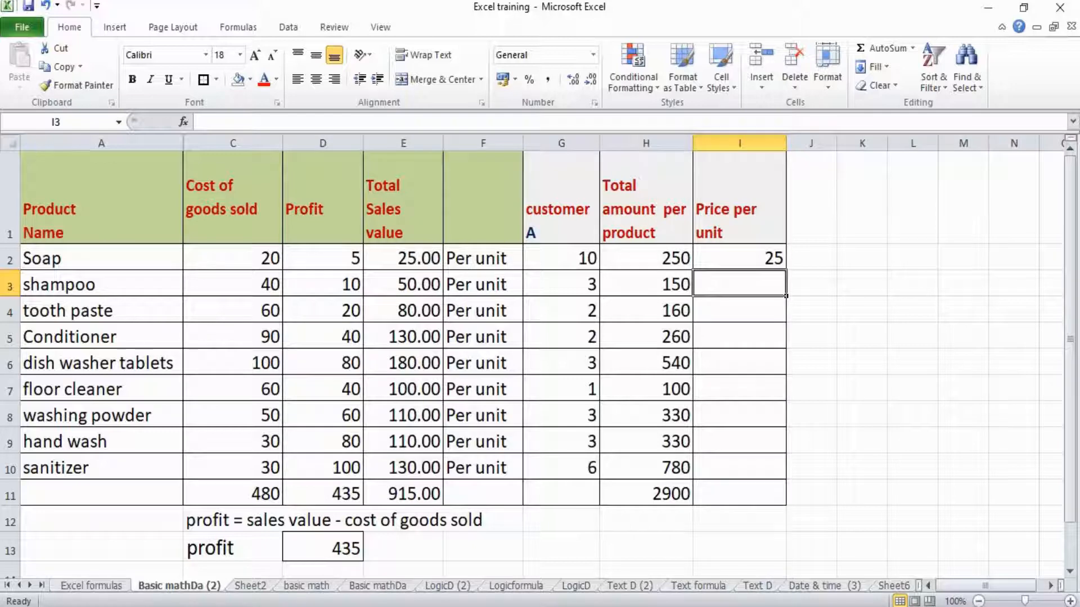
# Calculate the price per unit for shampoo in I3 with the division formula =H3/G3.
pyautogui.press('Up')
pyautogui.press('Down')
pyautogui.write('=')
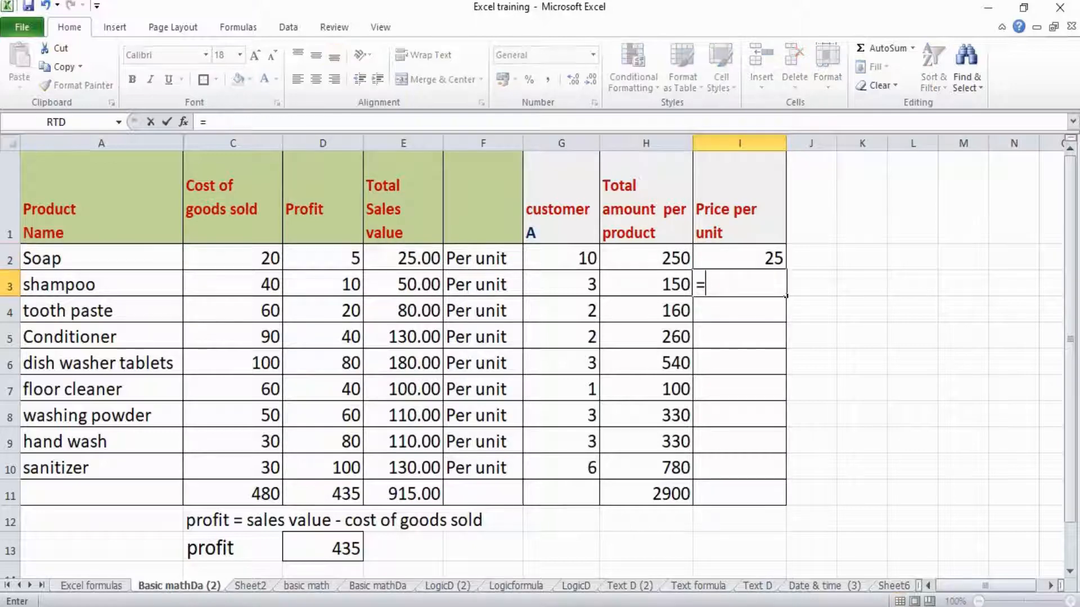
pyautogui.press('Left')
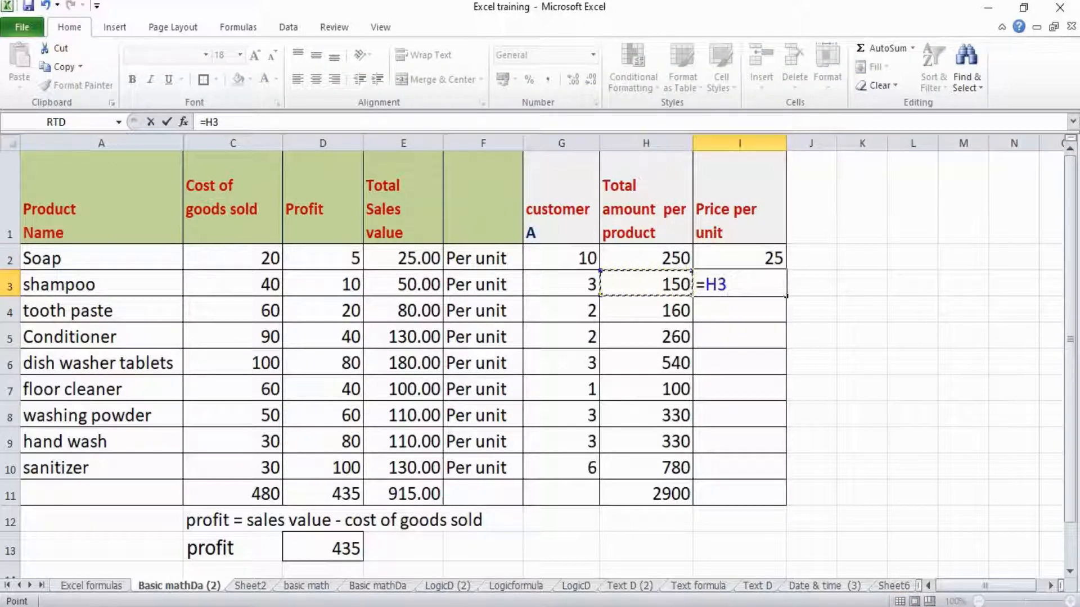
pyautogui.write('/')
pyautogui.press('Left')
pyautogui.press('Left')
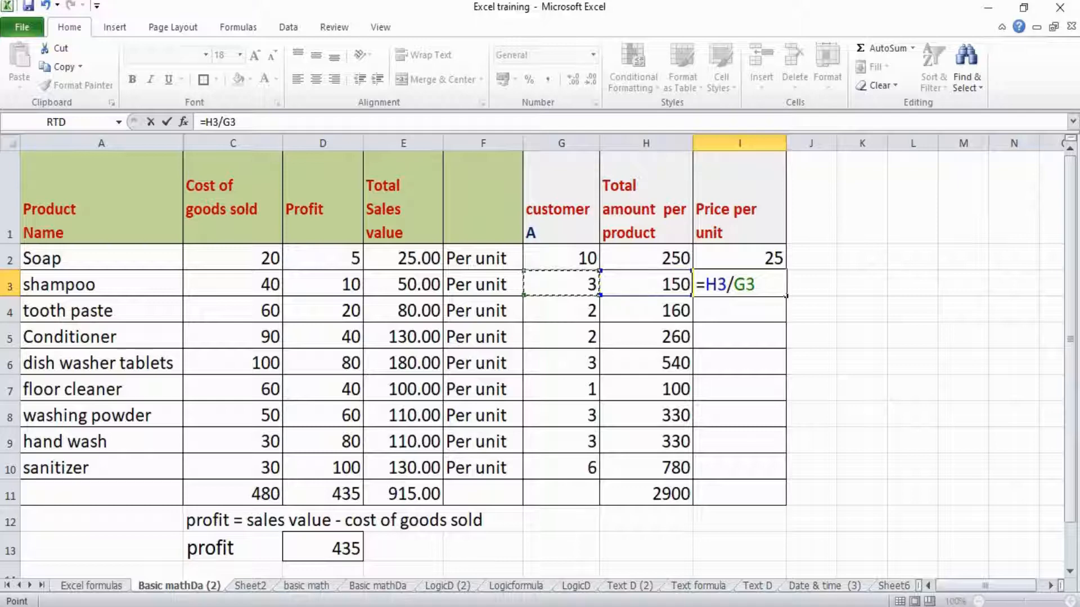
pyautogui.press('Return')
# Copy the I3 division formula to I4:I10 using Paste Special Formulas.
pyautogui.click(739, 285)
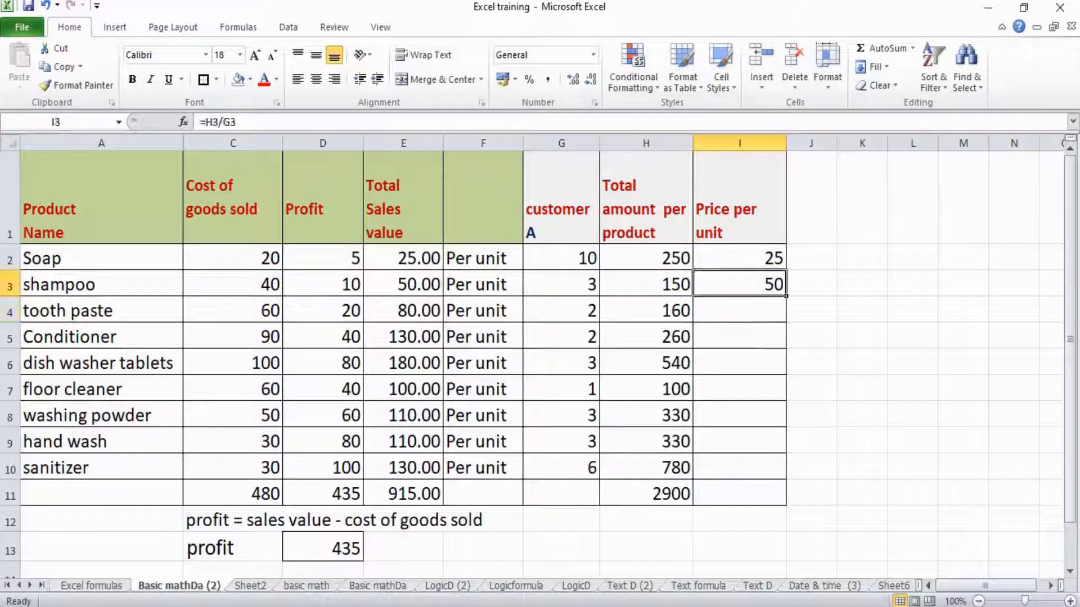
pyautogui.hotkey('ctrl', 'c')
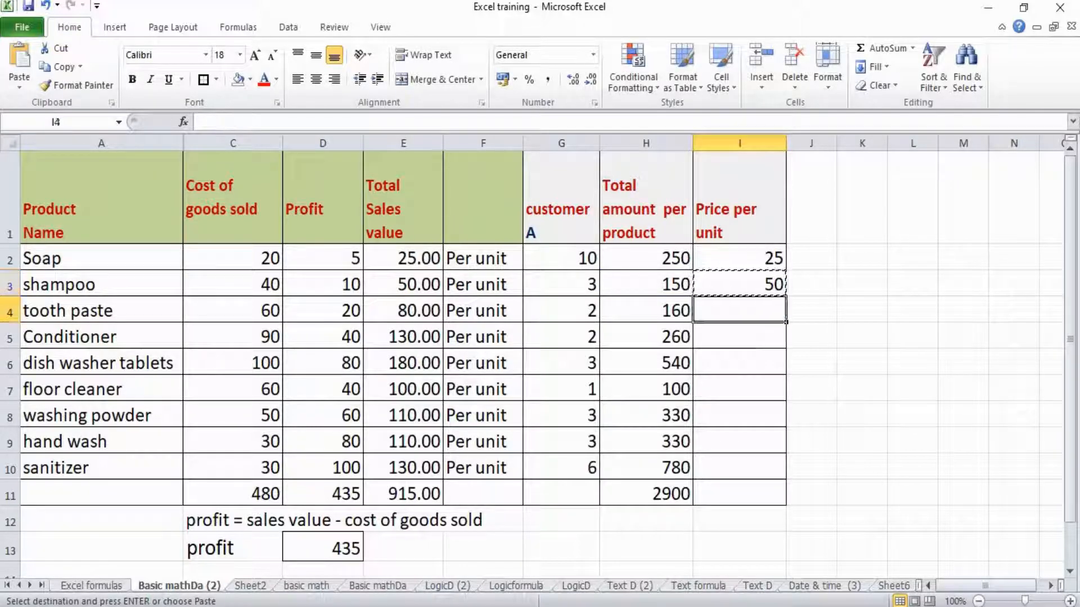
pyautogui.moveTo(739, 311); pyautogui.dragTo(739, 468)
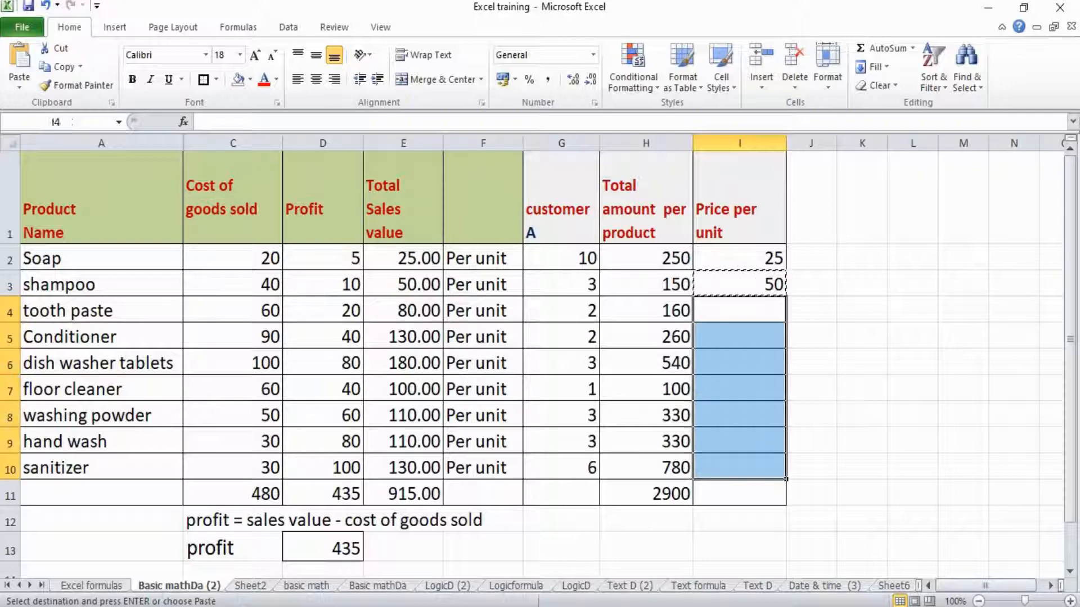
pyautogui.hotkey('alt', 'e')
pyautogui.press('s')
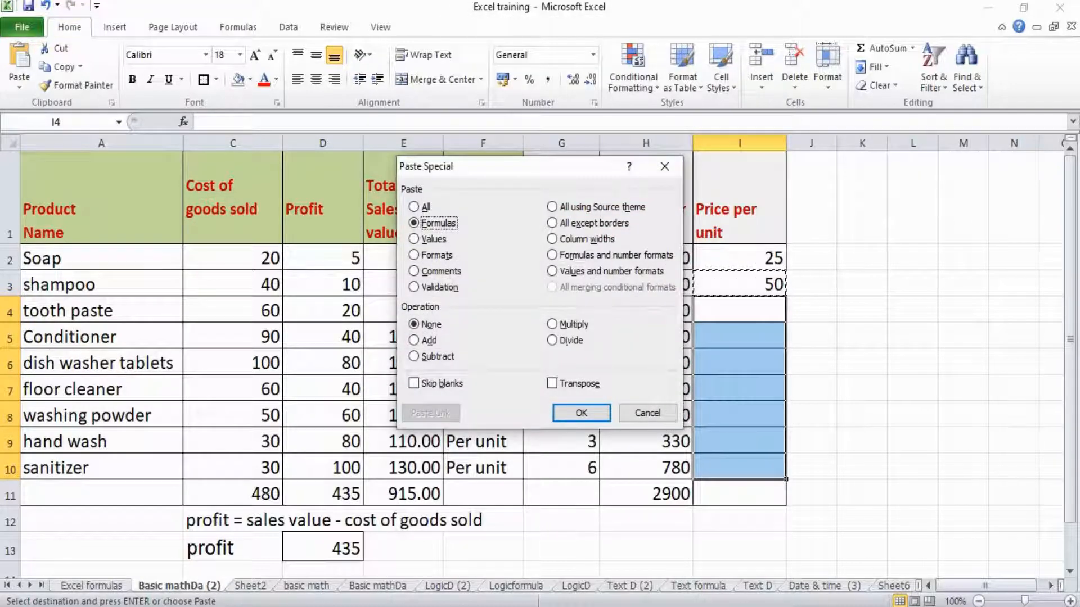
pyautogui.press('Return')
pyautogui.click(646, 415)
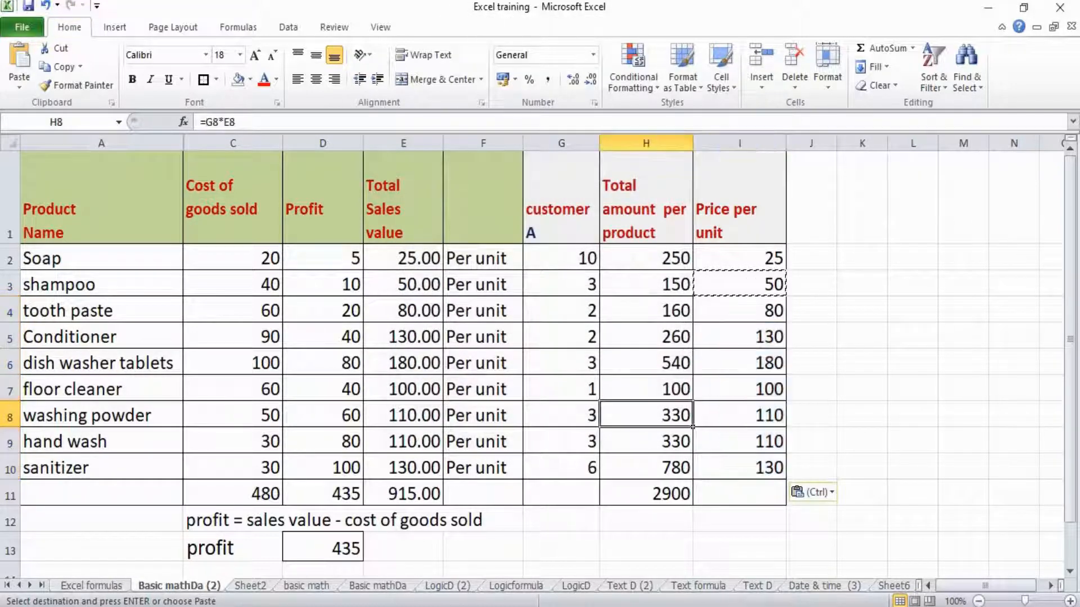
# Check the Count formula on the basic math sheet, and count customer A's entries in G11 of Basic mathDa (2) with =count(G2:G10).
pyautogui.click(306, 586)
pyautogui.click(418, 315)
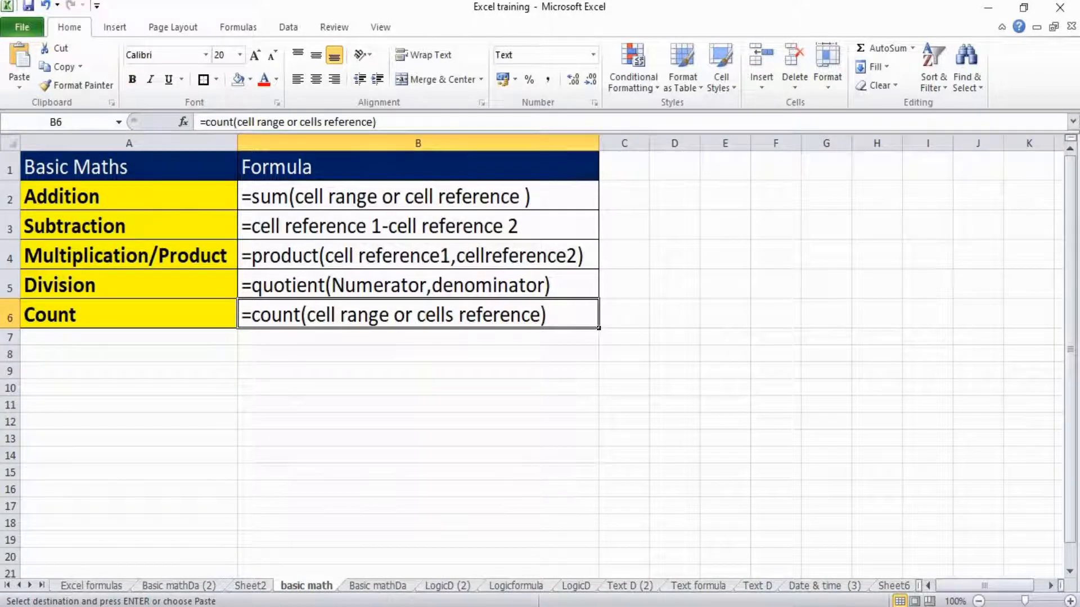
pyautogui.click(178, 586)
pyautogui.click(562, 493)
pyautogui.write('=')
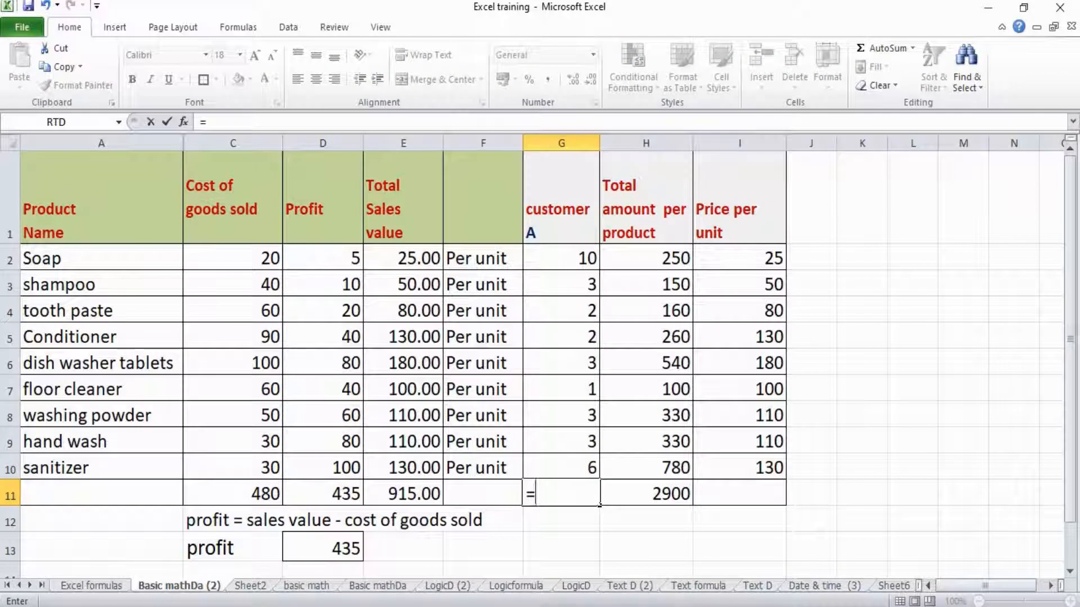
pyautogui.write('count')
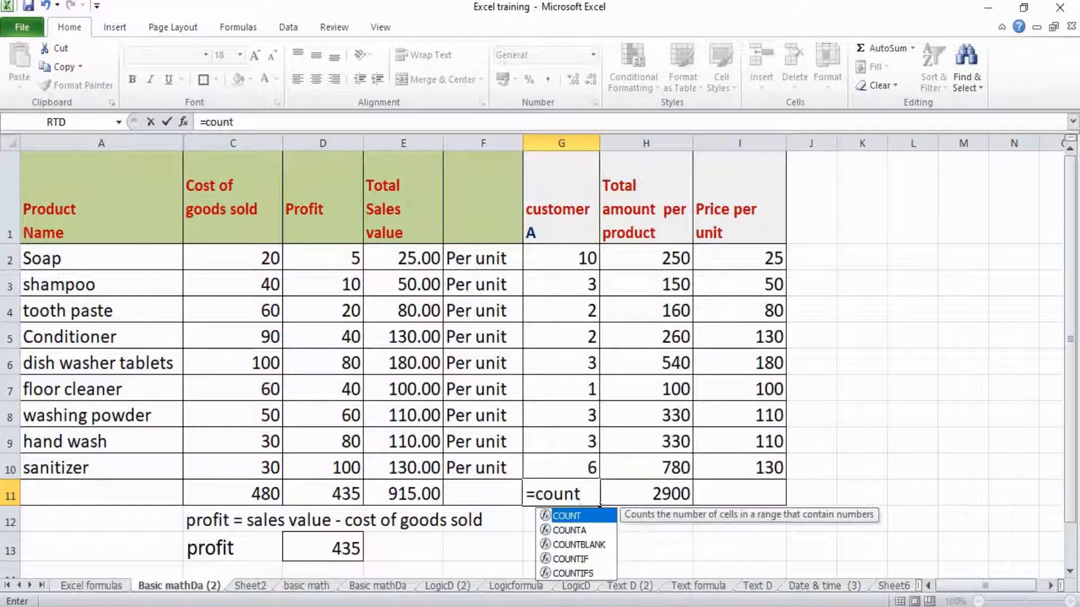
pyautogui.write('(')
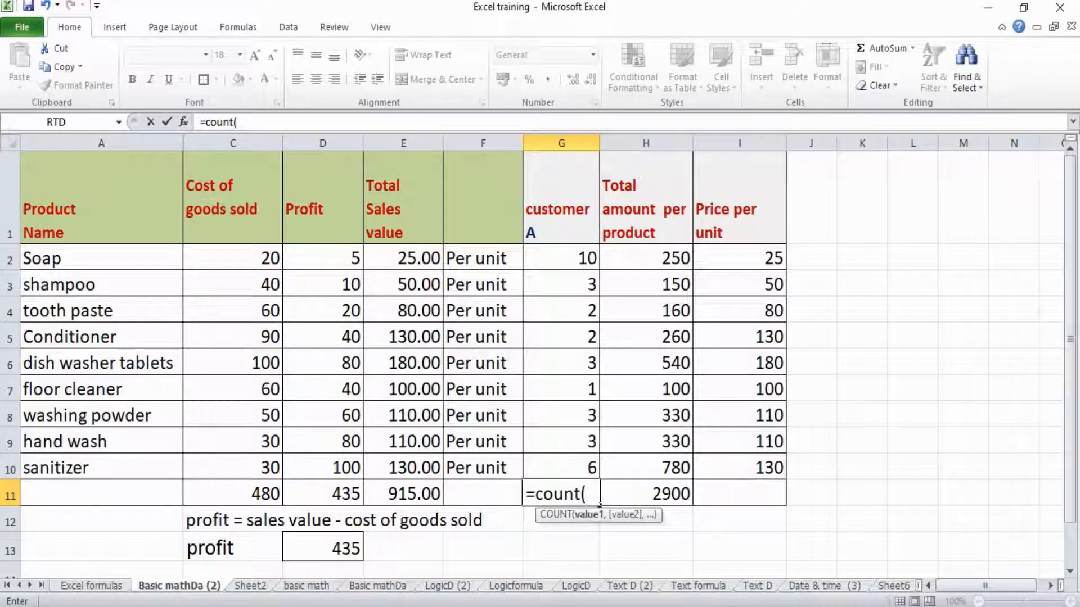
pyautogui.moveTo(585, 258); pyautogui.dragTo(590, 468)
pyautogui.write(')')
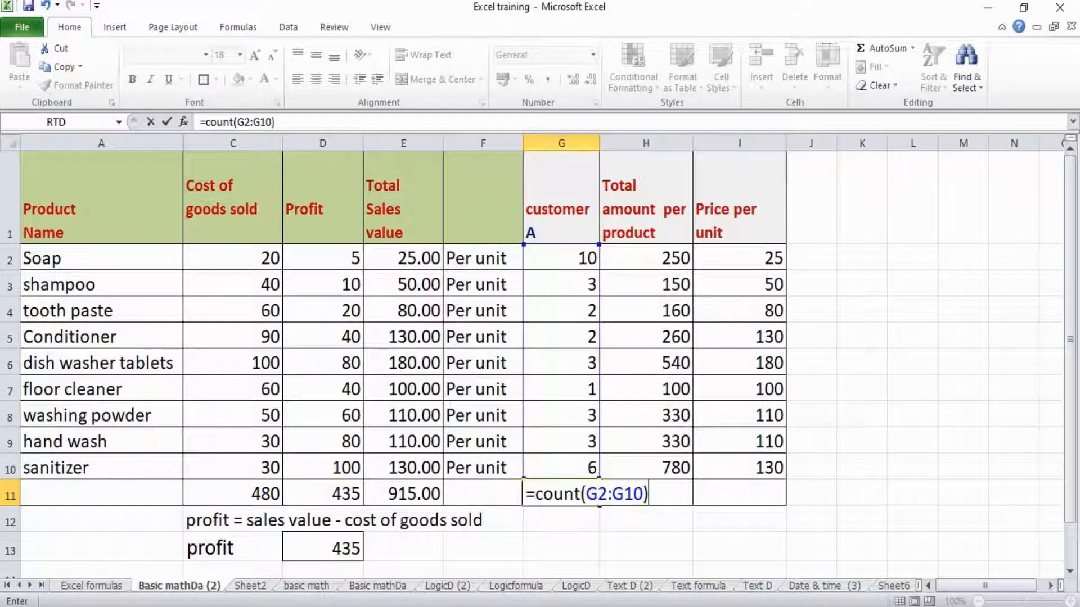
pyautogui.press('Return')
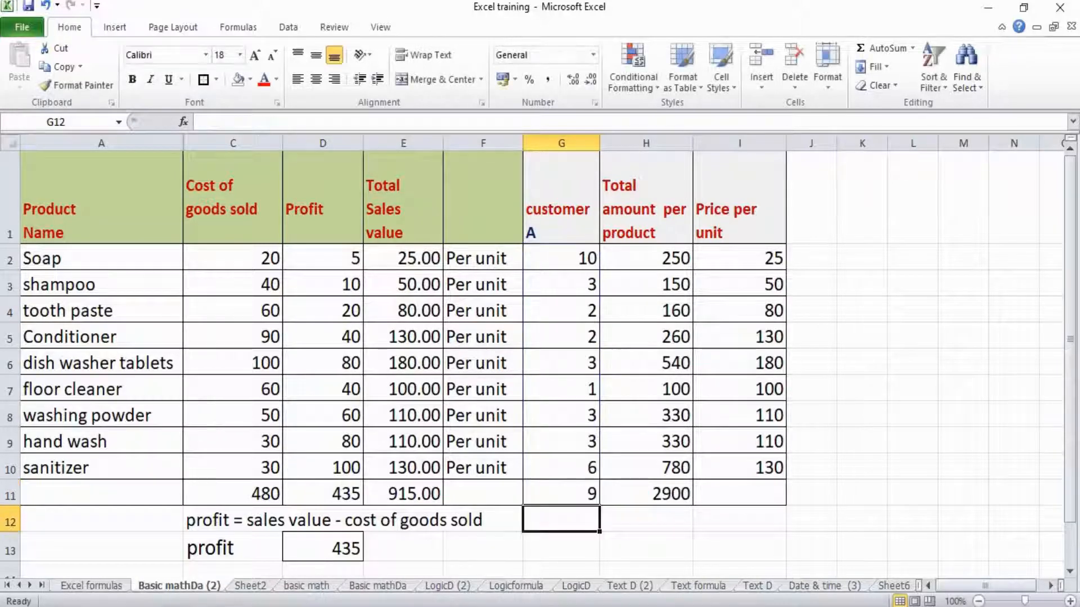
pyautogui.click(562, 494)
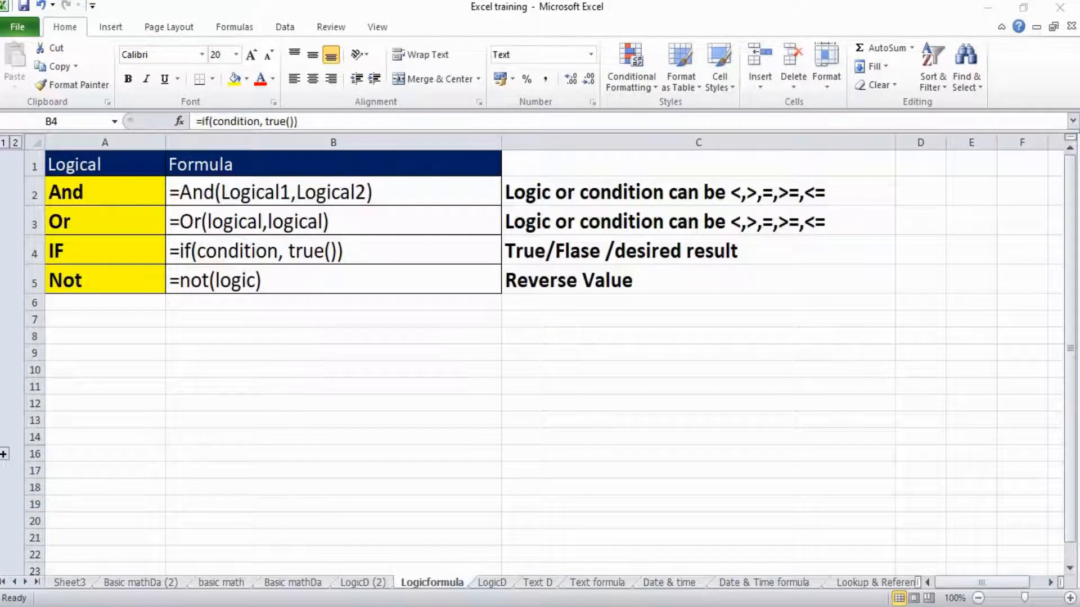
# Examine the Maximum quantity per order and Maximum Discount Given columns, rows 1 to 10, on the LogicD (2) sheet.
pyautogui.click(363, 583)
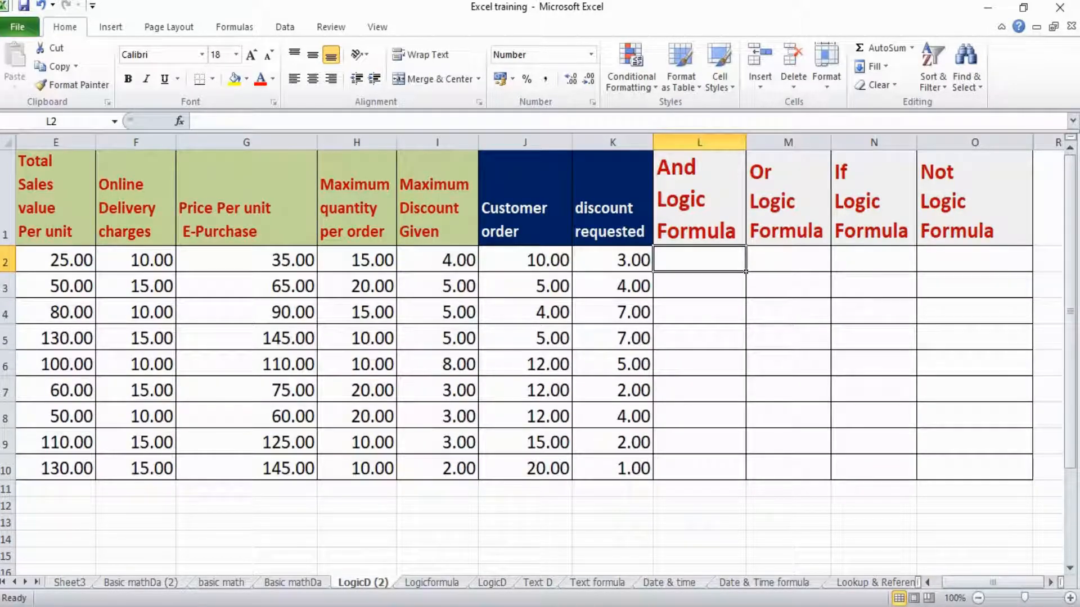
pyautogui.click(357, 198)
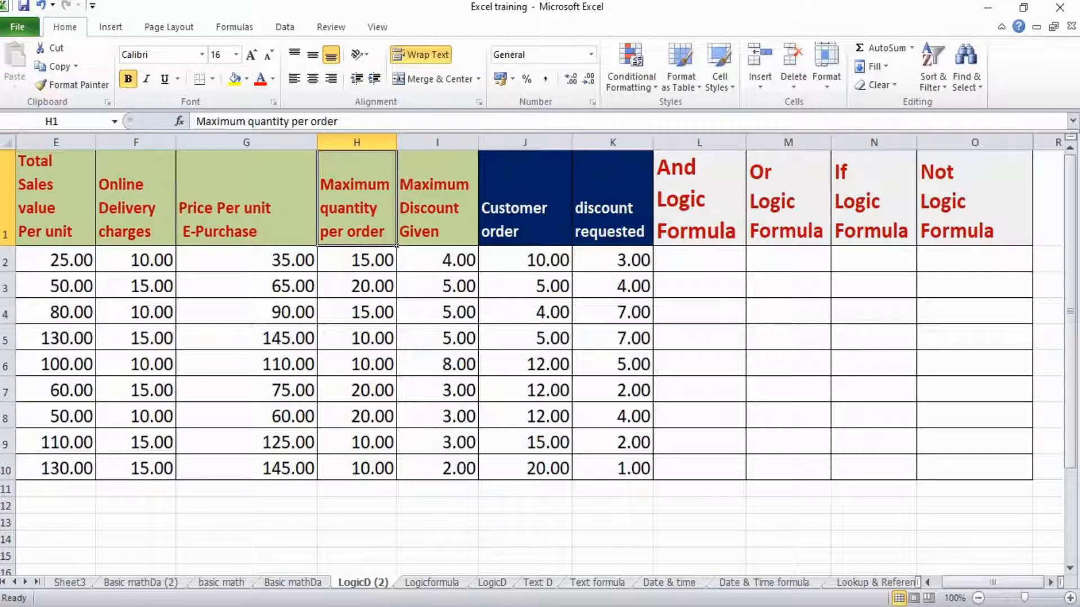
pyautogui.moveTo(357, 236); pyautogui.dragTo(356, 469)
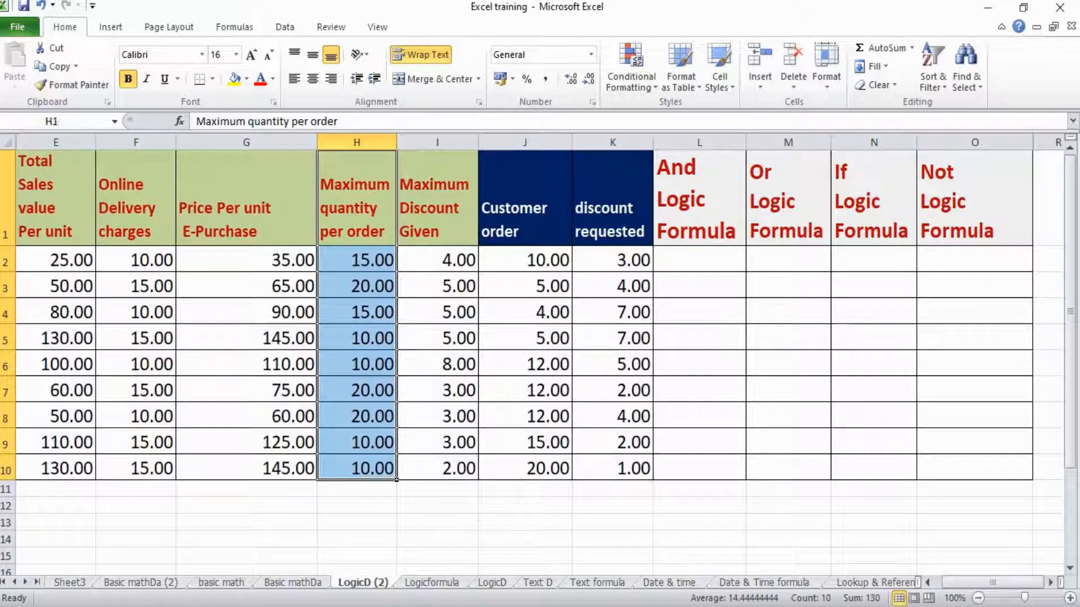
pyautogui.click(437, 198)
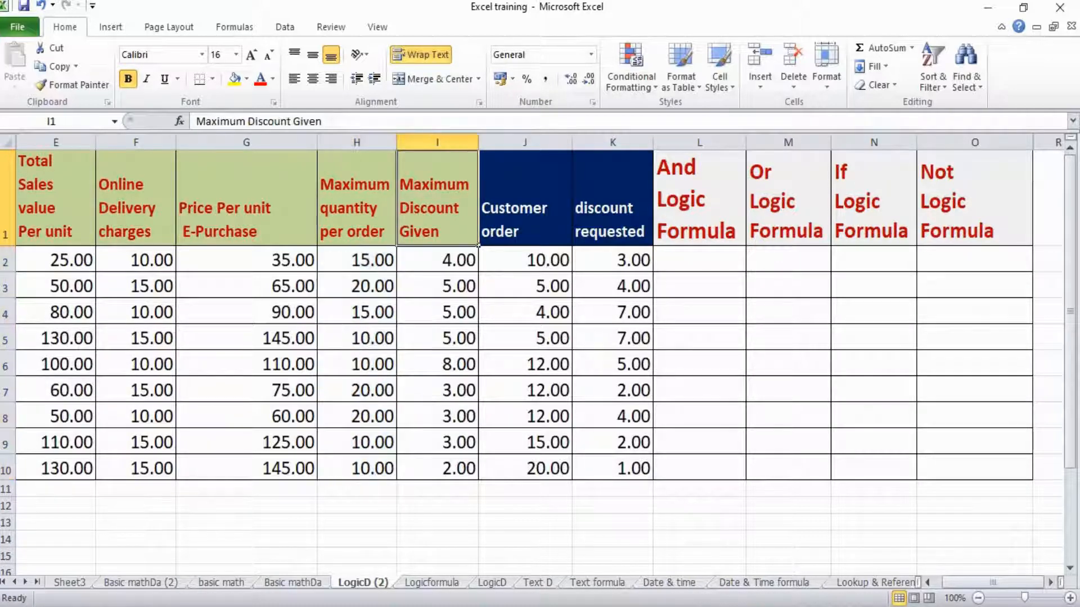
pyautogui.moveTo(437, 198); pyautogui.dragTo(437, 469)
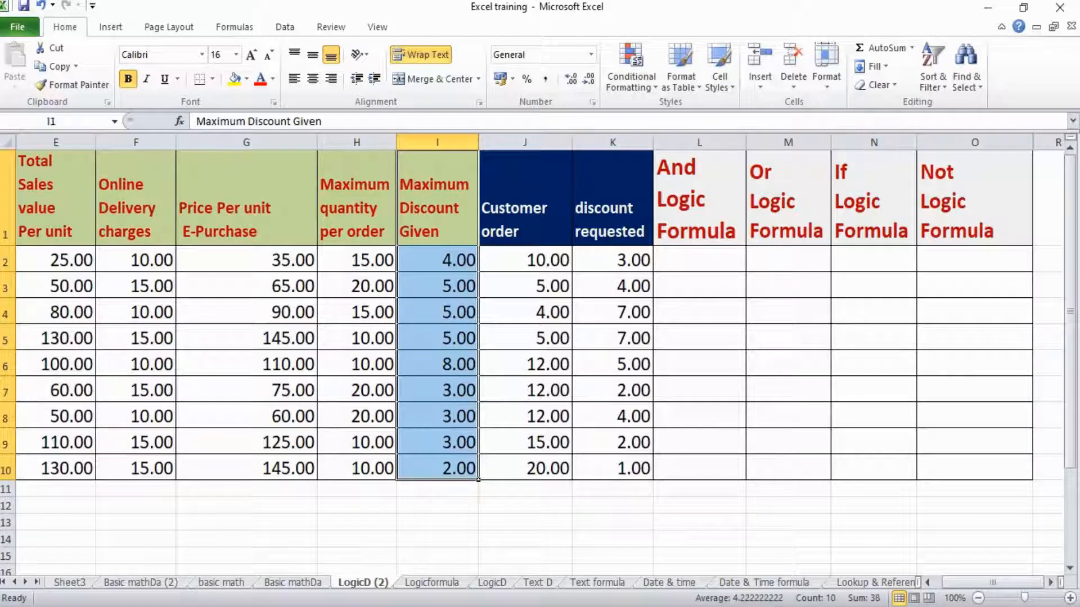
# Look up the And formula's syntax on the Logicformula sheet for use in L2 of LogicD (2).
pyautogui.click(524, 506)
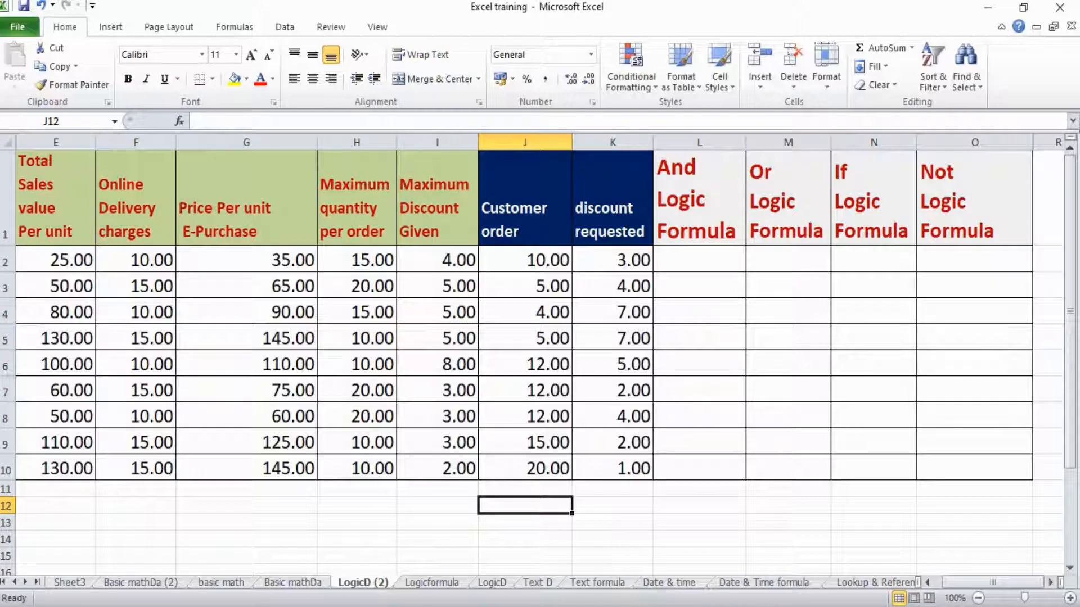
pyautogui.click(699, 260)
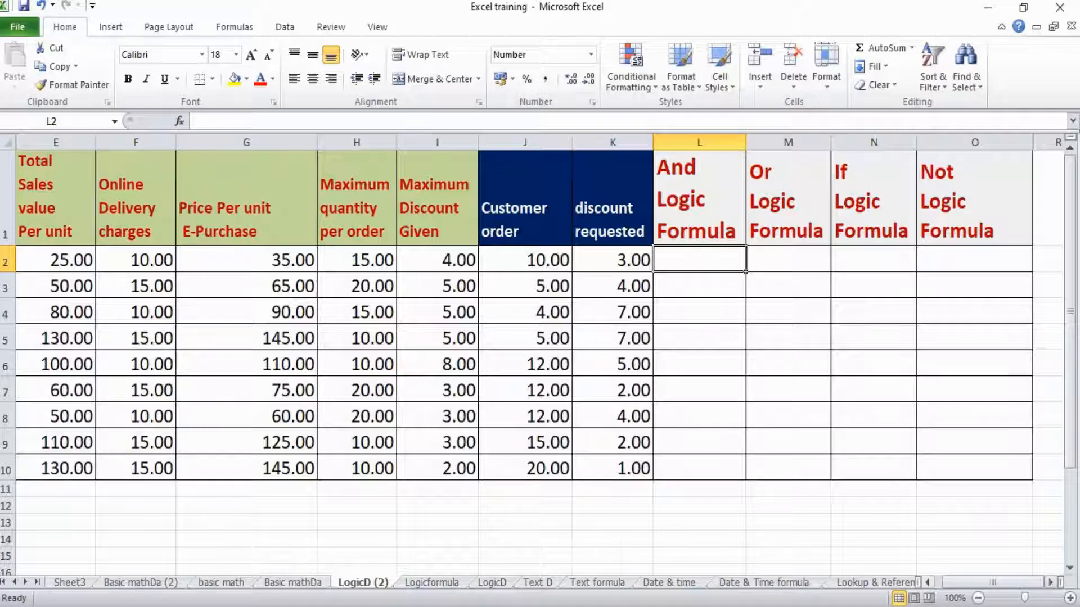
pyautogui.hscroll(-1, 540, 360)
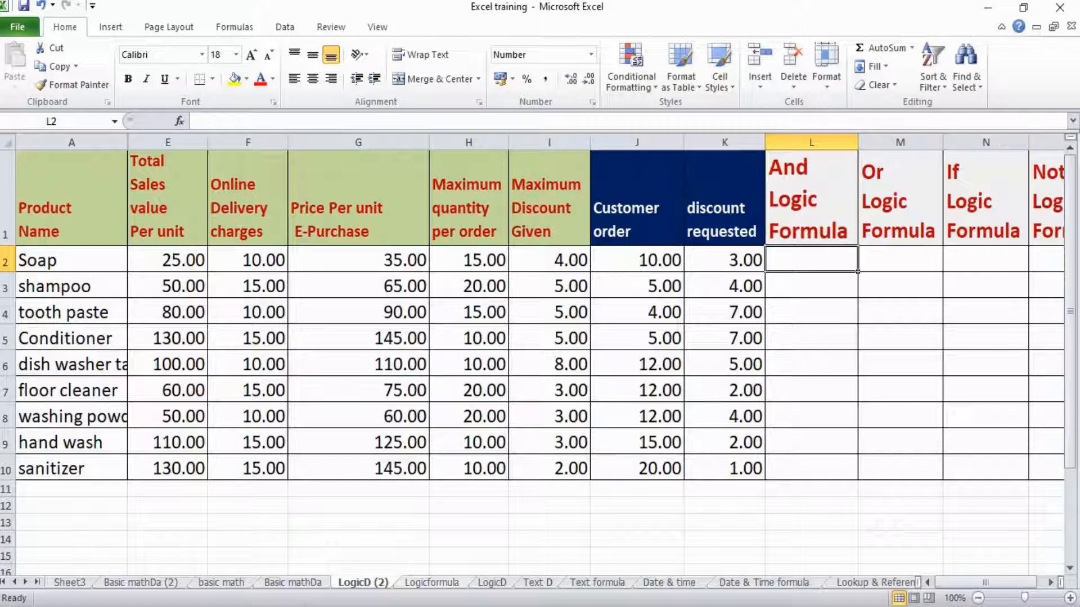
pyautogui.hotkey('ctrl', 'pagedown')
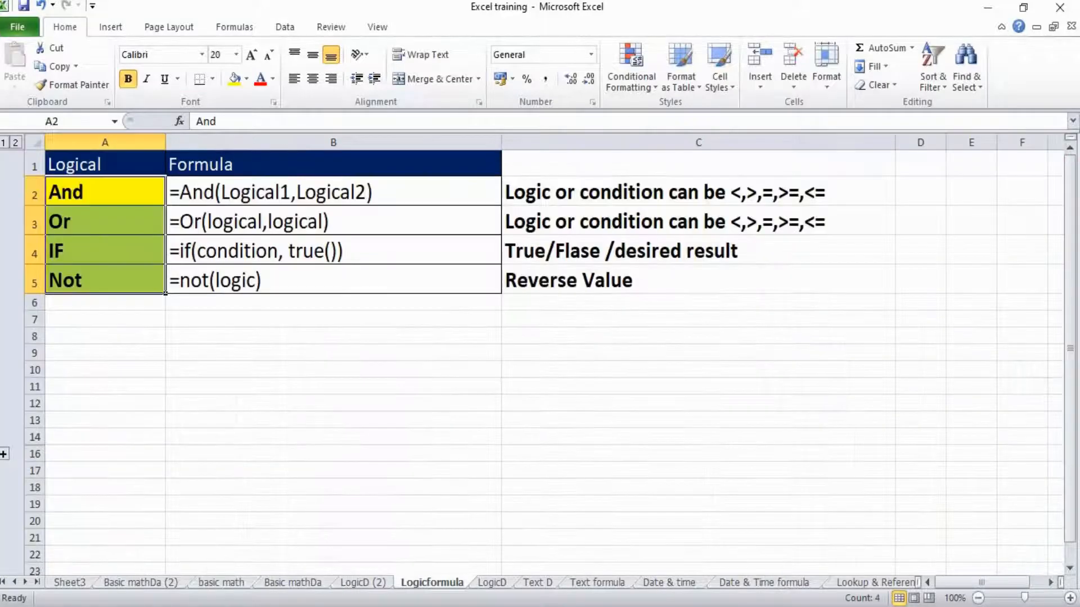
pyautogui.press('Right')
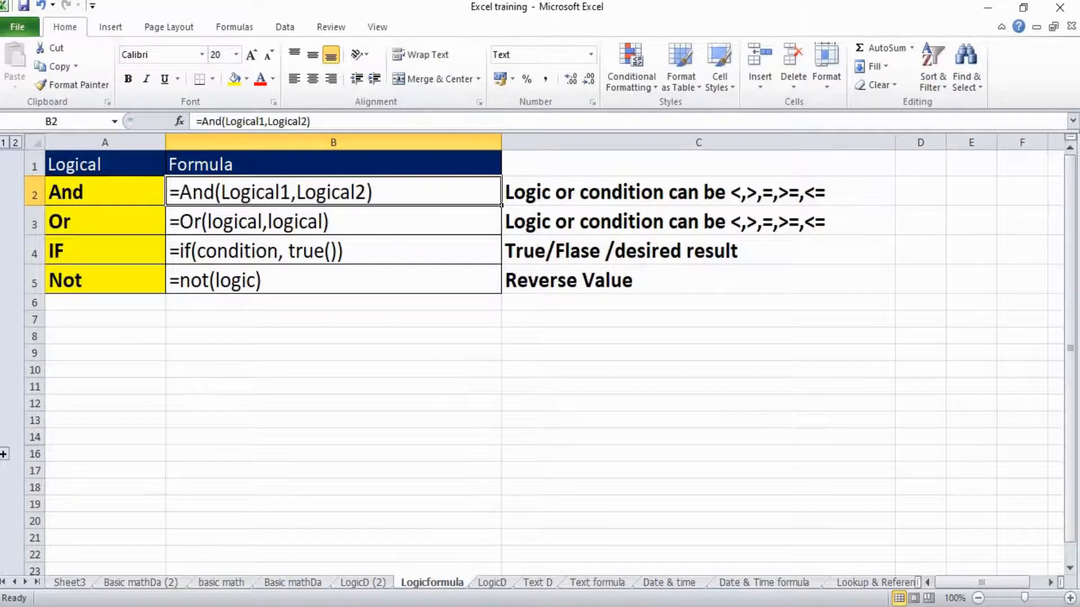
# Test soap's customer order and requested discount against the maximums in L2 of LogicD (2) with =and(J2<H2,K2<I2).
pyautogui.hotkey('ctrl', 'pageup')
pyautogui.write('=and')
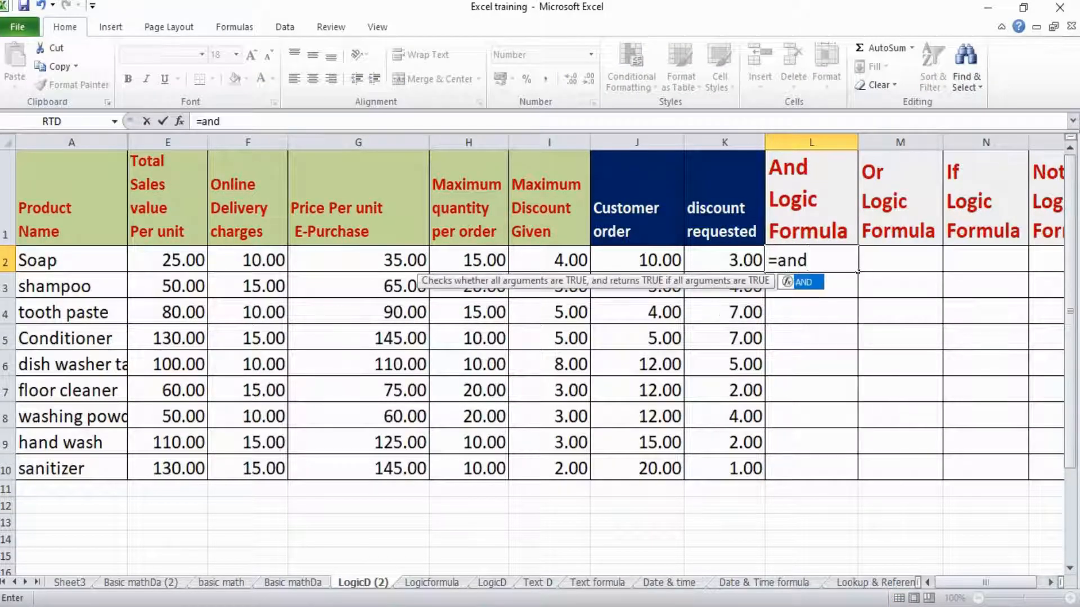
pyautogui.write('(')
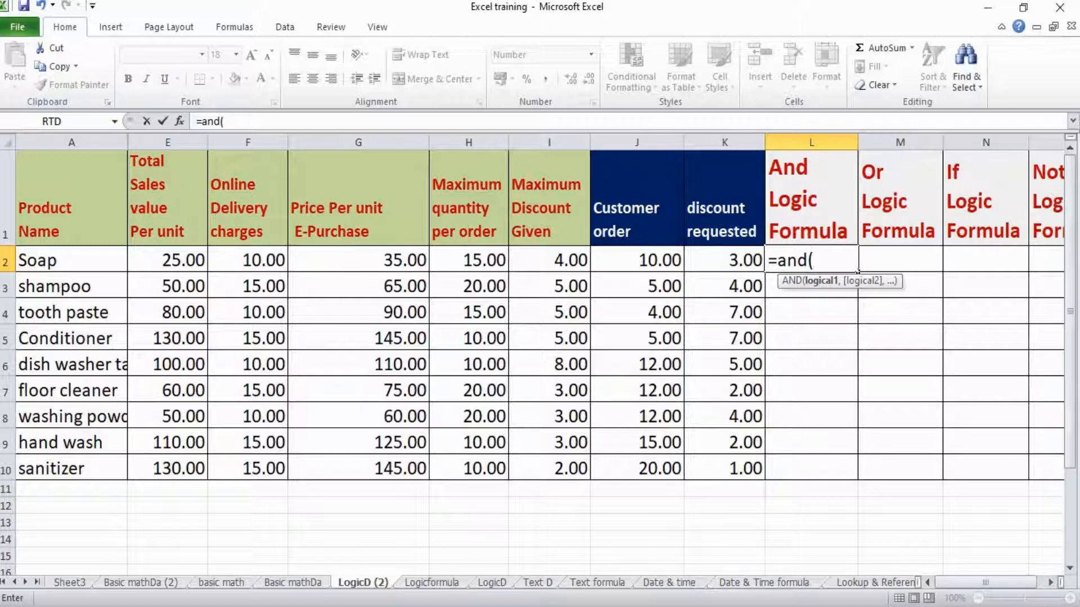
pyautogui.click(636, 261)
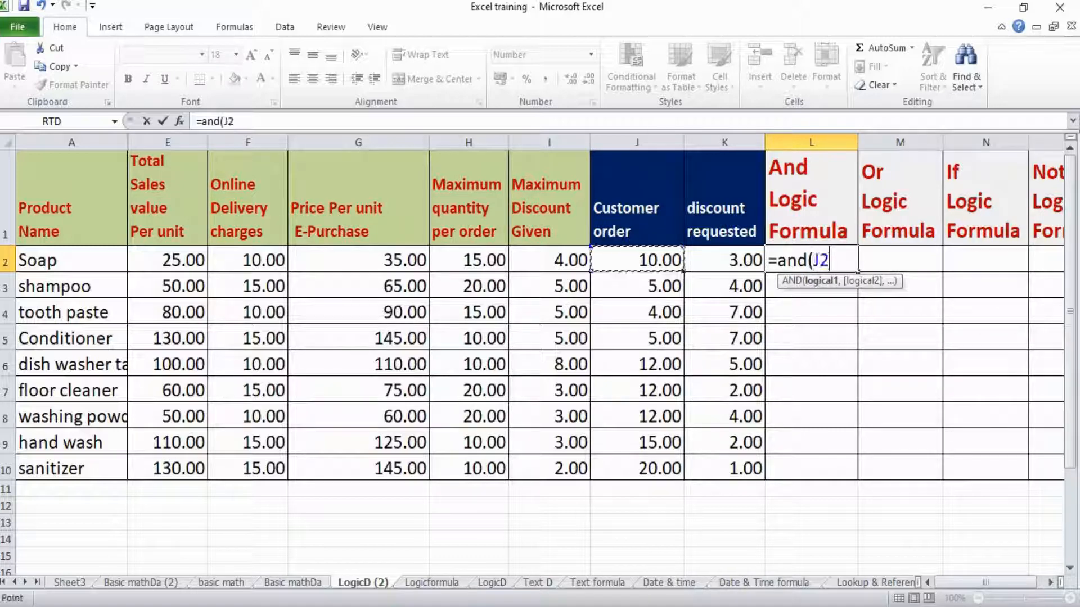
pyautogui.write('<')
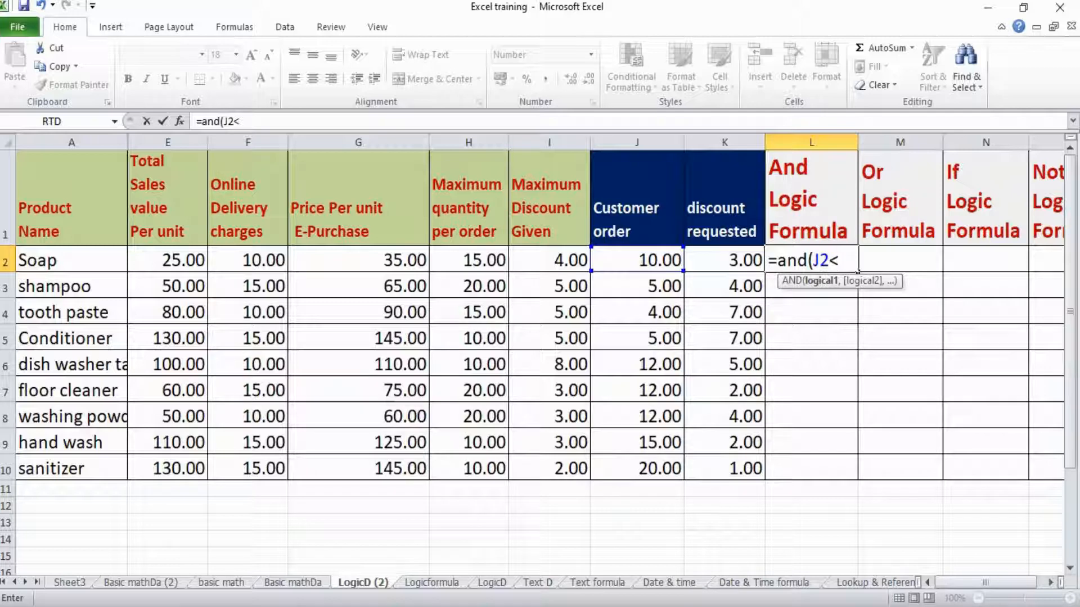
pyautogui.click(468, 260)
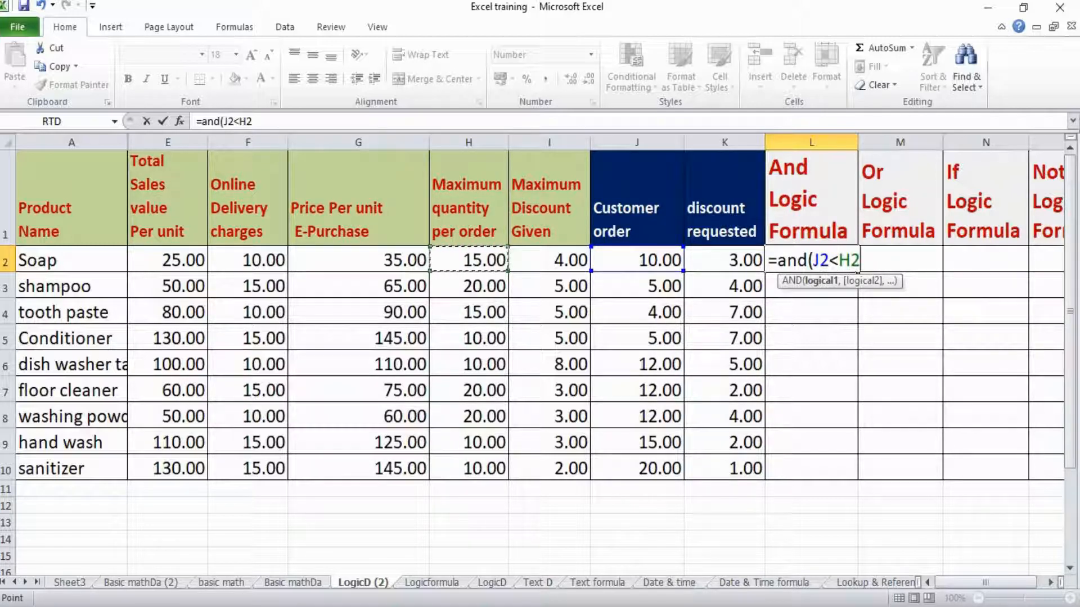
pyautogui.write(',')
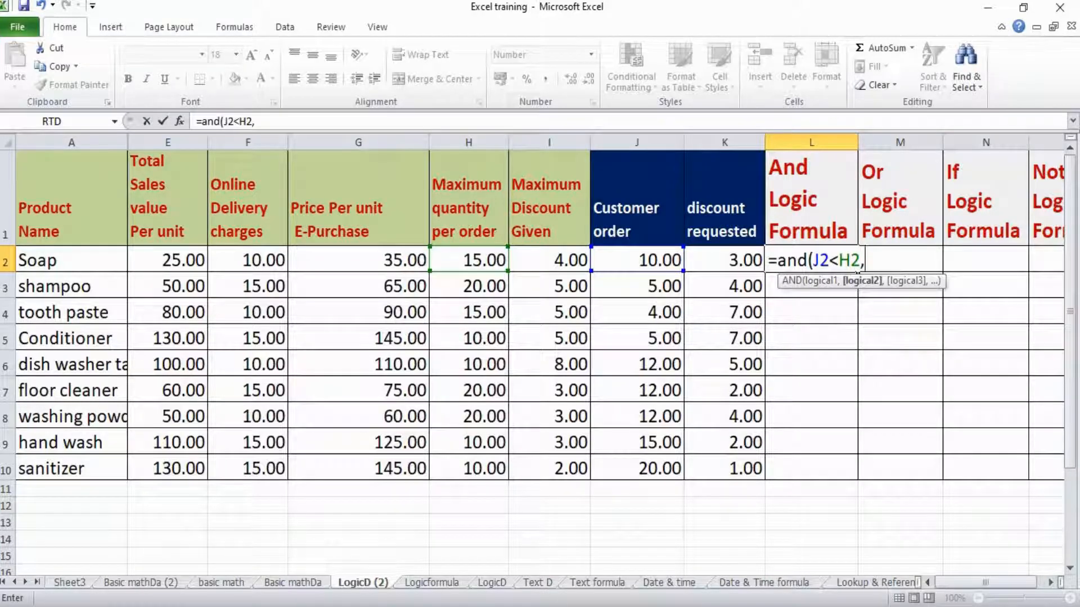
pyautogui.press('Left')
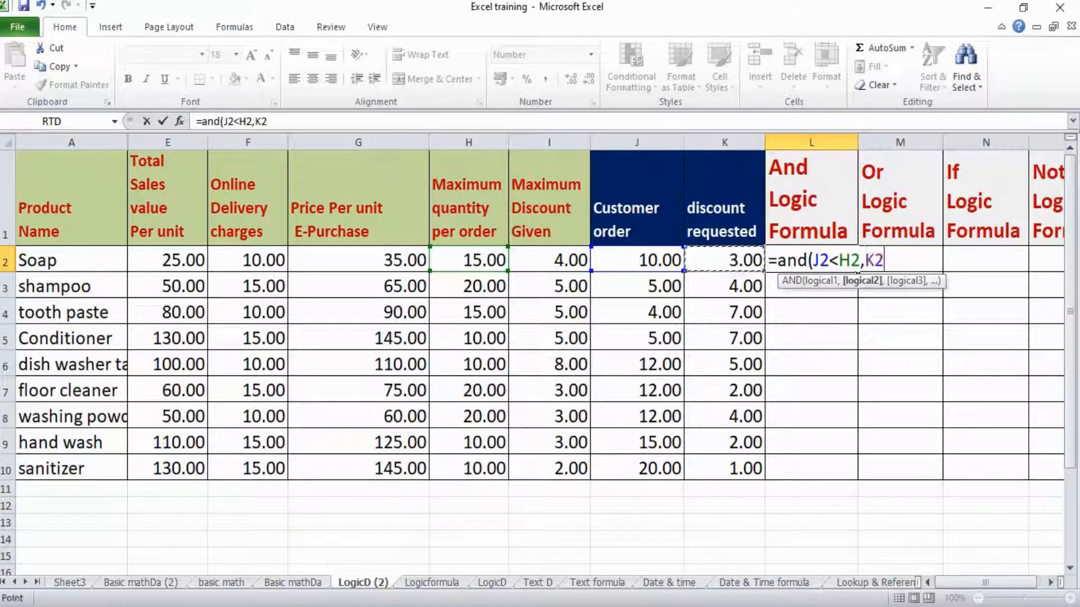
pyautogui.write('<')
pyautogui.press('Left')
pyautogui.press('Left')
pyautogui.press('Left')
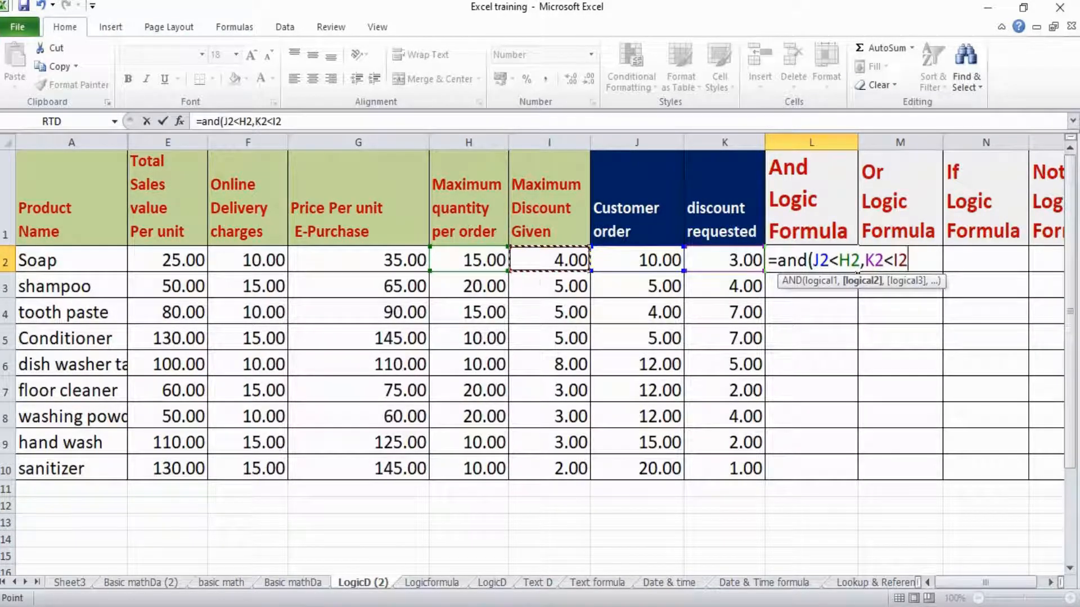
pyautogui.write(')')
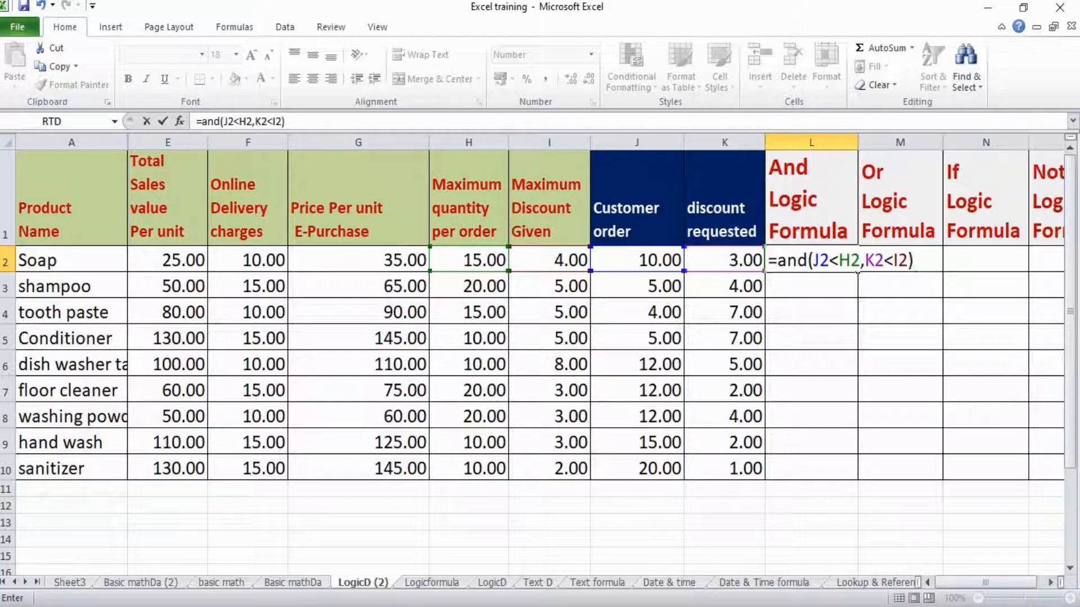
pyautogui.press('Return')
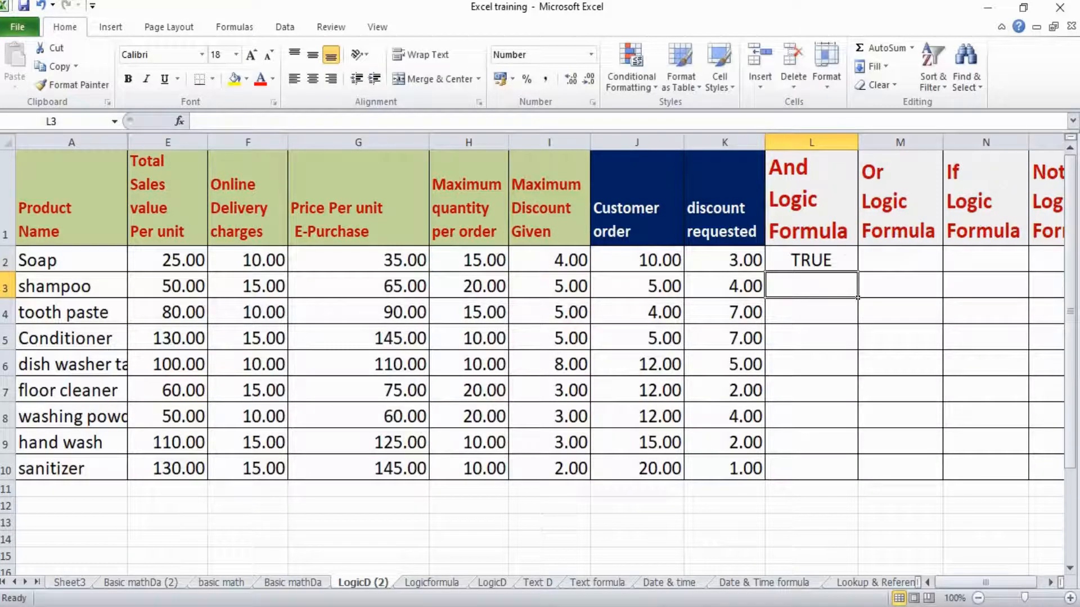
# Copy the L2 AND formula to L3:L10 using Paste Special Formulas.
pyautogui.click(811, 260)
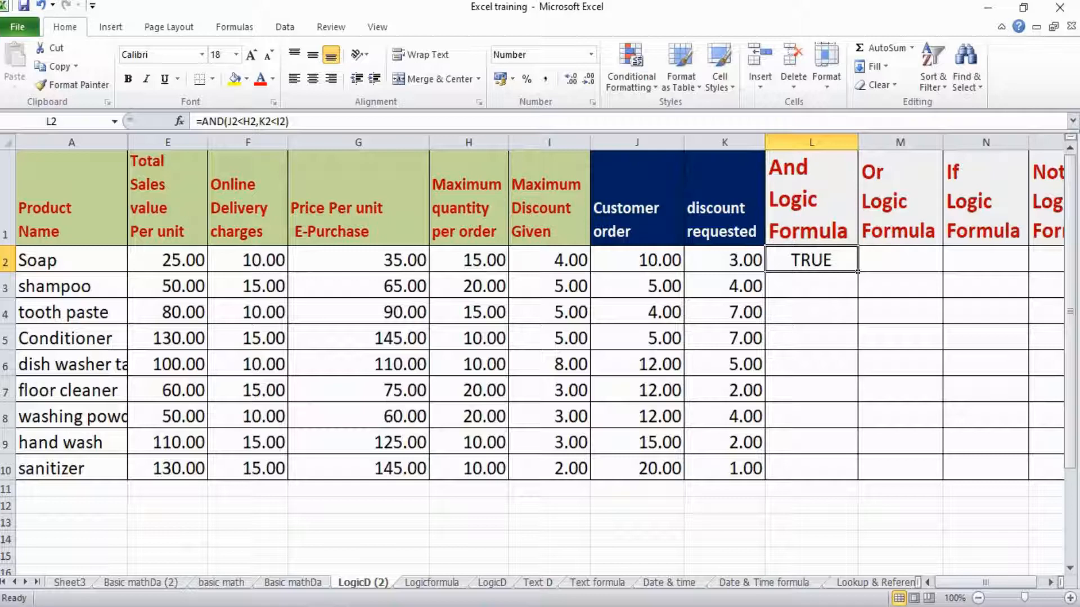
pyautogui.hotkey('ctrl', 'c')
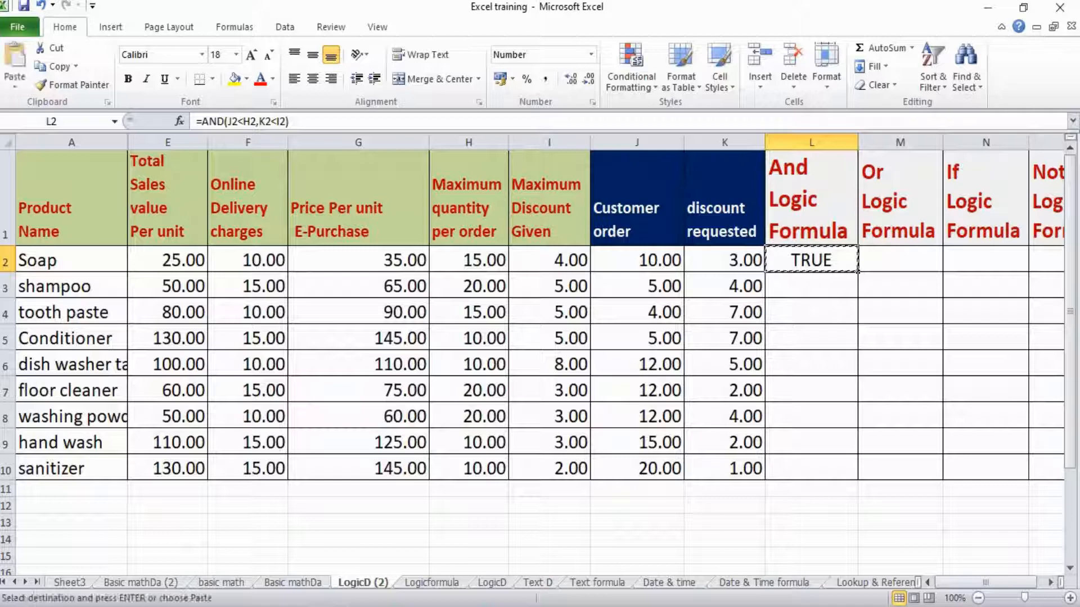
pyautogui.press('Down')
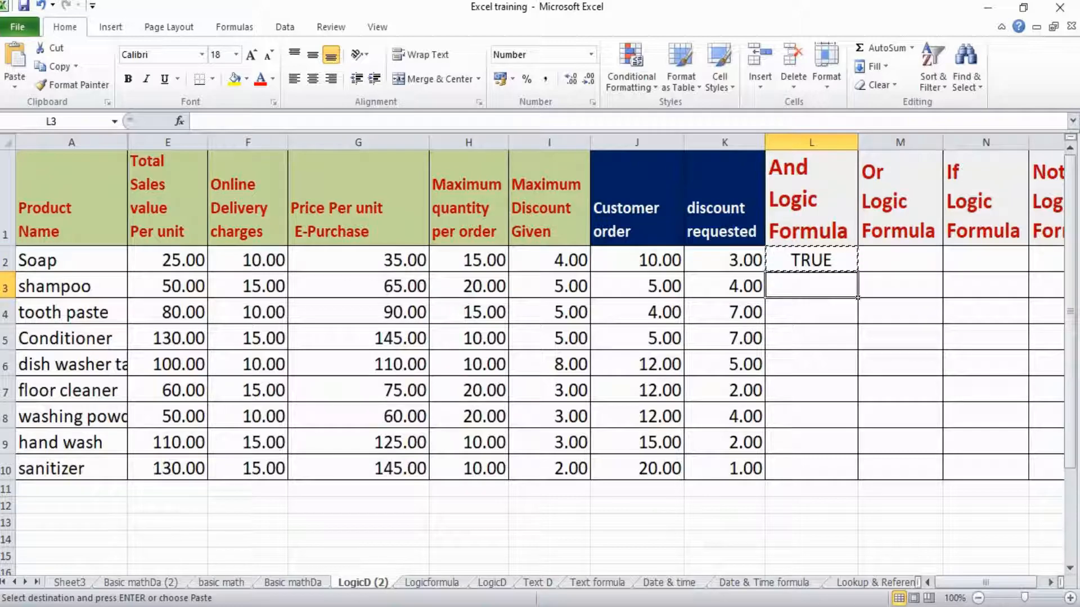
pyautogui.hotkey('shift', 'Down')
pyautogui.hotkey('shift', 'Down')
pyautogui.hotkey('shift', 'Down')
pyautogui.hotkey('shift', 'Down')
pyautogui.hotkey('shift', 'Down')
pyautogui.hotkey('shift', 'Down')
pyautogui.hotkey('shift', 'Down')
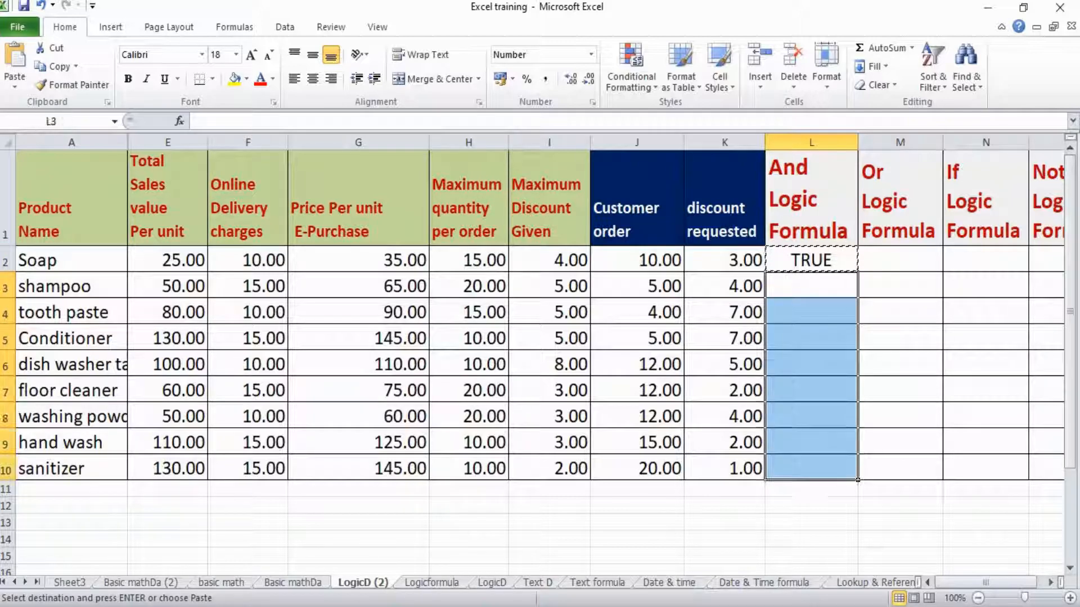
pyautogui.hotkey('alt', 'e')
pyautogui.press('s')
pyautogui.press('f')
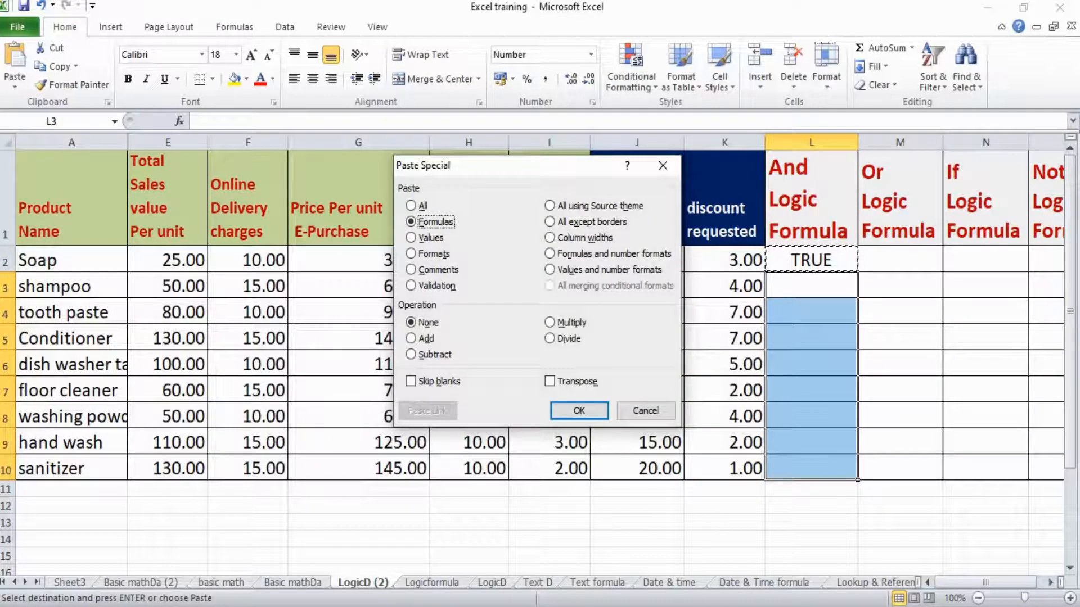
pyautogui.press('Return')
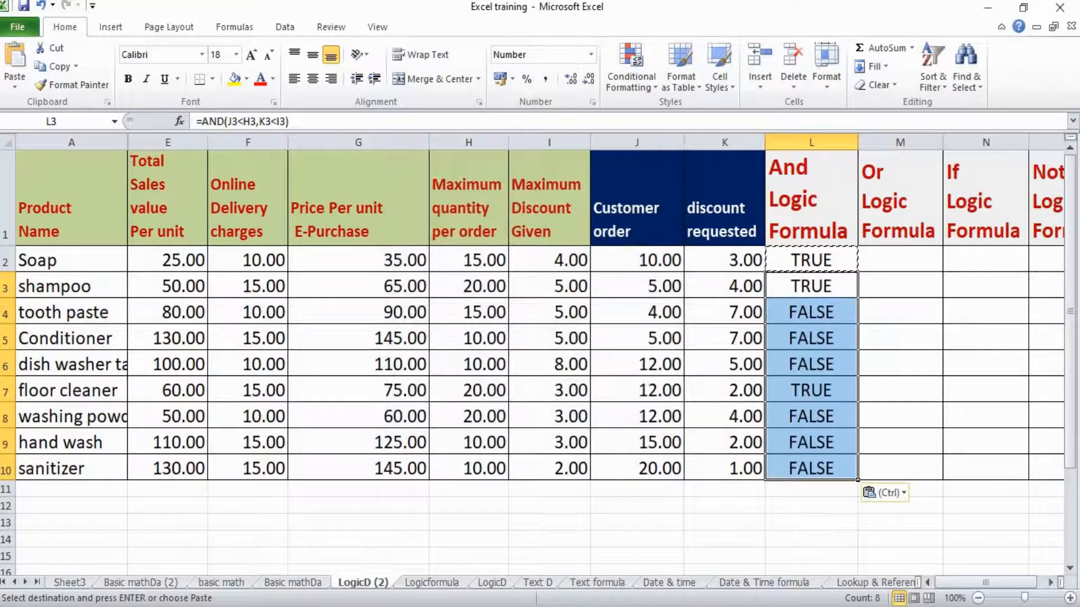
# Examine the cells referenced by tooth paste's AND formula in L4.
pyautogui.press('Down')
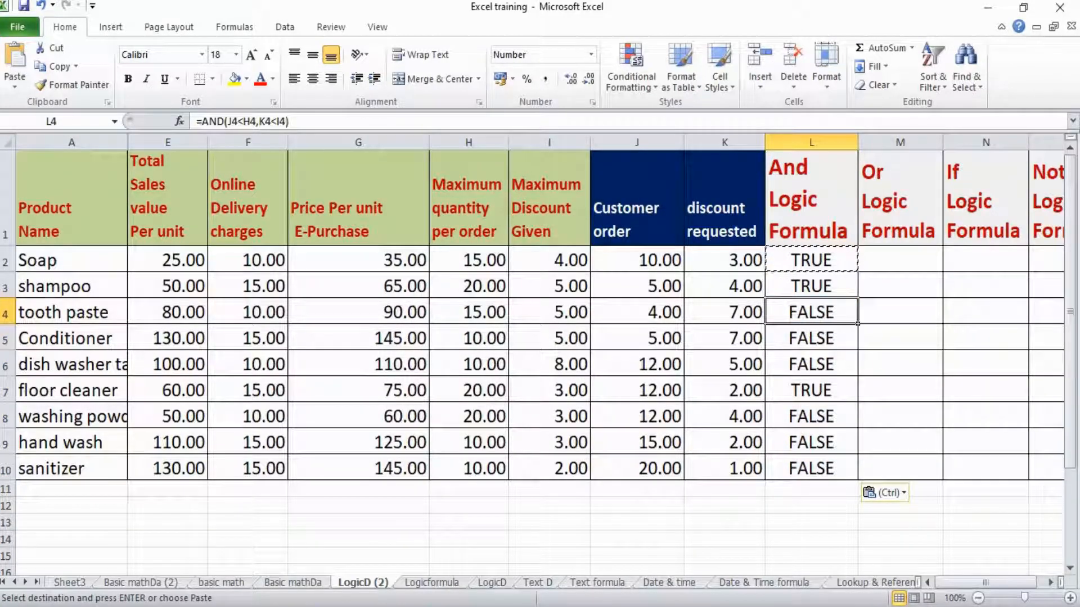
pyautogui.press('Right')
pyautogui.press('Left')
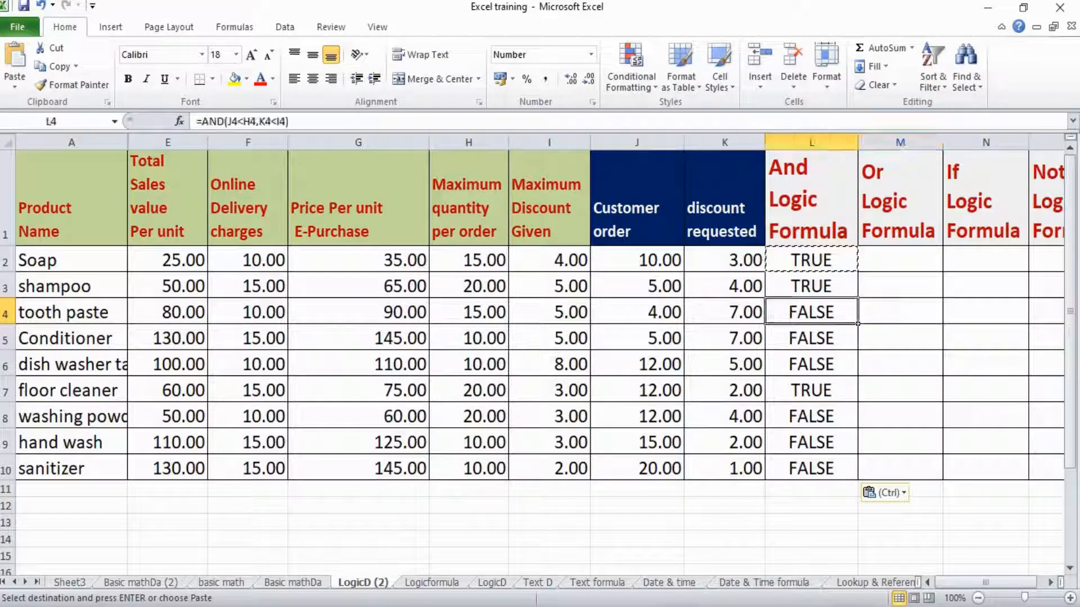
pyautogui.press('F2')
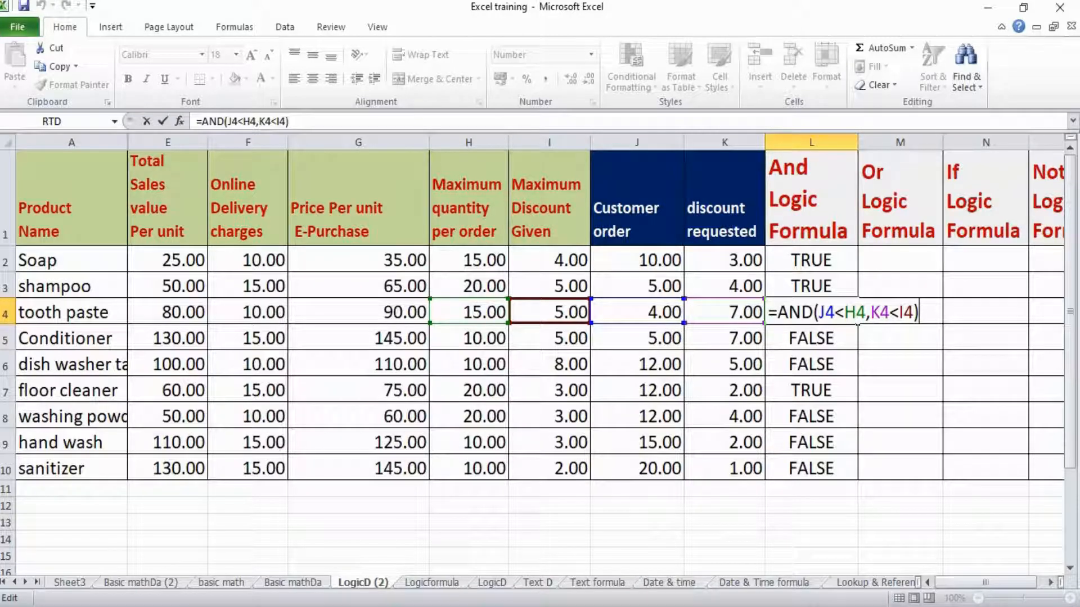
pyautogui.press('Return')
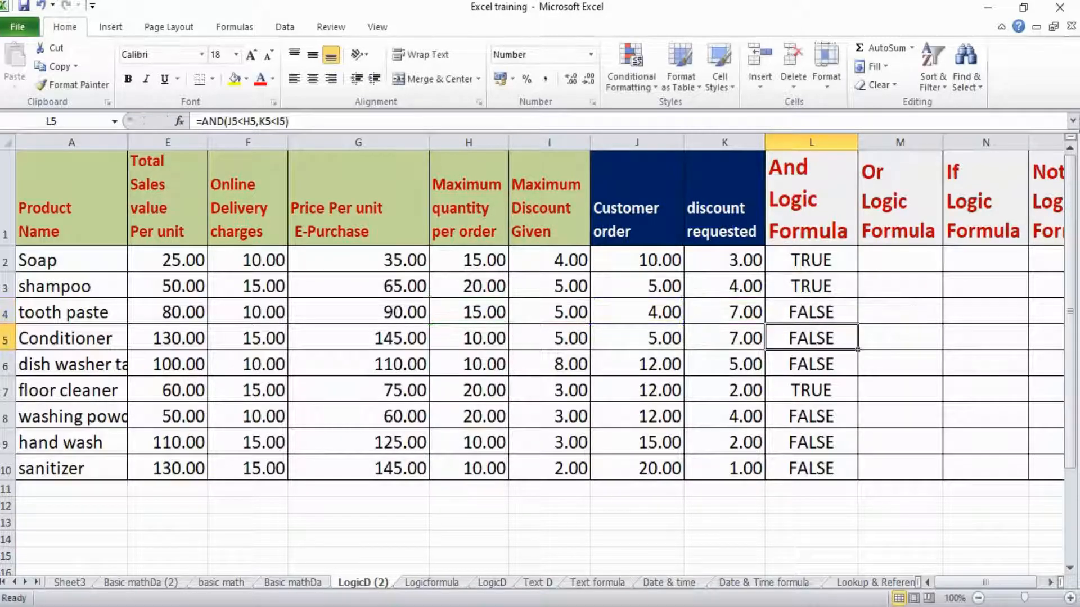
pyautogui.press('Up')
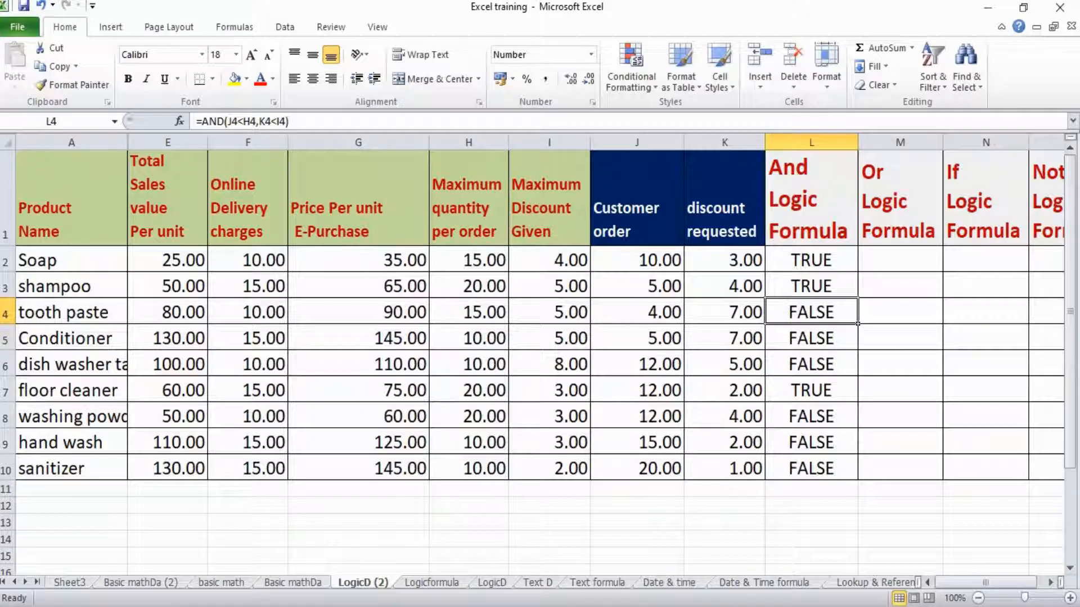
# Look up the Or formula's syntax and allowed condition operators on the Logicformula sheet, returning to LogicD (2).
pyautogui.hotkey('ctrl', 'pagedown')
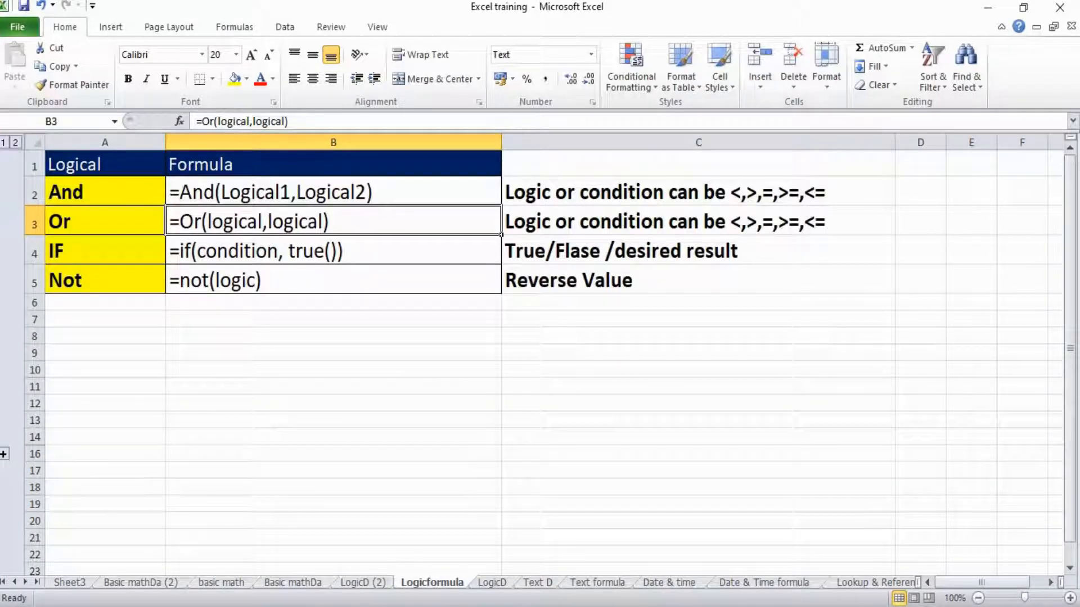
pyautogui.press('Right')
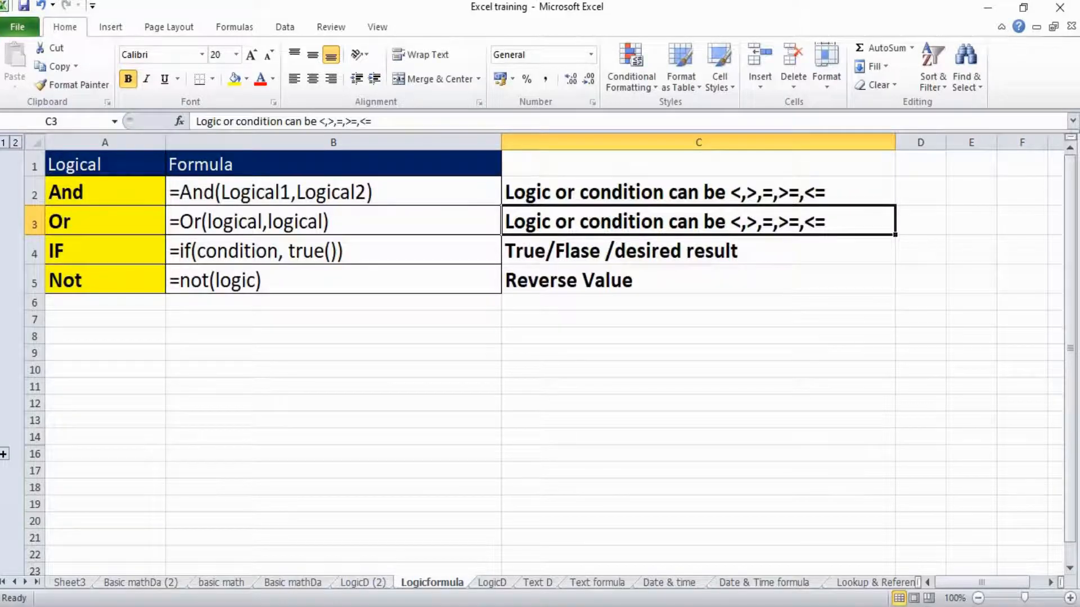
pyautogui.hotkey('ctrl', 'pageup')
# Test whether soap's customer order or requested discount is below its maximum in M2 with =or(J2<H2,K2<I2).
pyautogui.click(899, 260)
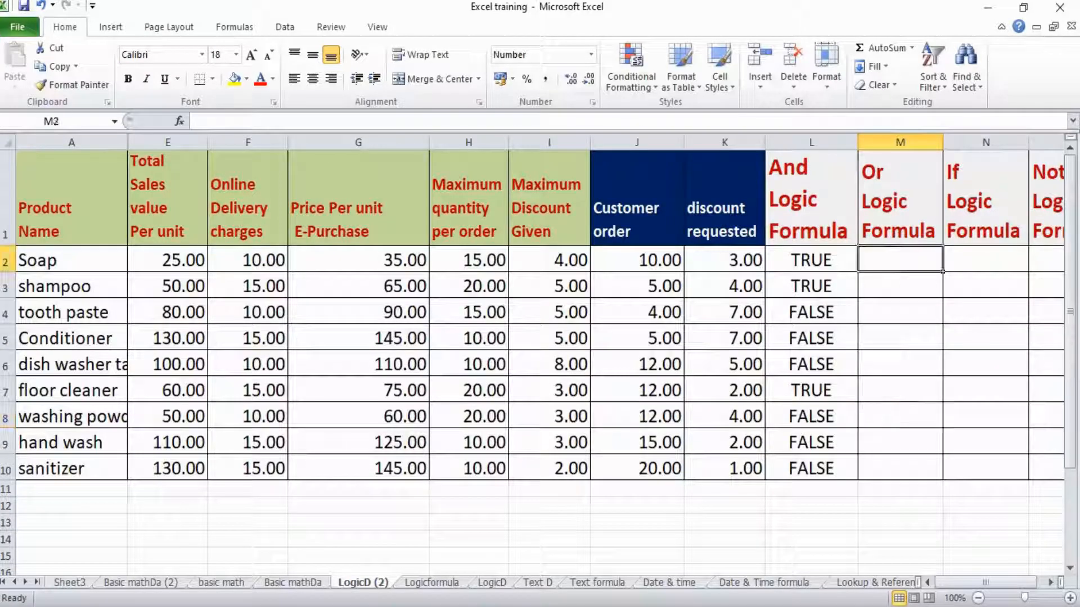
pyautogui.write('=')
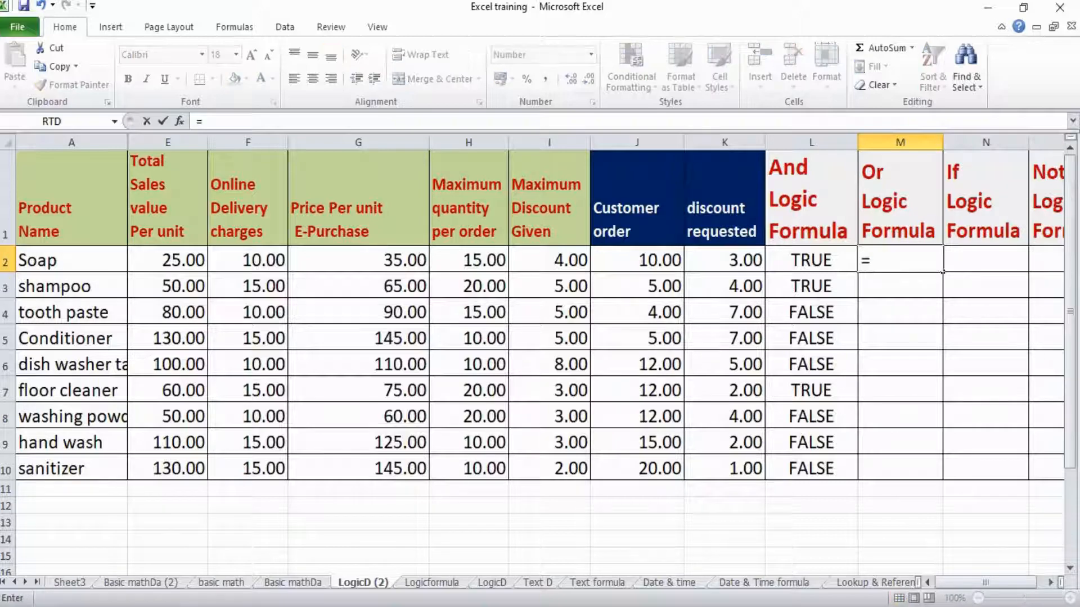
pyautogui.write('or')
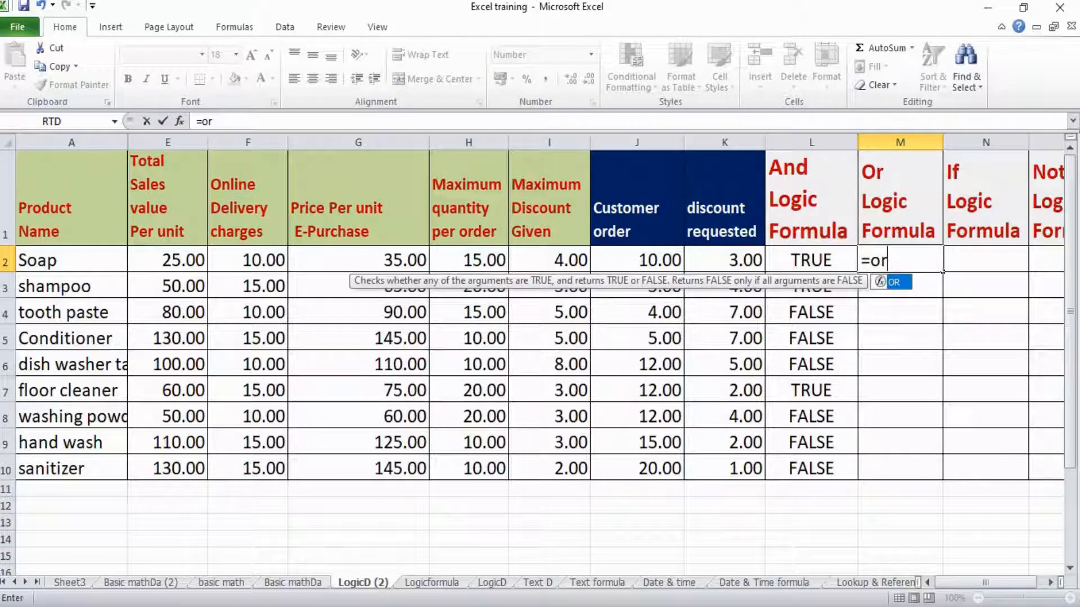
pyautogui.write('(')
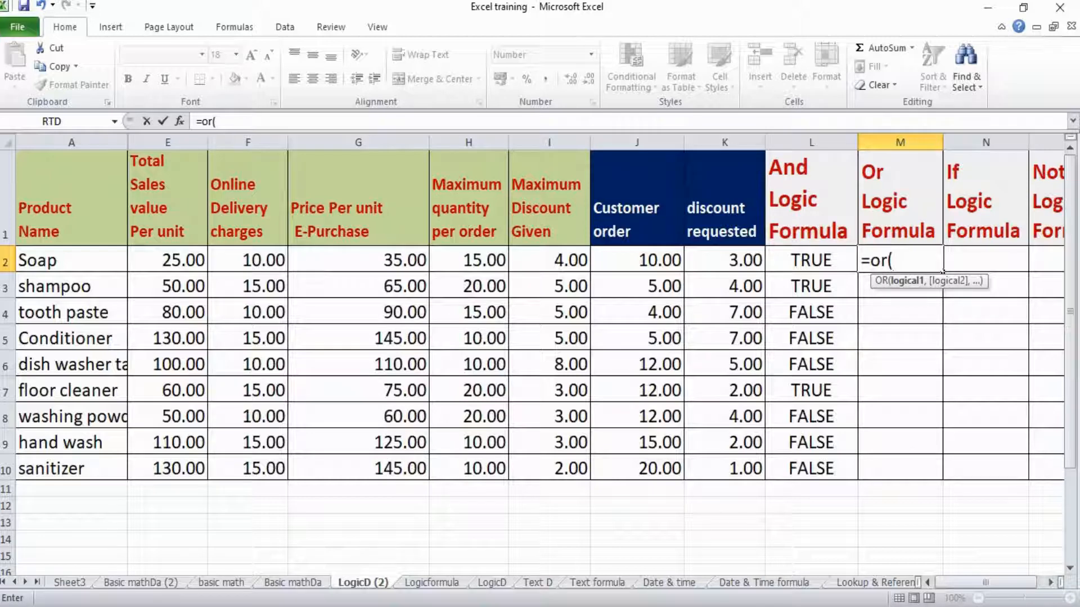
pyautogui.write('J2<')
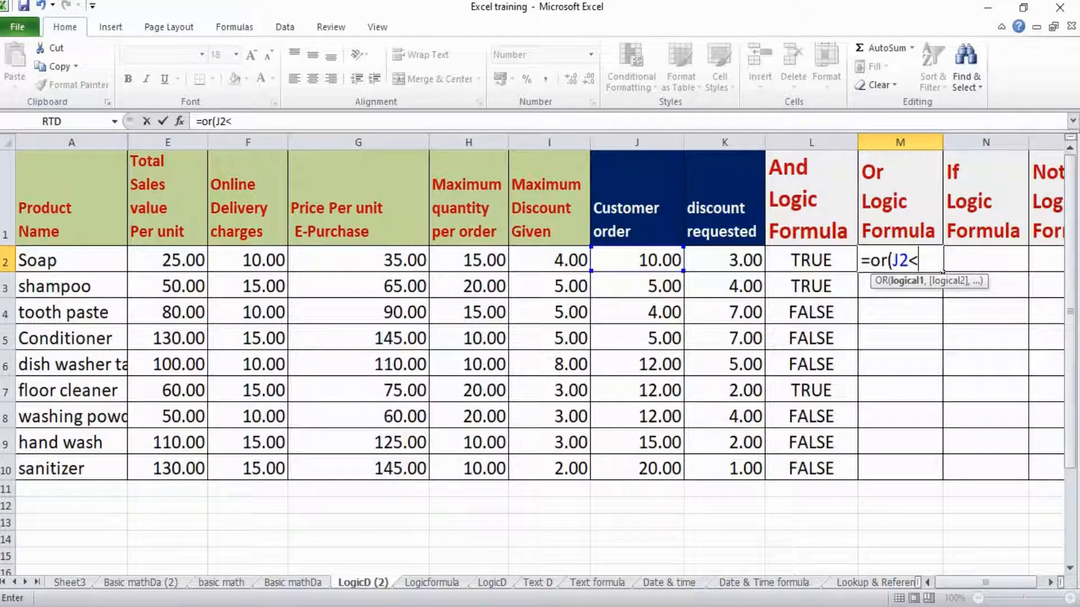
pyautogui.click(469, 259)
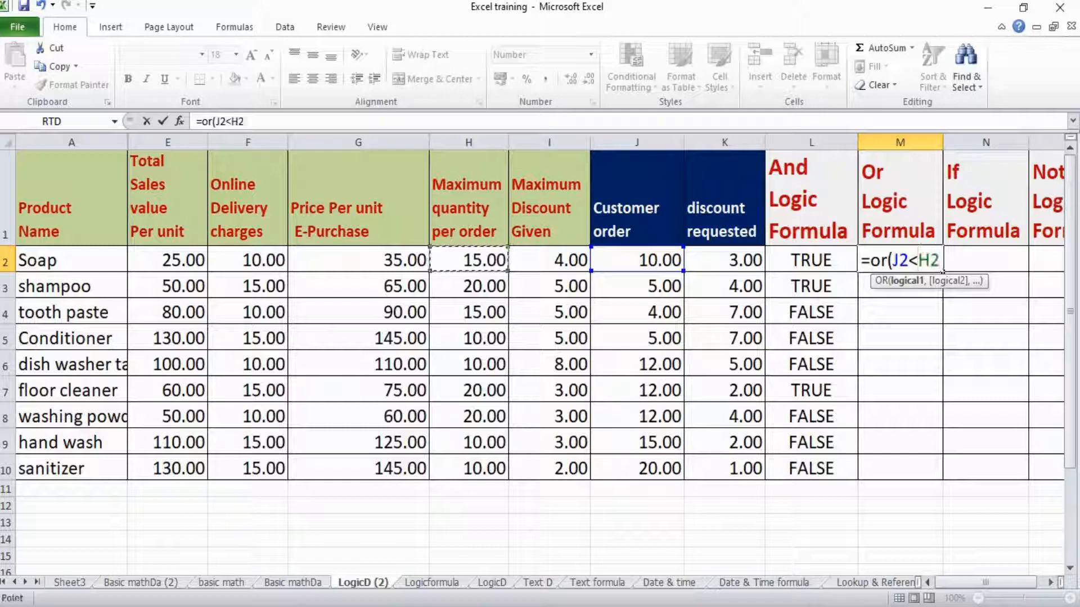
pyautogui.write(',')
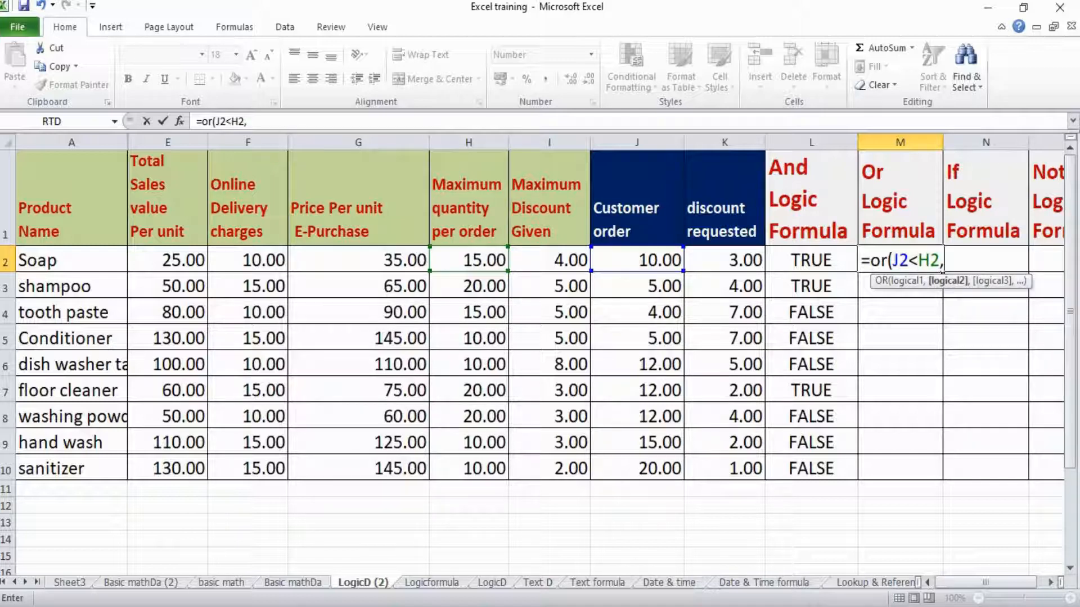
pyautogui.press('Left')
pyautogui.press('Left')
pyautogui.write('<')
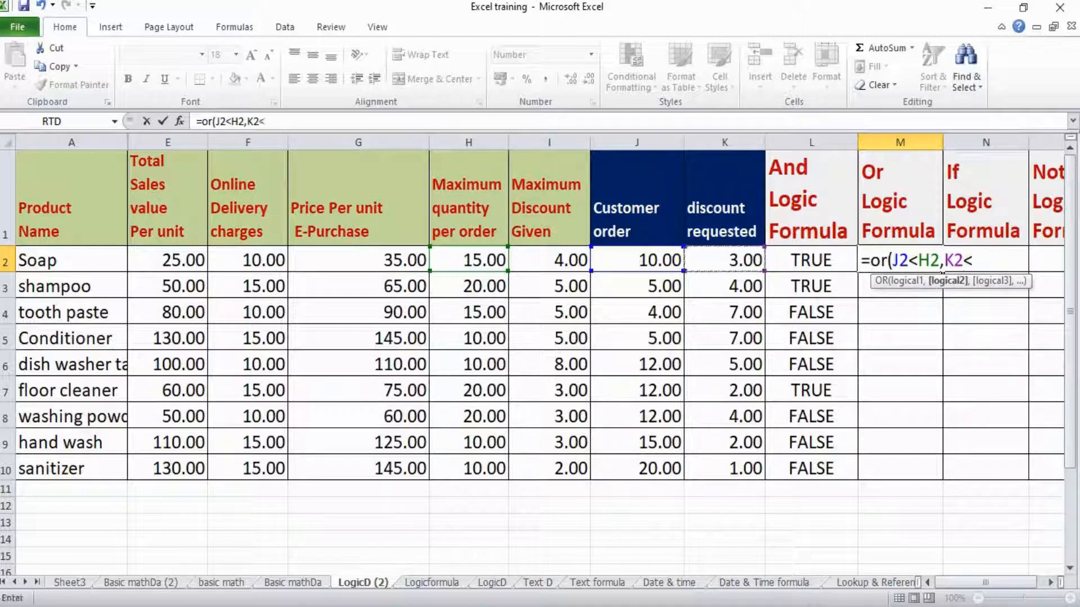
pyautogui.press('Left')
pyautogui.press('Left')
pyautogui.press('Left')
pyautogui.press('Left')
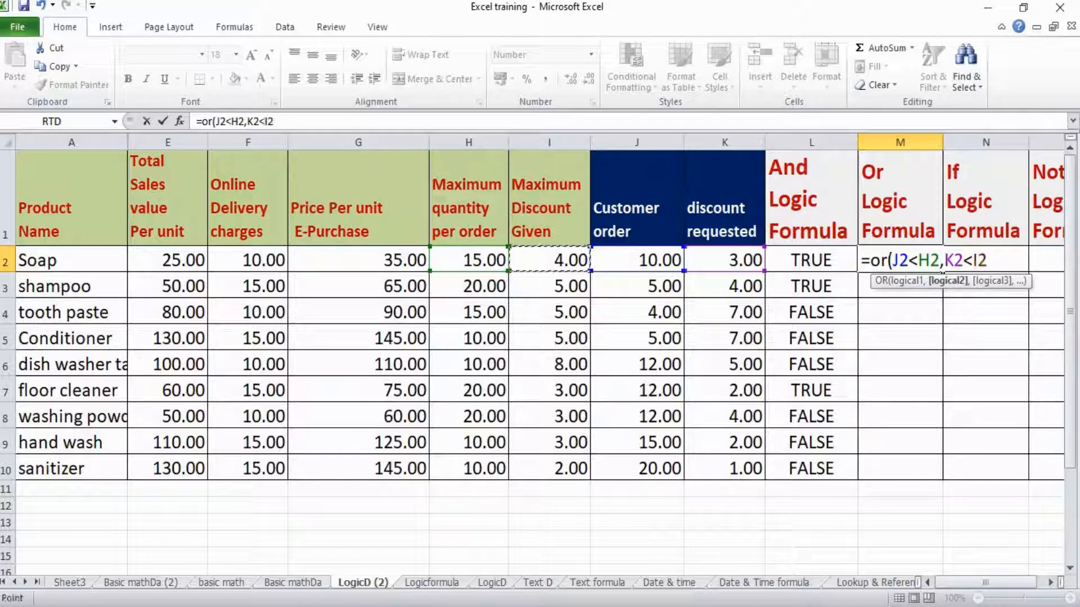
pyautogui.write(')')
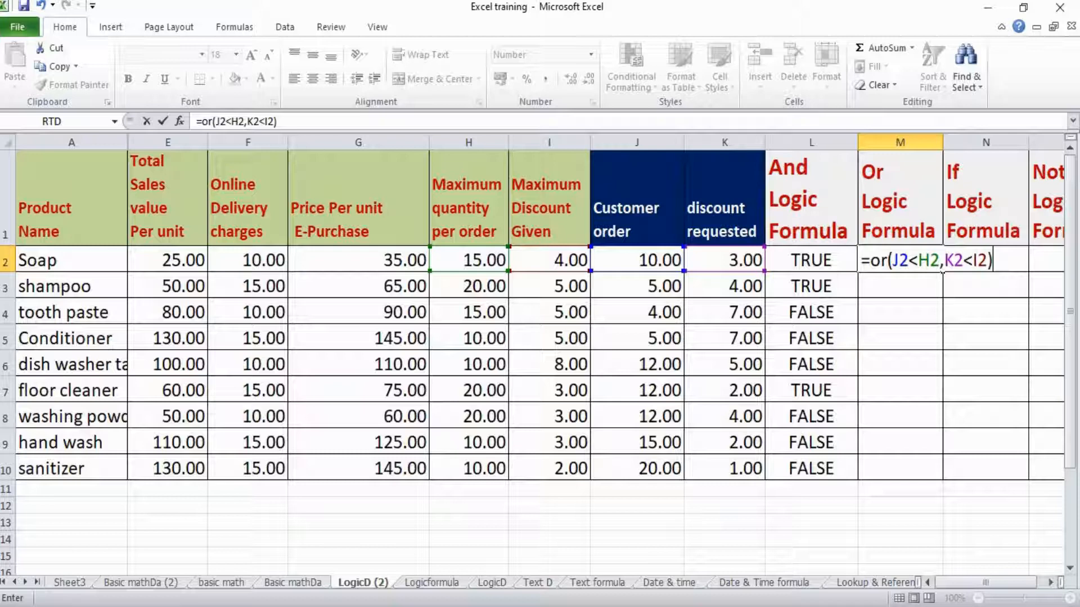
pyautogui.press('Return')
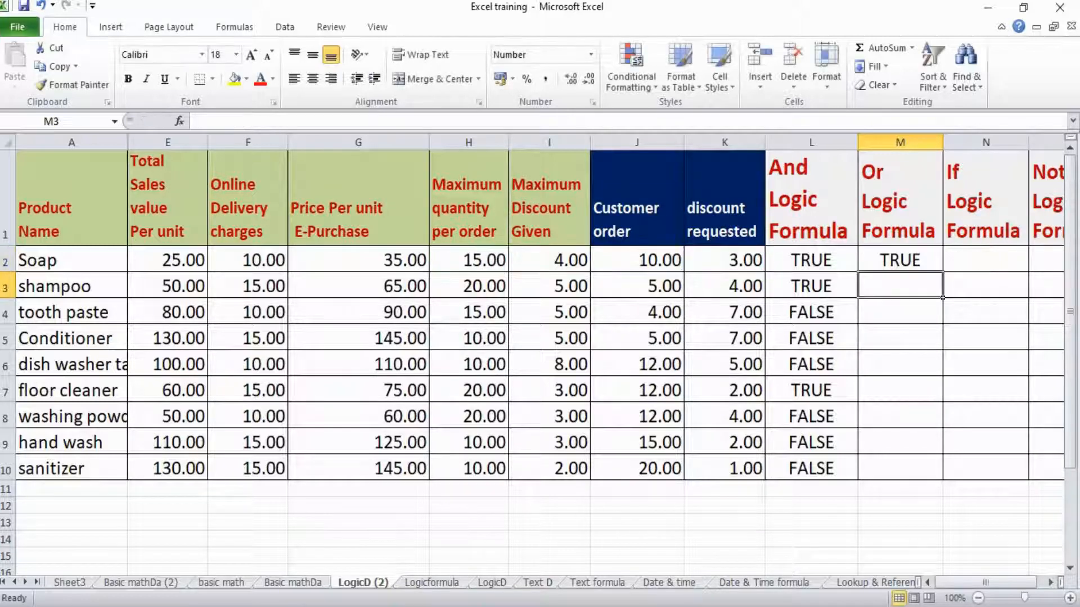
# Copy the M2 OR formula to M3:M10 using Paste Special.
pyautogui.click(900, 259)
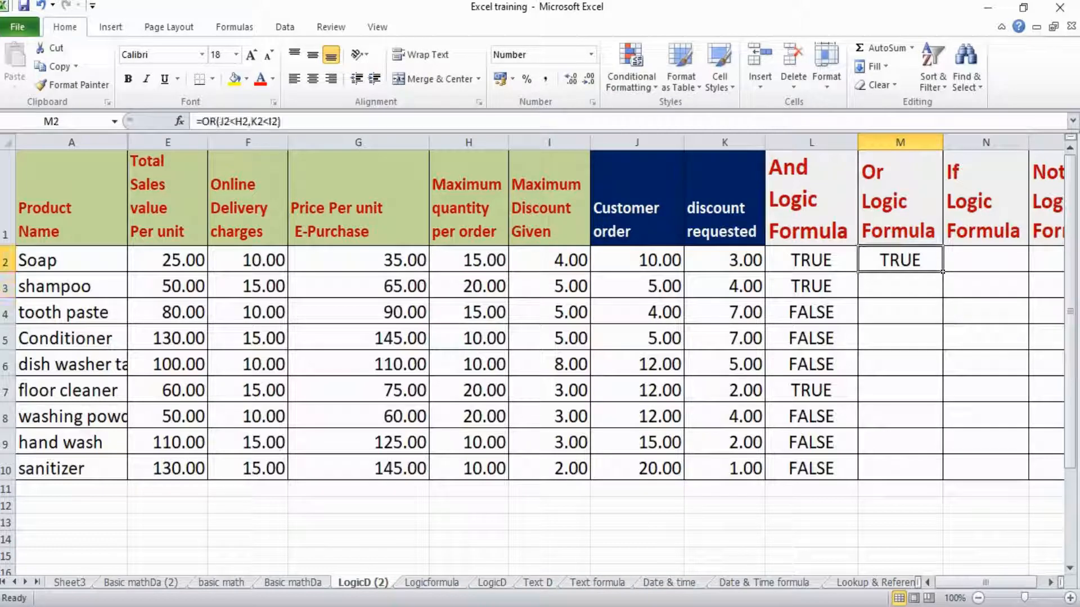
pyautogui.hotkey('ctrl', 'c')
pyautogui.moveTo(900, 468); pyautogui.dragTo(900, 286)
pyautogui.hotkey('alt', 'e')
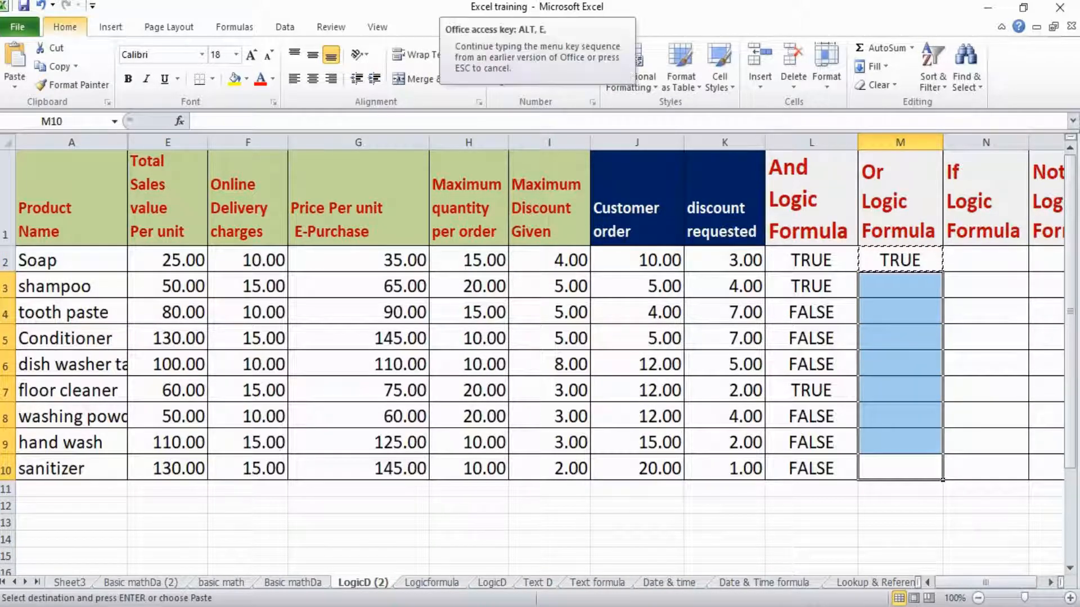
pyautogui.press('s')
pyautogui.press('Return')
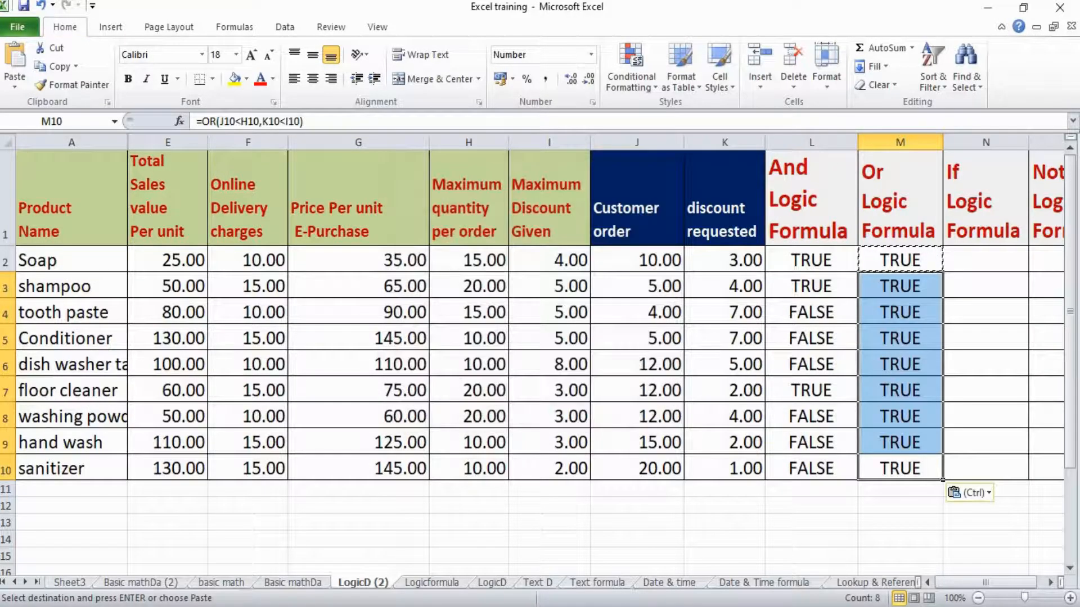
pyautogui.press('Escape')
# Examine the cells referenced by tooth paste's OR formula in M4.
pyautogui.press('Up')
pyautogui.press('Up')
pyautogui.press('Up')
pyautogui.press('Up')
pyautogui.press('Up')
pyautogui.press('Up')
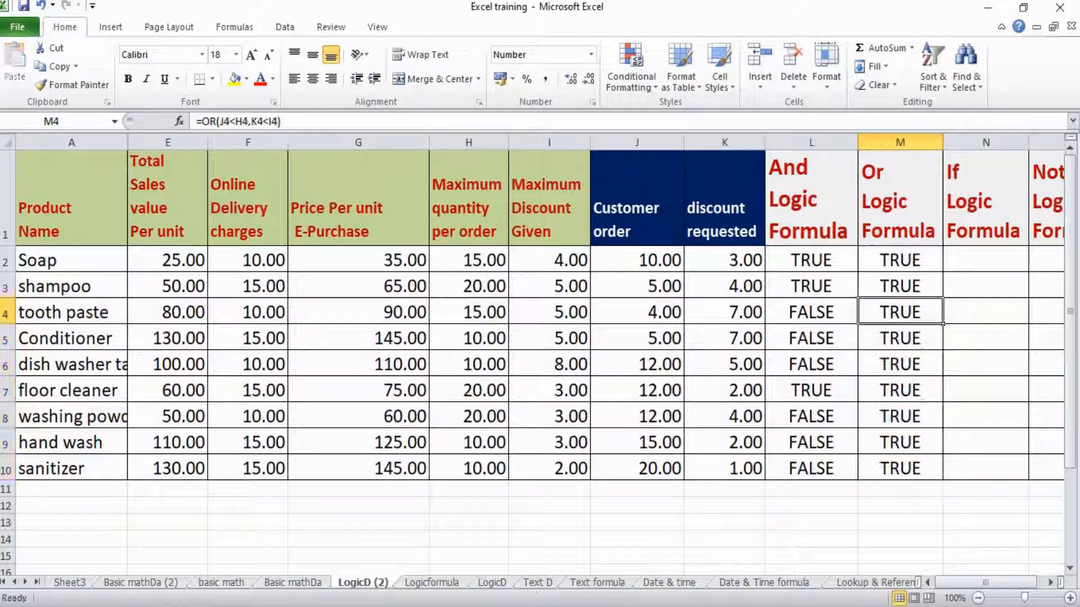
pyautogui.press('F2')
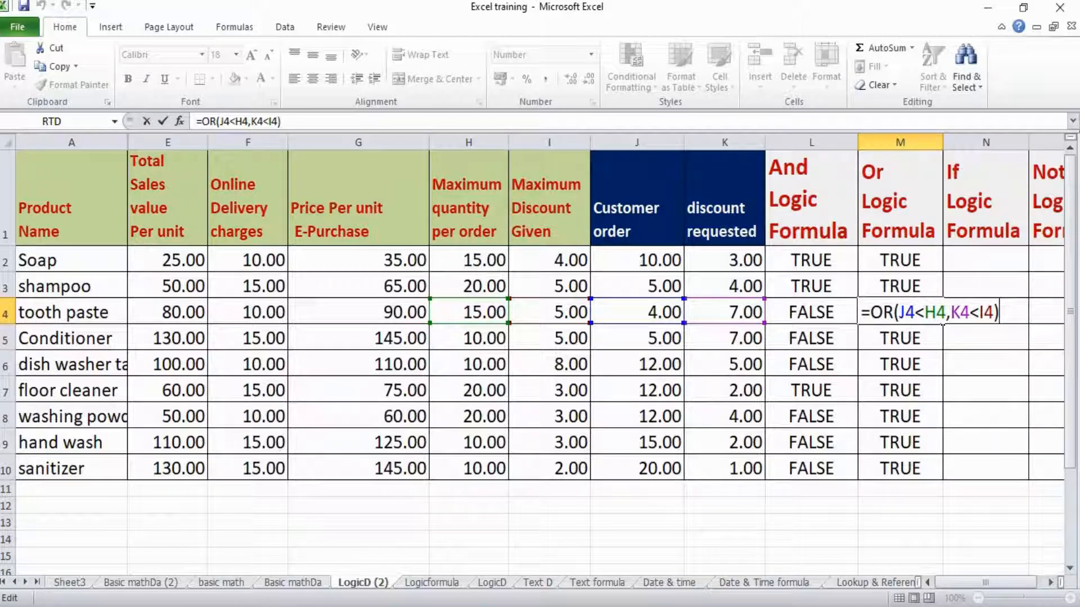
pyautogui.click(990, 337)
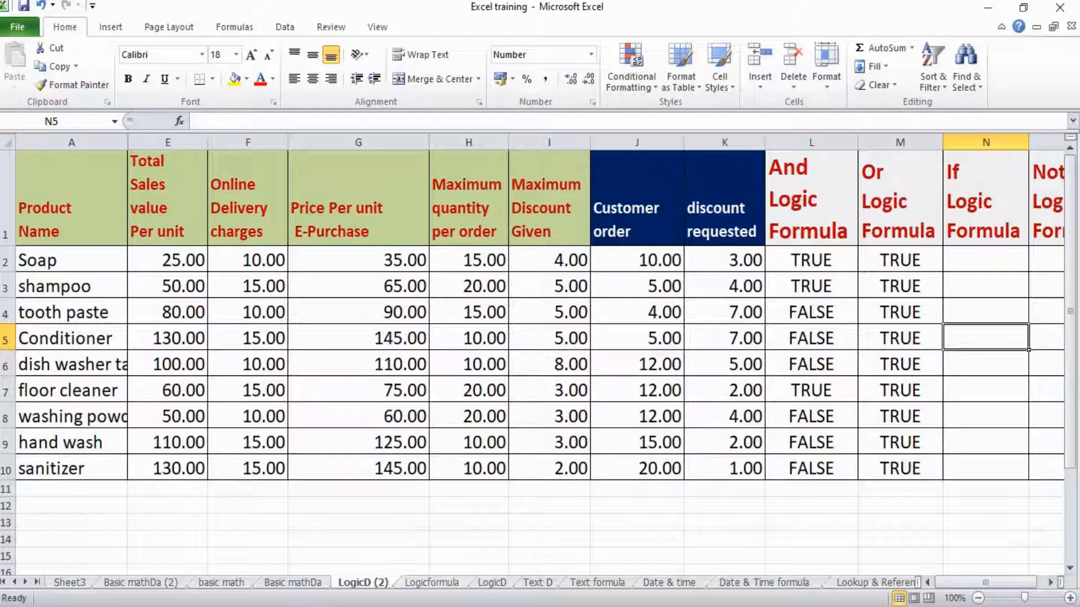
# Look up the IF formula's syntax on the Logicformula sheet and return to LogicD (2).
pyautogui.hotkey('ctrl', 'pagedown')
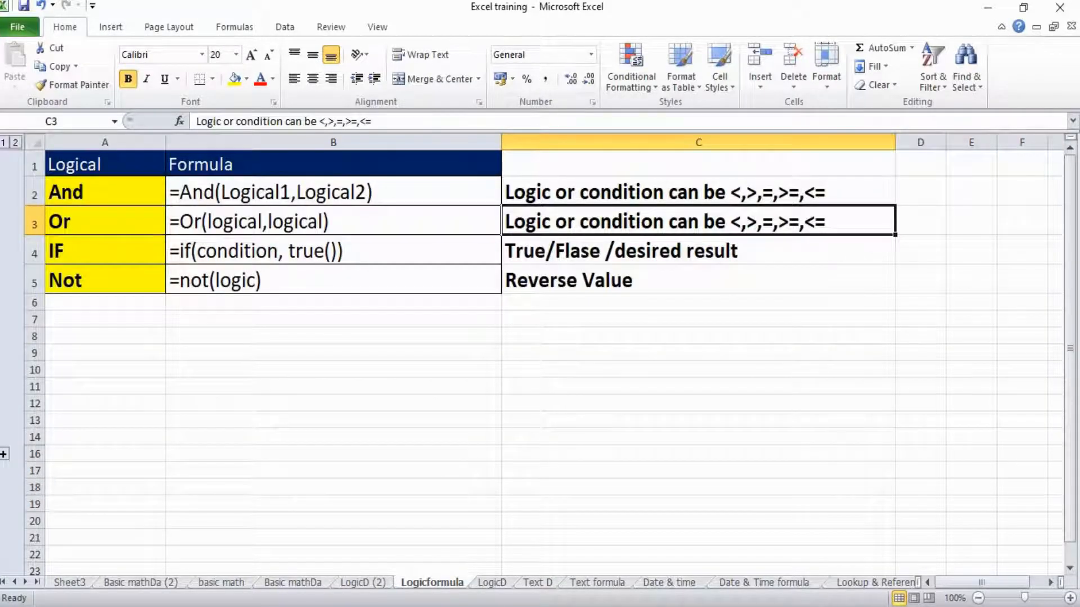
pyautogui.click(105, 250)
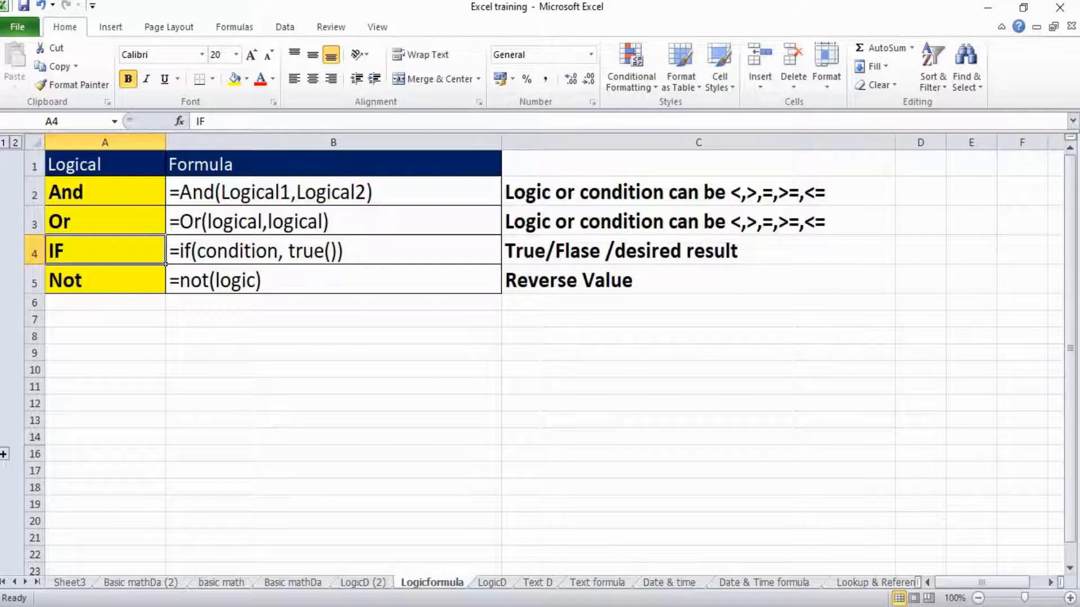
pyautogui.click(333, 250)
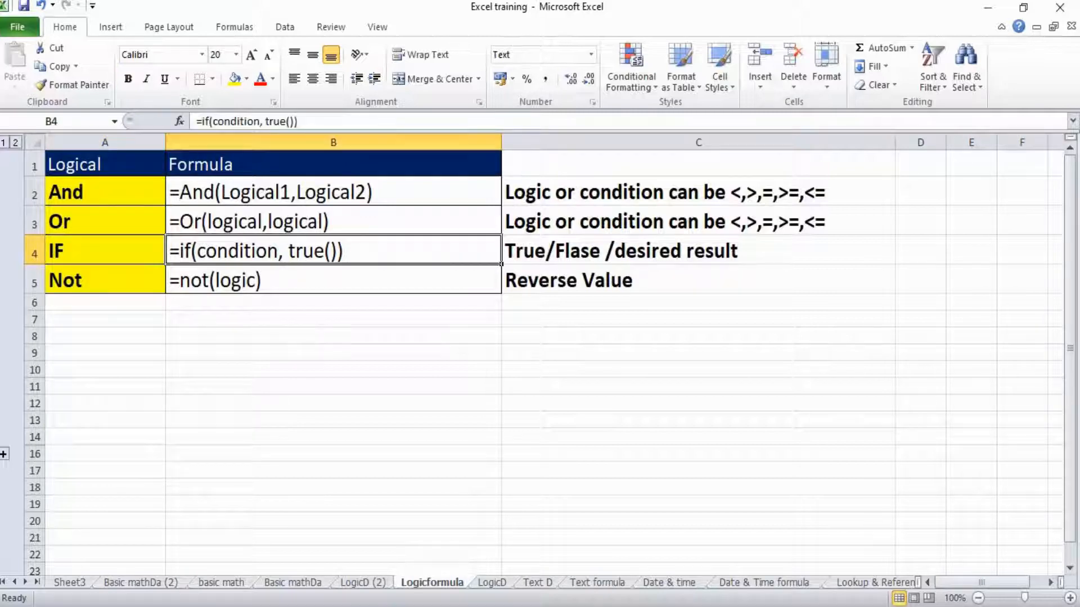
pyautogui.hotkey('ctrl', 'pageup')
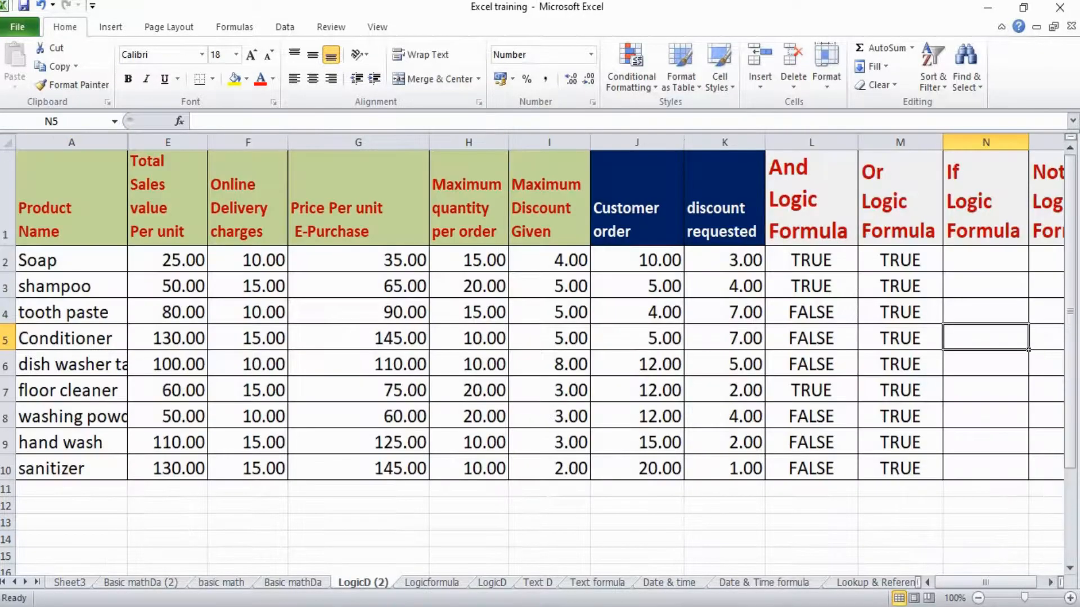
# Label soap's customer order against the maximum quantity in N2 with =if(J2<H2,"ok","not ok").
pyautogui.click(986, 259)
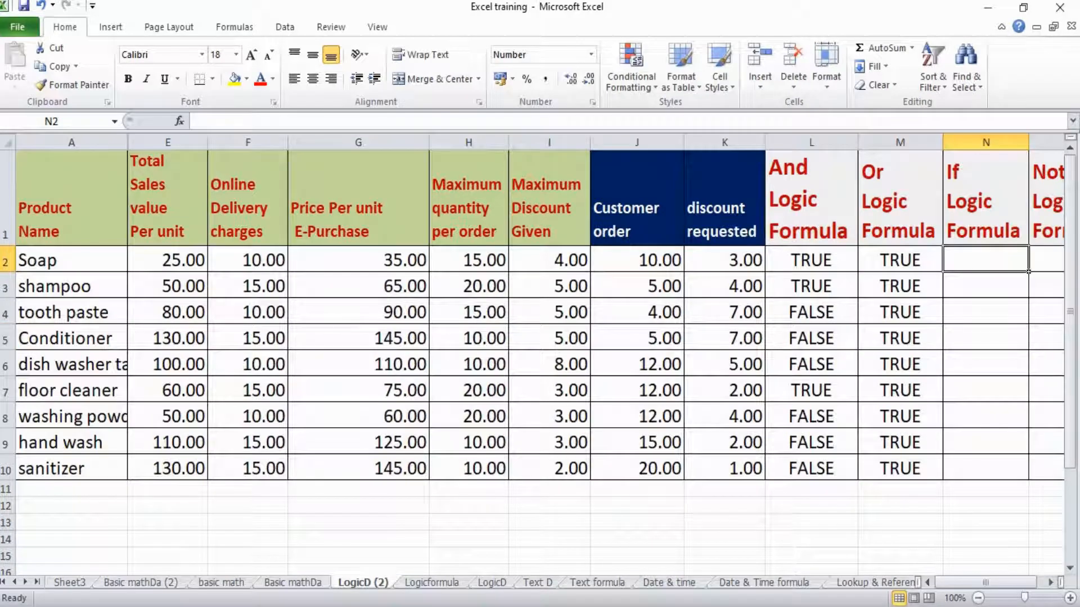
pyautogui.write('=if')
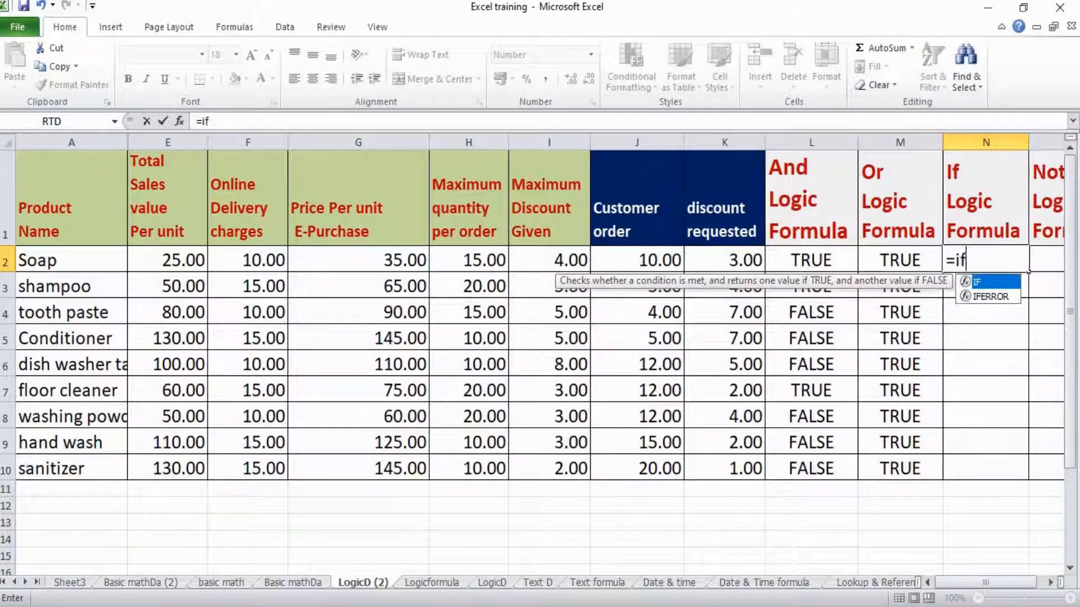
pyautogui.write('(')
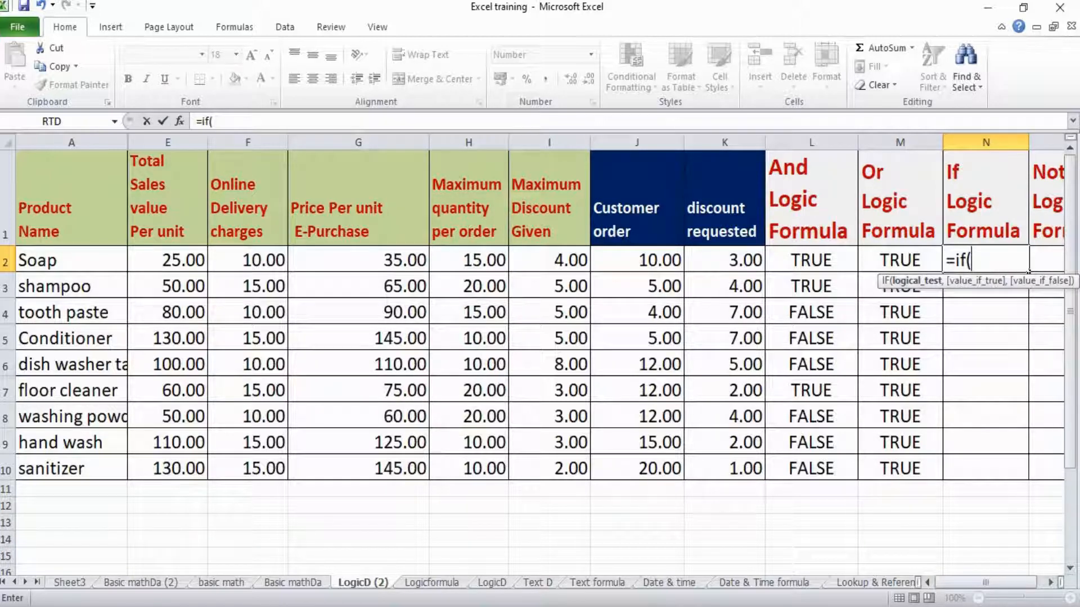
pyautogui.click(637, 260)
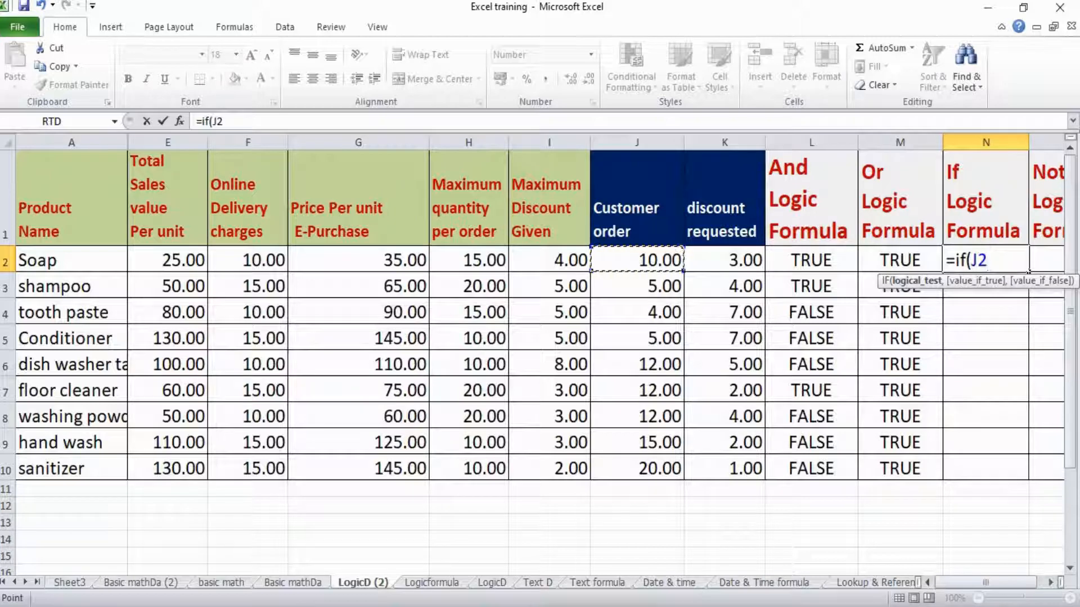
pyautogui.write('<')
pyautogui.click(468, 260)
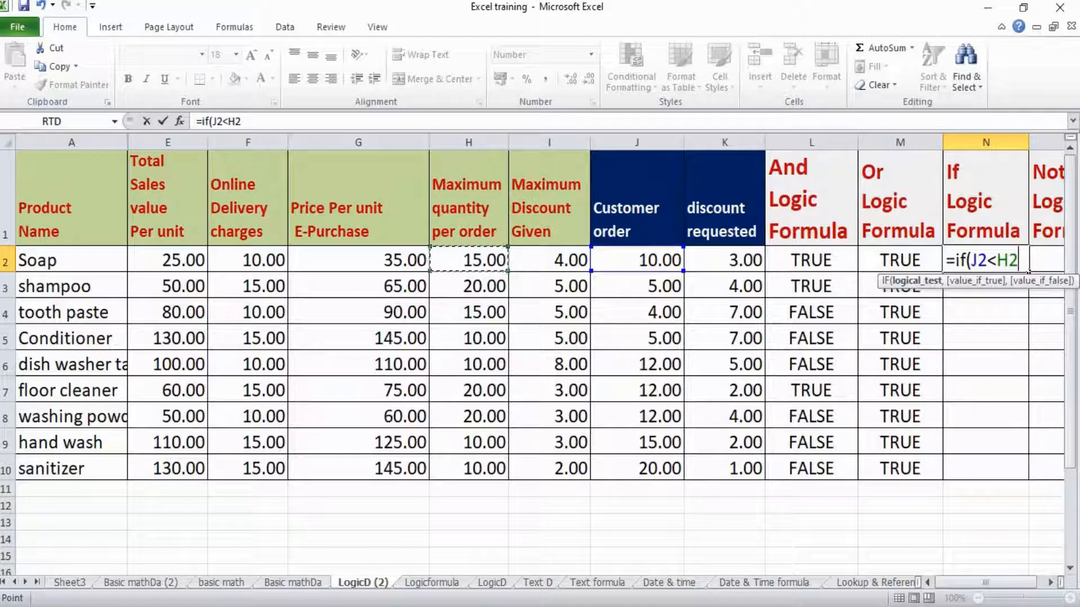
pyautogui.write(',')
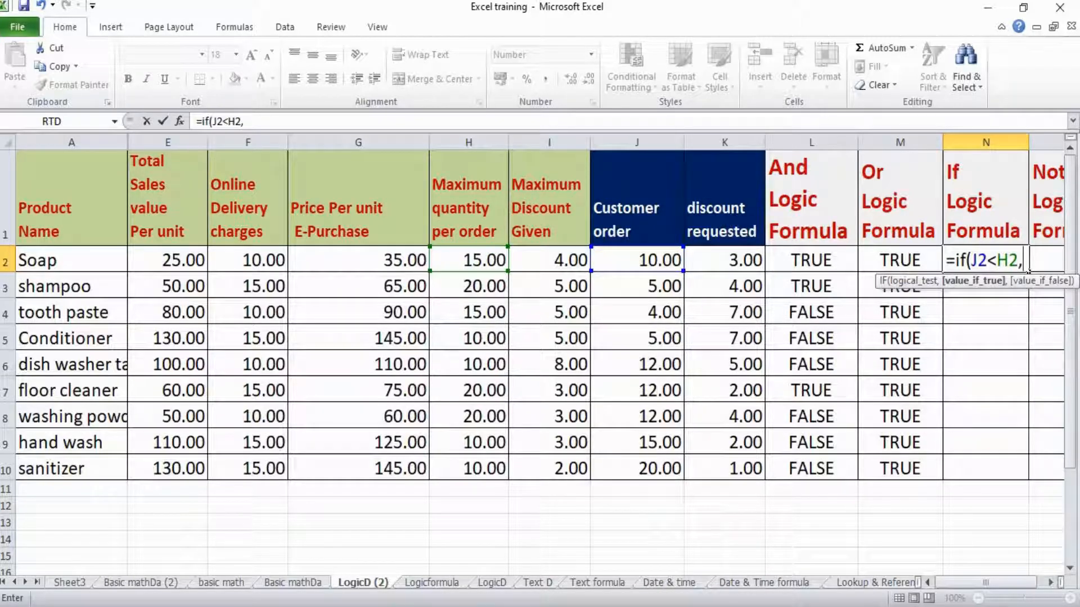
pyautogui.write('"ok')
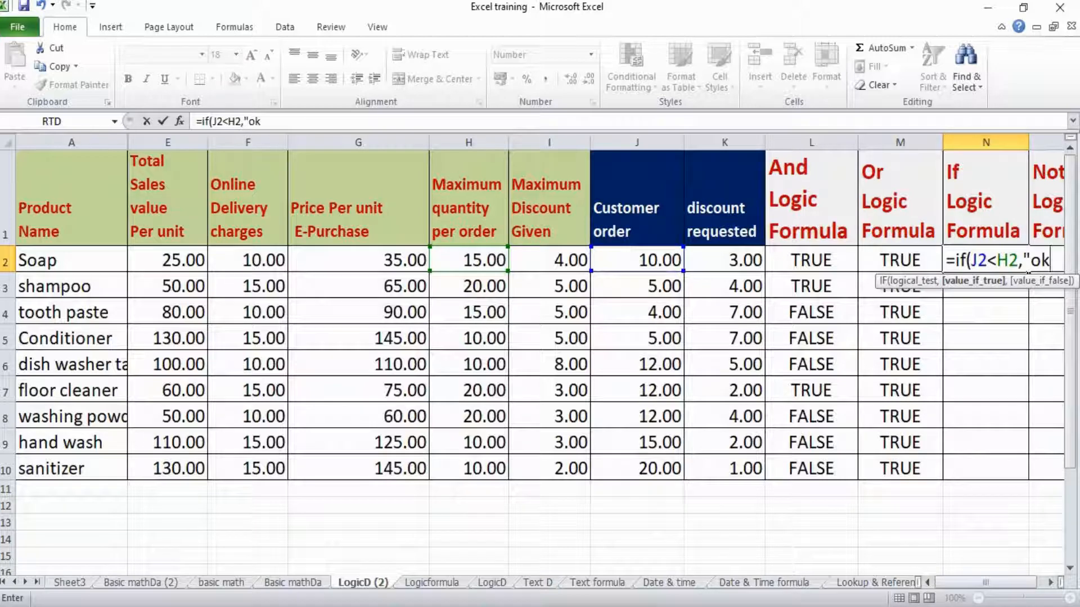
pyautogui.write('","')
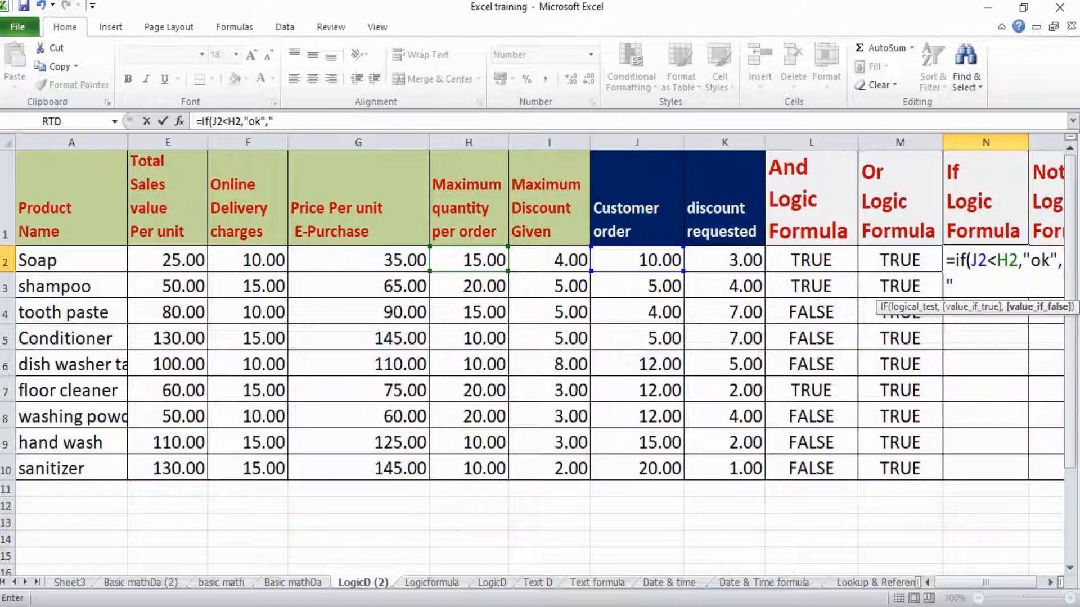
pyautogui.write('notok')
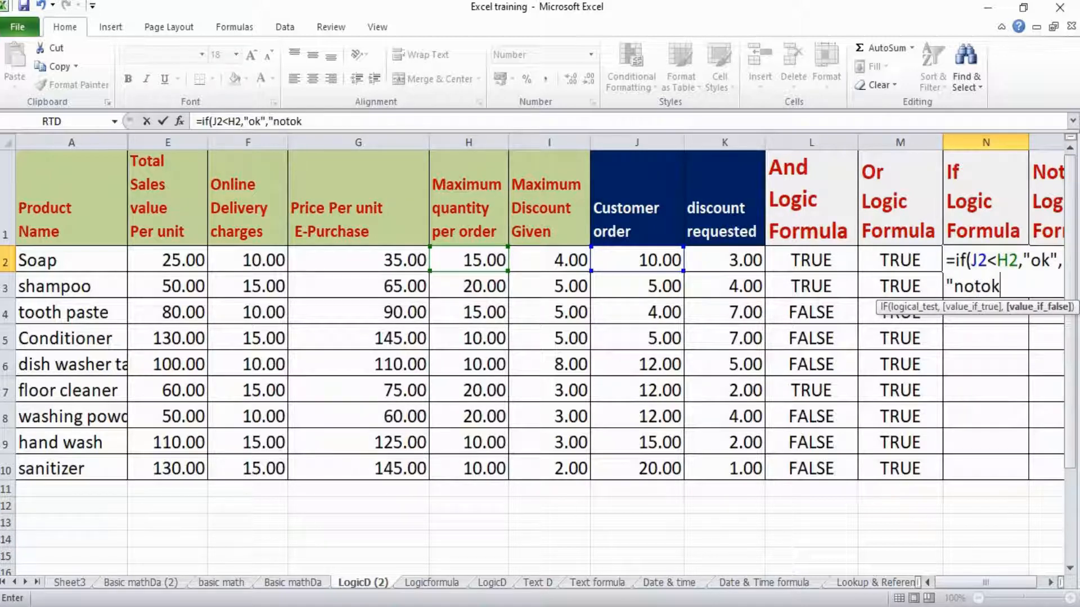
pyautogui.press('BackSpace')
pyautogui.press('BackSpace')
pyautogui.write('ok")')
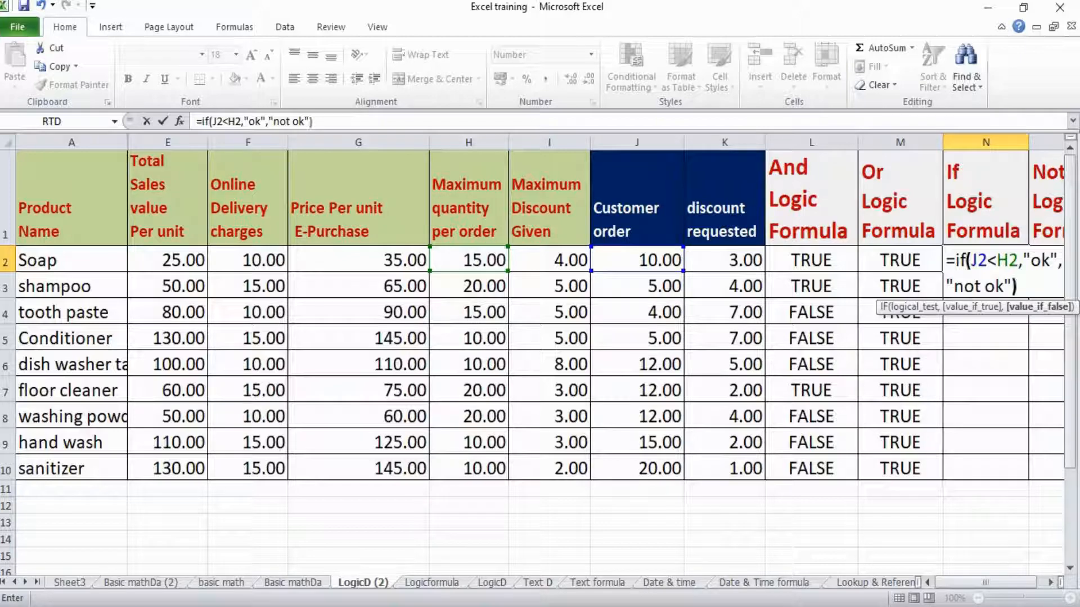
pyautogui.press('Return')
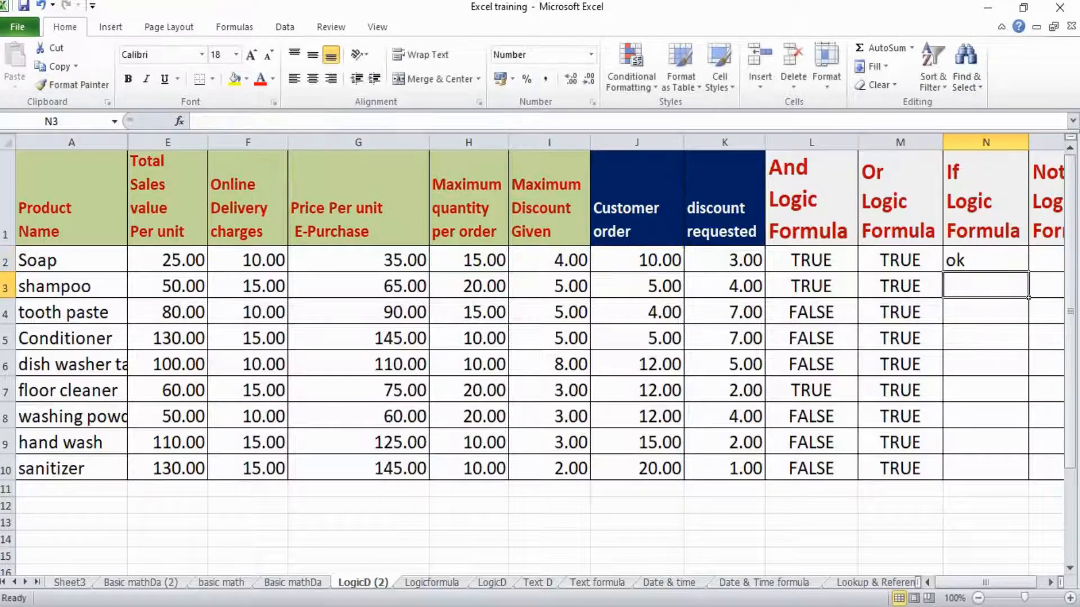
# Copy soap's IF formula from N2 to N3:N10.
pyautogui.press('Up')
pyautogui.hotkey('ctrl', 'c')
pyautogui.press('Left')
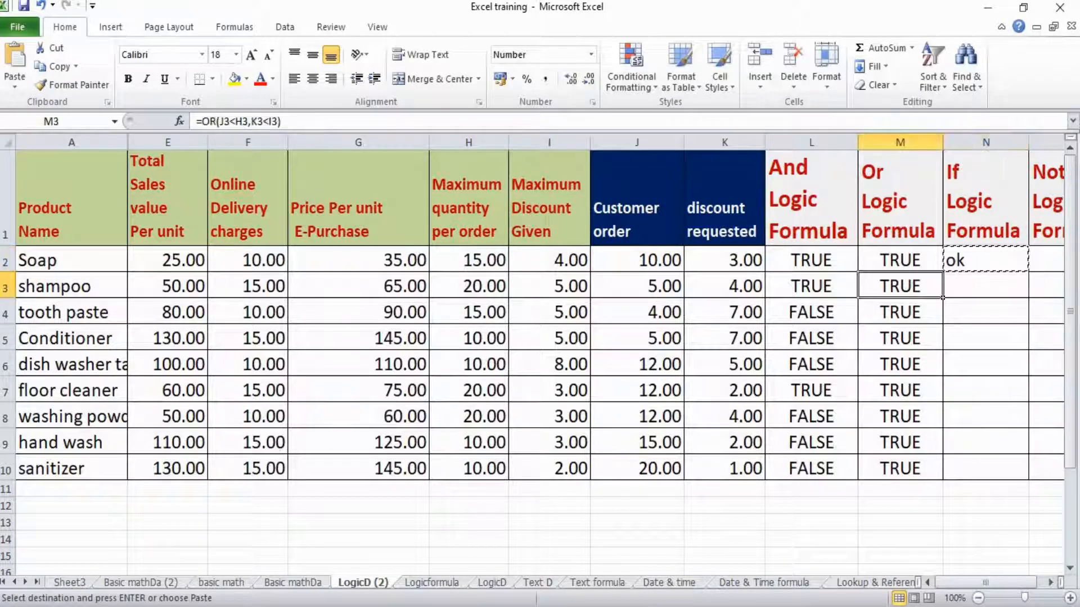
pyautogui.hotkey('ctrl', 'Down')
pyautogui.press('Right')
pyautogui.hotkey('shift', 'Up')
pyautogui.hotkey('shift', 'Up')
pyautogui.hotkey('shift', 'Up')
pyautogui.hotkey('shift', 'Up')
pyautogui.hotkey('shift', 'Up')
pyautogui.hotkey('shift', 'Up')
pyautogui.hotkey('shift', 'Up')
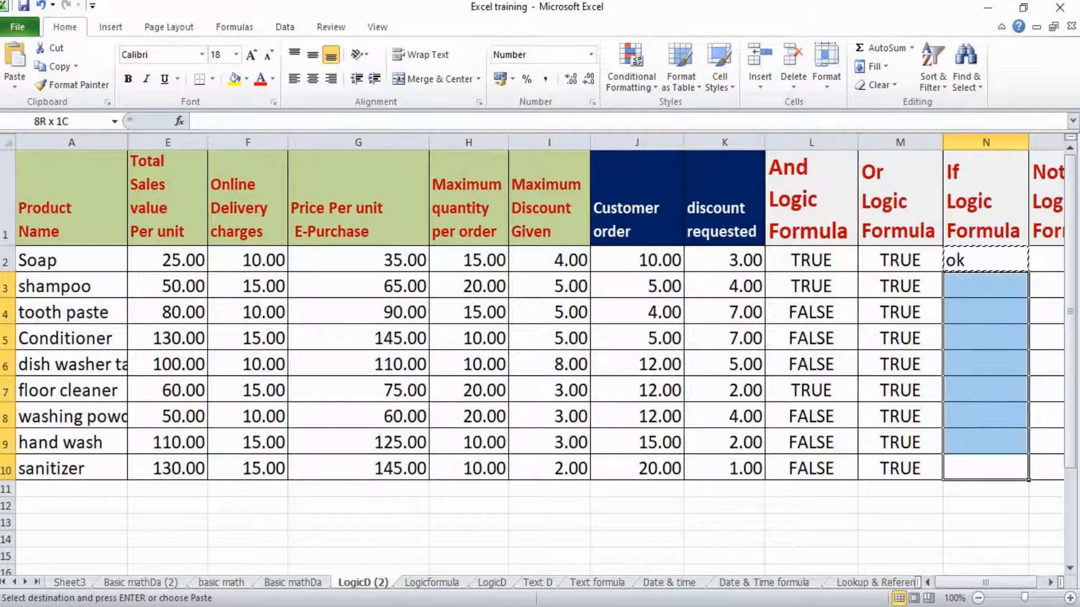
pyautogui.hotkey('ctrl', 'v')
# Review the IF labels in column N and examine the cells referenced by the dish washer tablet formula in N6.
pyautogui.press('Up')
pyautogui.press('Up')
pyautogui.press('Up')
pyautogui.press('Up')
pyautogui.press('Up')
pyautogui.press('Up')
pyautogui.press('Up')
pyautogui.press('Up')
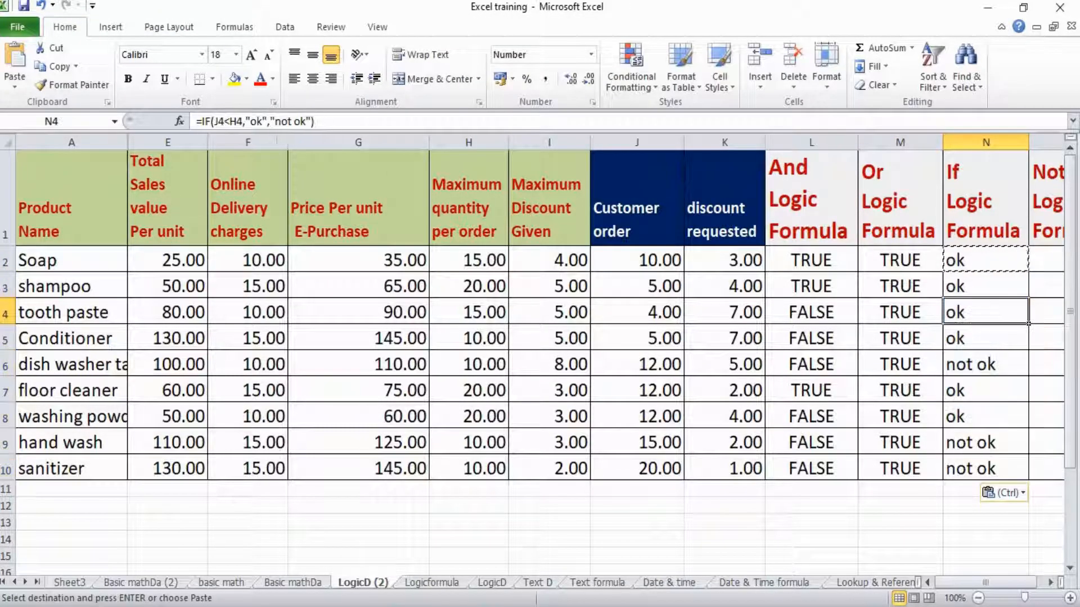
pyautogui.press('Down')
pyautogui.press('Down')
pyautogui.press('Down')
pyautogui.press('Down')
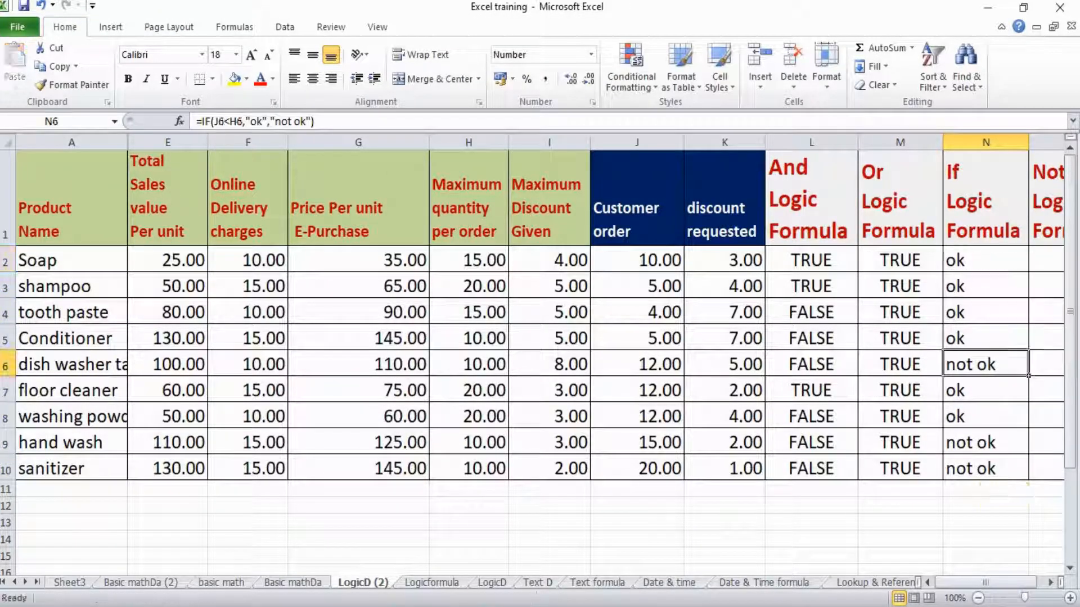
pyautogui.press('F2')
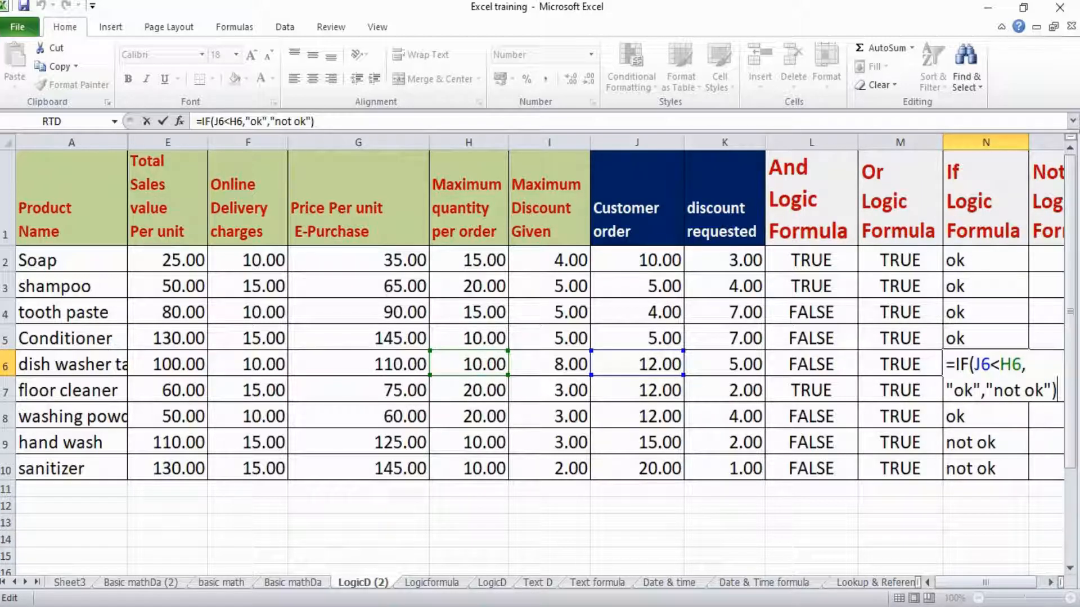
pyautogui.click(986, 338)
pyautogui.click(985, 365)
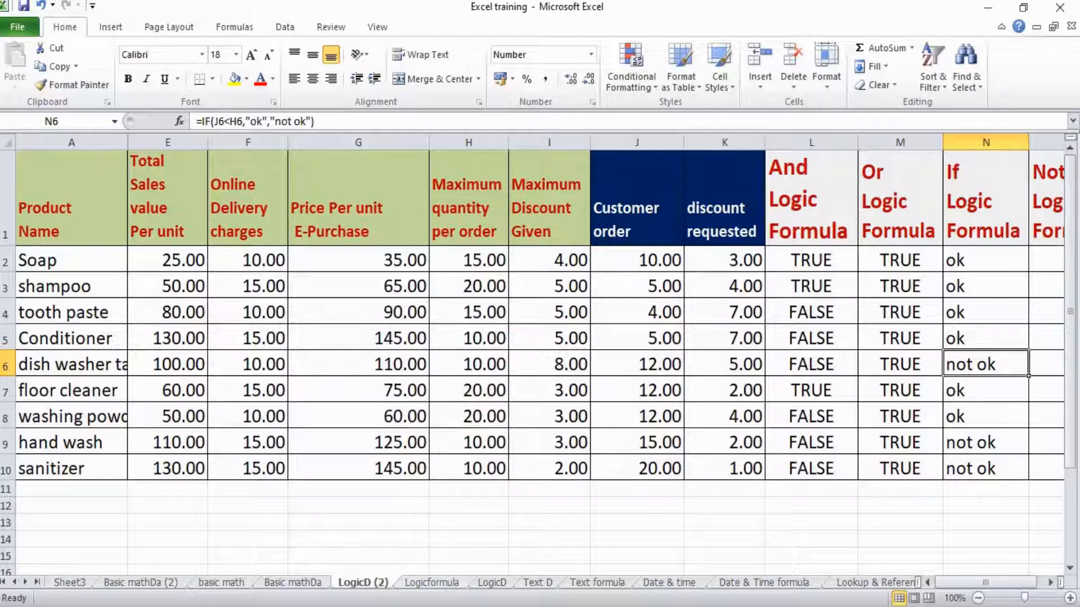
# Look up the NOT formula's syntax and description on the Logicformula sheet and return to LogicD (2).
pyautogui.hotkey('ctrl', 'pagedown')
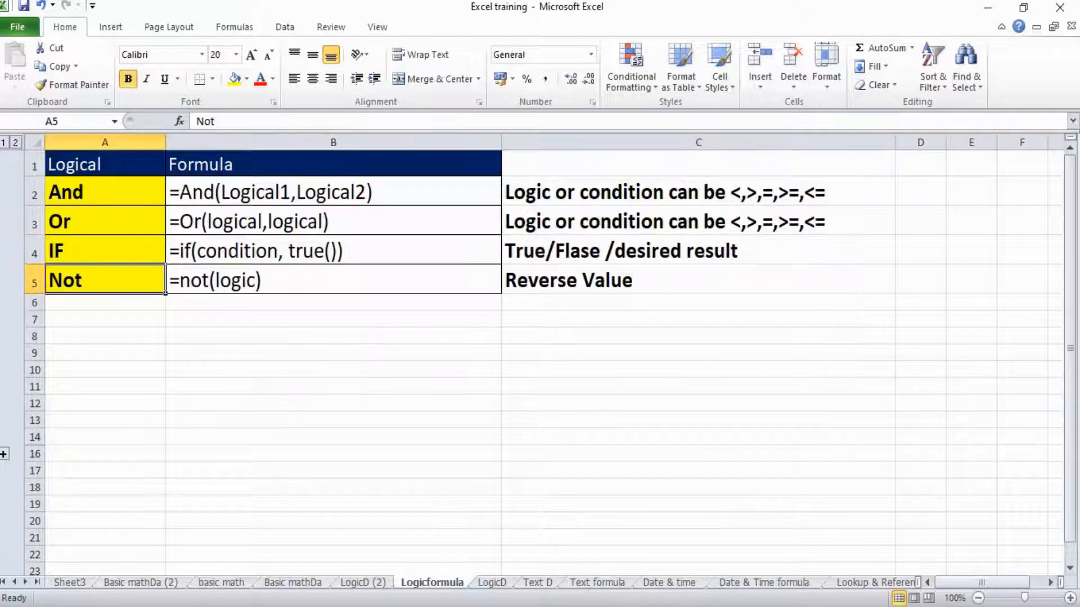
pyautogui.click(698, 280)
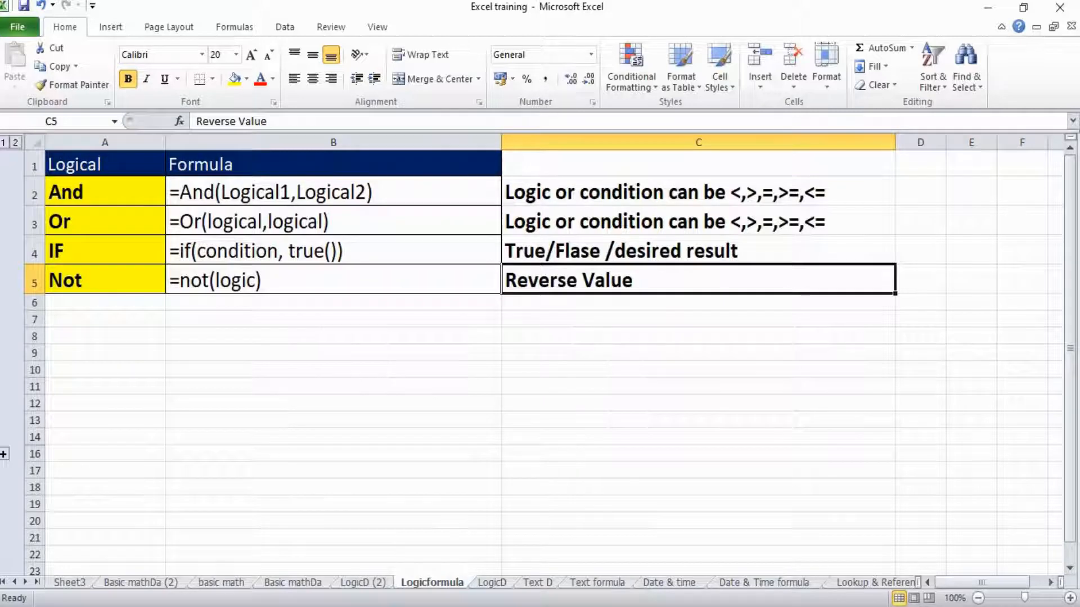
pyautogui.hotkey('ctrl', 'pageup')
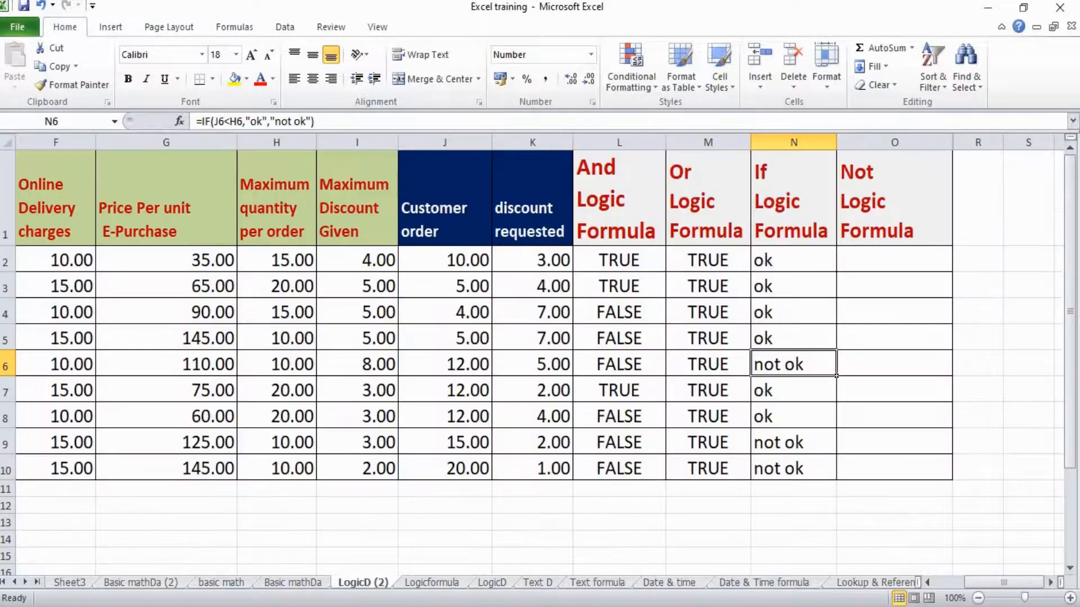
# Reverse soap's customer order versus maximum quantity test in O2 with =not(J2<H2).
pyautogui.click(894, 259)
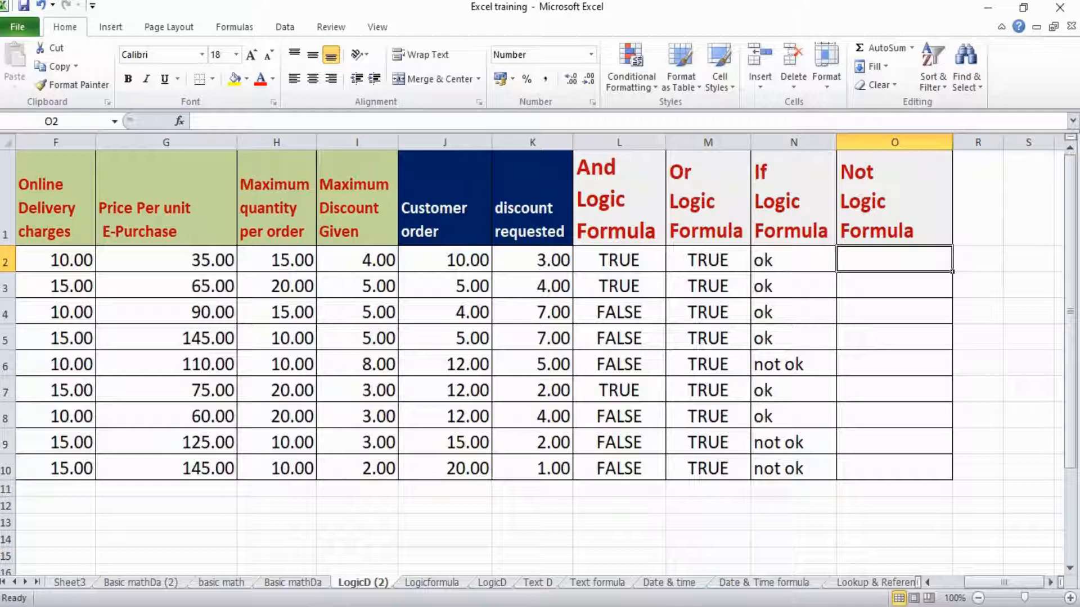
pyautogui.write('=not')
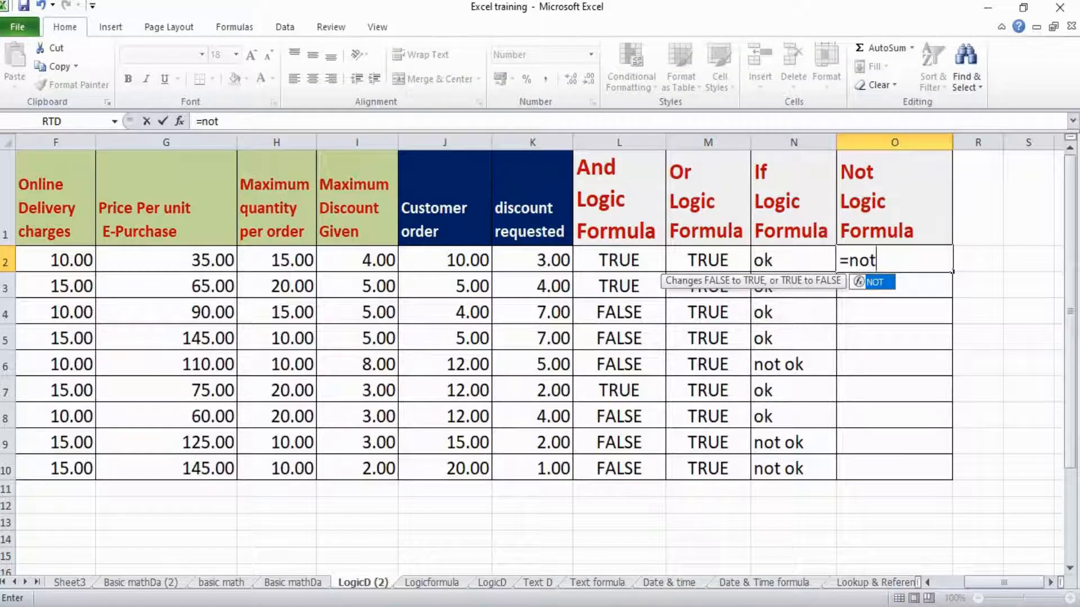
pyautogui.write('(')
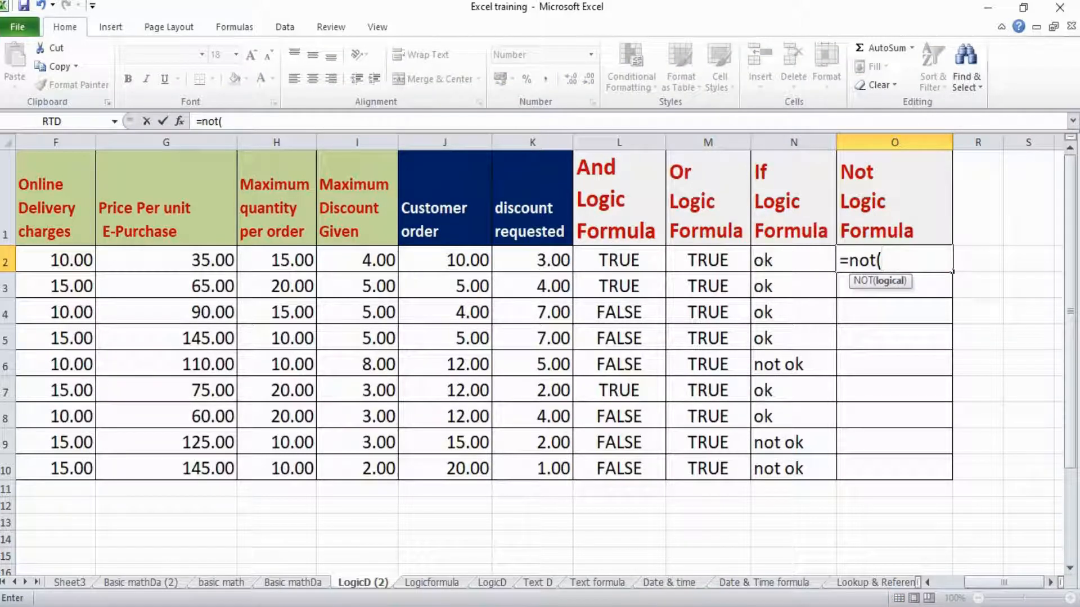
pyautogui.click(444, 260)
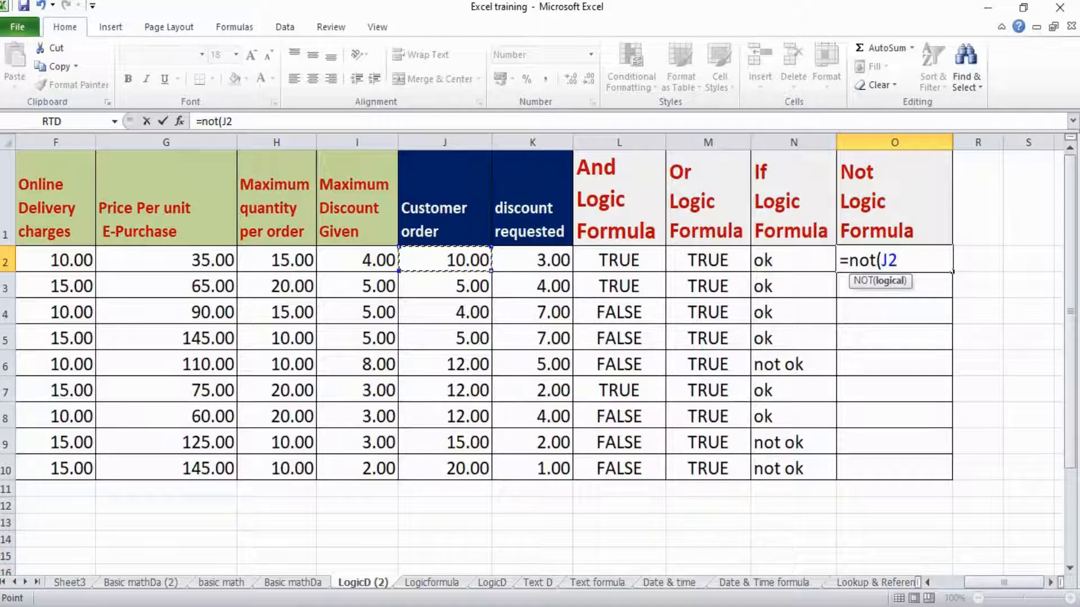
pyautogui.write('<')
pyautogui.click(276, 260)
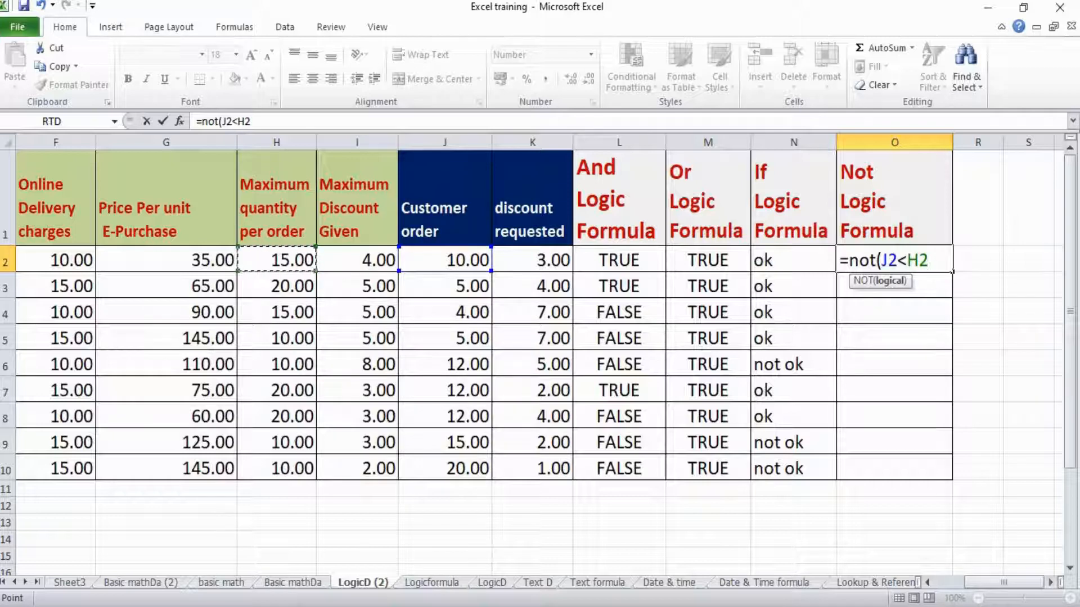
pyautogui.write(')')
pyautogui.press('Return')
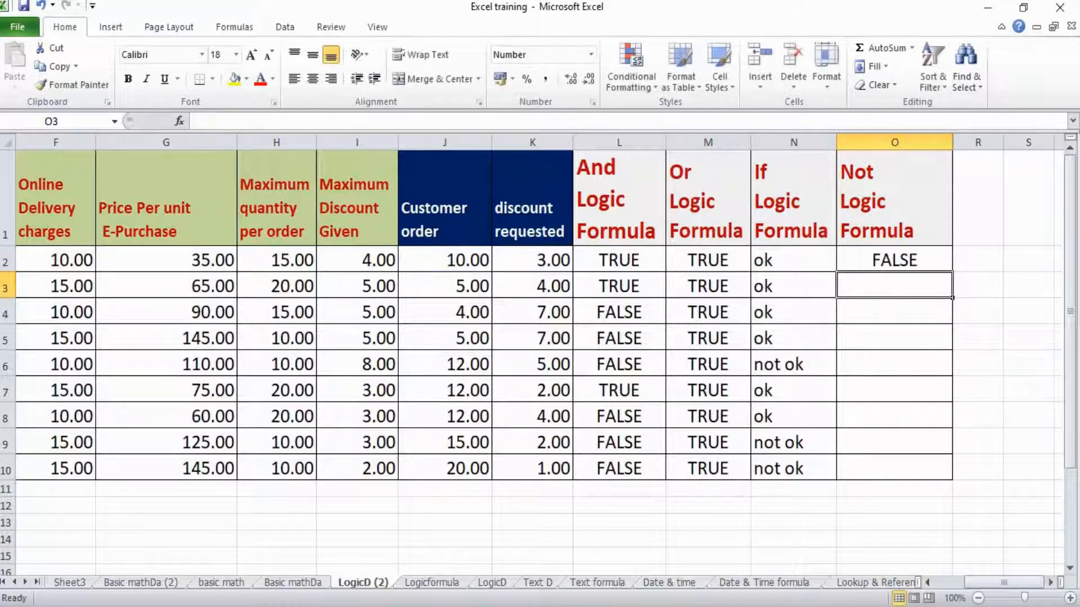
# Examine the cells referenced by soap's NOT formula in O2.
pyautogui.click(894, 260)
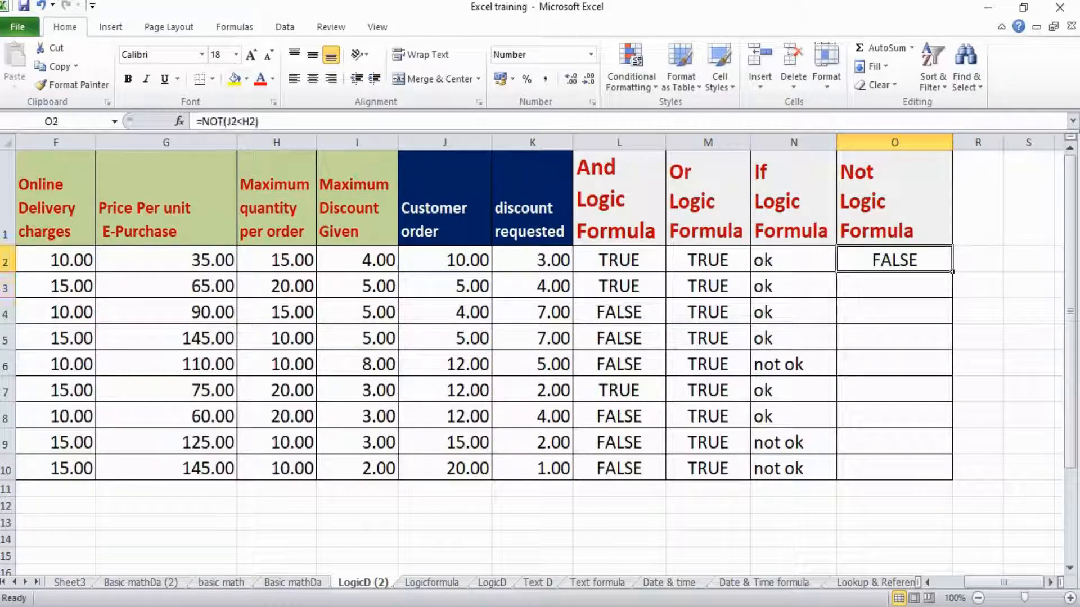
pyautogui.press('F2')
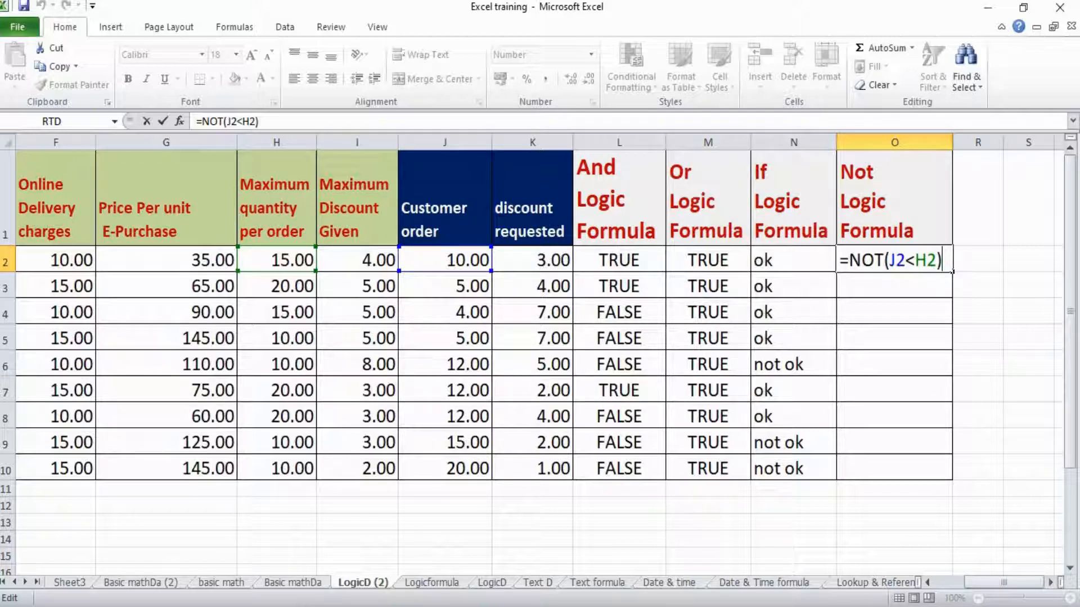
pyautogui.press('Return')
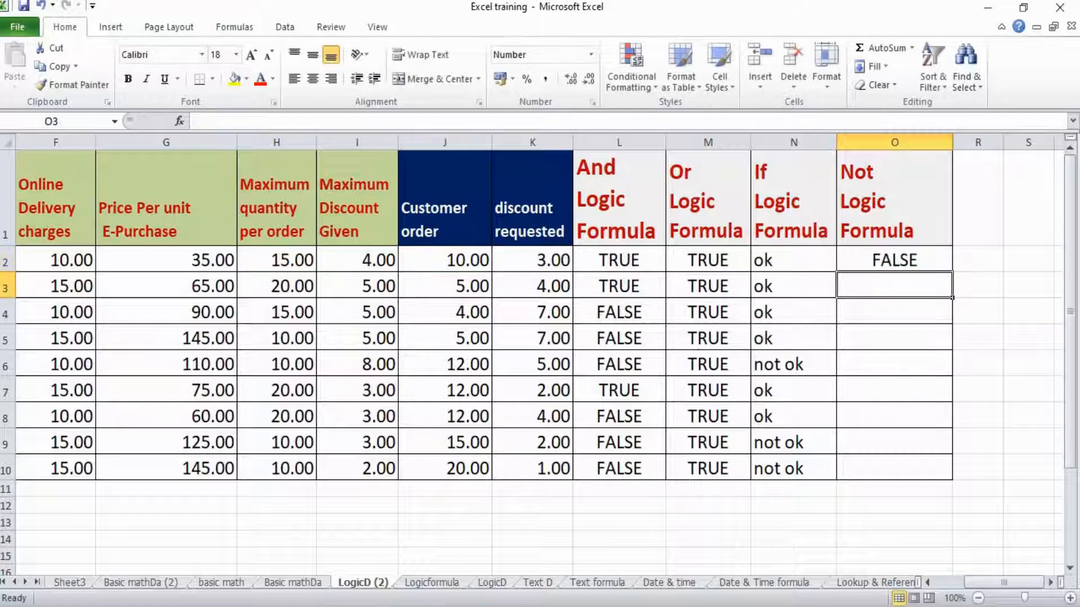
# Copy the O2 NOT formula to O3:O10 using Paste Special with Formulas, and inspect the formula in O6.
pyautogui.click(894, 260)
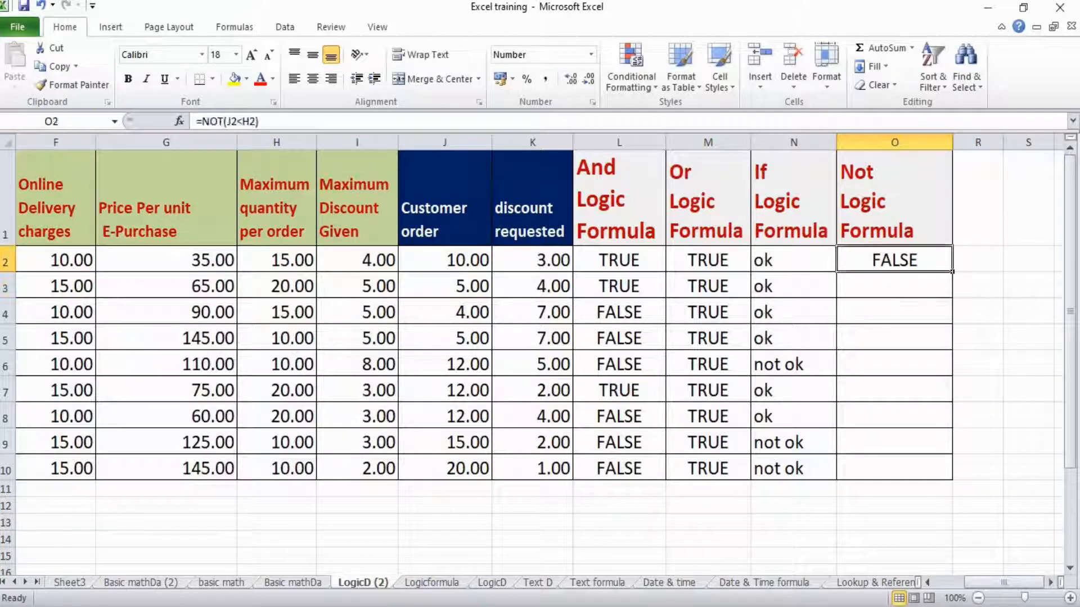
pyautogui.hotkey('ctrl', 'c')
pyautogui.moveTo(894, 286); pyautogui.dragTo(894, 469)
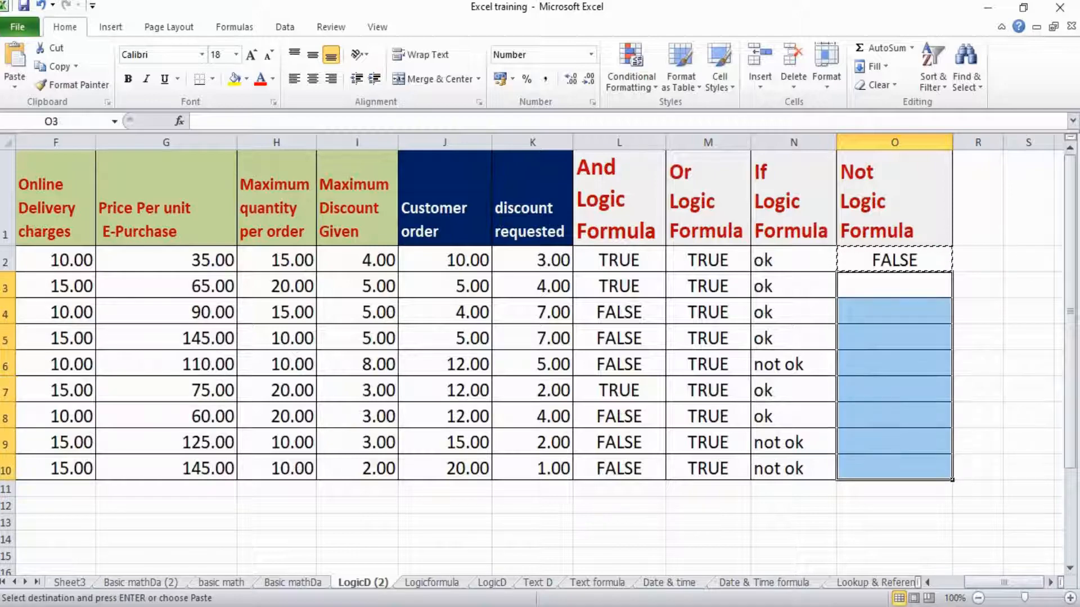
pyautogui.hotkey('ctrl', 'alt', 'v')
pyautogui.press('f')
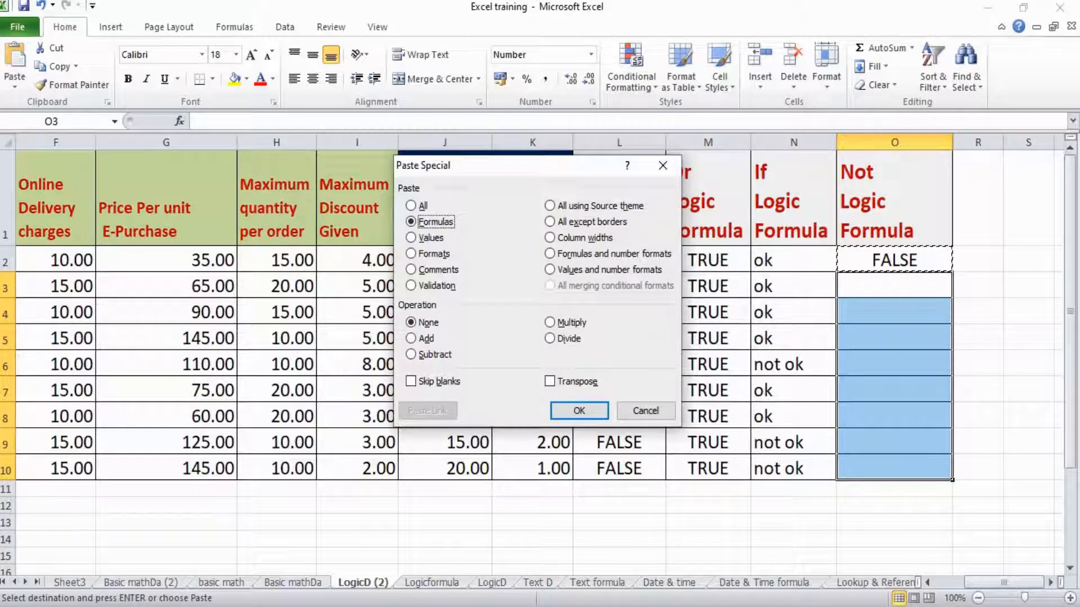
pyautogui.press('Return')
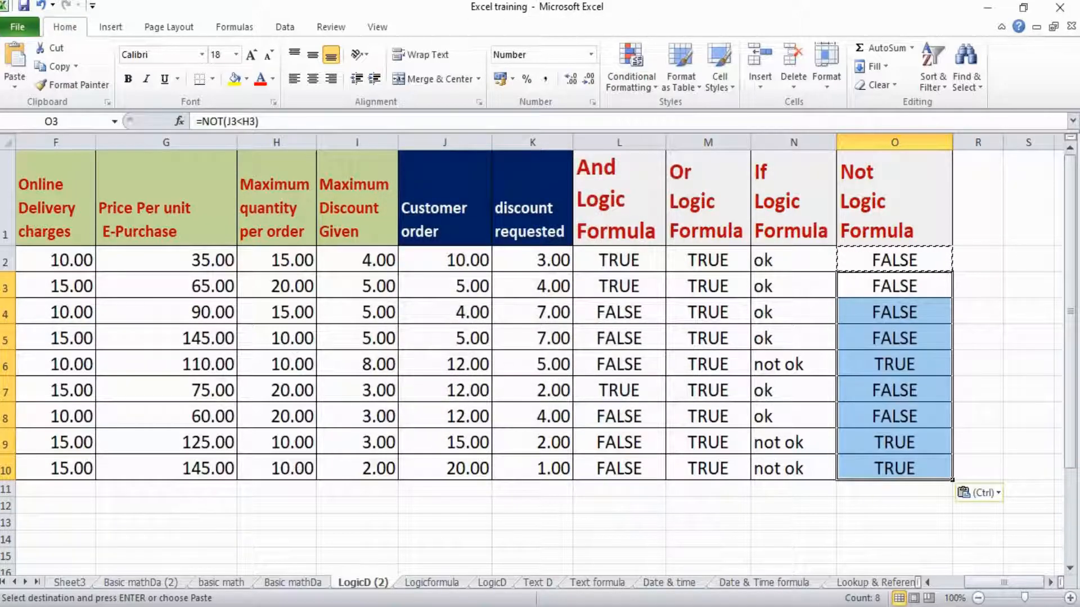
pyautogui.click(894, 365)
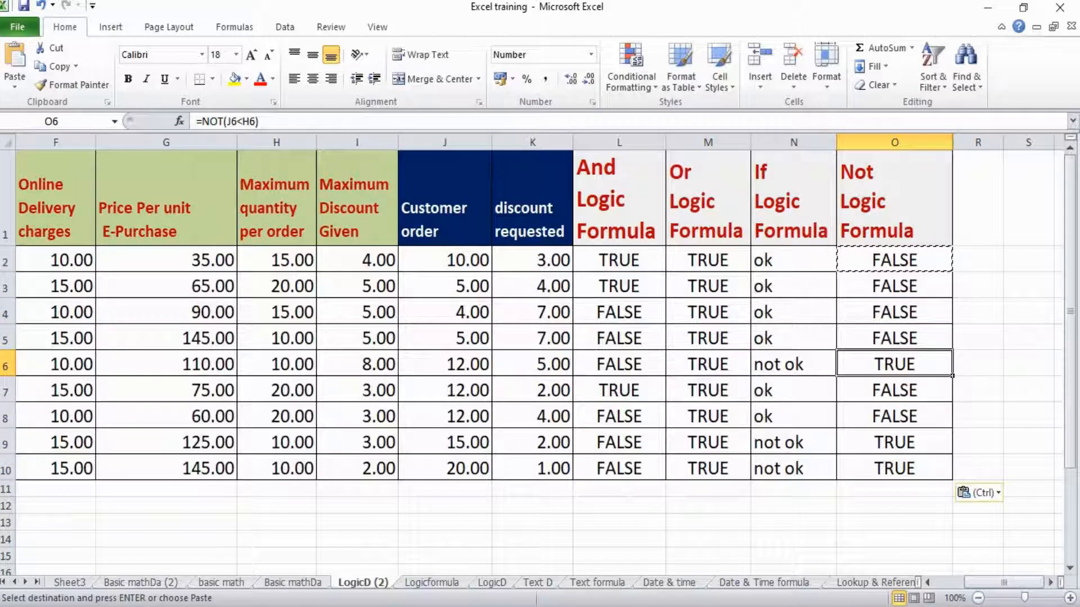
pyautogui.press('F2')
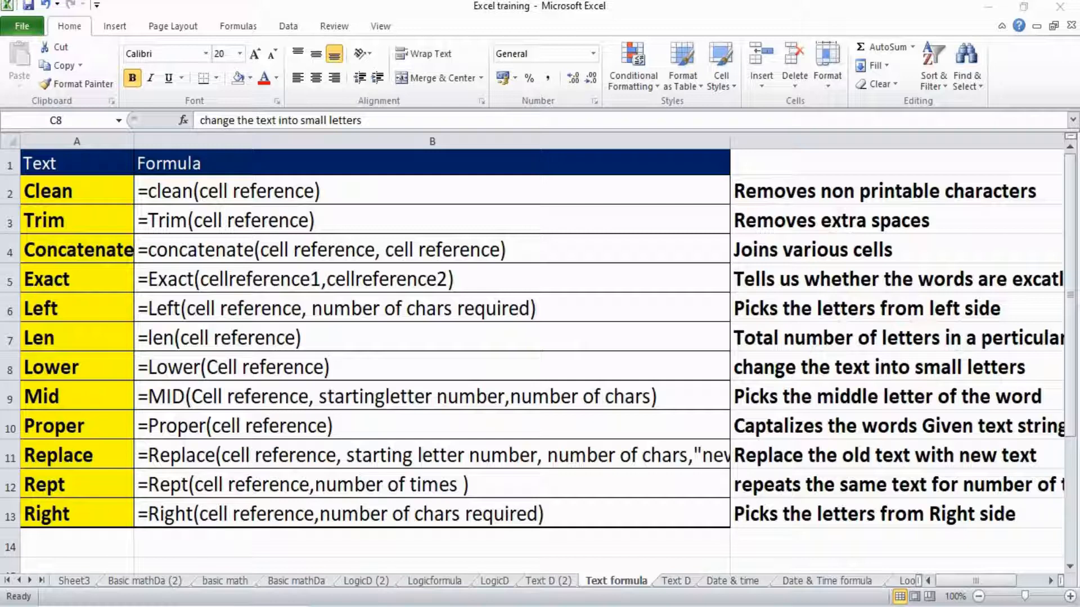
# Review the text functions listed in A2:A13 on the Text formula sheet and the product columns on Text D (2).
pyautogui.hotkey('alt', 'Tab')
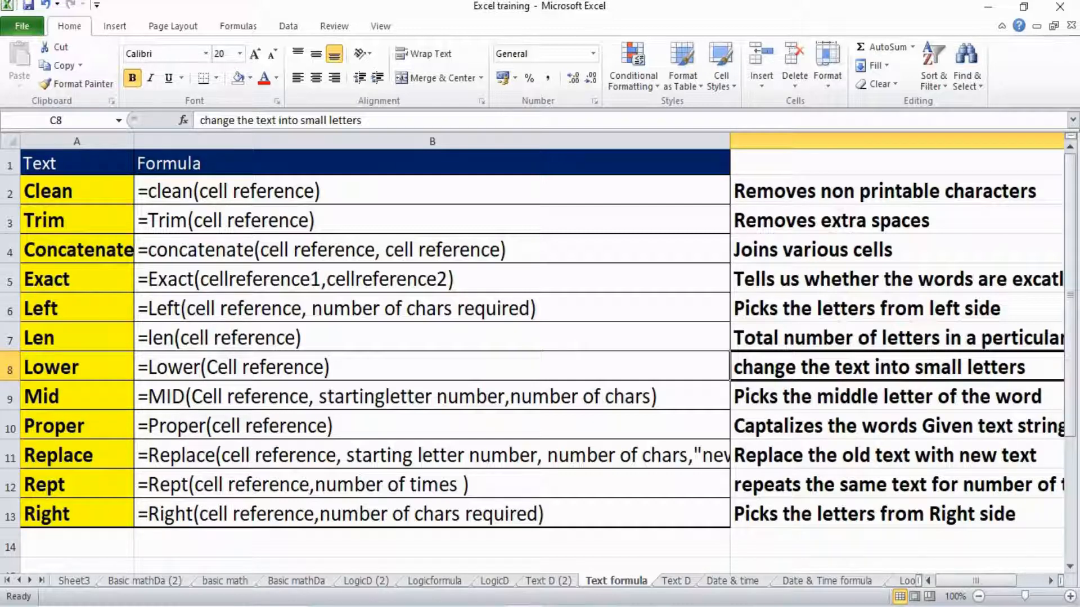
pyautogui.click(77, 191)
pyautogui.moveTo(77, 191); pyautogui.dragTo(57, 513)
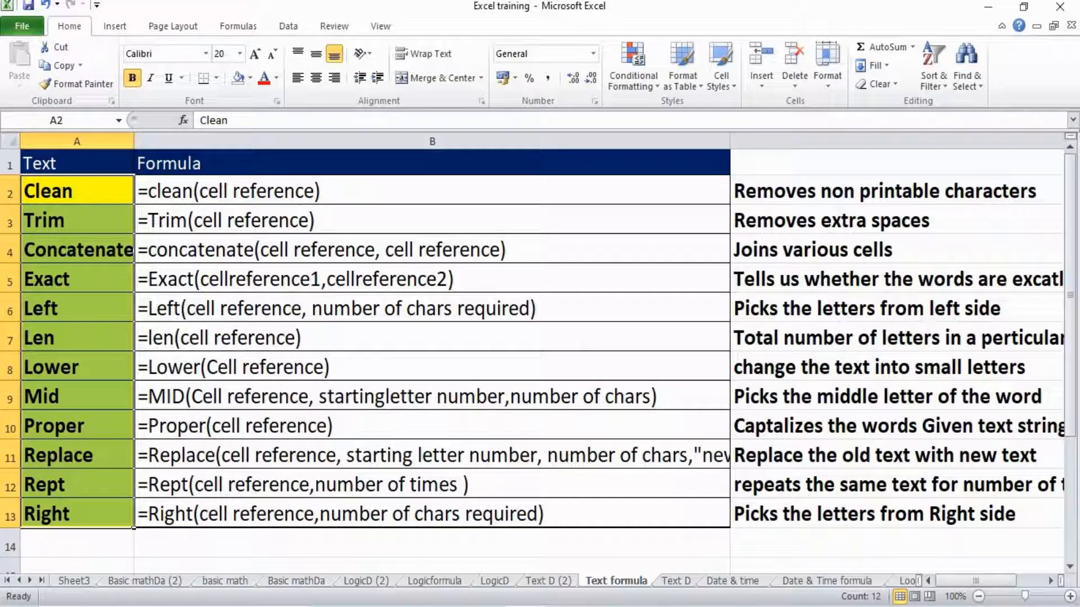
pyautogui.hotkey('ctrl', 'pageup')
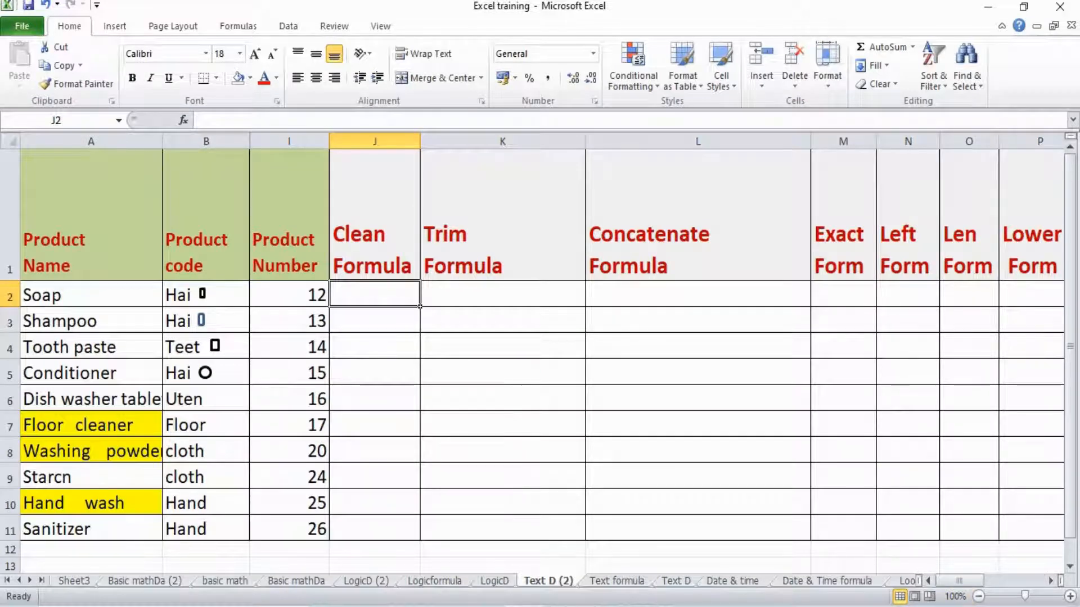
pyautogui.moveTo(112, 265); pyautogui.dragTo(329, 540)
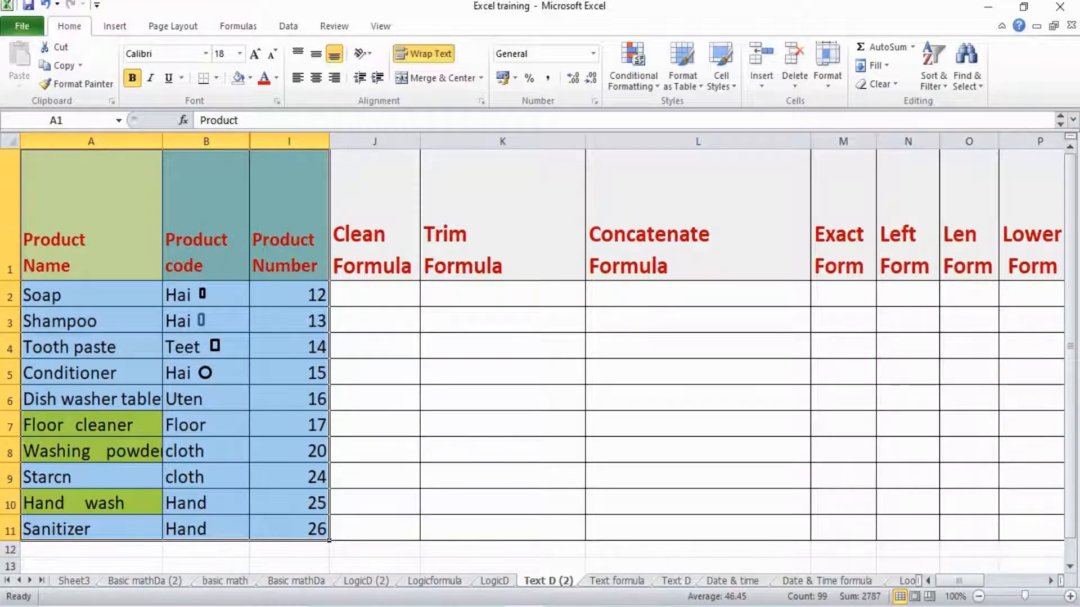
# Remove the non-printable characters from soap's product code in J2 with =clean(B2).
pyautogui.click(375, 215)
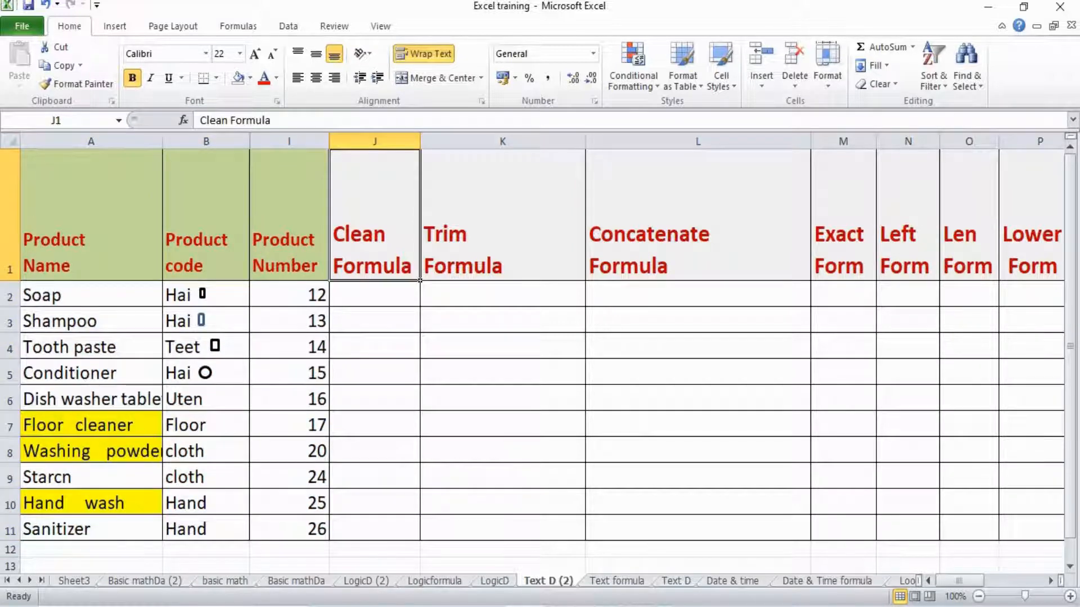
pyautogui.click(374, 295)
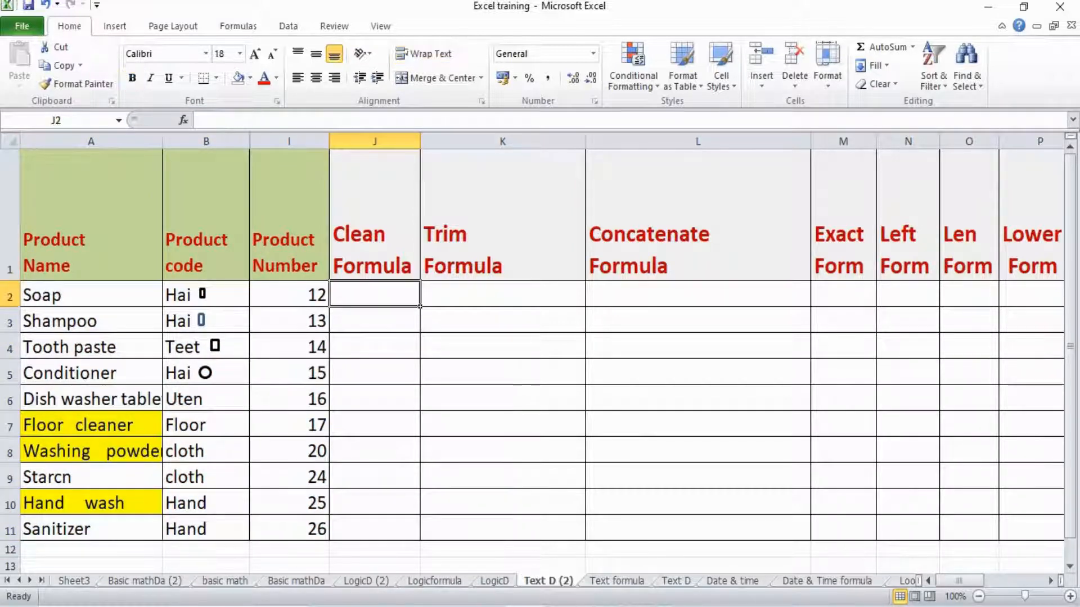
pyautogui.write('=')
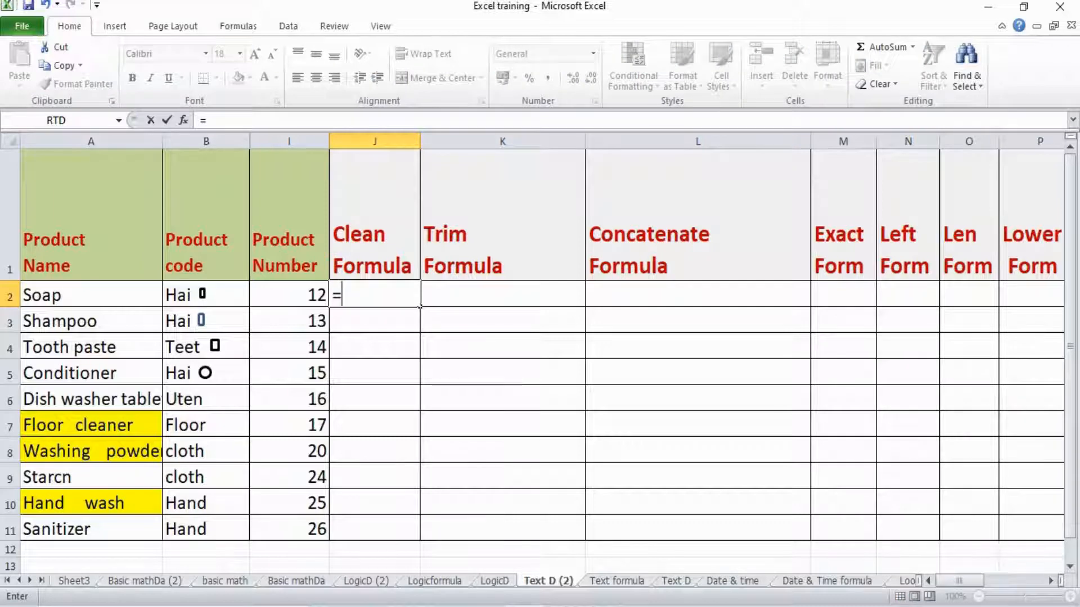
pyautogui.write('clean(')
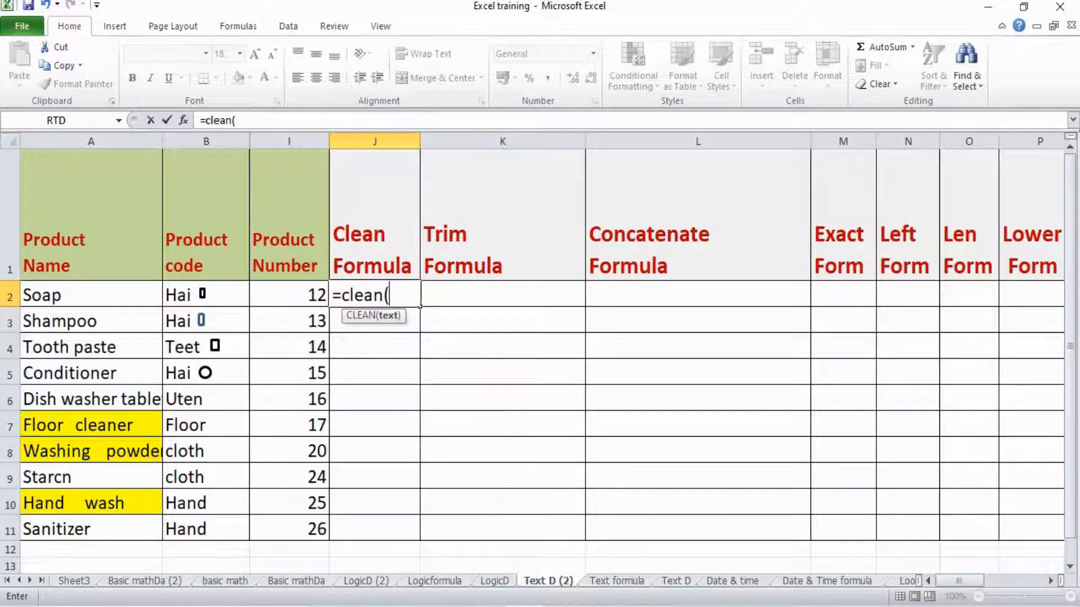
pyautogui.click(206, 295)
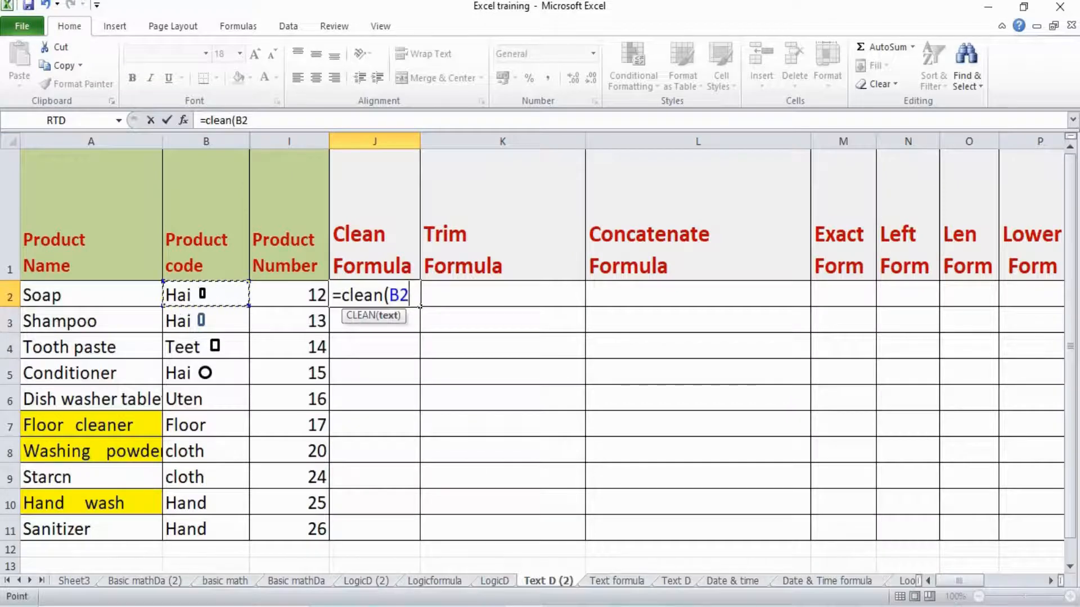
pyautogui.write(')')
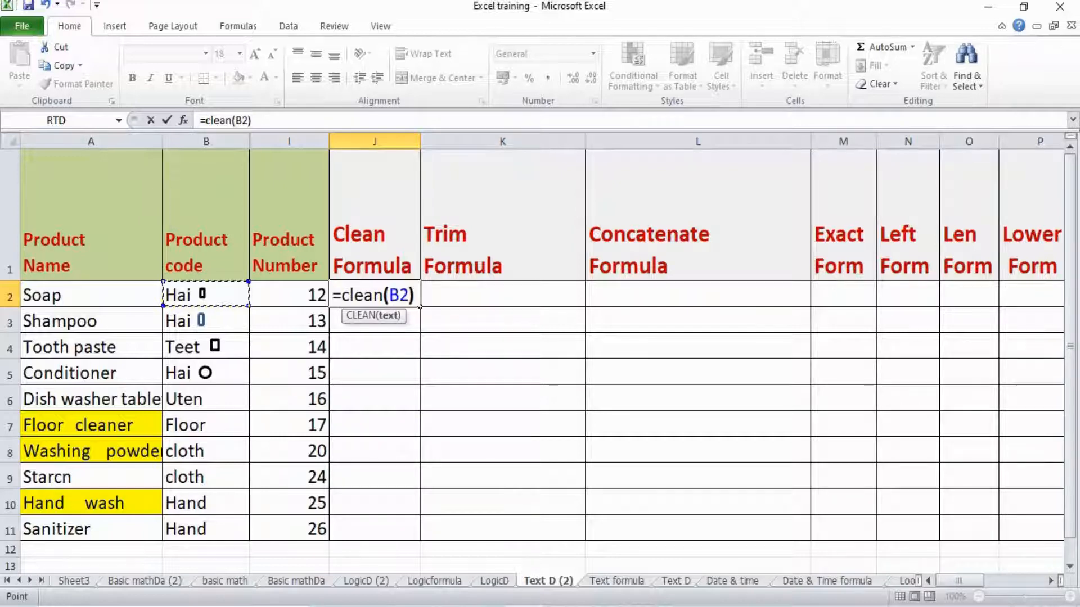
pyautogui.press('Return')
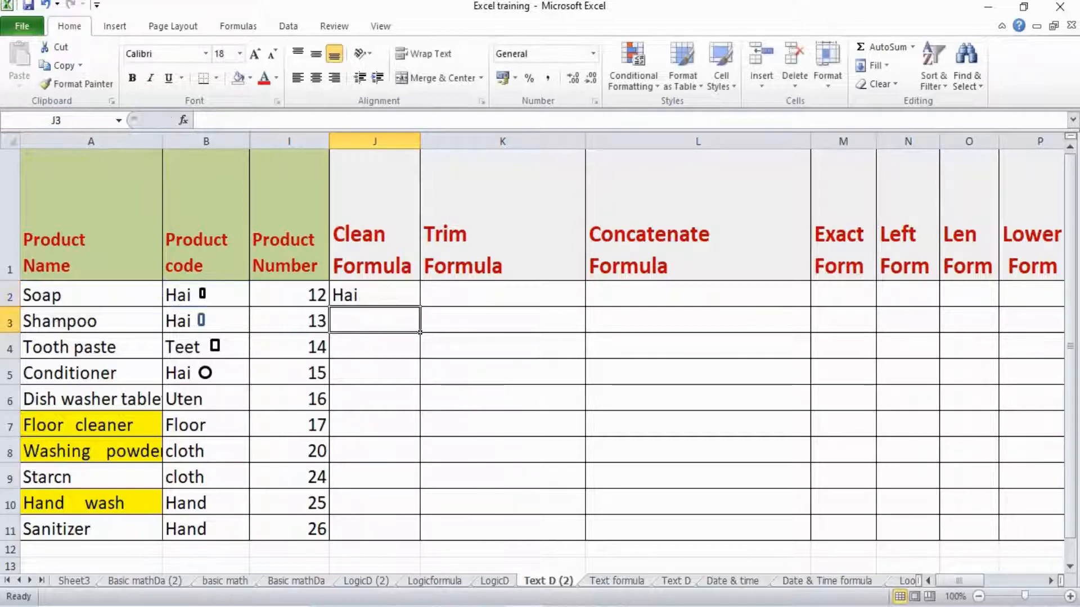
# Copy the J2 CLEAN formula to J3:J11 using Paste Special with Formulas, and compare soap's original code in B2 with J2.
pyautogui.click(374, 295)
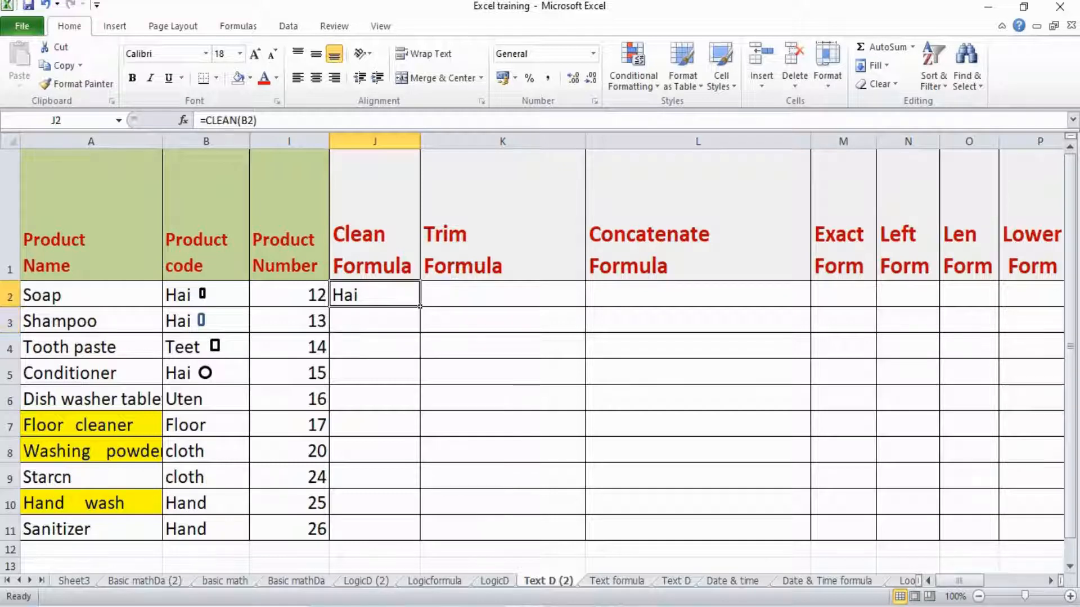
pyautogui.hotkey('ctrl', 'c')
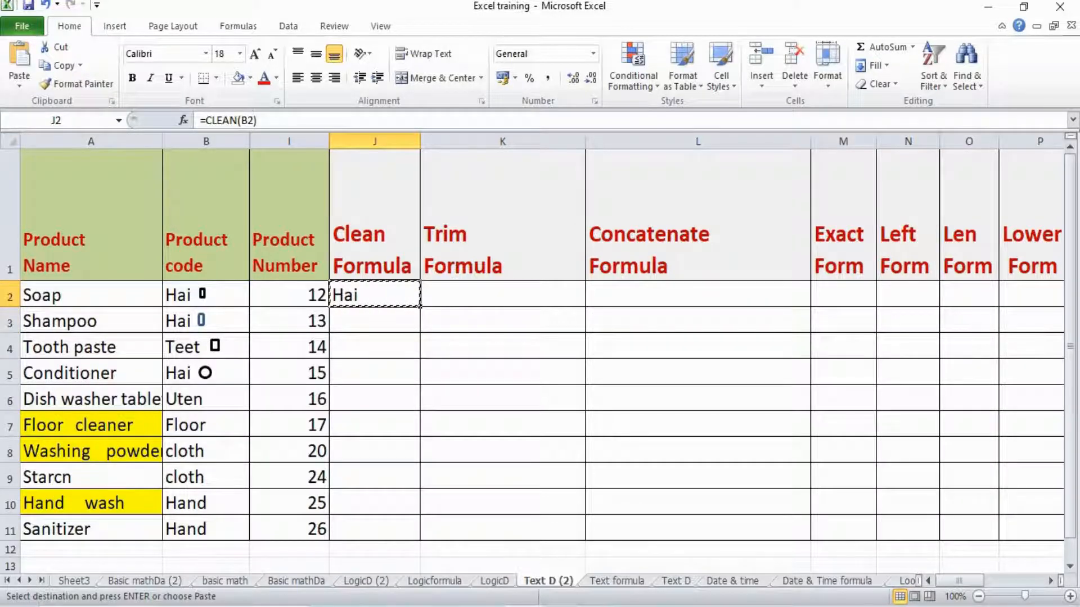
pyautogui.click(374, 321)
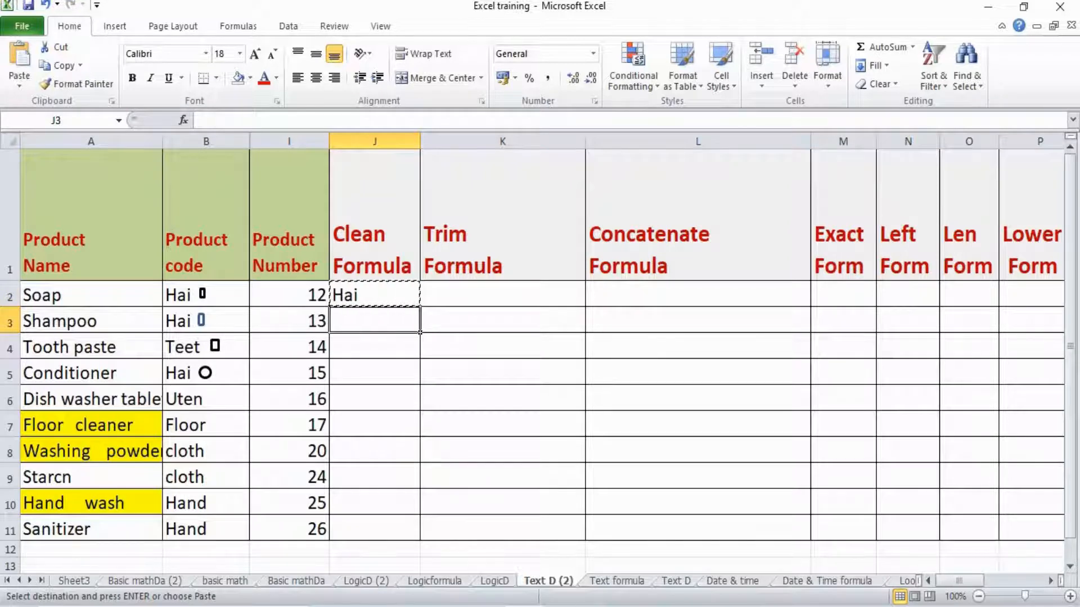
pyautogui.moveTo(374, 320); pyautogui.dragTo(375, 529)
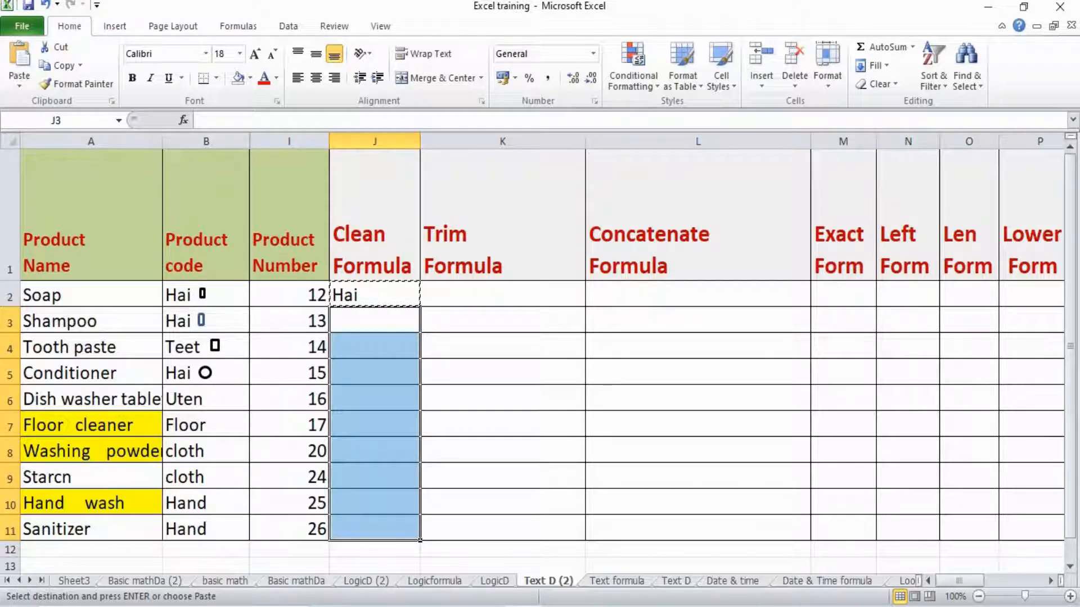
pyautogui.hotkey('alt', 'e')
pyautogui.press('s')
pyautogui.press('f')
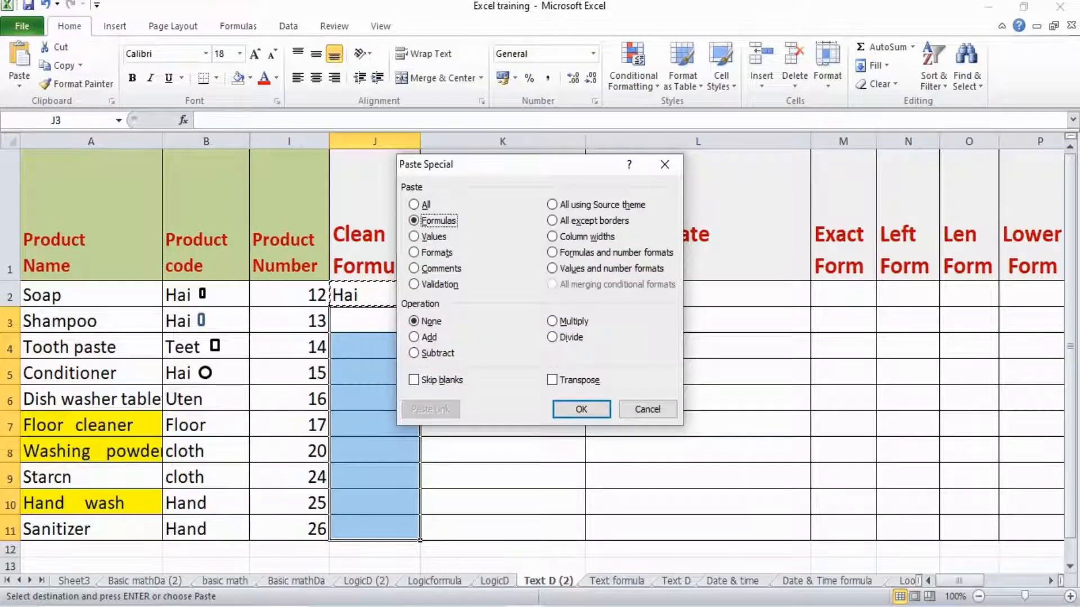
pyautogui.press('Return')
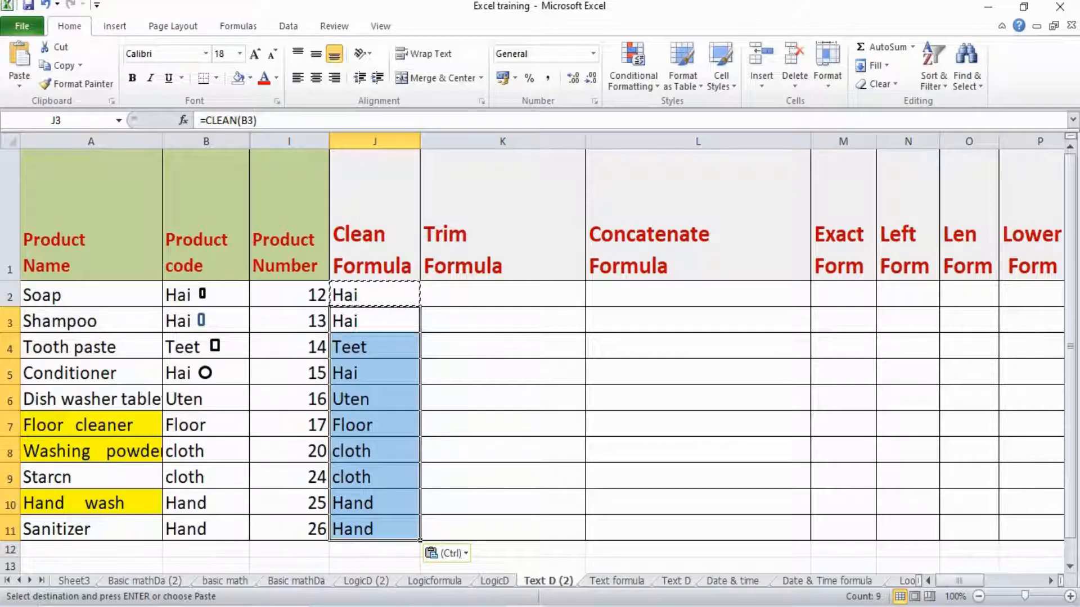
pyautogui.click(221, 295)
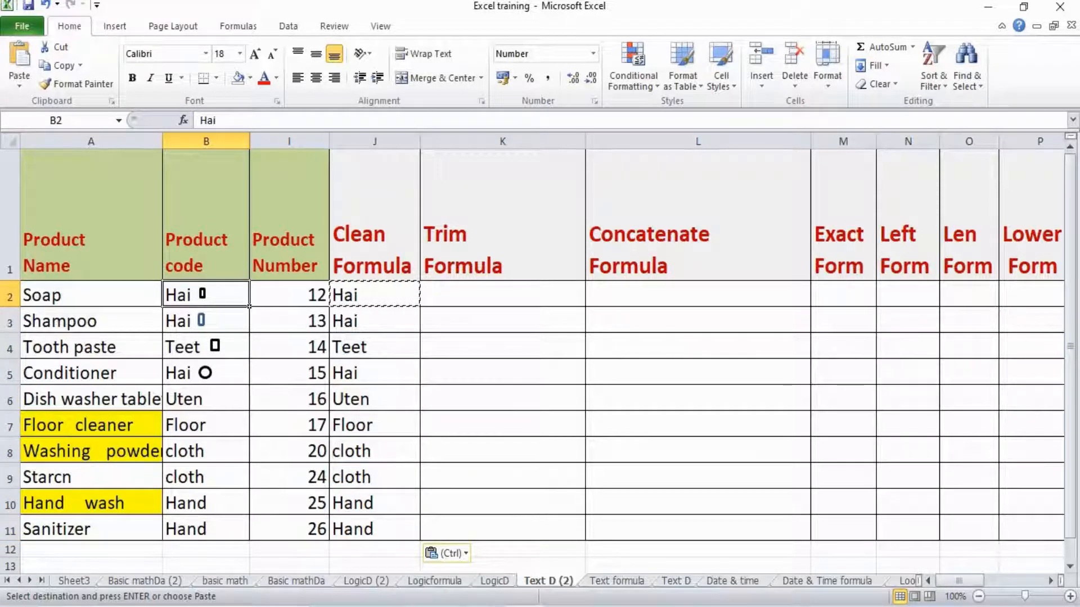
pyautogui.click(375, 295)
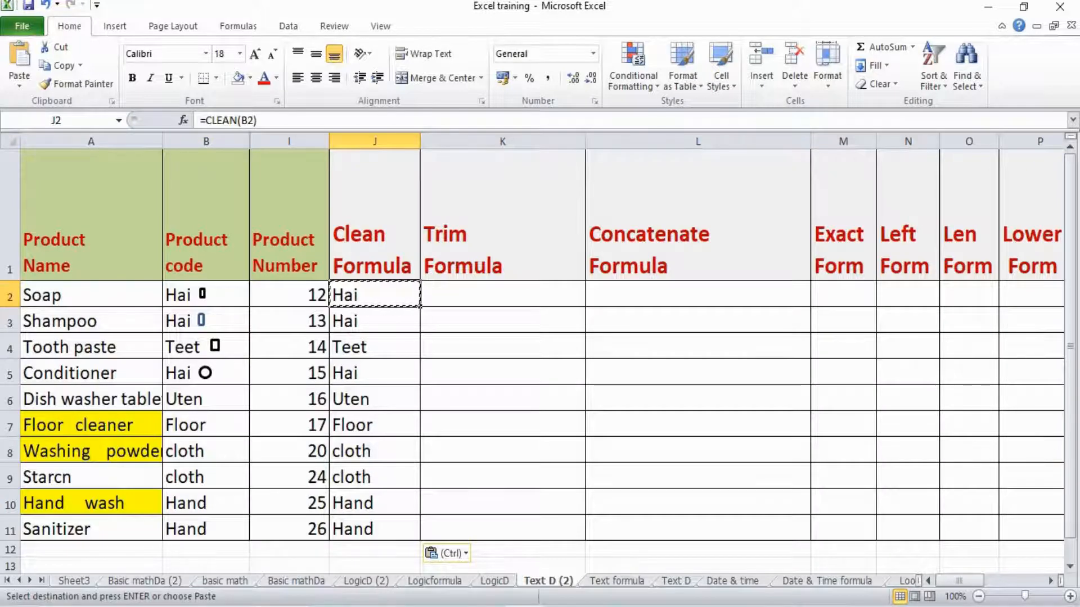
# Review the Trim syntax and description on the Text formula sheet, and enter =Trim(A2) in K2 on Text D (2).
pyautogui.click(617, 581)
pyautogui.click(431, 220)
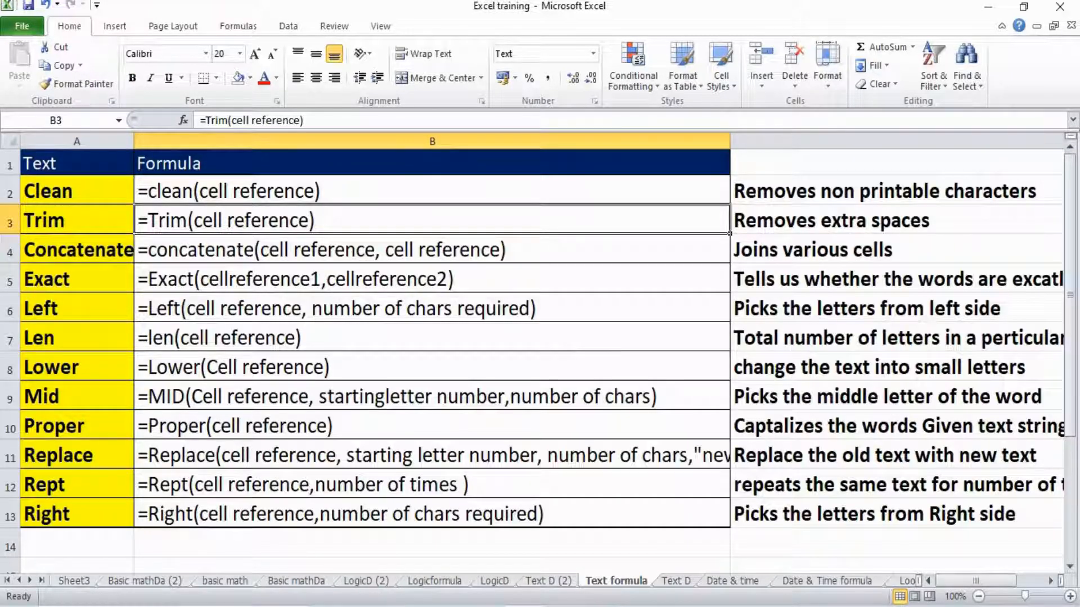
pyautogui.click(897, 220)
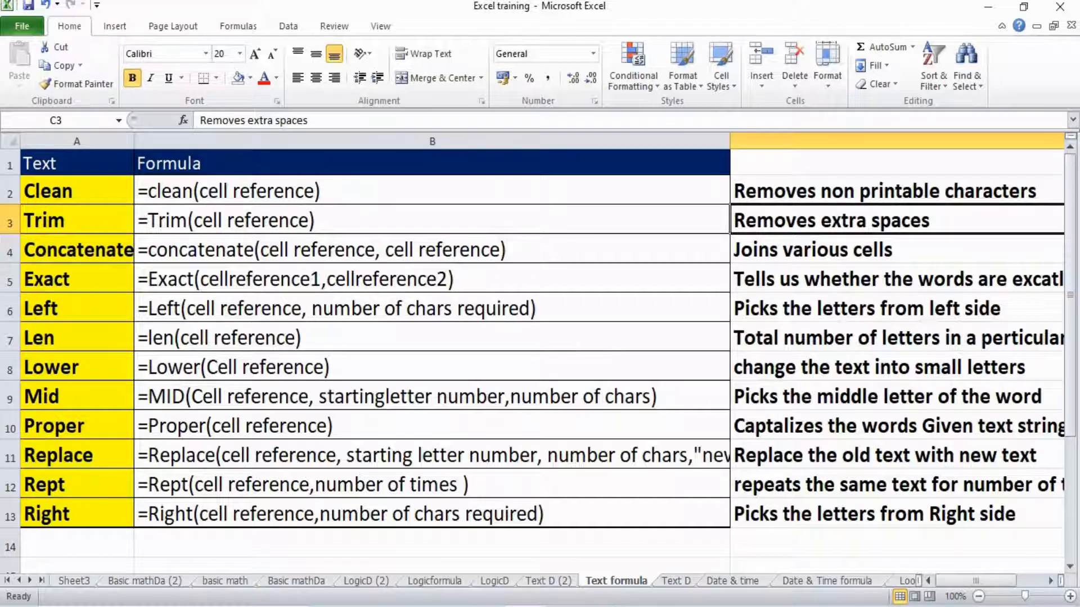
pyautogui.hotkey('ctrl', 'pageup')
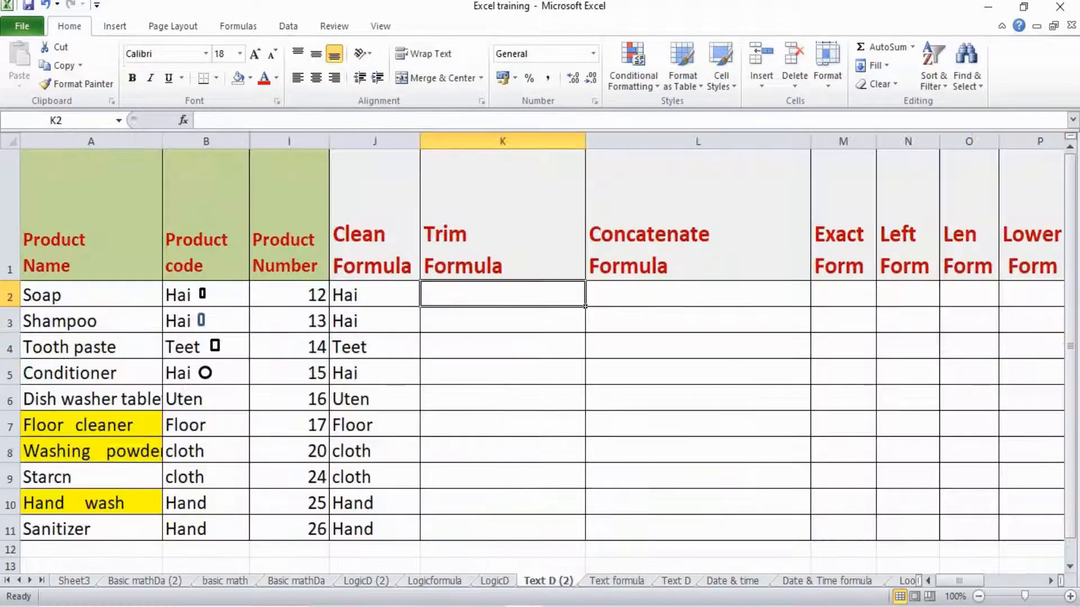
pyautogui.write('=')
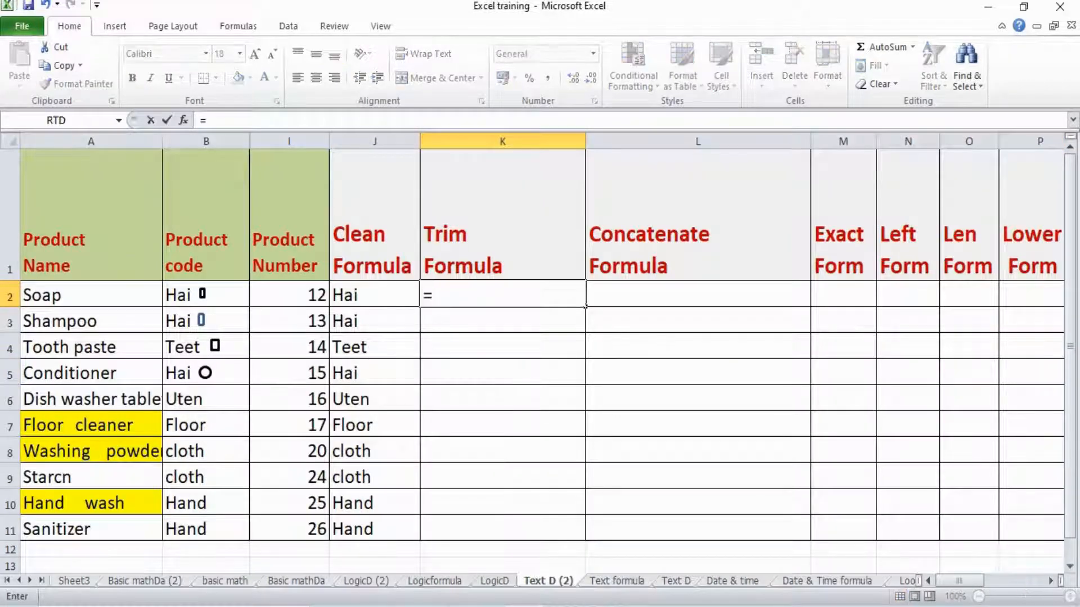
pyautogui.write('Tri')
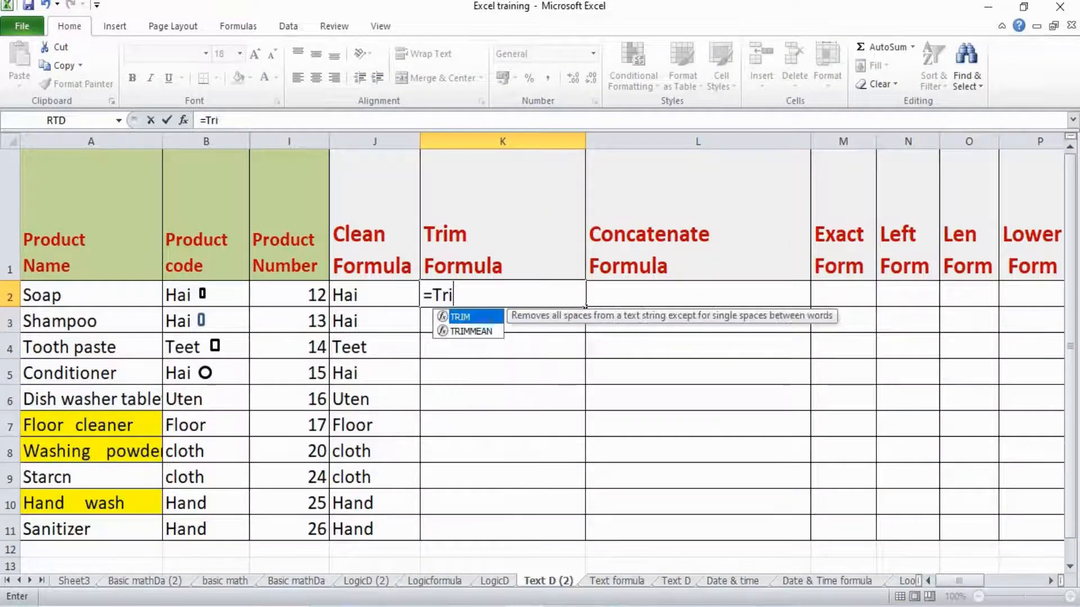
pyautogui.write('m(')
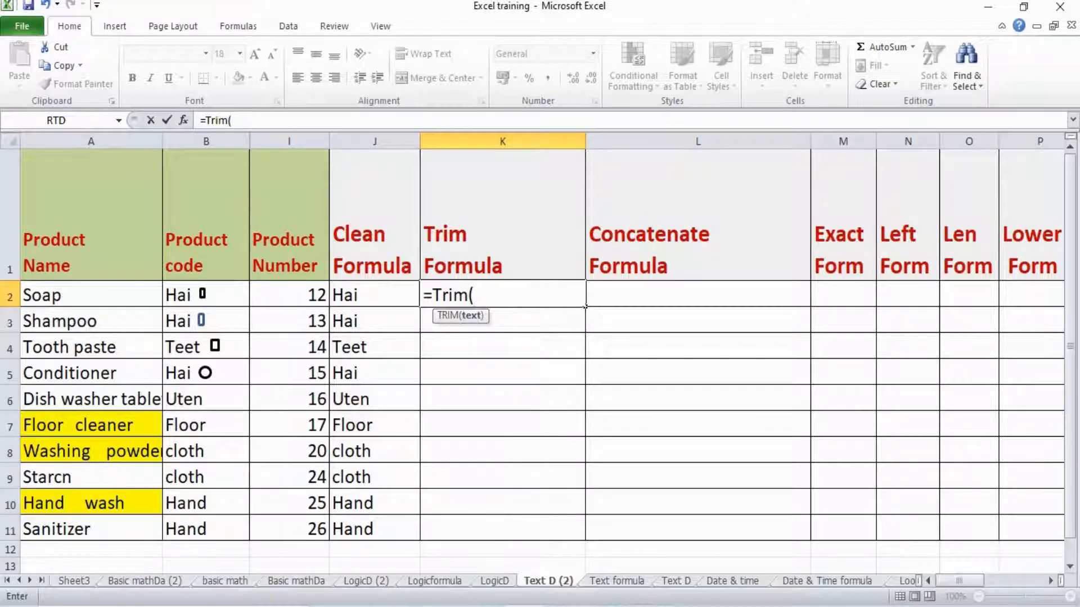
pyautogui.click(91, 296)
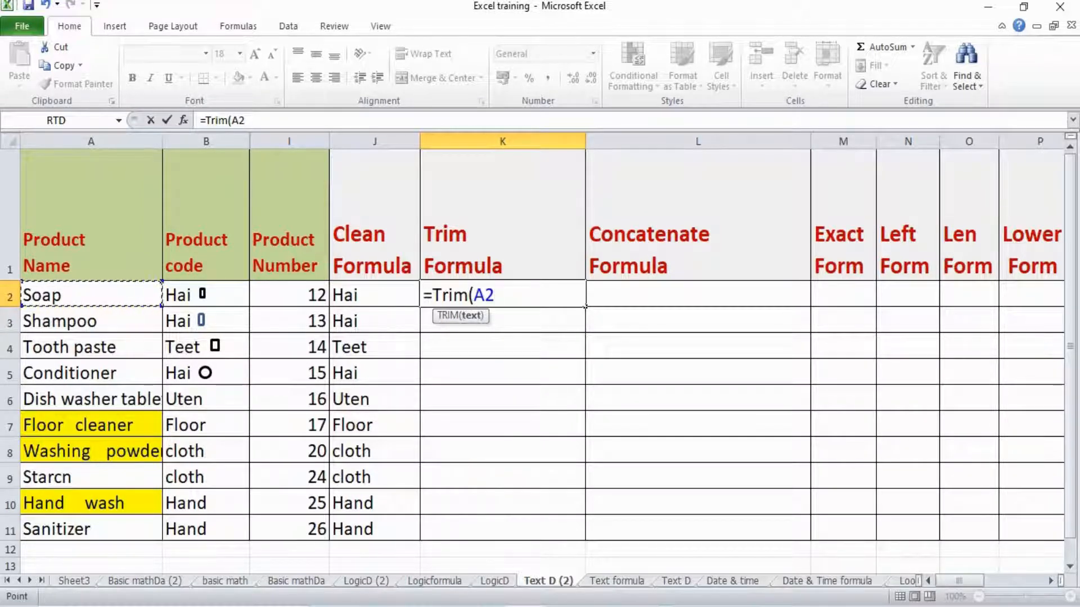
pyautogui.write(')')
pyautogui.press('Return')
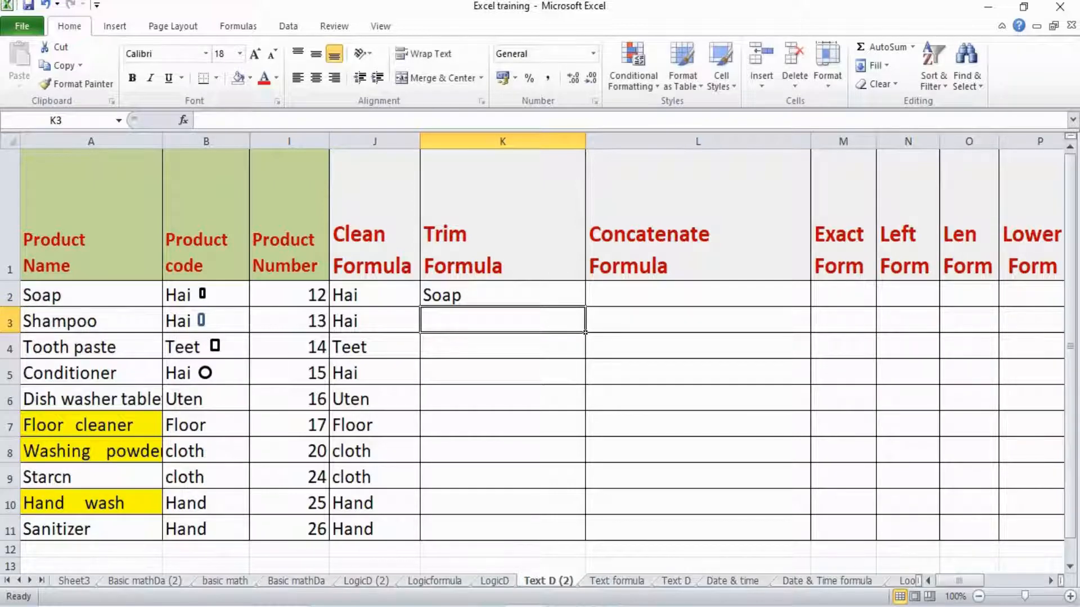
# Copy the K2 TRIM formula to K3:K11 using Paste Special with Formulas.
pyautogui.click(502, 295)
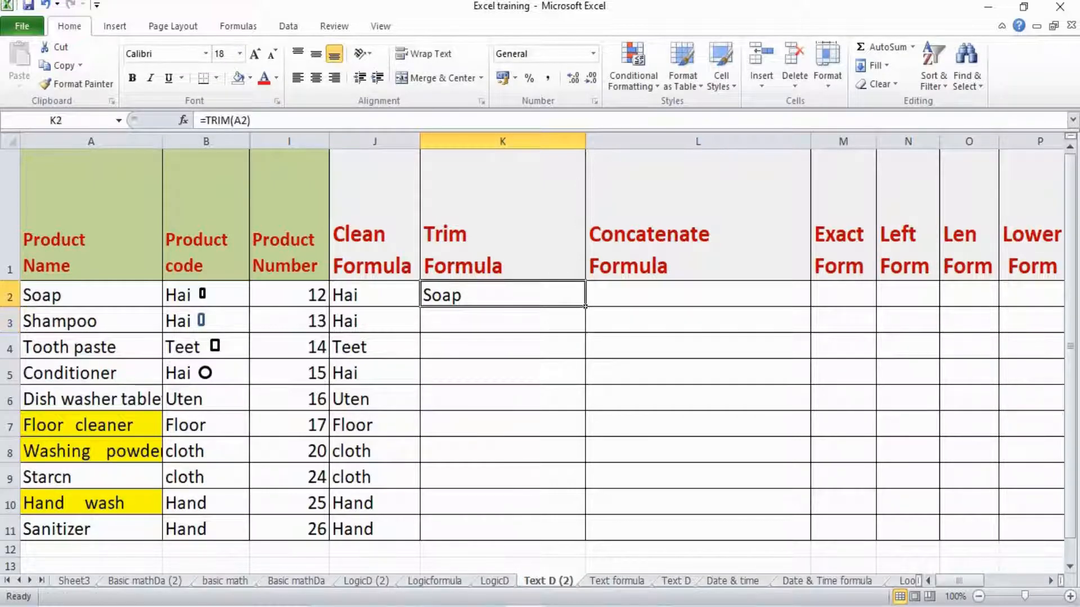
pyautogui.hotkey('ctrl', 'c')
pyautogui.click(502, 320)
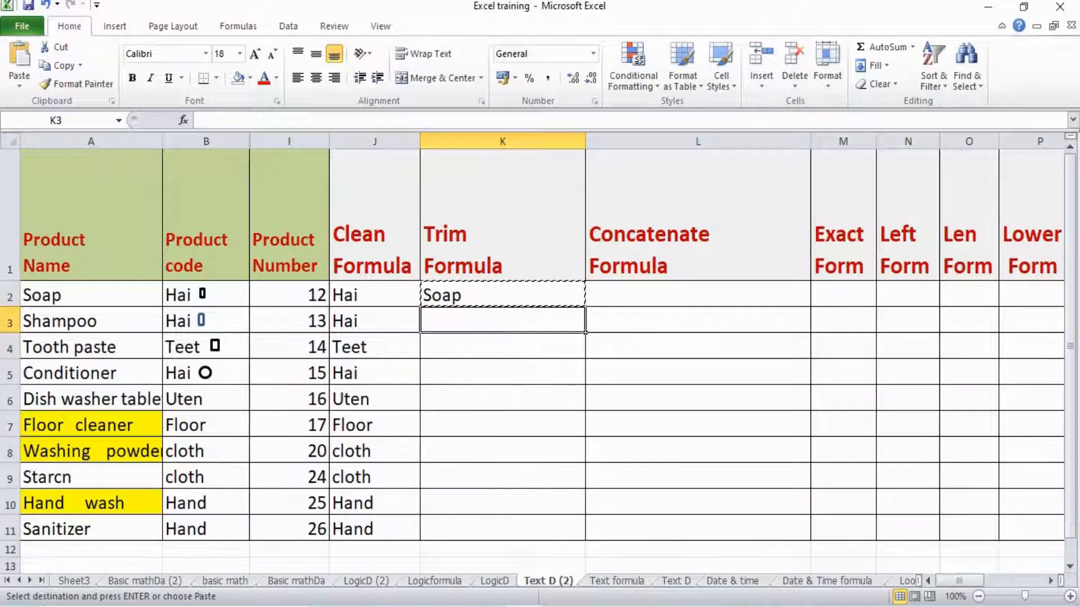
pyautogui.moveTo(503, 320); pyautogui.dragTo(502, 529)
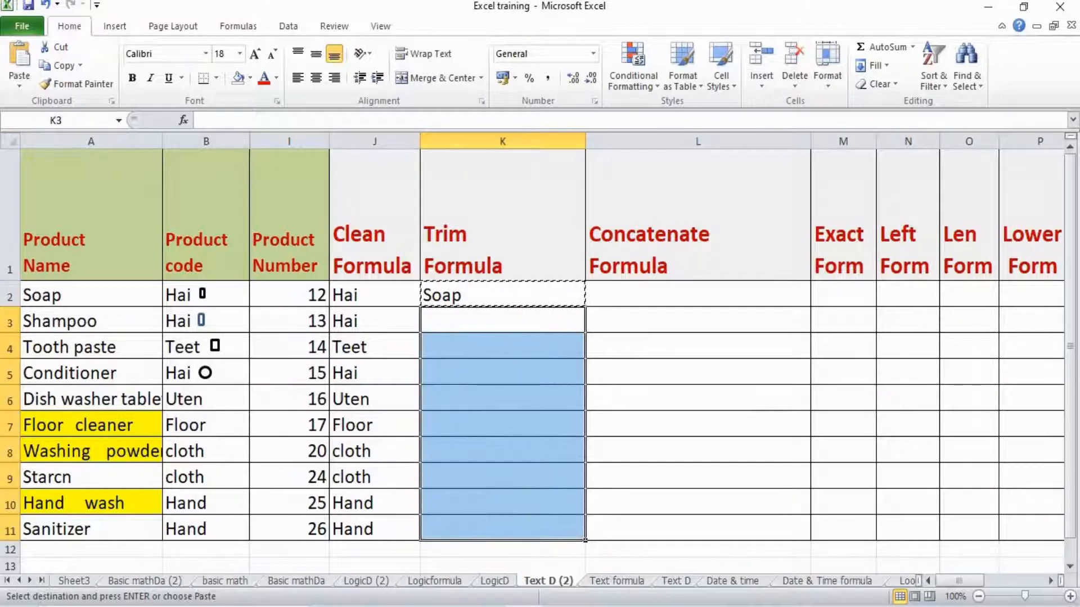
pyautogui.hotkey('alt', 'e')
pyautogui.press('s')
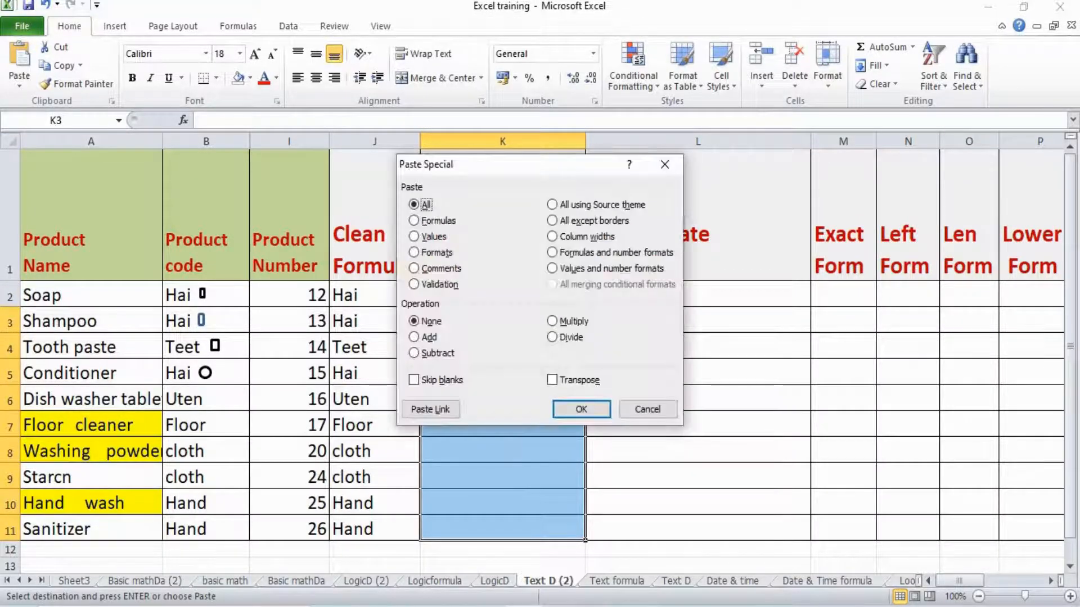
pyautogui.press('f')
pyautogui.press('Return')
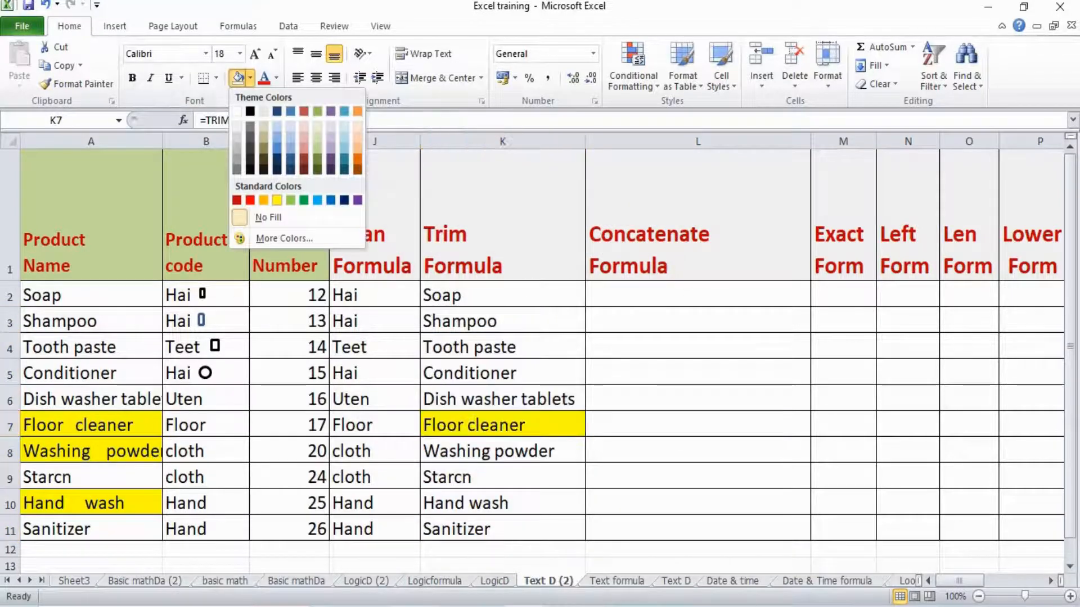
# Fill the trimmed names Floor cleaner, Washing powder and Hand wash in K7, K8 and K10 with yellow.
pyautogui.press('Return')
pyautogui.press('Down')
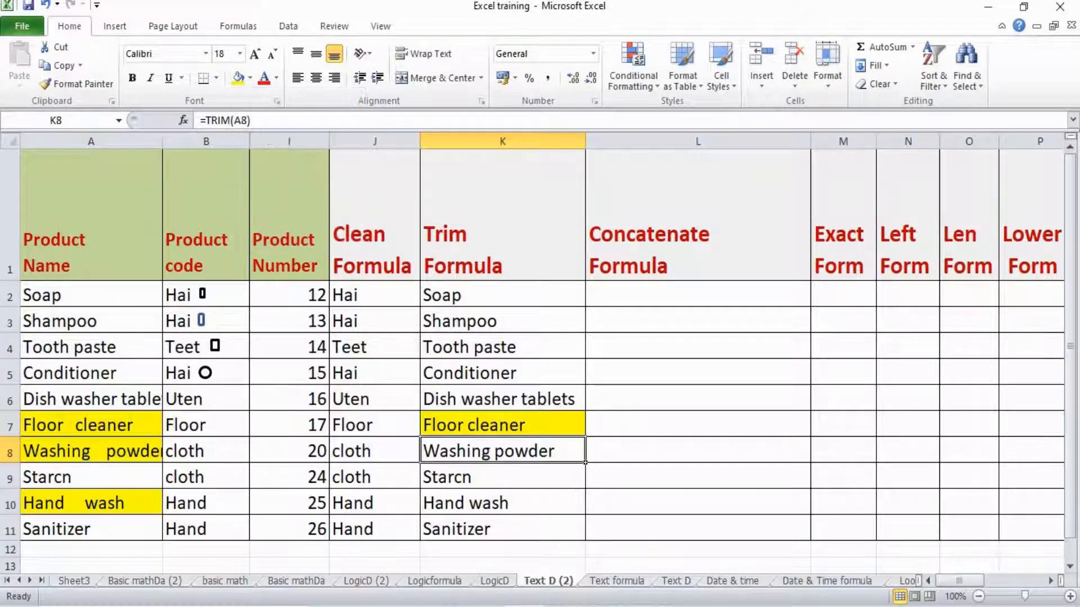
pyautogui.click(238, 78)
pyautogui.click(503, 503)
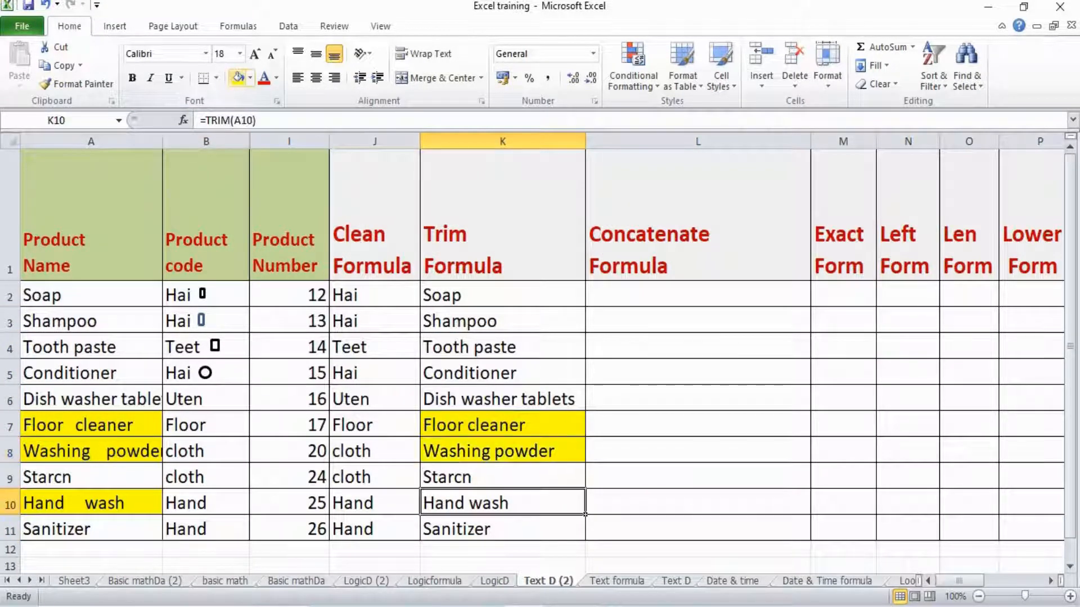
pyautogui.click(239, 78)
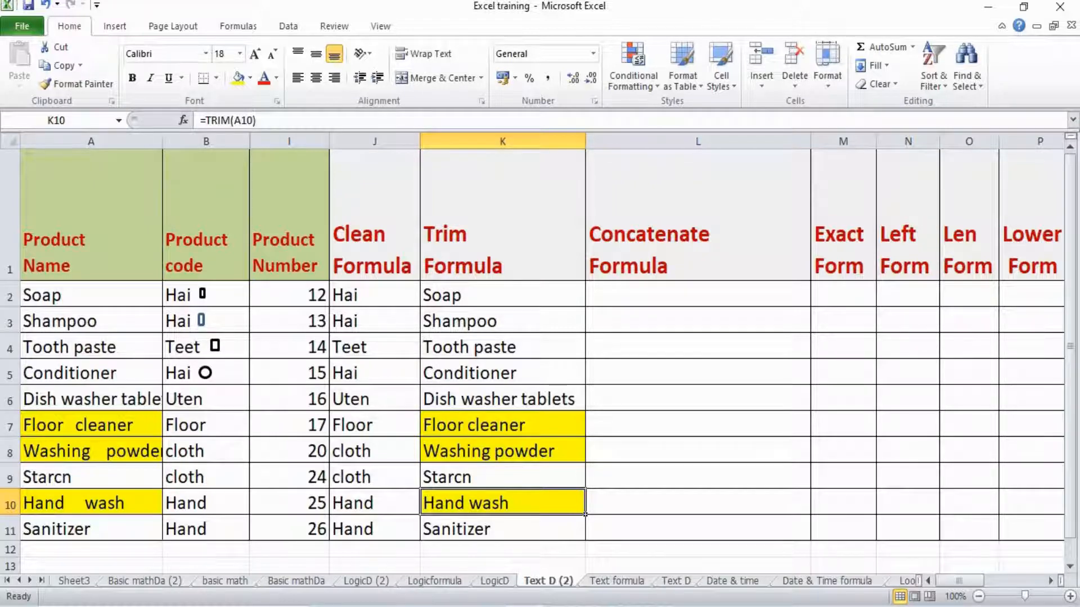
# Review the Concatenate syntax on the Text formula sheet, and join soap's name, number and cleaned code in L2 on Text D (2) with =concatenate(A2,I2,J2).
pyautogui.hotkey('ctrl', 'pagedown')
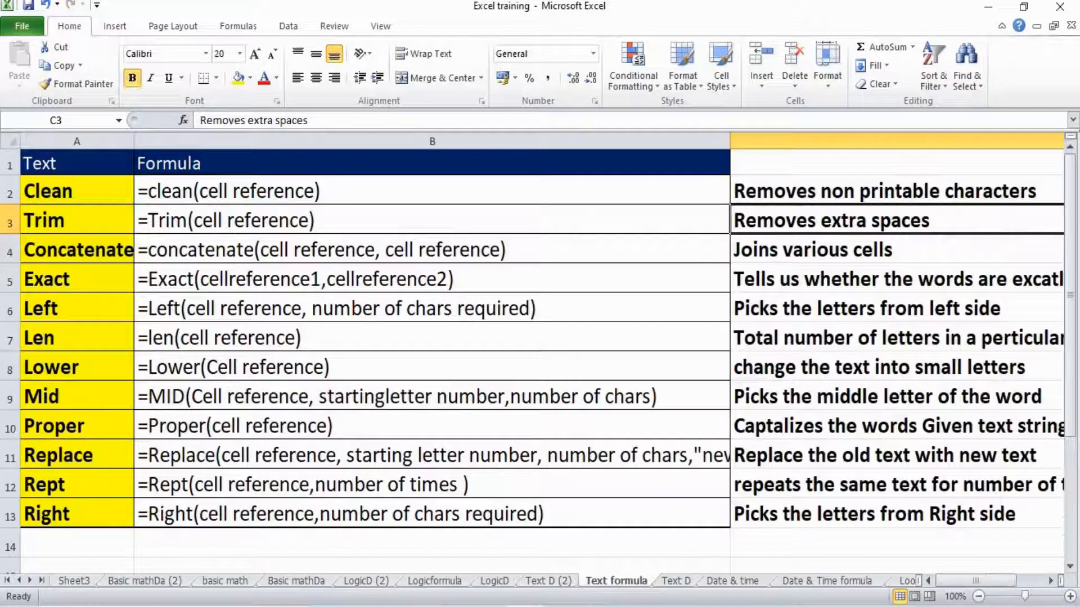
pyautogui.click(77, 249)
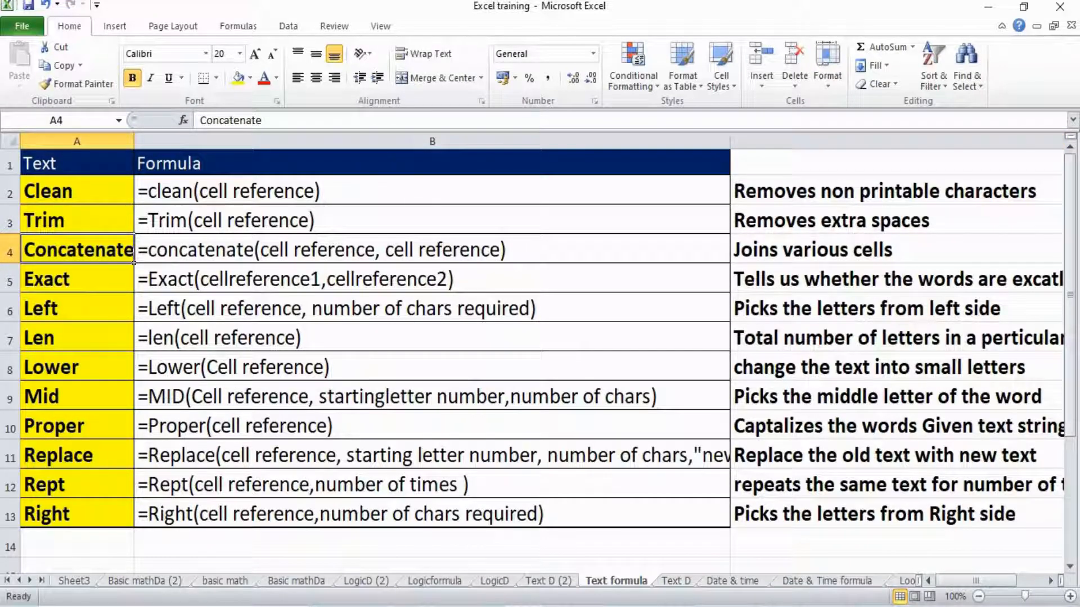
pyautogui.click(432, 249)
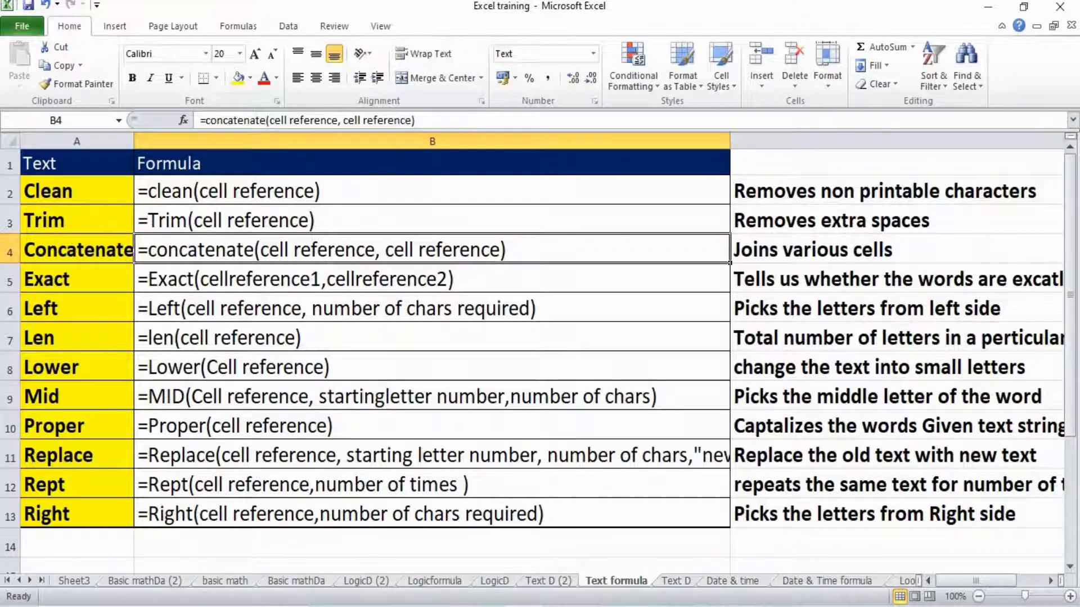
pyautogui.hotkey('ctrl', 'pageup')
pyautogui.write('=')
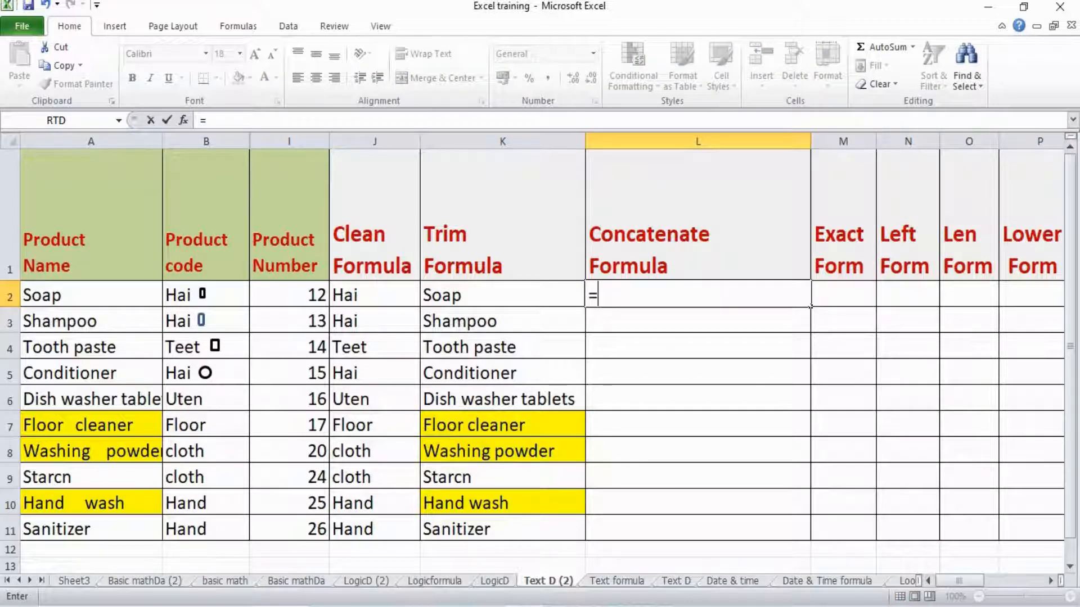
pyautogui.write('conc')
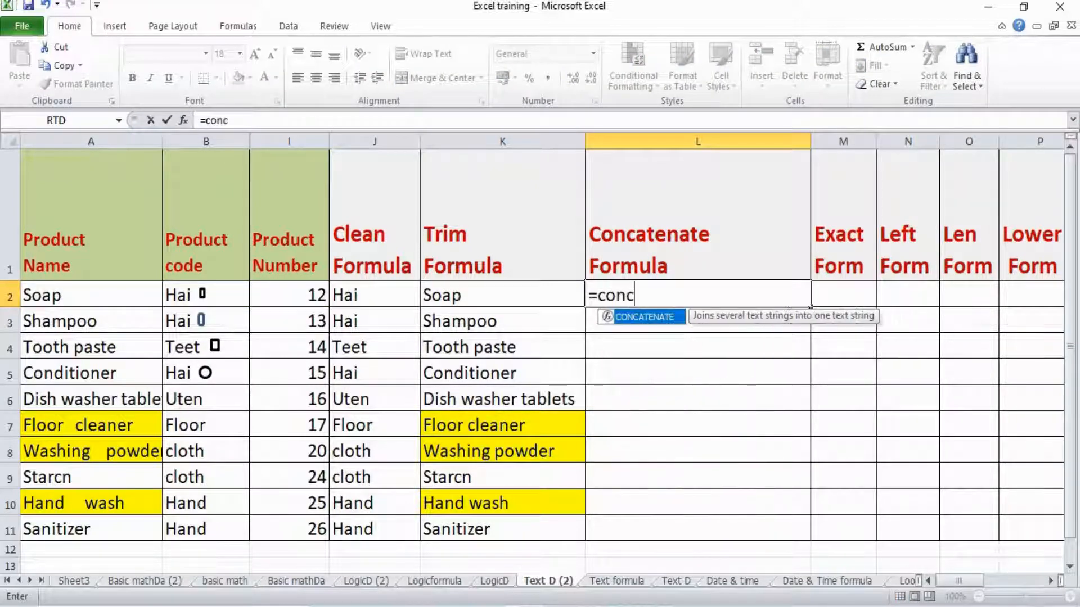
pyautogui.write('atenate(')
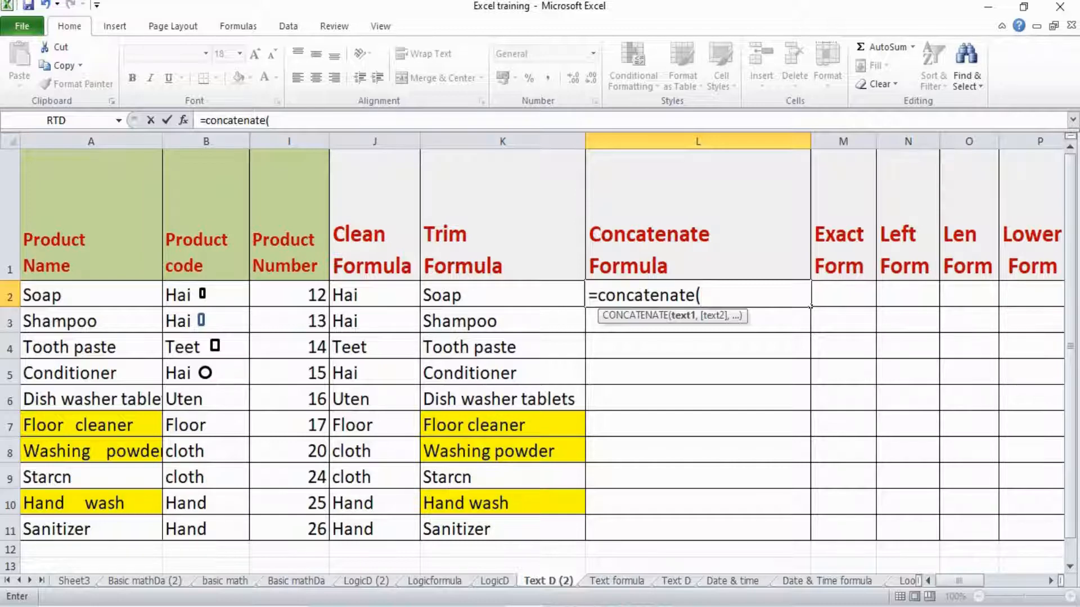
pyautogui.click(91, 294)
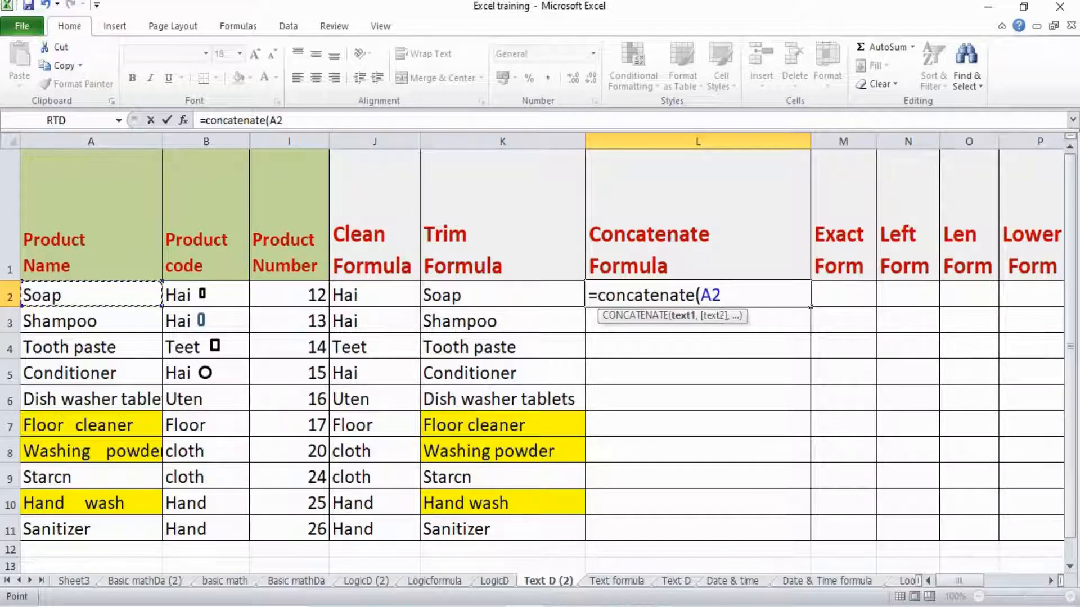
pyautogui.write(',')
pyautogui.click(289, 294)
pyautogui.write(',')
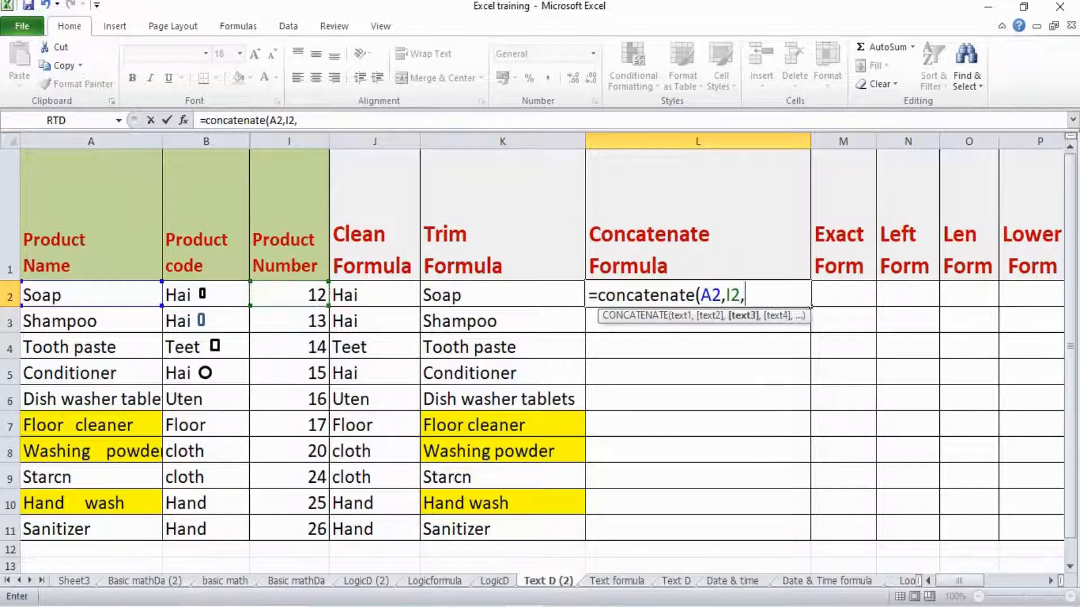
pyautogui.click(374, 293)
pyautogui.write(')')
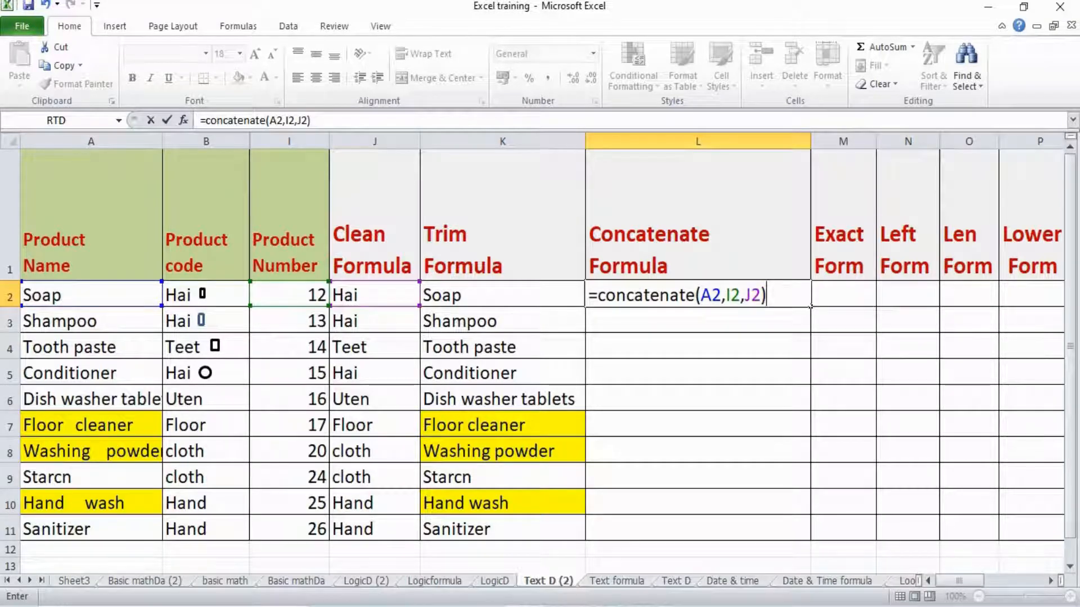
pyautogui.press('Return')
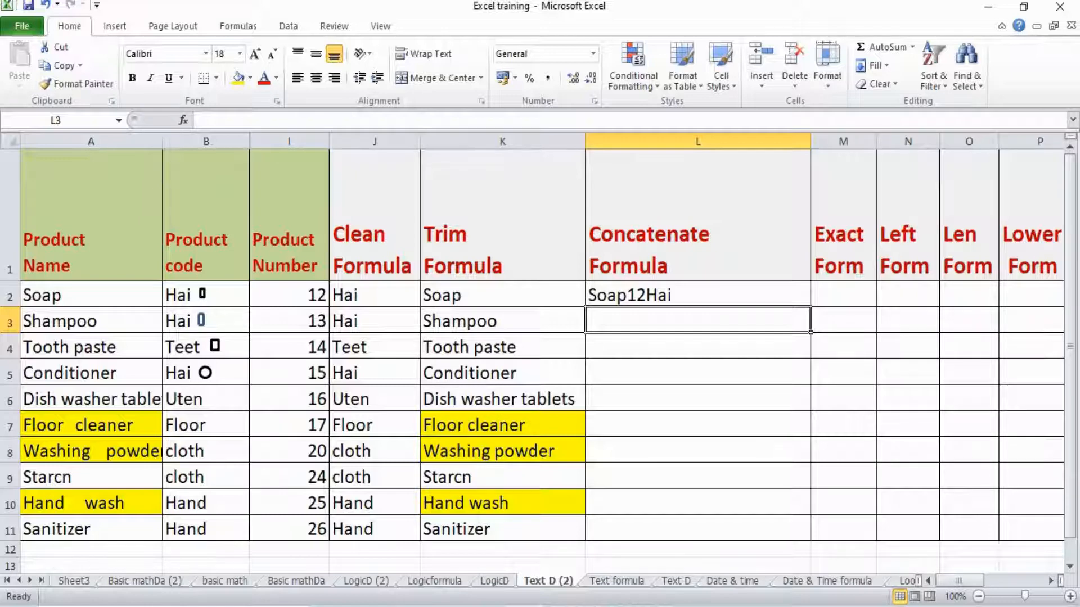
pyautogui.click(697, 295)
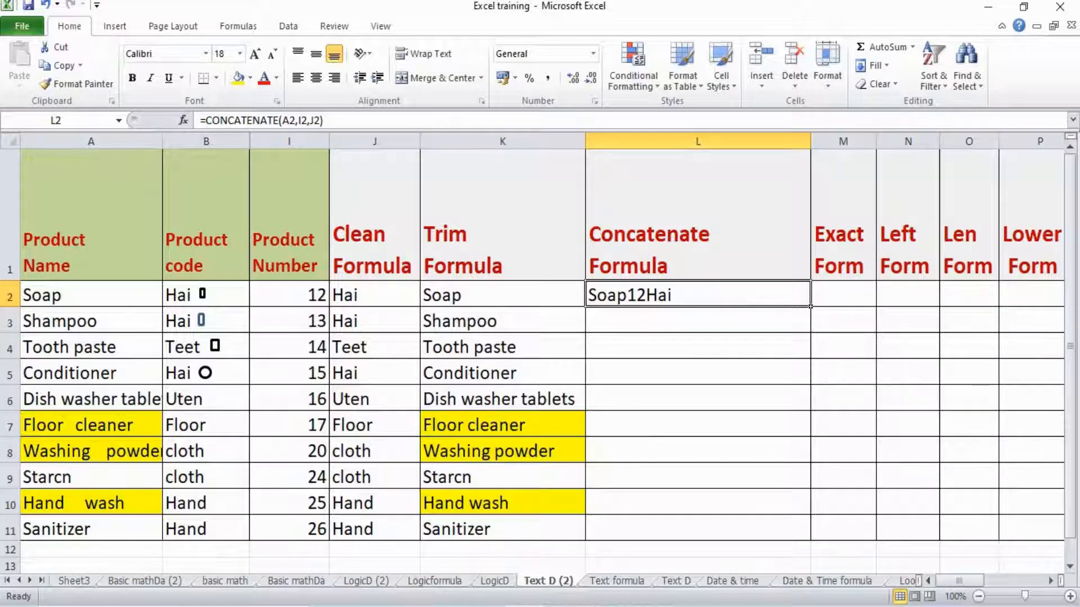
# Copy the L2 CONCATENATE formula to L3:L11 using Paste Special with Formulas.
pyautogui.press('F2')
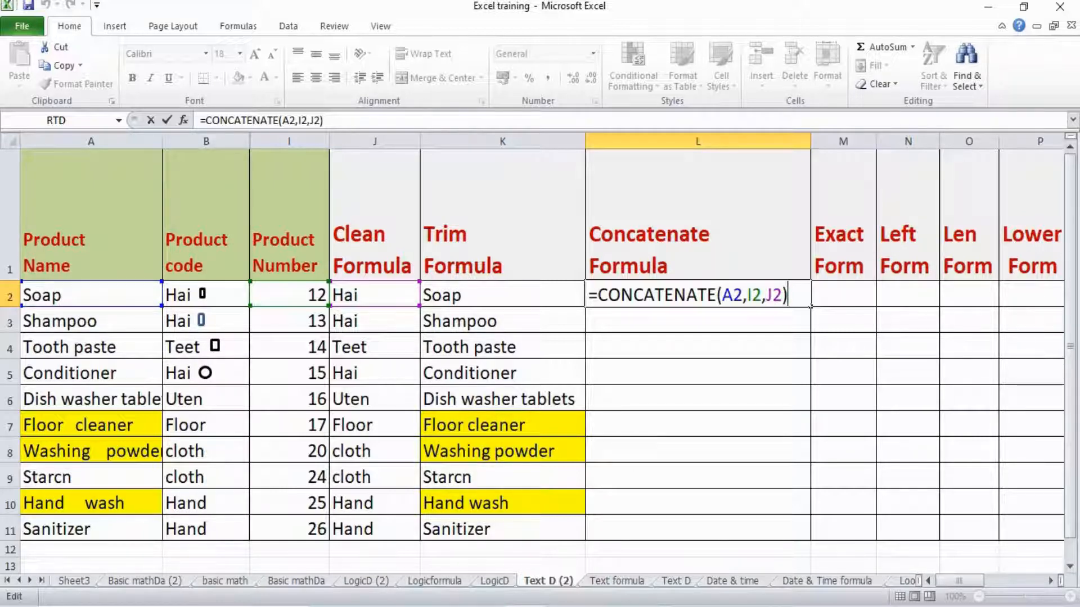
pyautogui.hotkey('ctrl', 'Return')
pyautogui.hotkey('ctrl', 'c')
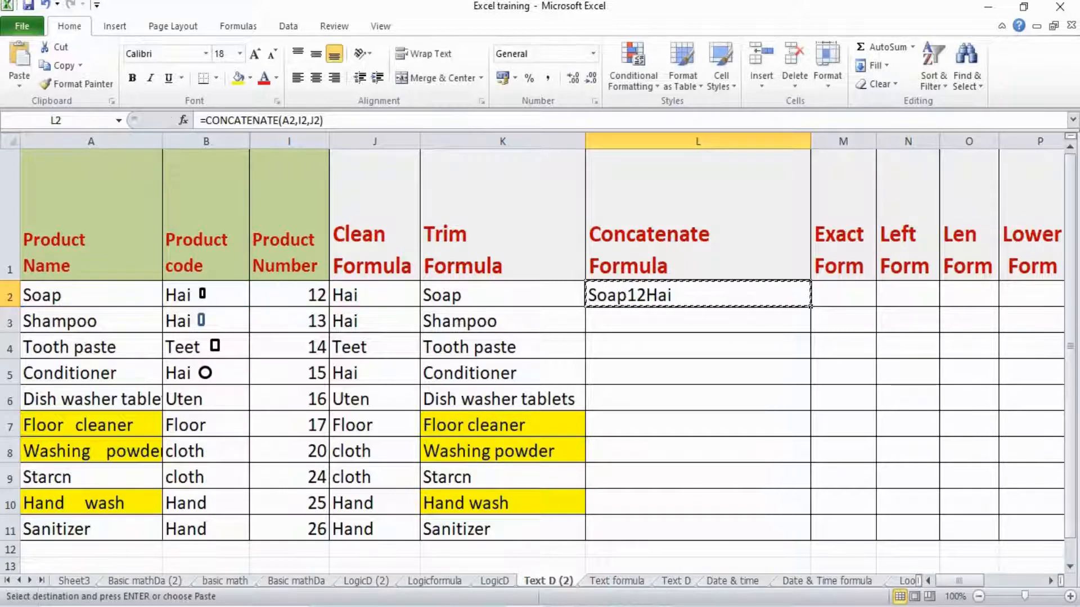
pyautogui.moveTo(697, 319); pyautogui.dragTo(697, 528)
pyautogui.hotkey('alt', 'e')
pyautogui.press('s')
pyautogui.press('f')
pyautogui.press('Return')
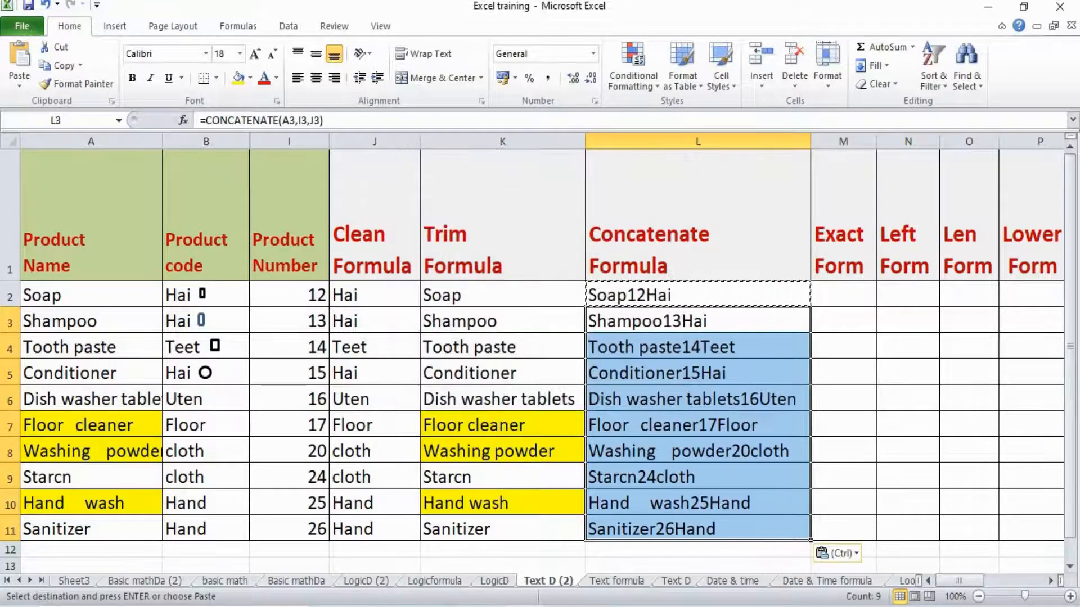
# Review the Exact description on the Text formula sheet, and replace the TRIM formulas in K2:K11 on Text D (2) with their values.
pyautogui.hotkey('ctrl', 'pagedown')
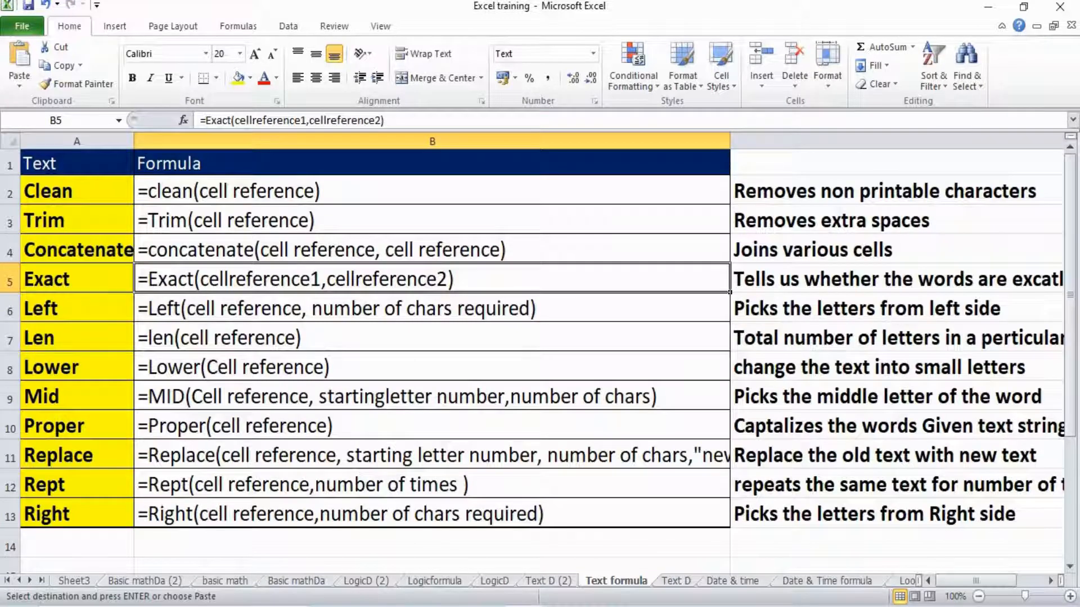
pyautogui.click(897, 279)
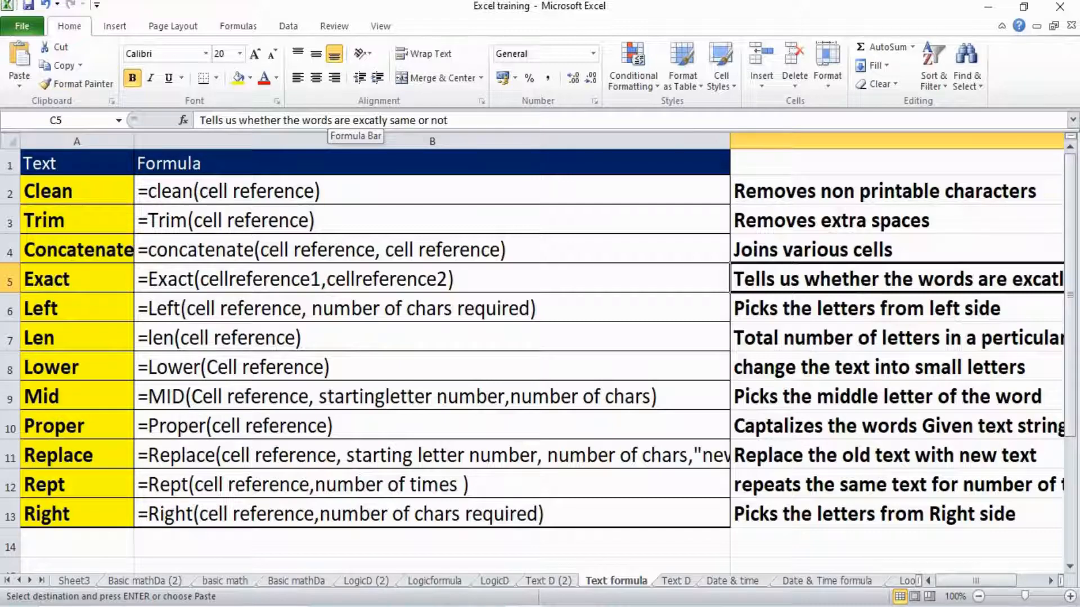
pyautogui.click(549, 581)
pyautogui.click(503, 295)
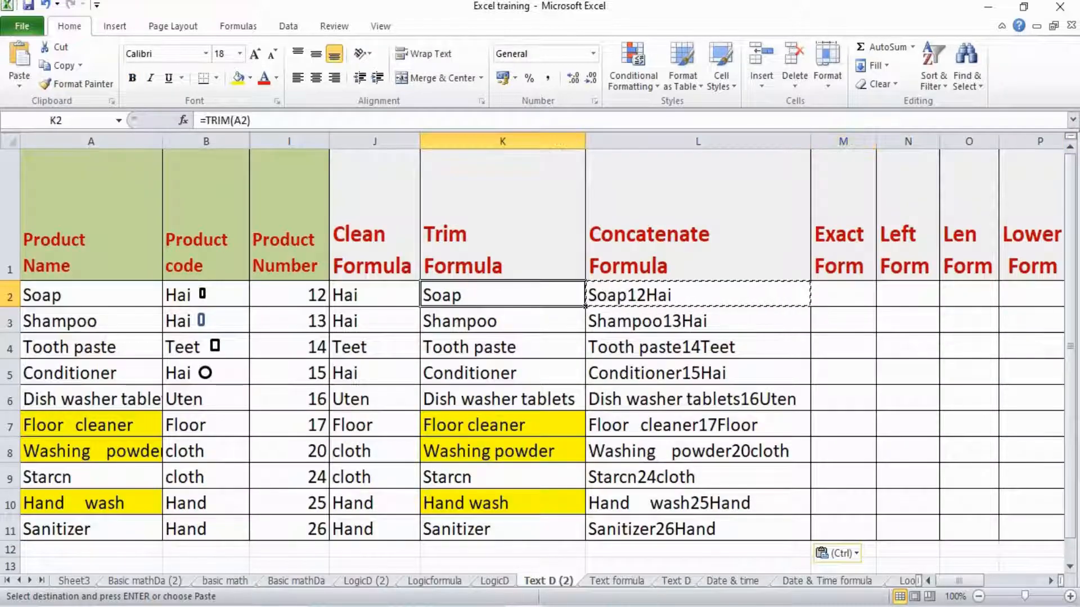
pyautogui.moveTo(502, 295); pyautogui.dragTo(502, 477)
pyautogui.hotkey('shift', 'Down')
pyautogui.hotkey('shift', 'Down')
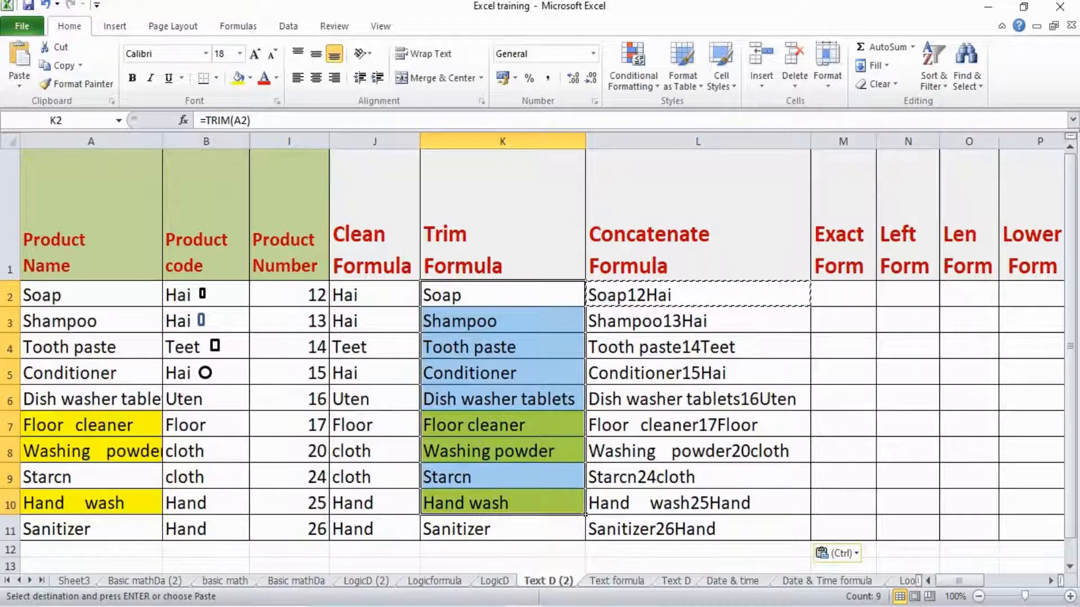
pyautogui.hotkey('ctrl', 'c')
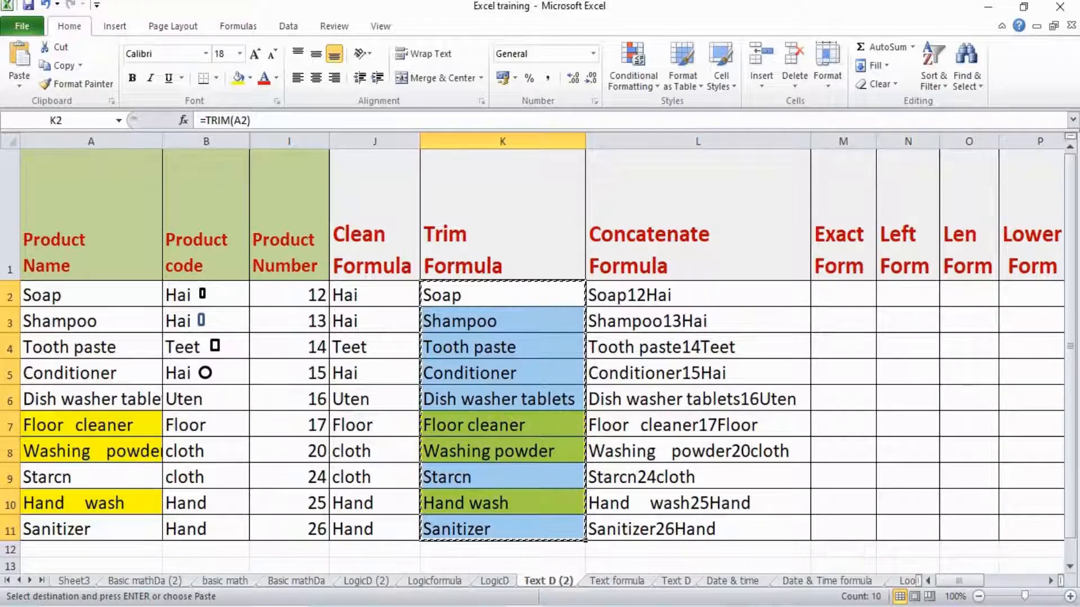
pyautogui.hotkey('ctrl', 'alt', 'v')
pyautogui.press('f')
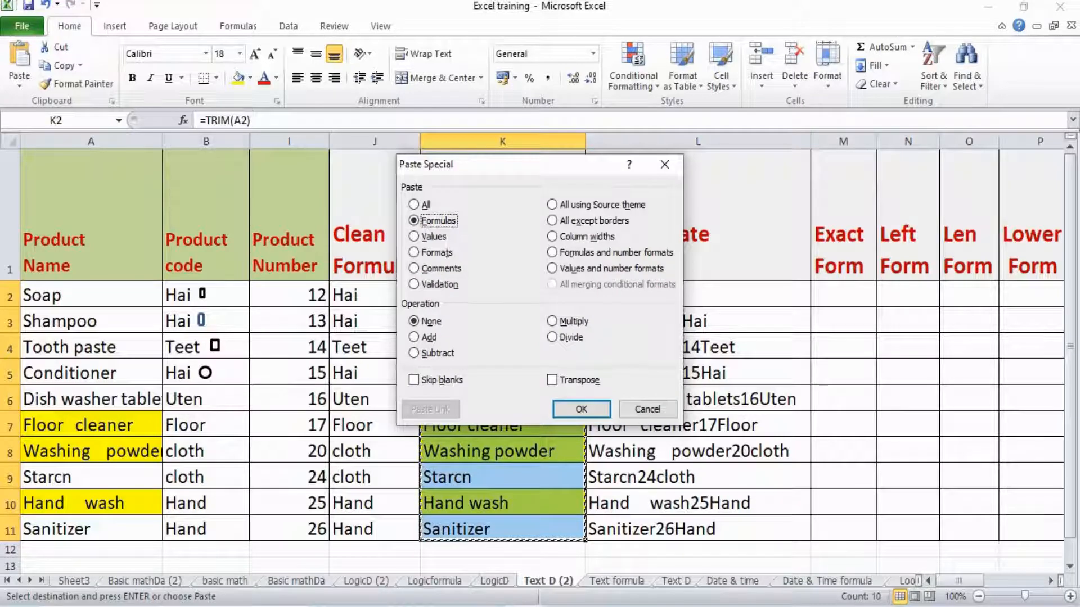
pyautogui.press('v')
pyautogui.press('Return')
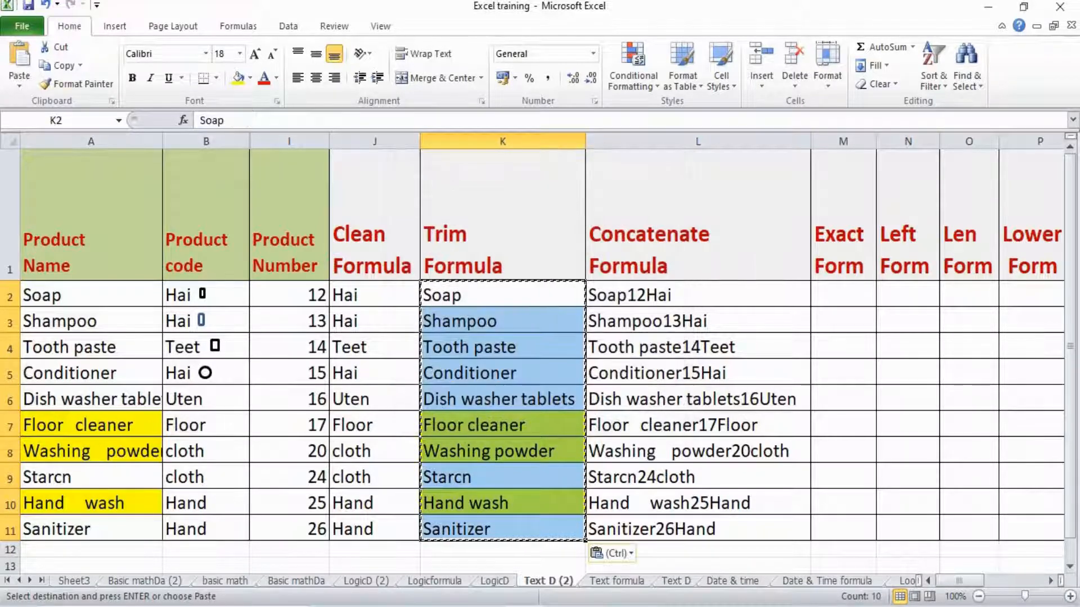
# Compare soap's trimmed name with its original product name by entering =exact(K2,A2) in M2.
pyautogui.click(843, 294)
pyautogui.write('=')
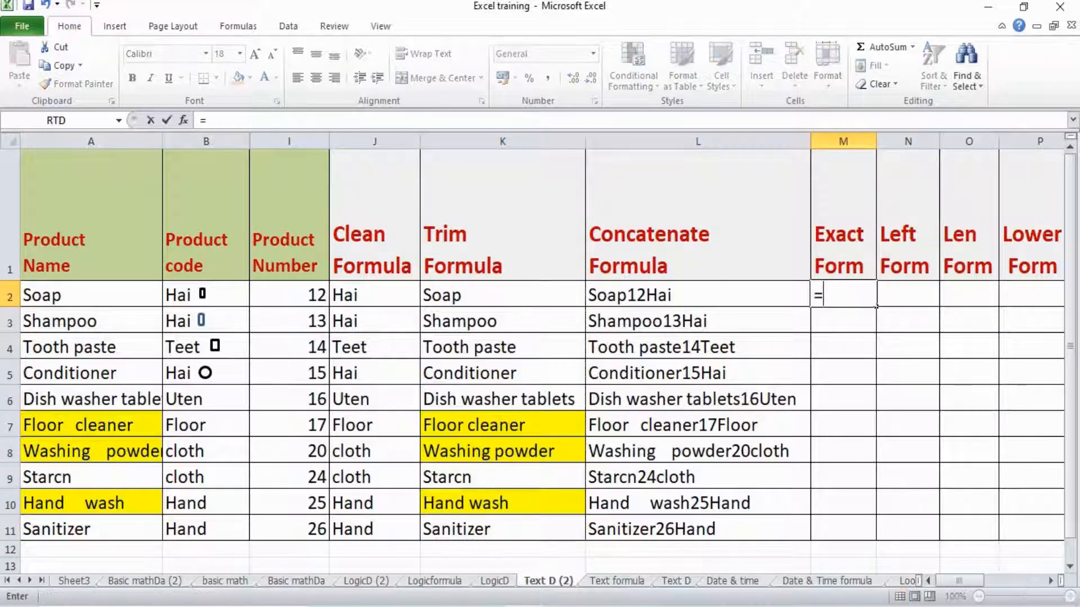
pyautogui.write('ex')
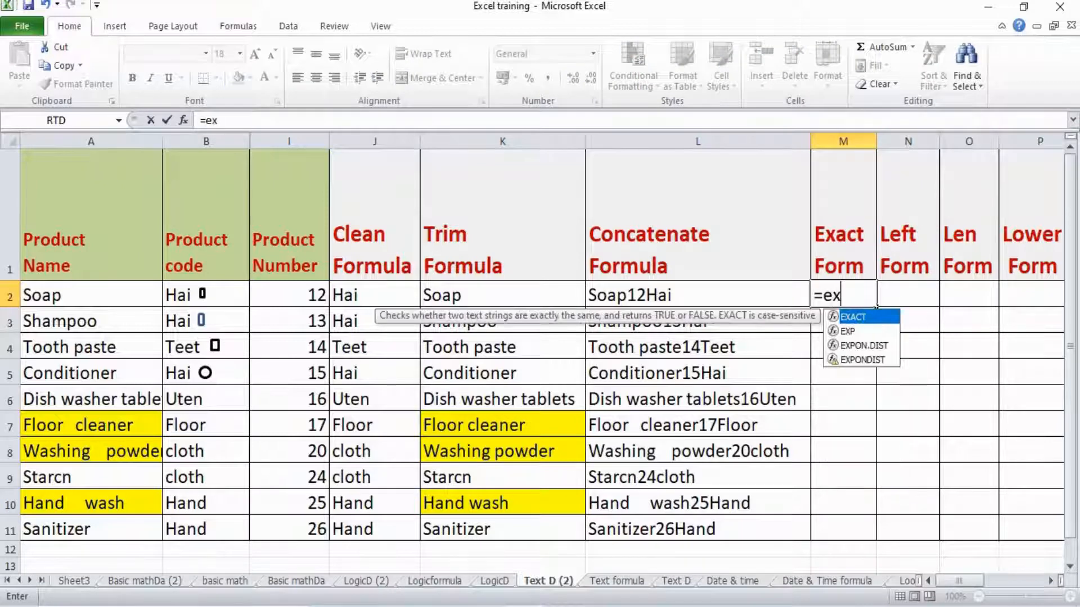
pyautogui.write('act(')
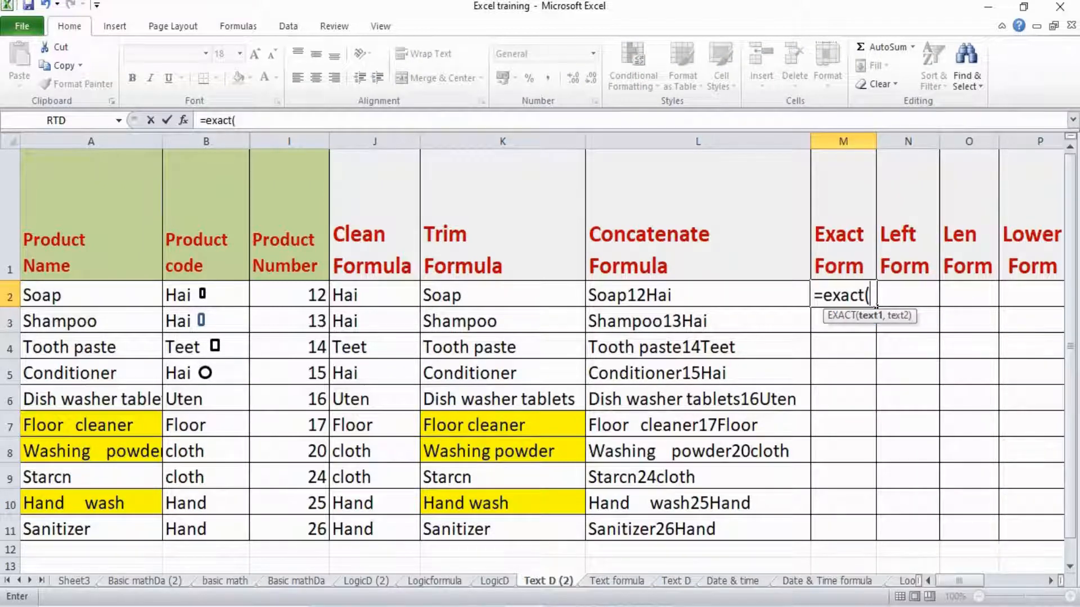
pyautogui.press('Left')
pyautogui.press('Left')
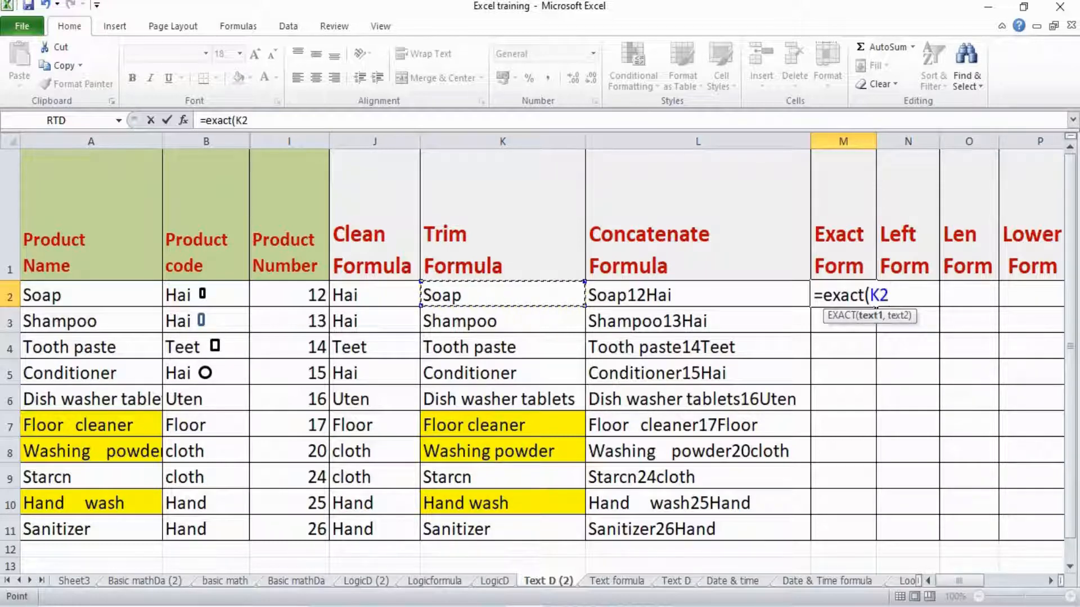
pyautogui.write(',')
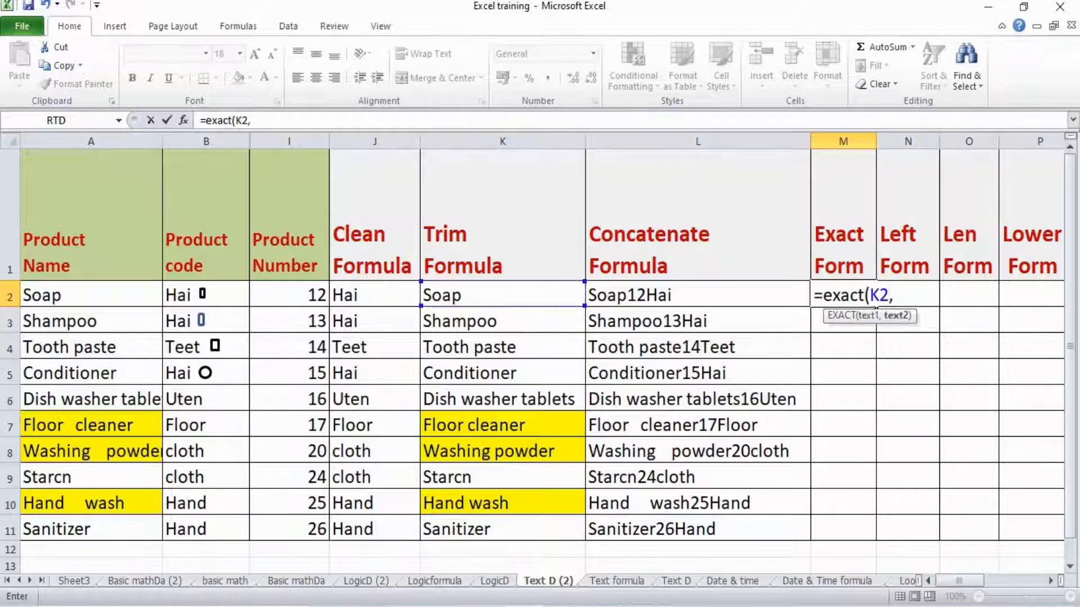
pyautogui.press('Home')
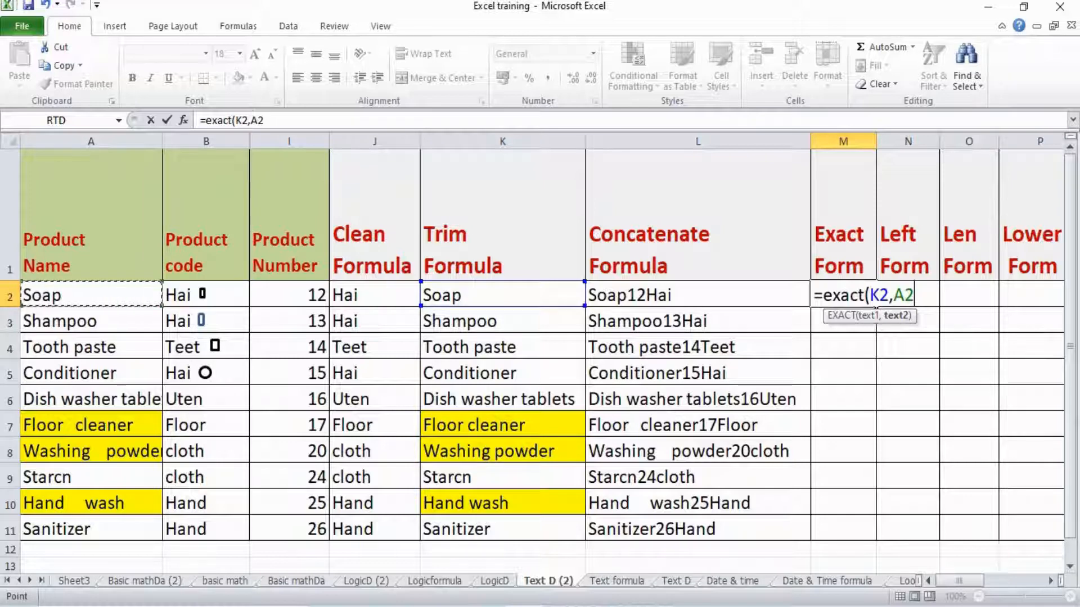
pyautogui.write(')')
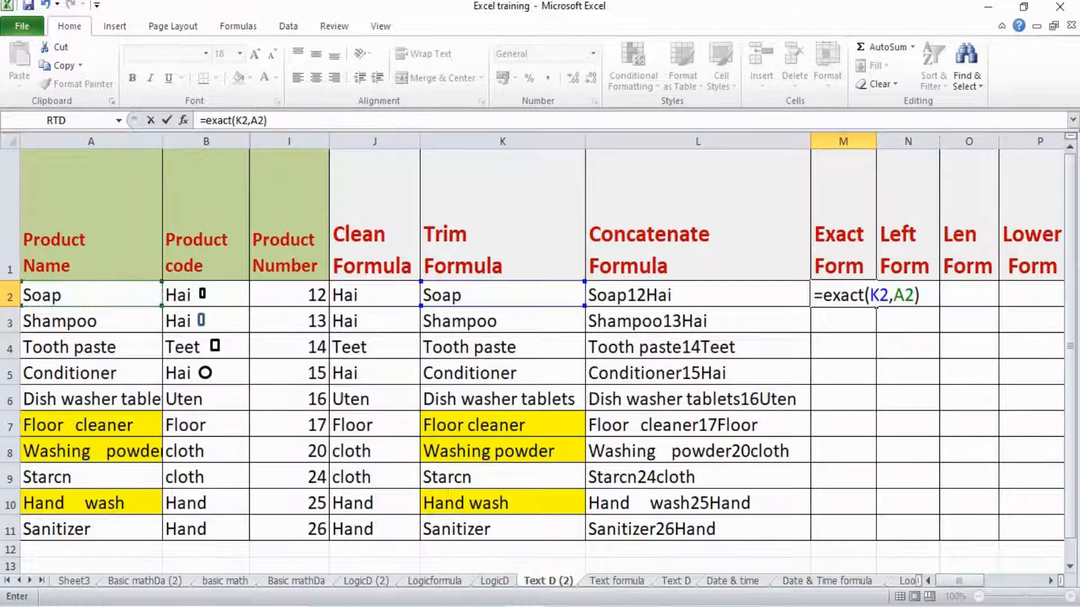
pyautogui.press('Return')
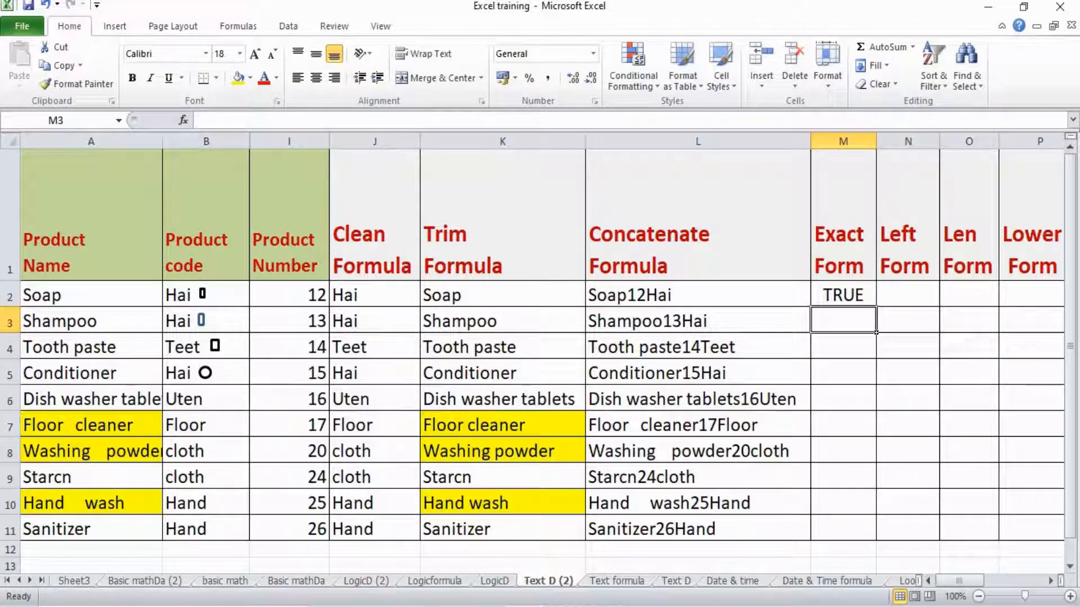
# Copy the M2 EXACT formula to M3:M11 using Paste Special with Formulas.
pyautogui.press('Up')
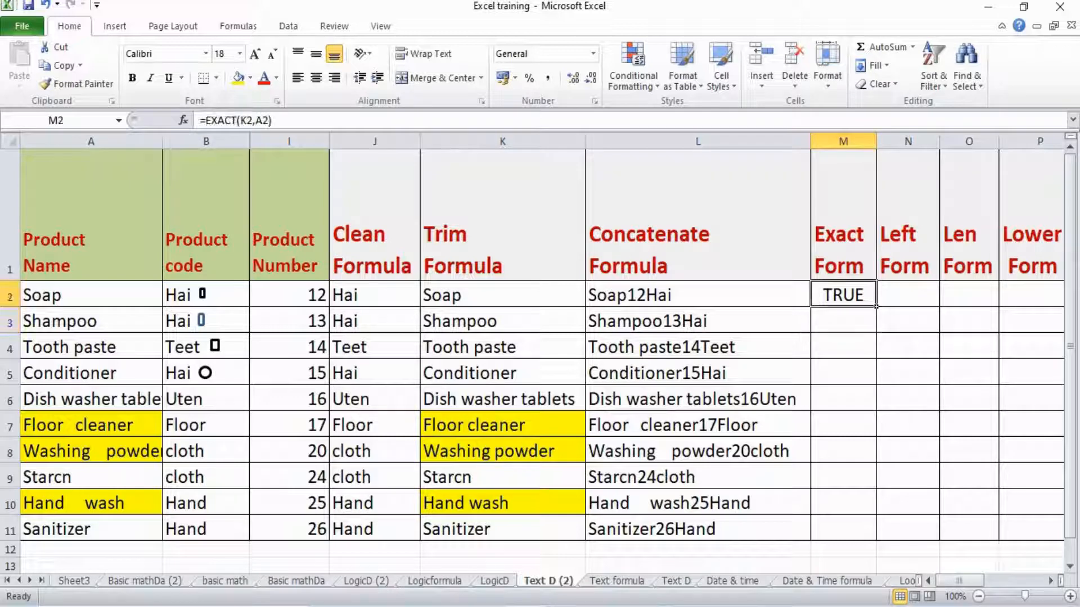
pyautogui.hotkey('ctrl', 'c')
pyautogui.moveTo(843, 320); pyautogui.dragTo(843, 528)
pyautogui.hotkey('alt', 'e')
pyautogui.press('s')
pyautogui.press('f')
pyautogui.press('Return')
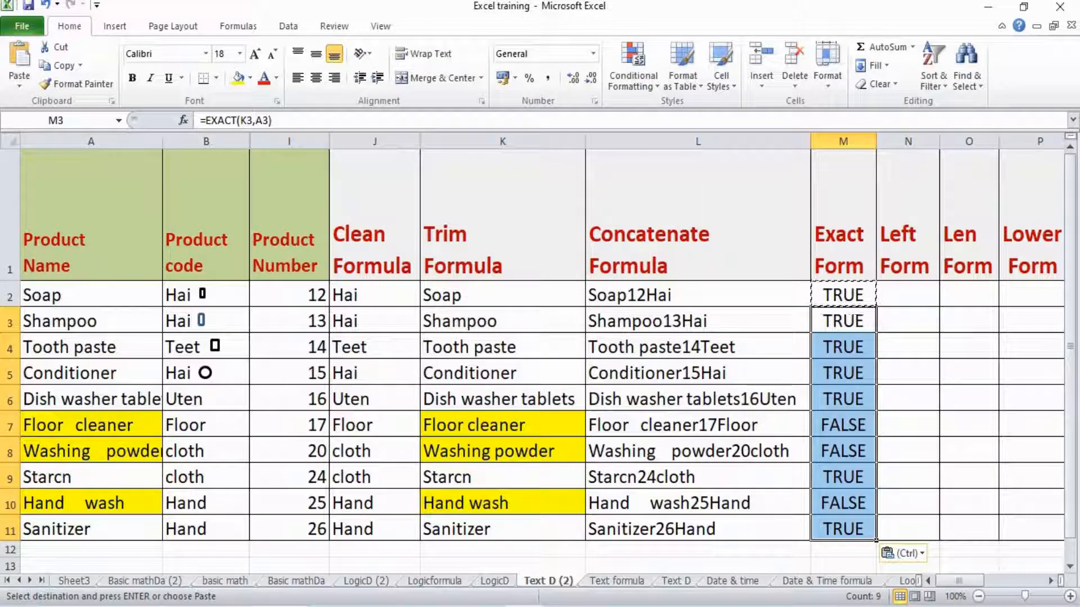
# Check the Exact cells M7, M8 and M10, and change the product name in A9 to Starch to test the comparison in M9.
pyautogui.click(843, 425)
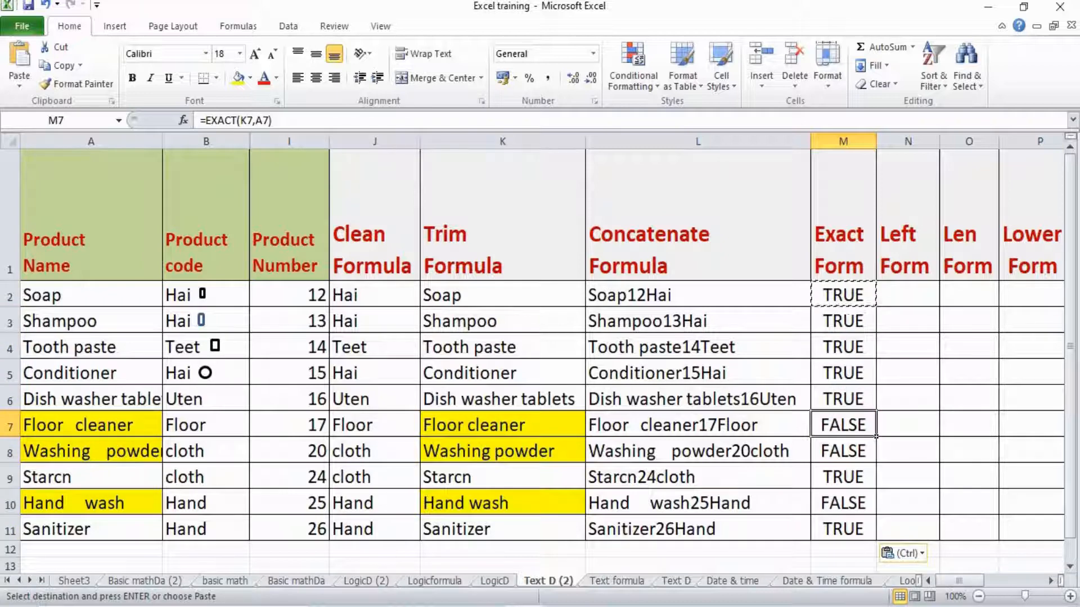
pyautogui.click(843, 452)
pyautogui.click(843, 503)
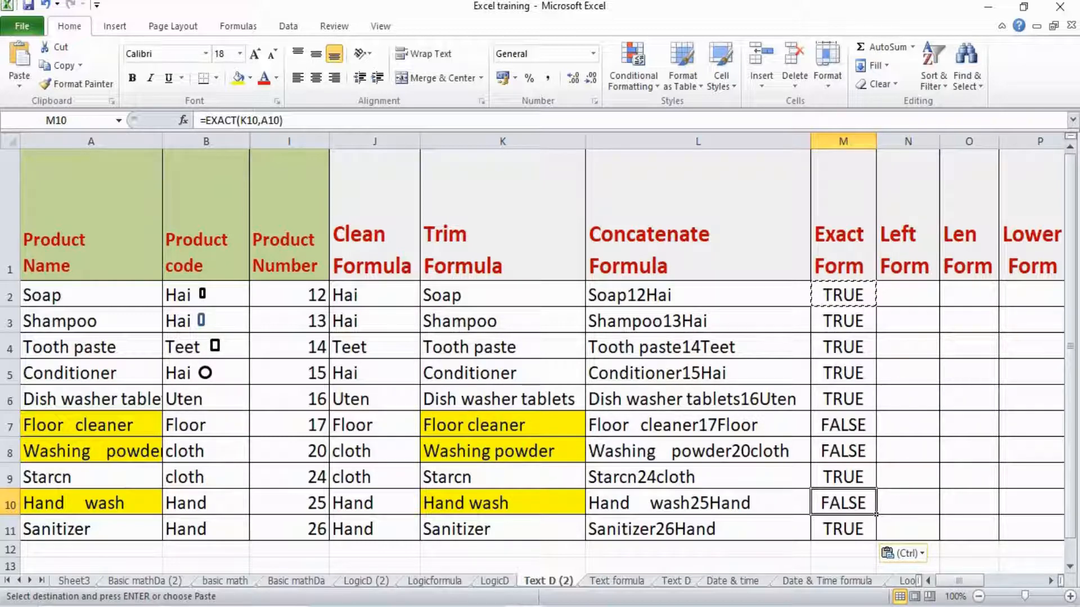
pyautogui.click(875, 435)
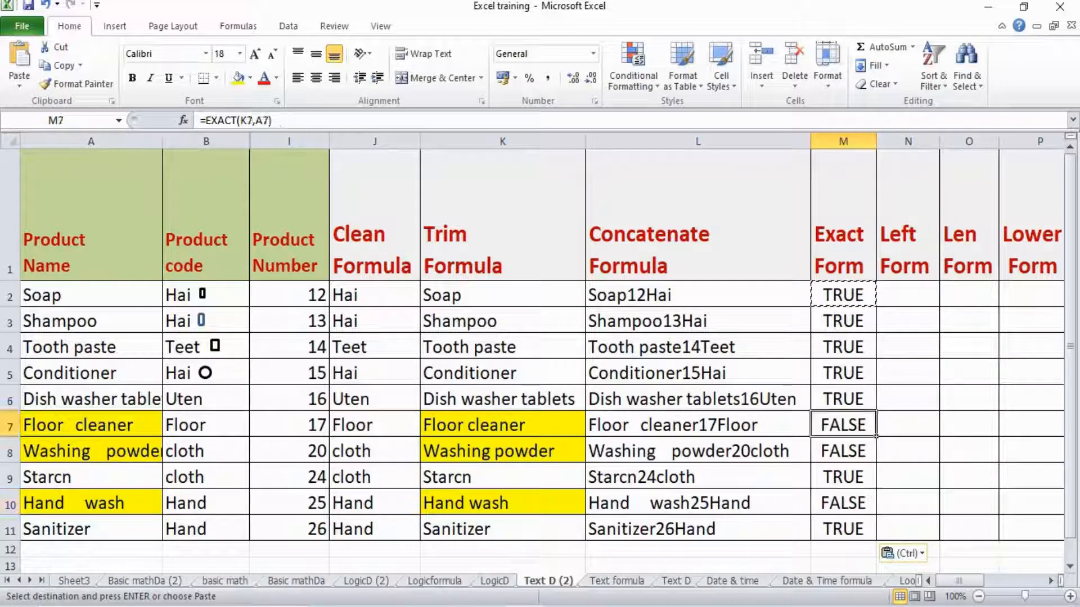
pyautogui.doubleClick(875, 435)
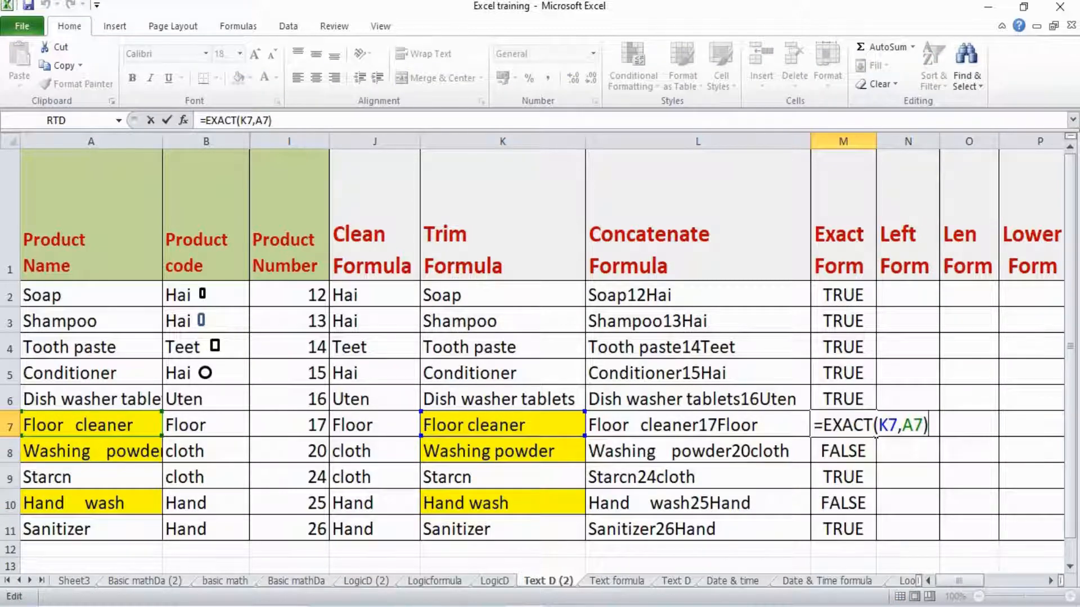
pyautogui.doubleClick(160, 484)
pyautogui.press('BackSpace')
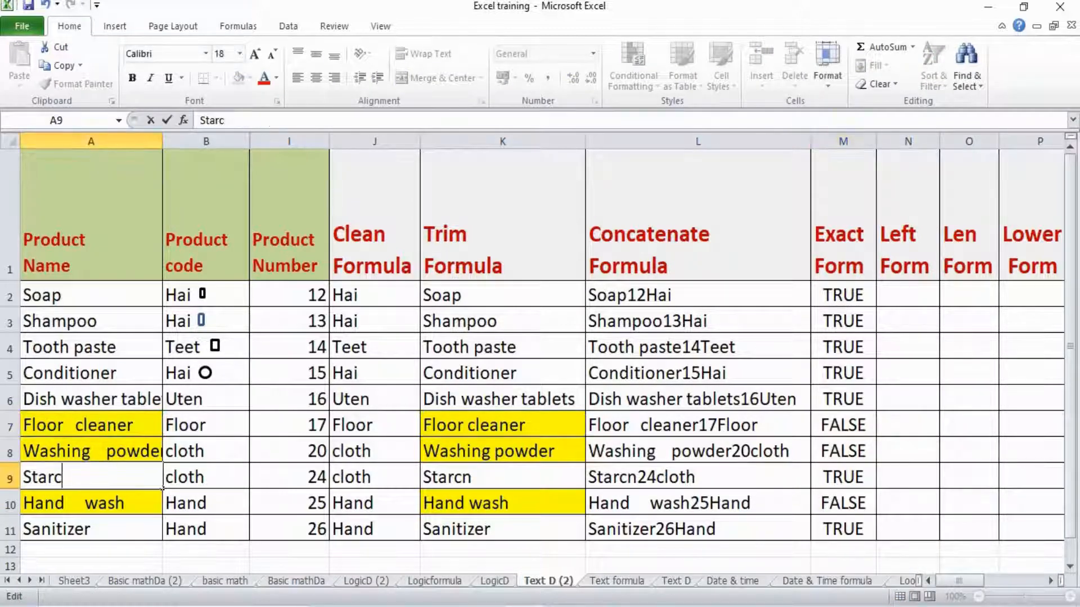
pyautogui.write('h')
pyautogui.press('Return')
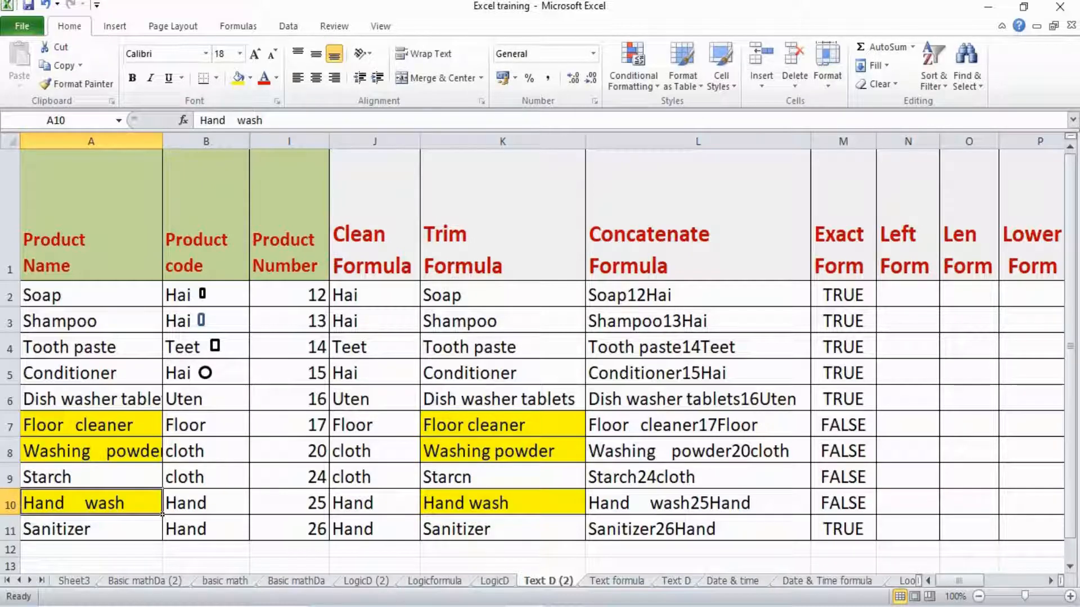
pyautogui.click(843, 477)
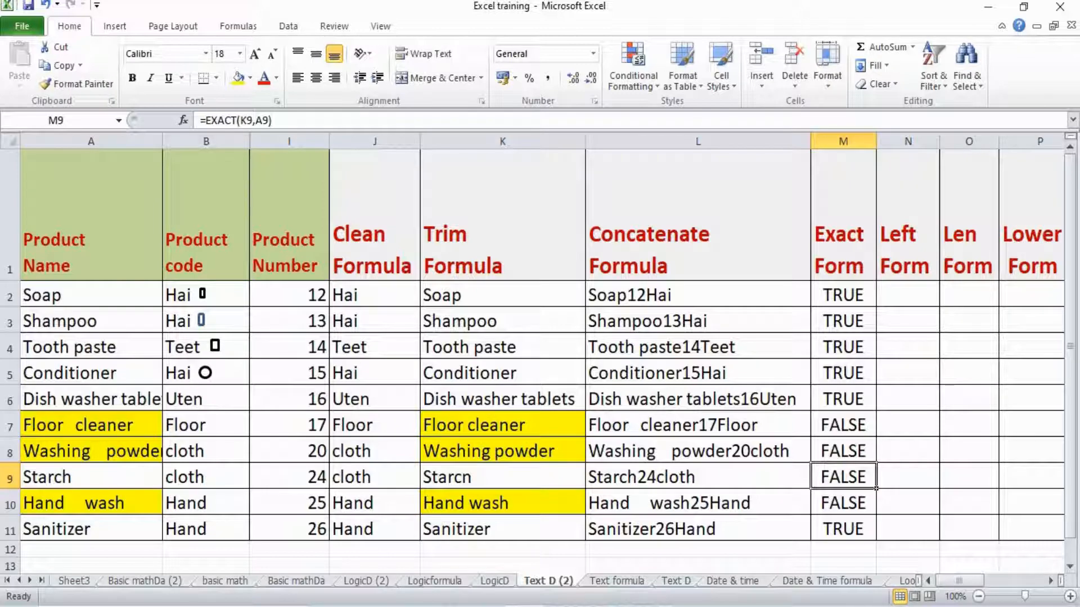
# Review the Left description on the Text formula sheet, and extract soap's first two letters by entering =left(K2,2) in N2 on Text D (2).
pyautogui.hotkey('ctrl', 'pagedown')
pyautogui.press('Right')
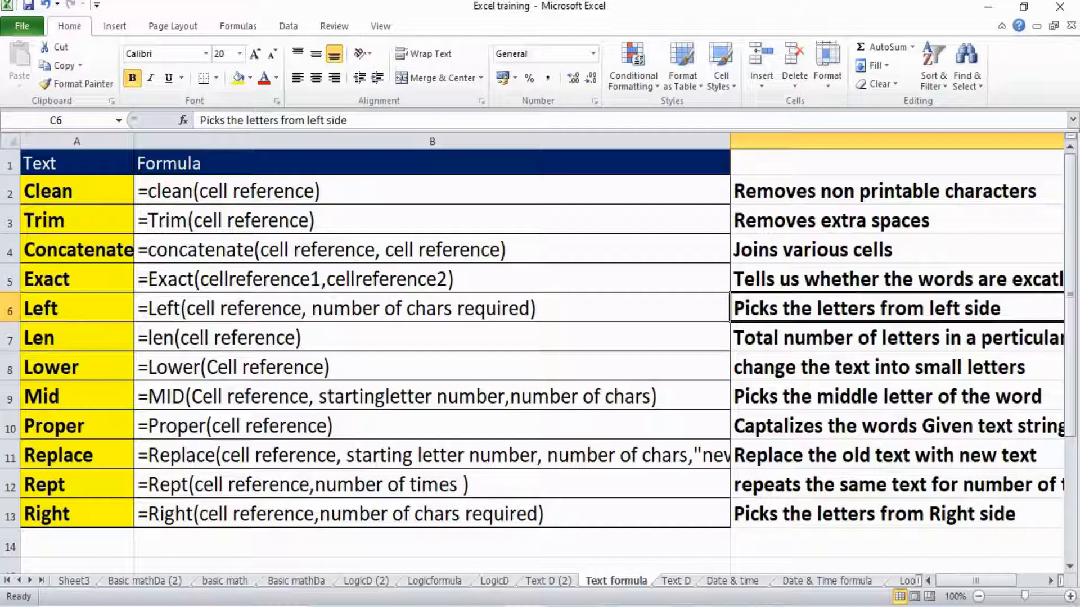
pyautogui.hotkey('ctrl', 'pageup')
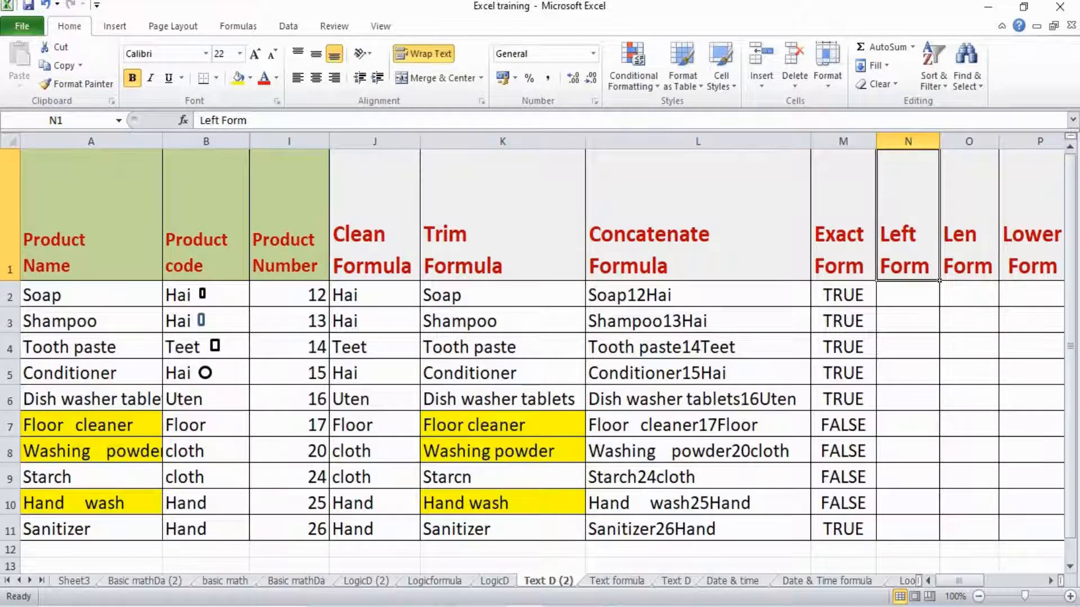
pyautogui.click(908, 295)
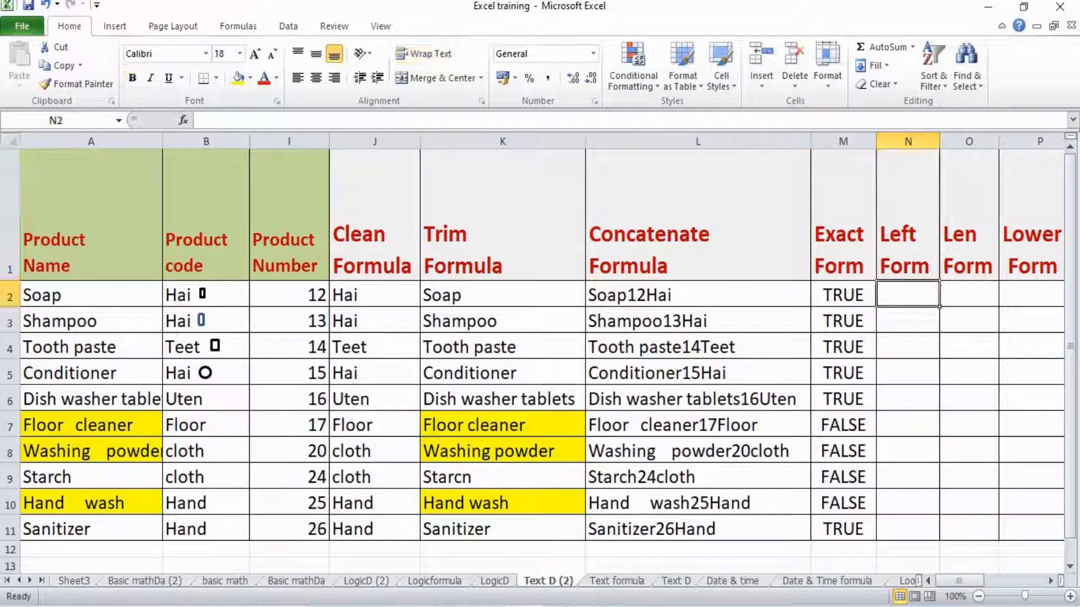
pyautogui.write('=l')
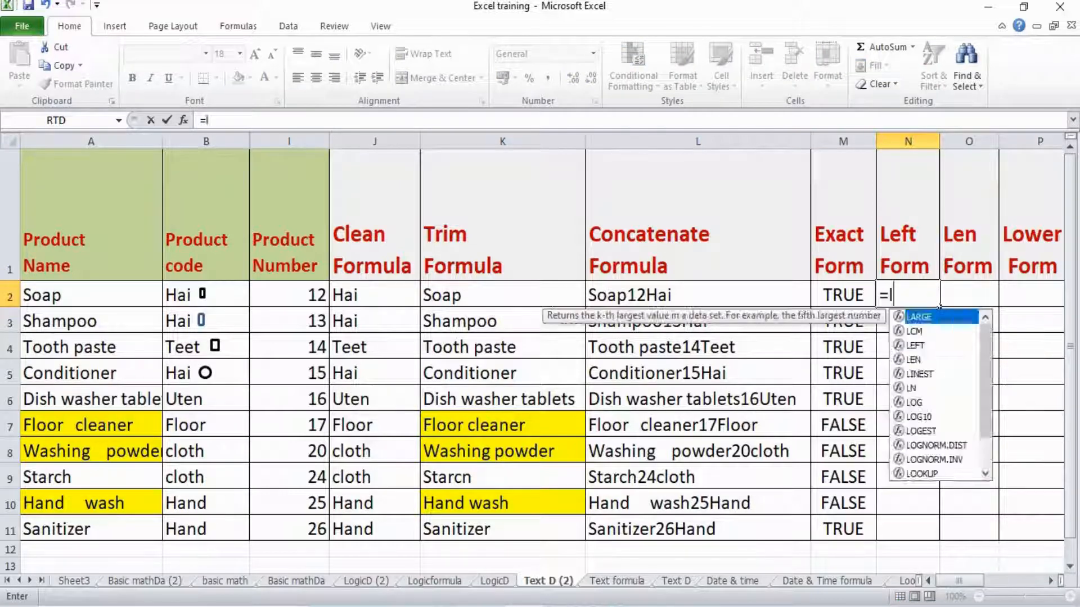
pyautogui.write('eft')
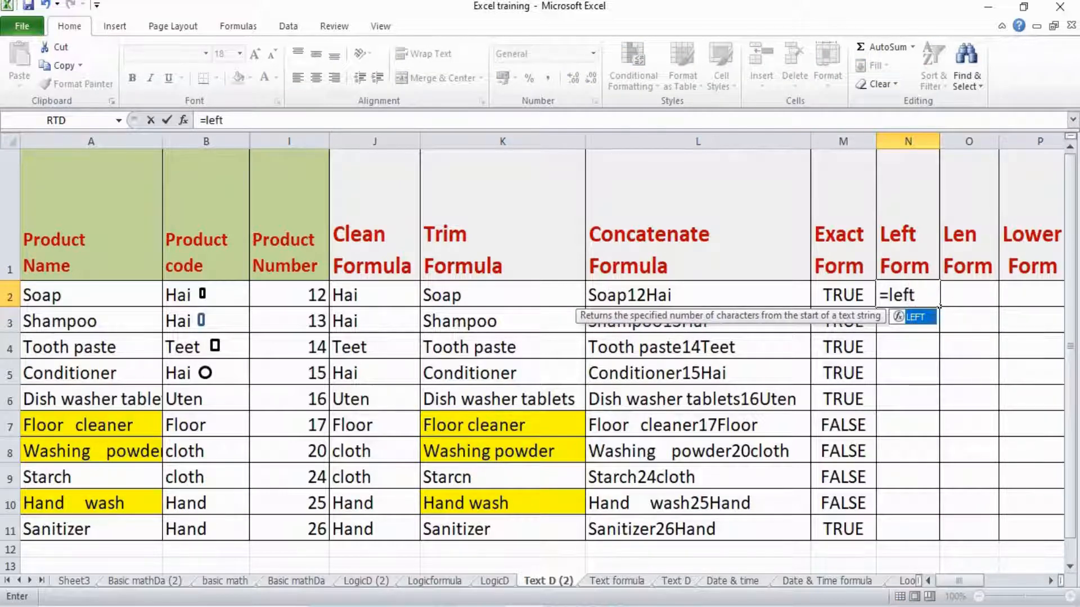
pyautogui.write('(')
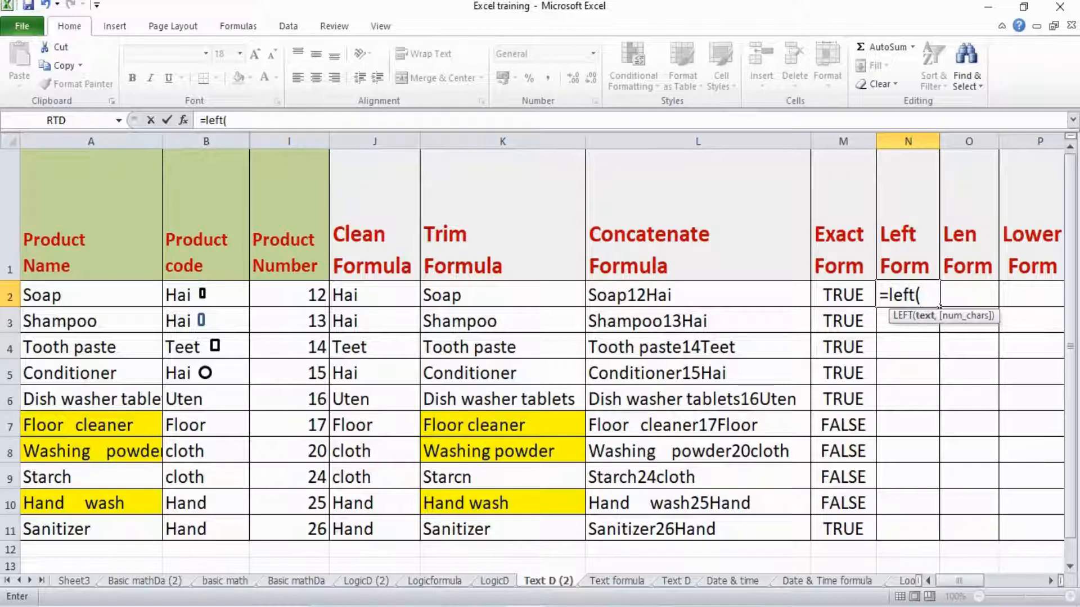
pyautogui.click(502, 295)
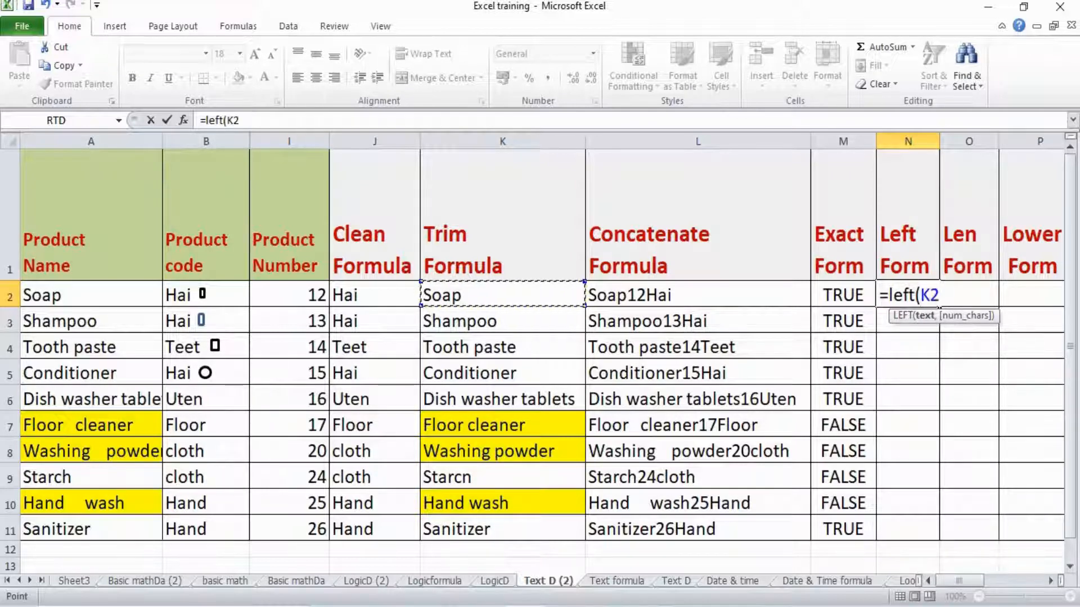
pyautogui.write(',')
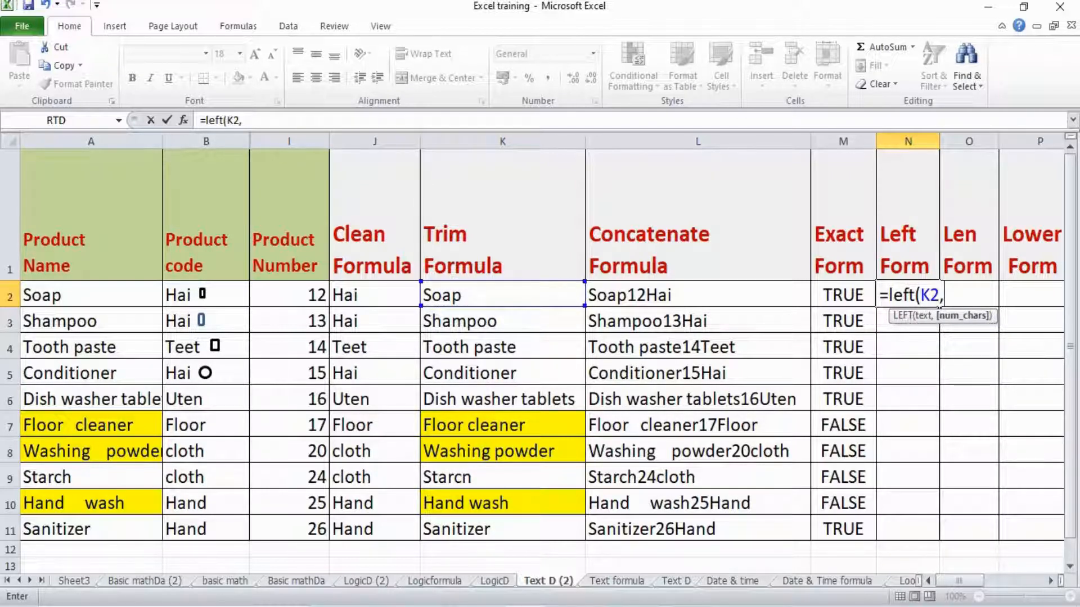
pyautogui.write('2)')
pyautogui.press('Return')
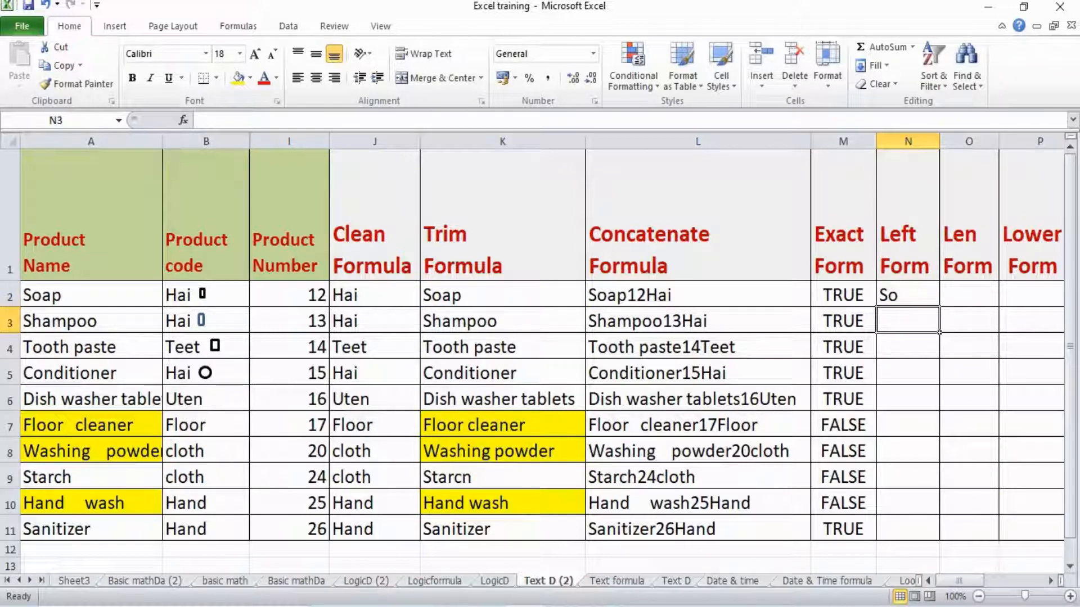
# Check the LEFT formula in N2 against the trimmed name in K2, and copy it to N3:N11 using Paste Special.
pyautogui.click(502, 295)
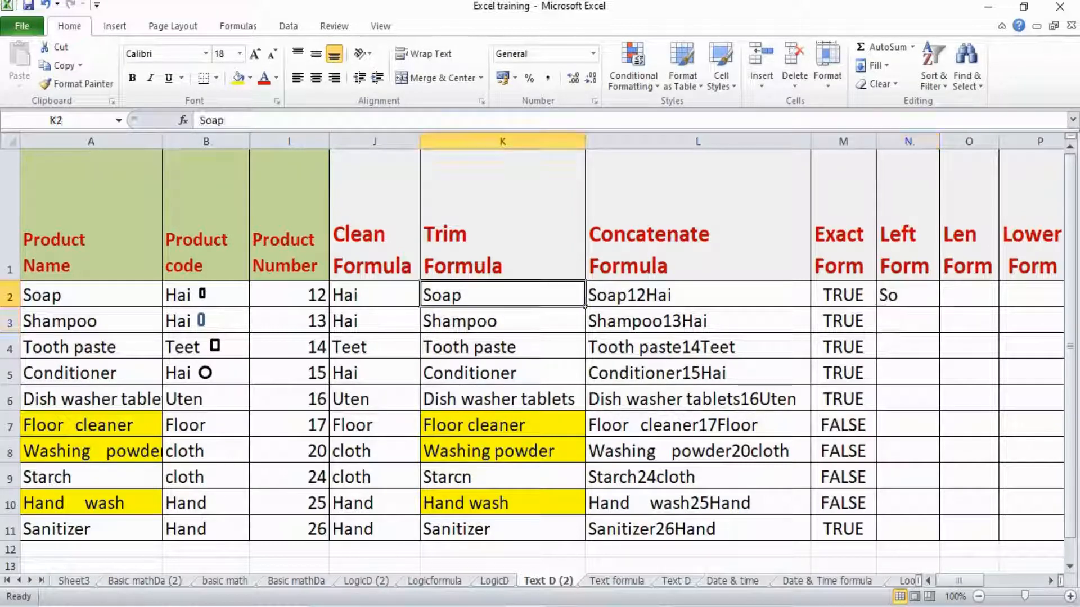
pyautogui.click(923, 296)
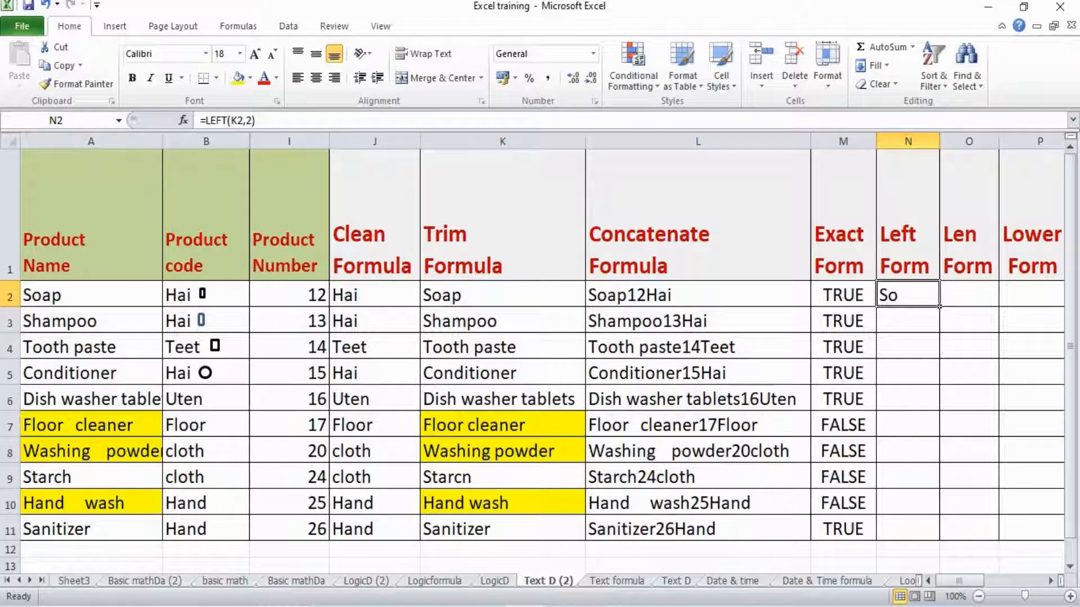
pyautogui.doubleClick(923, 297)
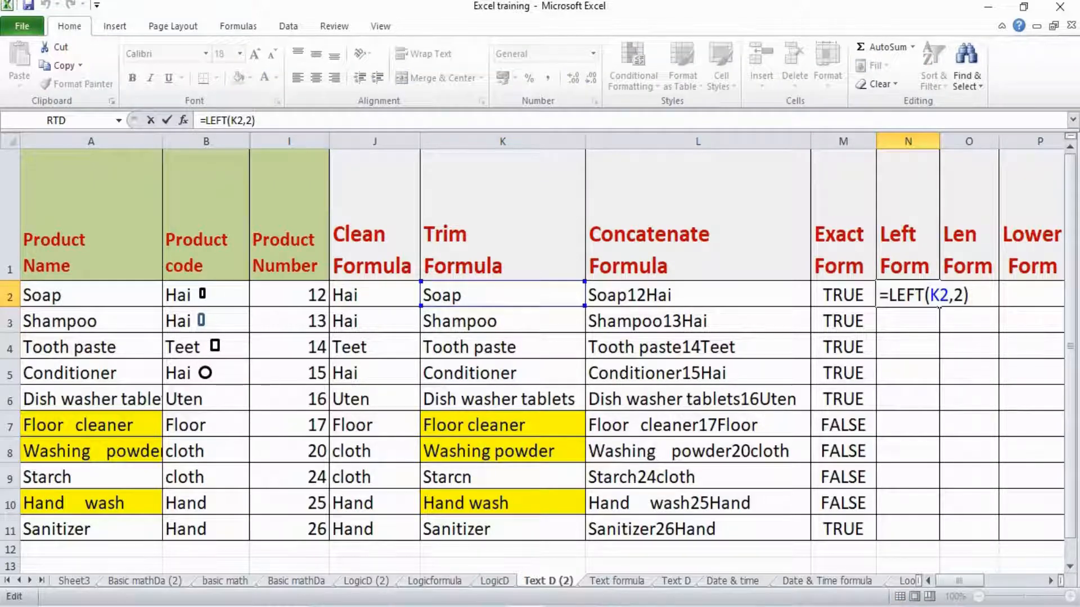
pyautogui.press('Return')
pyautogui.click(923, 295)
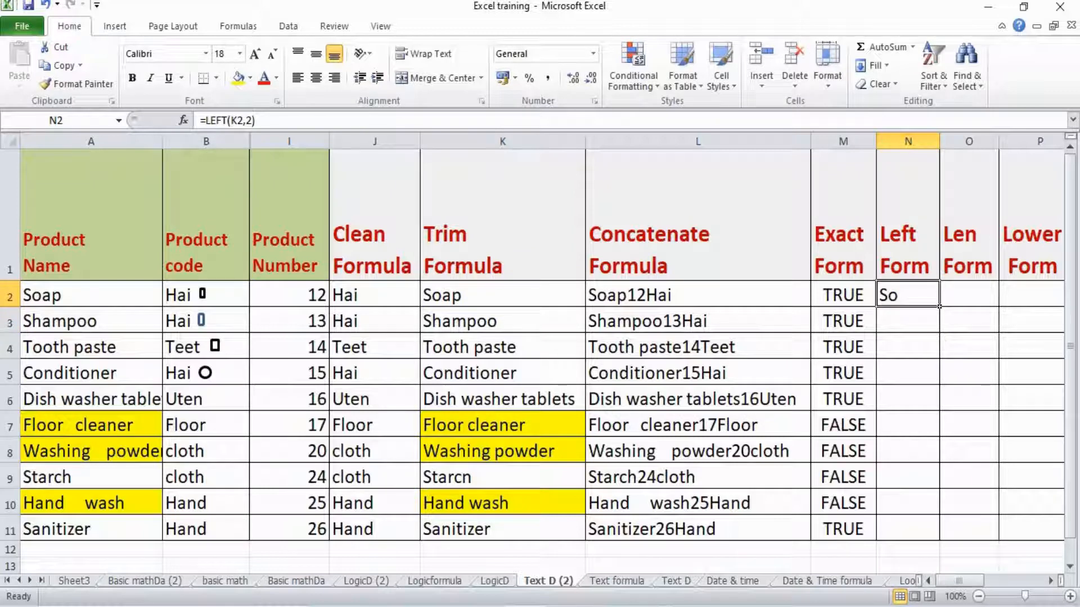
pyautogui.hotkey('ctrl', 'c')
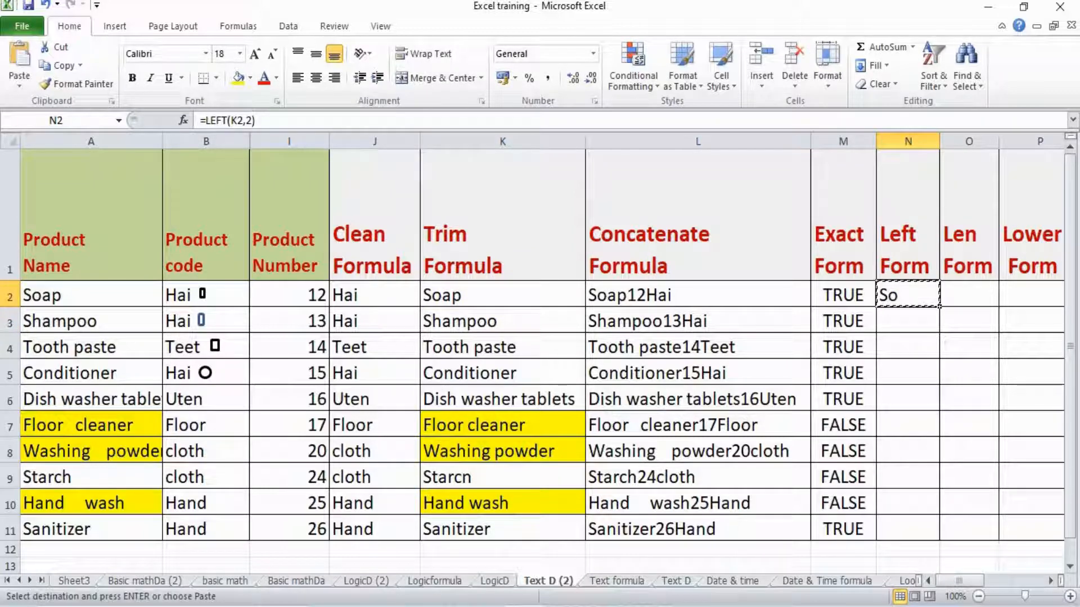
pyautogui.press('Down')
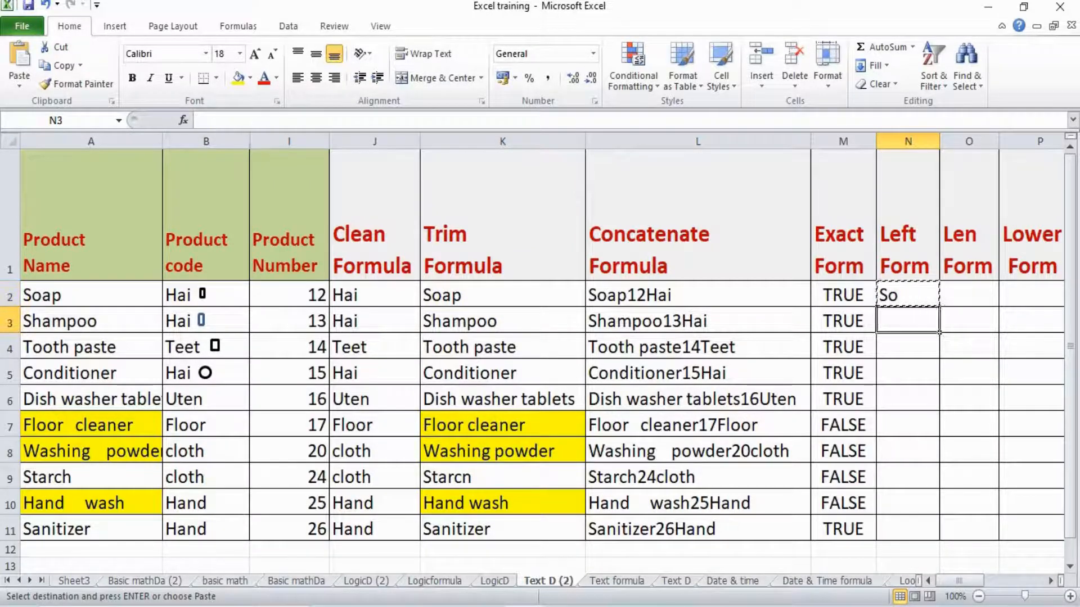
pyautogui.press('Left')
pyautogui.hotkey('shift', 'Down')
pyautogui.hotkey('shift', 'Down')
pyautogui.press('Right')
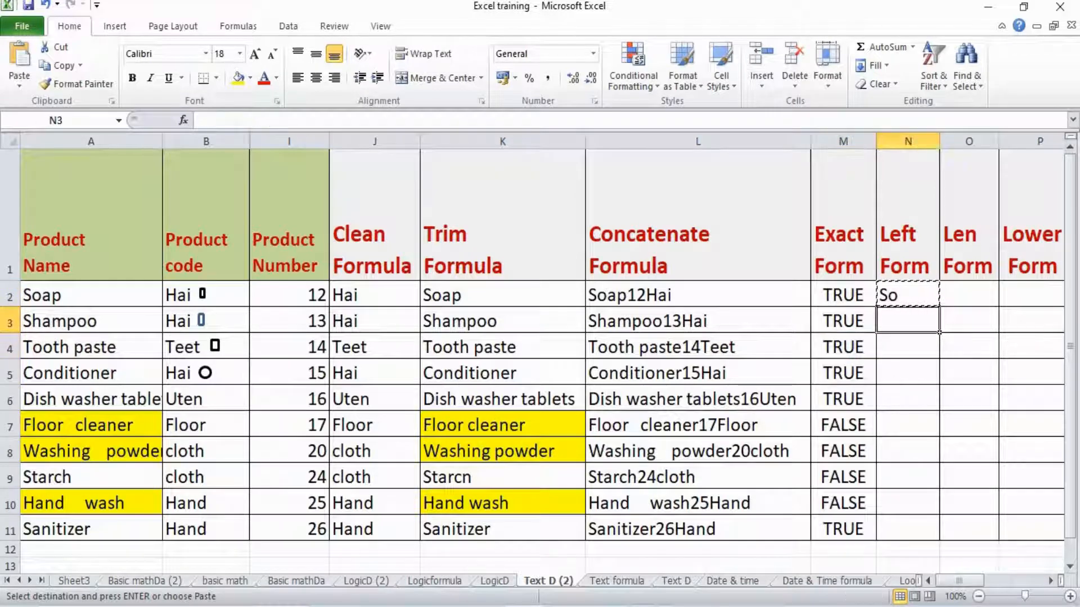
pyautogui.hotkey('shift', 'Down')
pyautogui.hotkey('shift', 'Down')
pyautogui.hotkey('shift', 'Down')
pyautogui.hotkey('shift', 'Down')
pyautogui.hotkey('shift', 'Down')
pyautogui.hotkey('shift', 'Down')
pyautogui.hotkey('shift', 'Down')
pyautogui.hotkey('shift', 'Down')
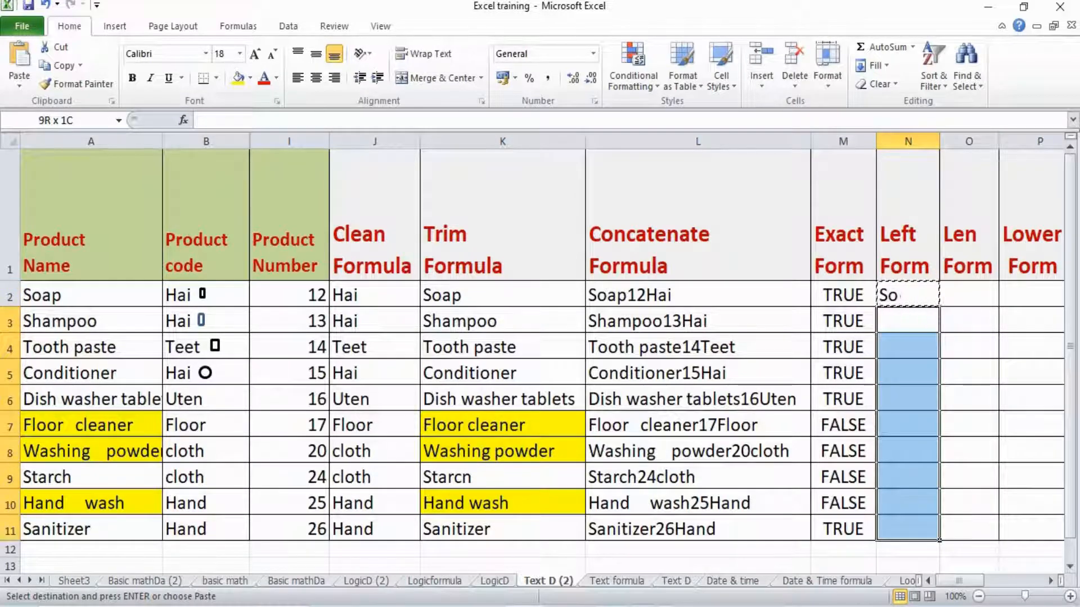
pyautogui.hotkey('alt', 'e')
pyautogui.press('s')
pyautogui.press('Return')
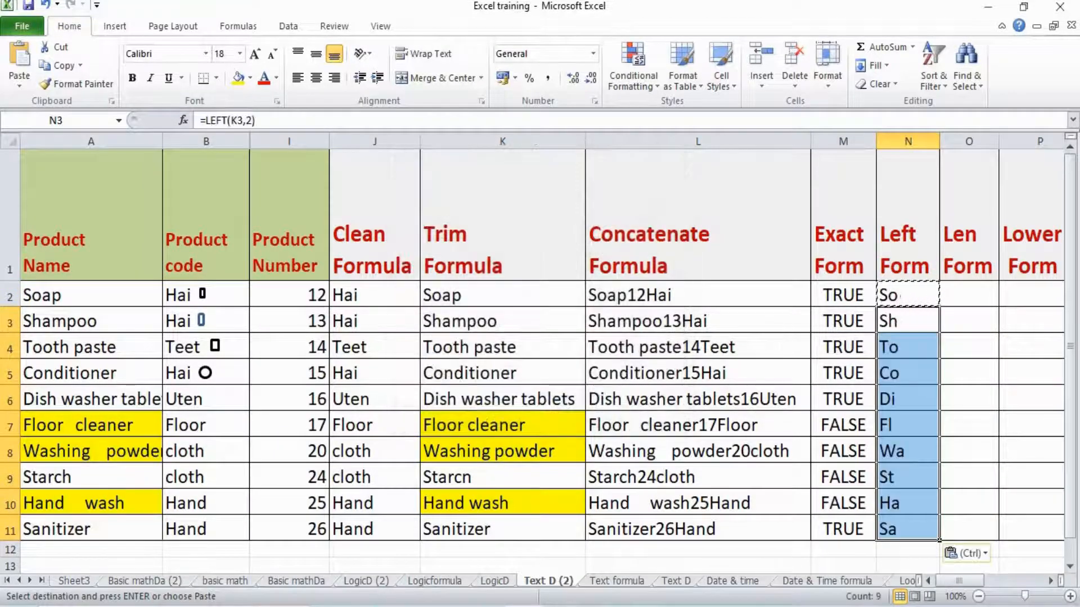
# Edit the LEFT formula in N3 for shampoo by removing its number-of-characters value.
pyautogui.click(908, 321)
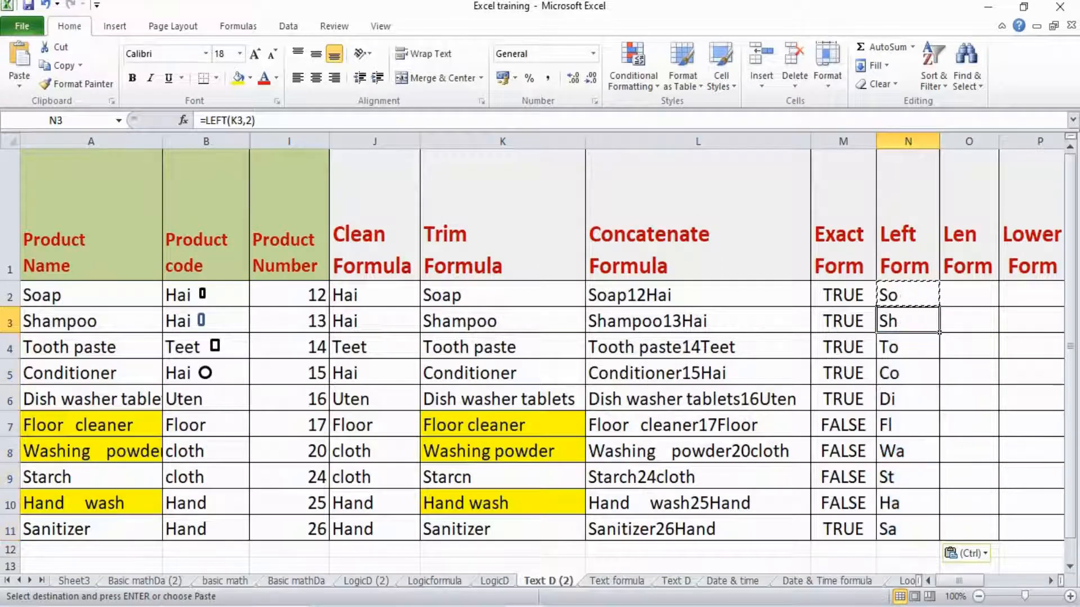
pyautogui.press('F2')
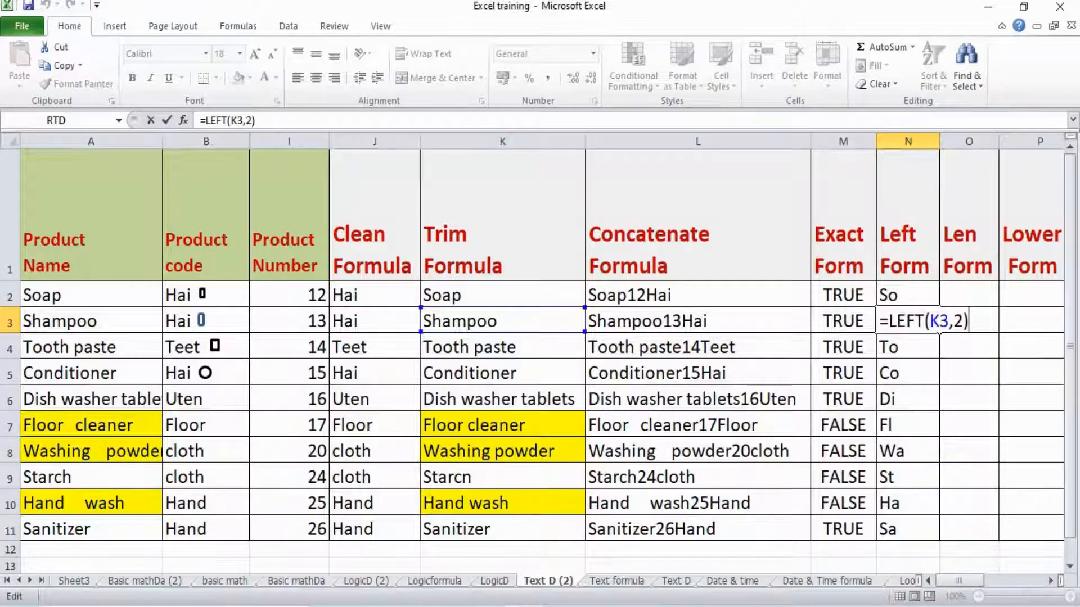
pyautogui.press('Left')
pyautogui.press('BackSpace')
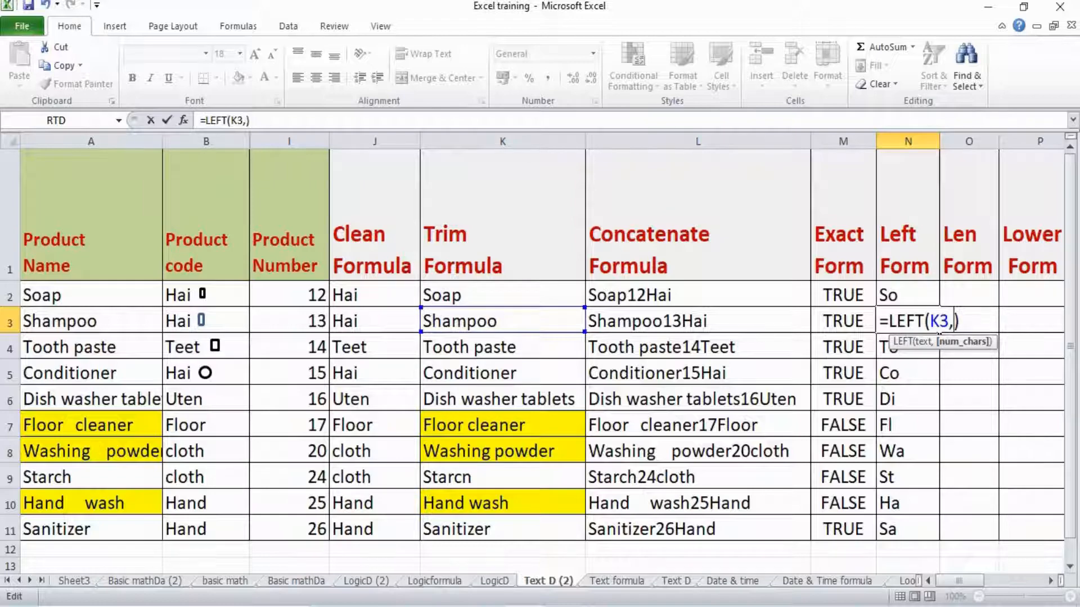
# Set the number of characters in the LEFT formula in N3 to 3 and review the formula.
pyautogui.write('3')
pyautogui.press('Return')
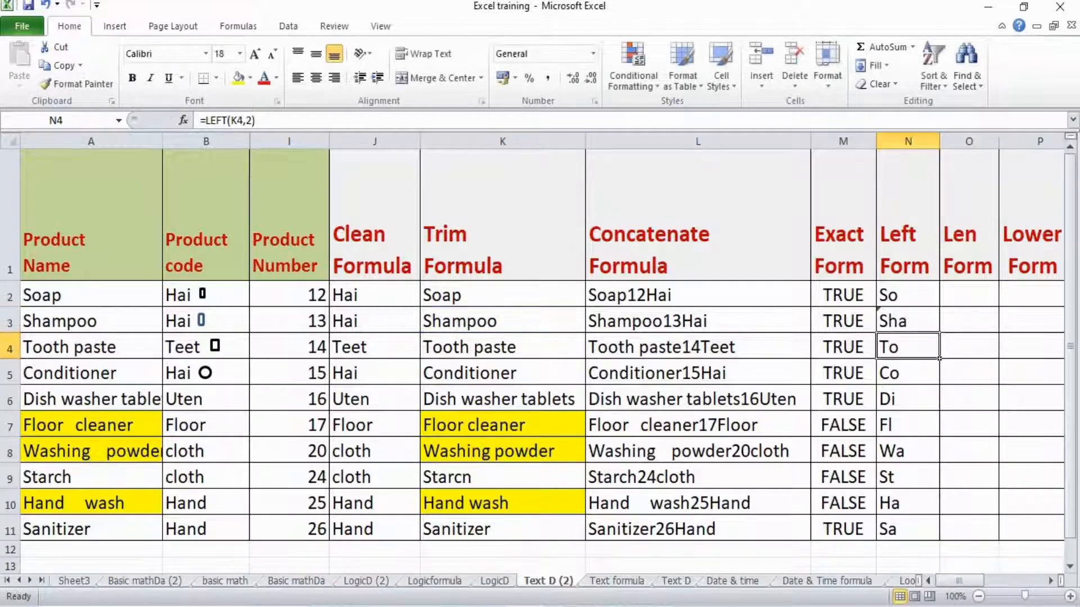
pyautogui.press('Up')
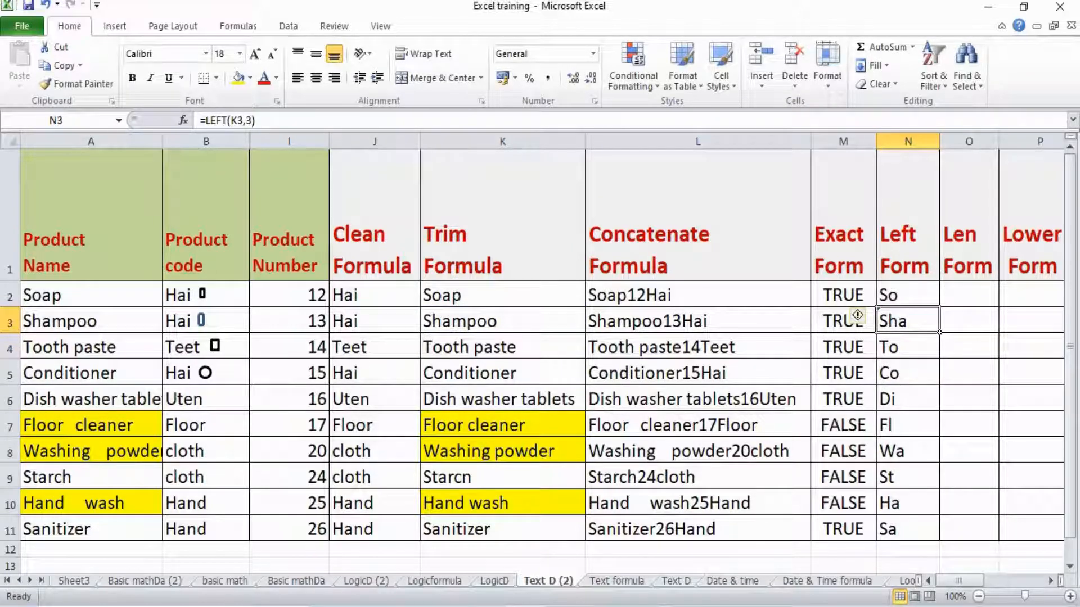
pyautogui.press('F2')
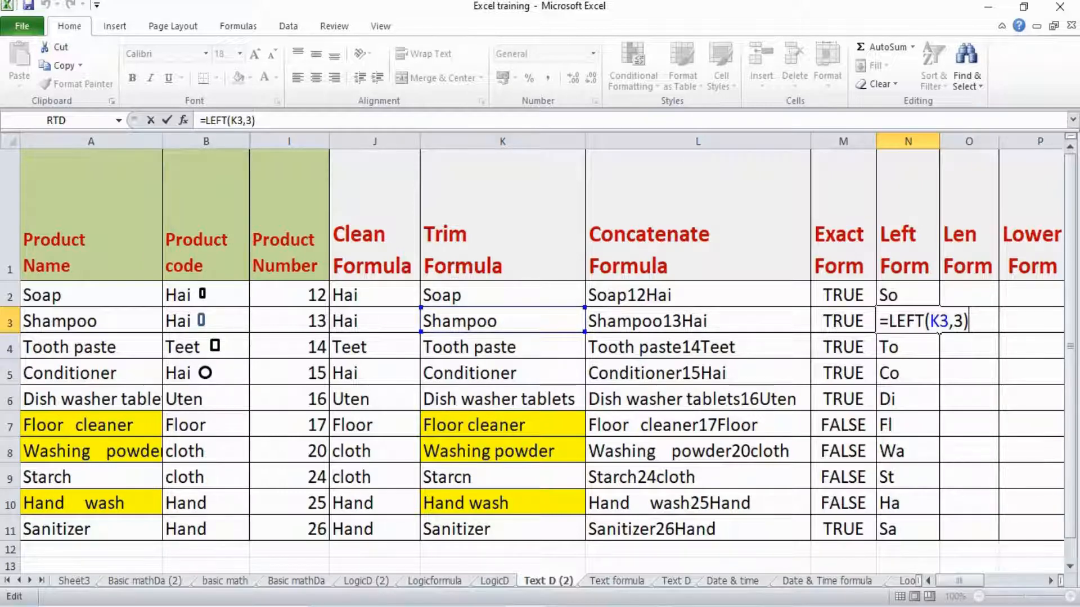
pyautogui.hotkey('ctrl', 'Return')
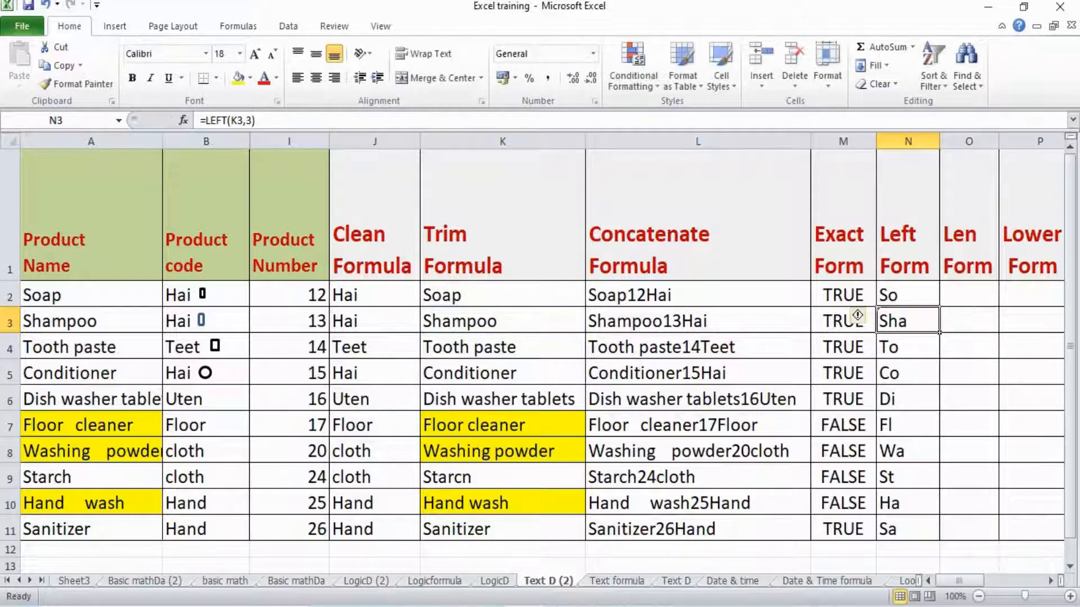
# Look up Len on the Text formula sheet and enter =LEN(K2) in cell O2 of the Text D (2) sheet.
pyautogui.hotkey('ctrl', 'pagedown')
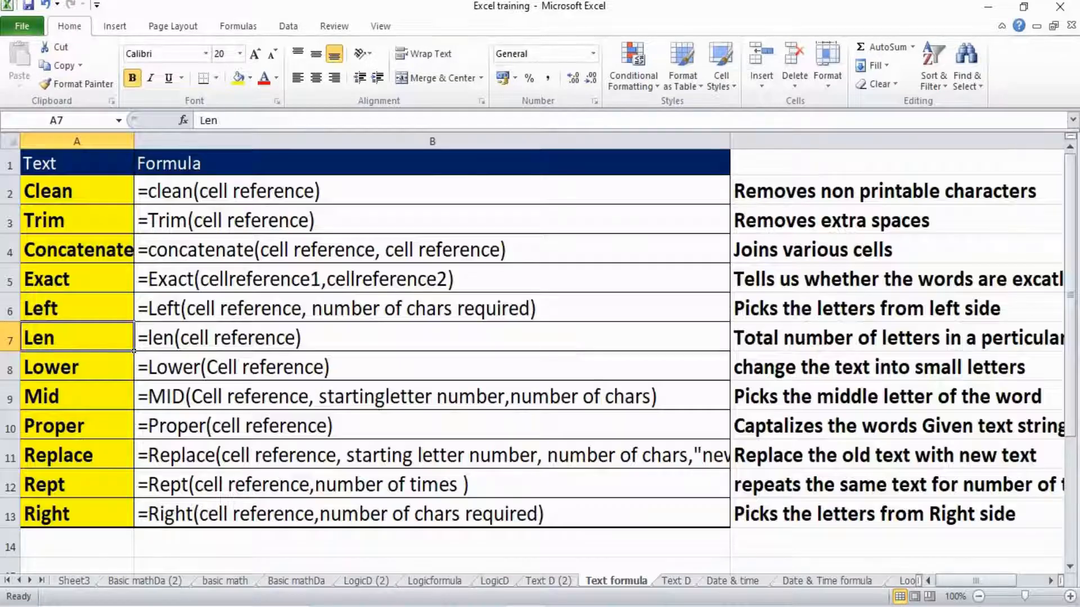
pyautogui.click(432, 338)
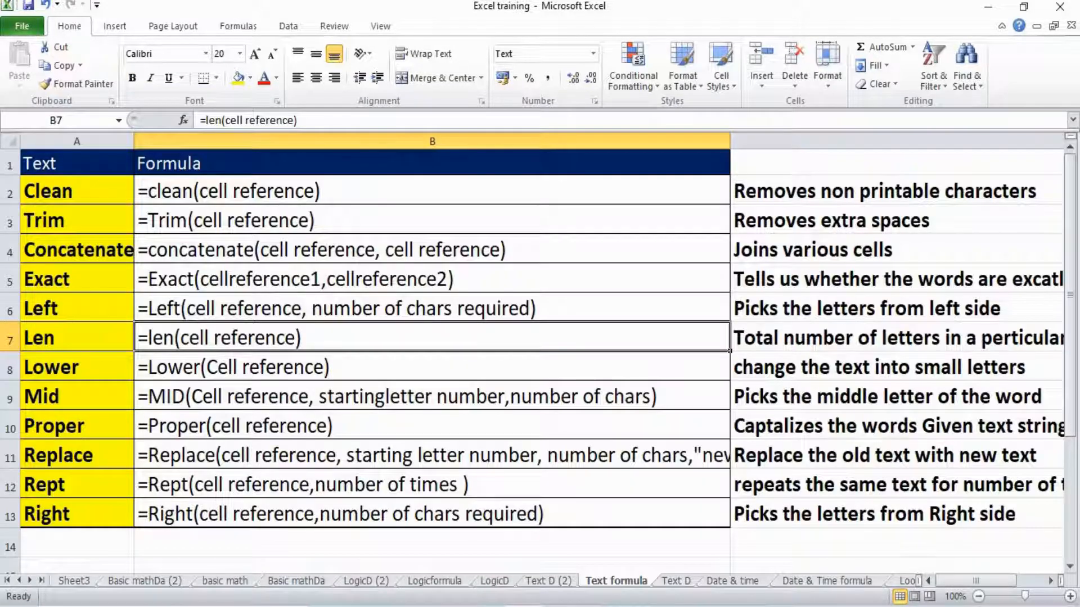
pyautogui.click(897, 337)
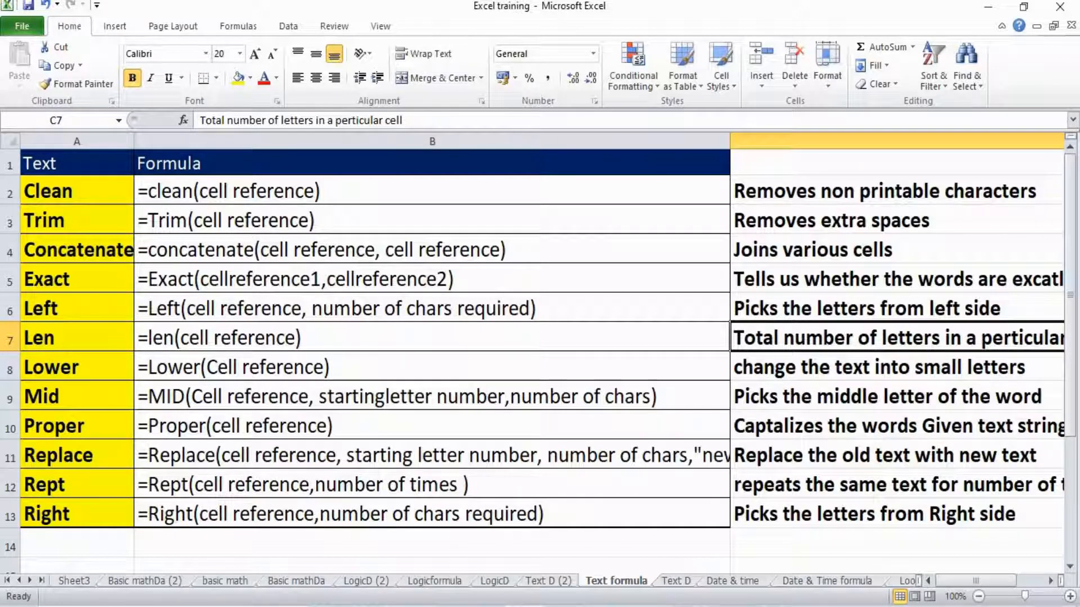
pyautogui.hotkey('ctrl', 'pageup')
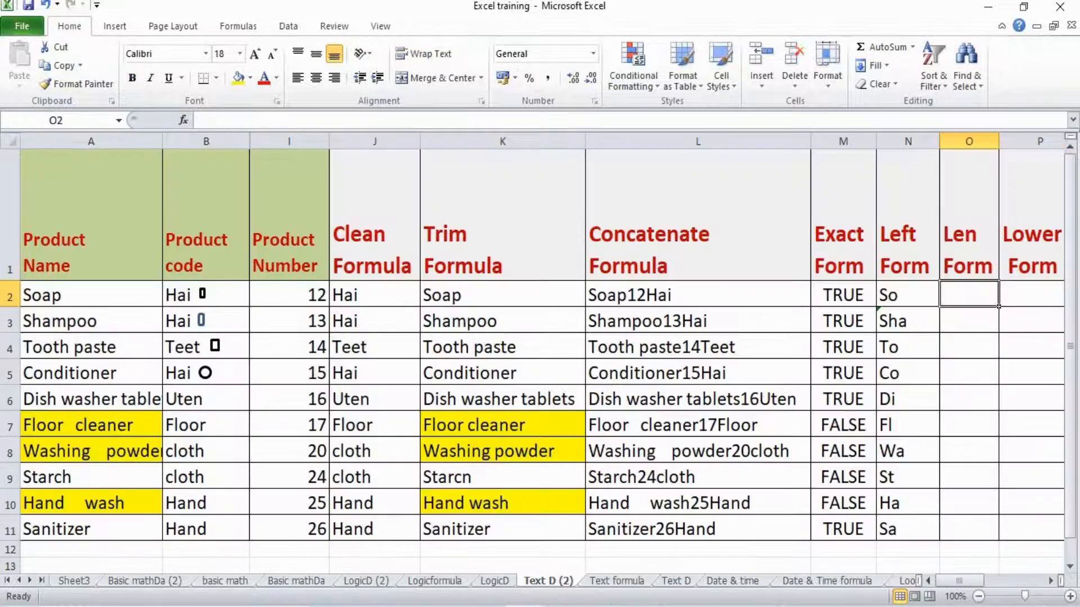
pyautogui.write('=')
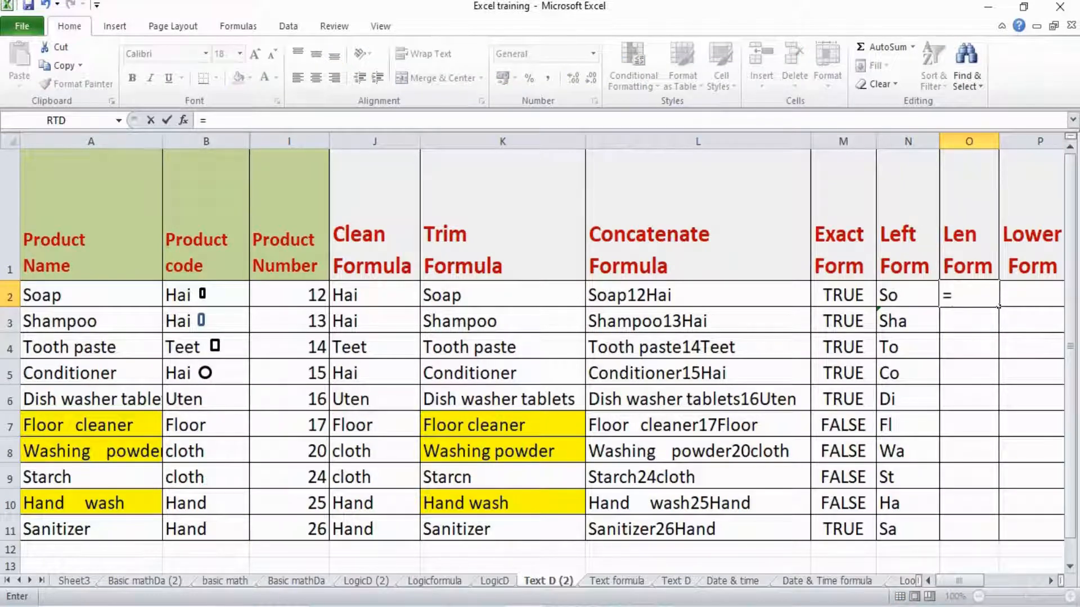
pyautogui.write('len(')
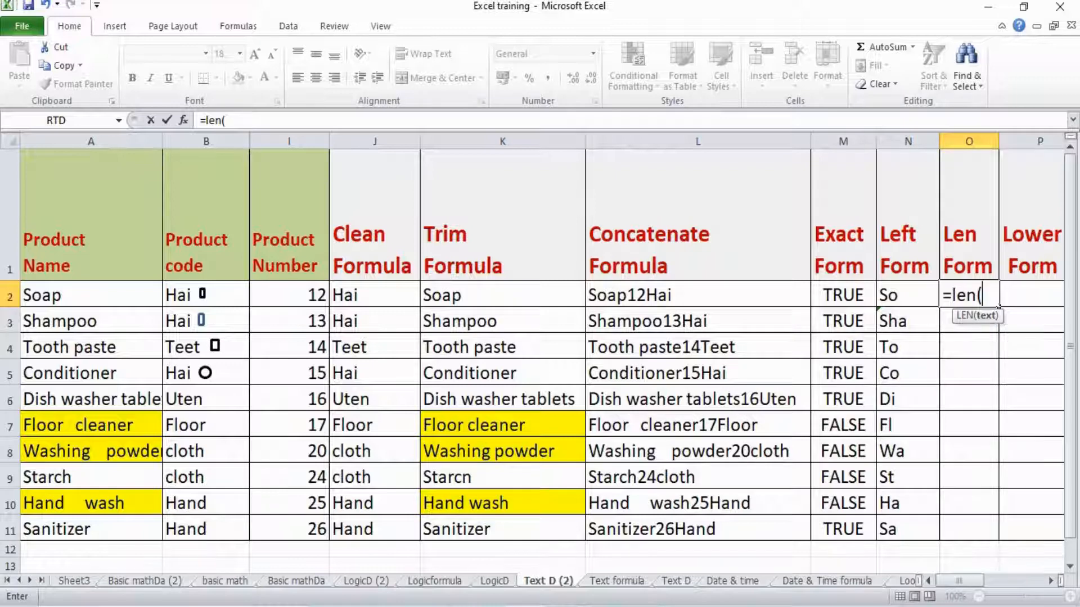
pyautogui.click(502, 295)
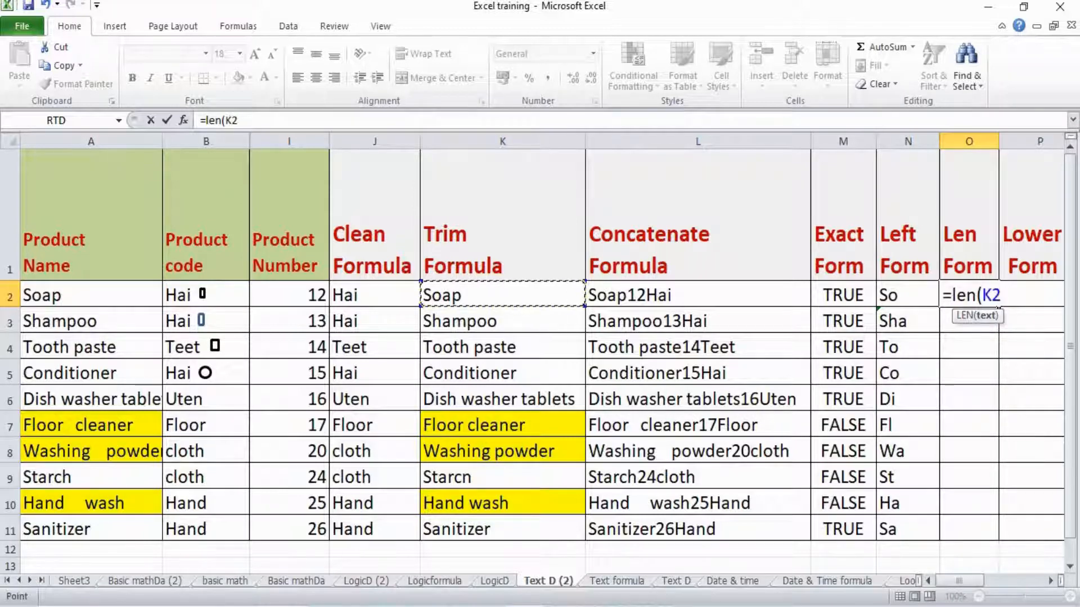
pyautogui.write(')')
pyautogui.press('Return')
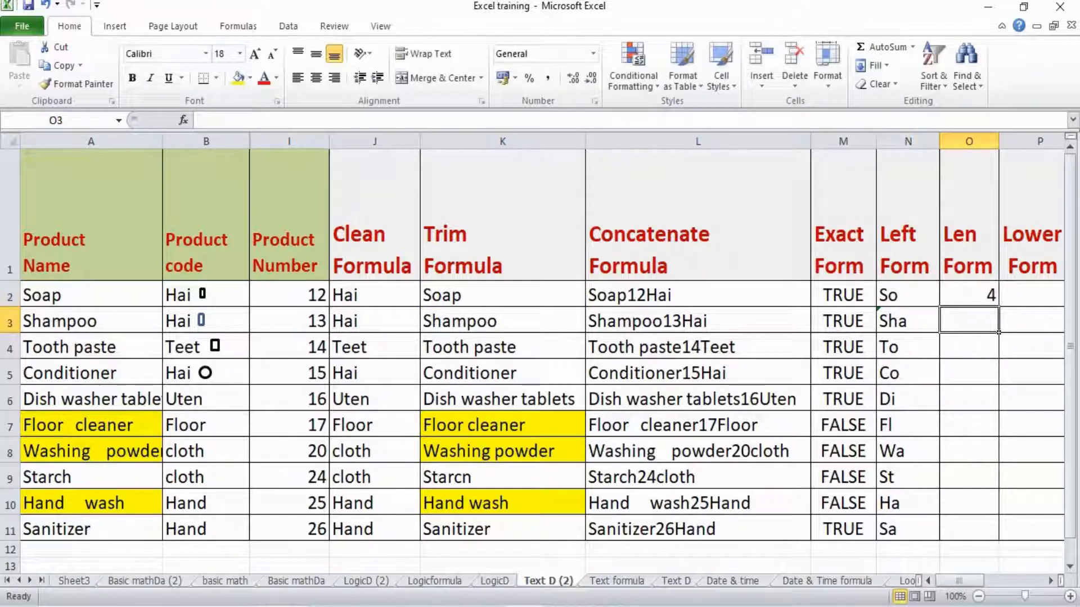
pyautogui.click(502, 295)
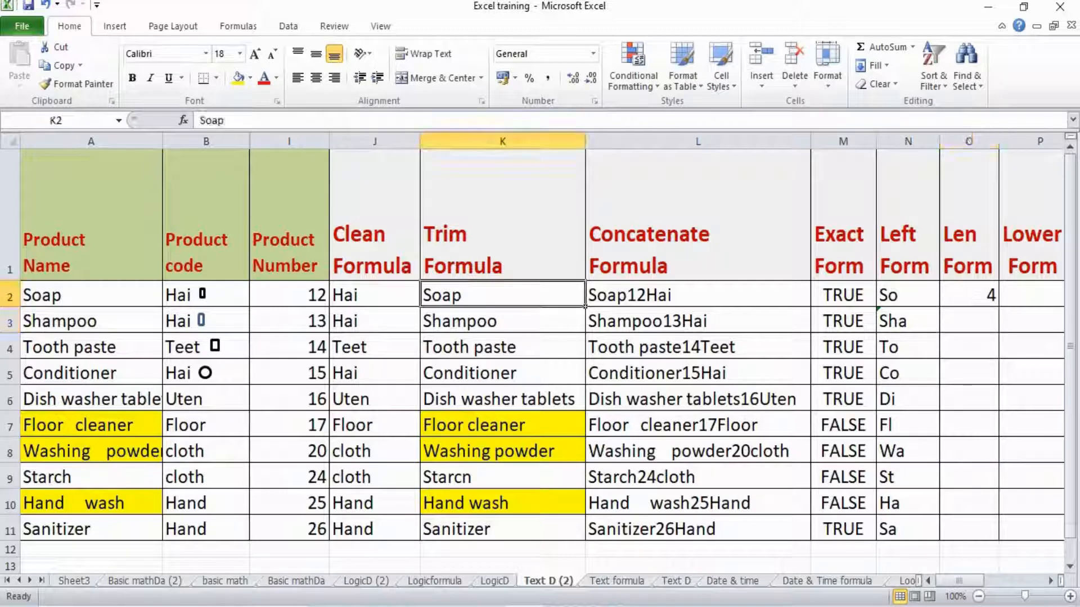
pyautogui.click(969, 294)
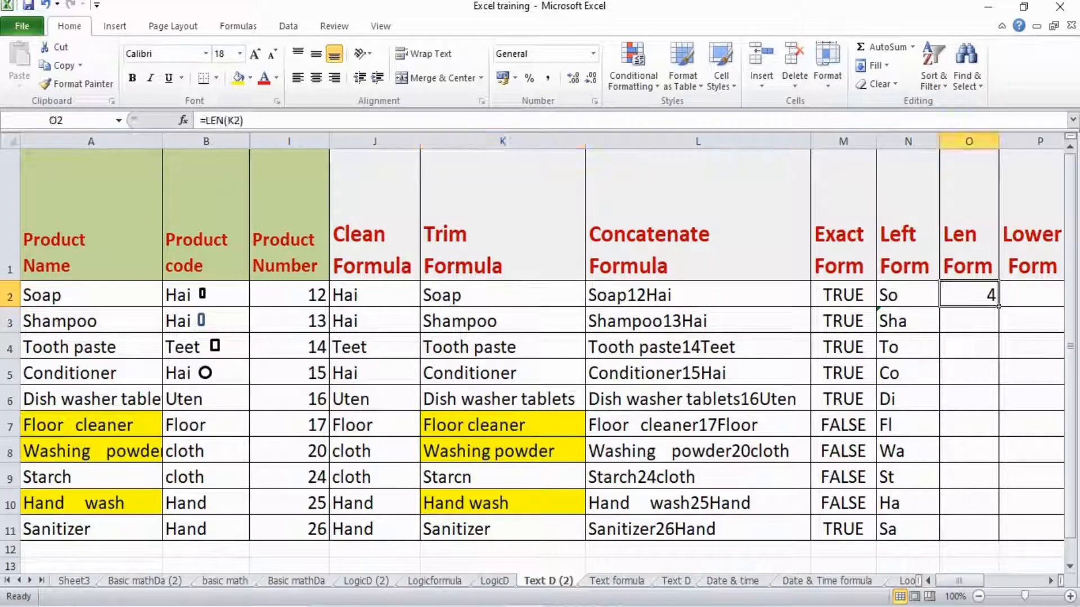
pyautogui.press('F2')
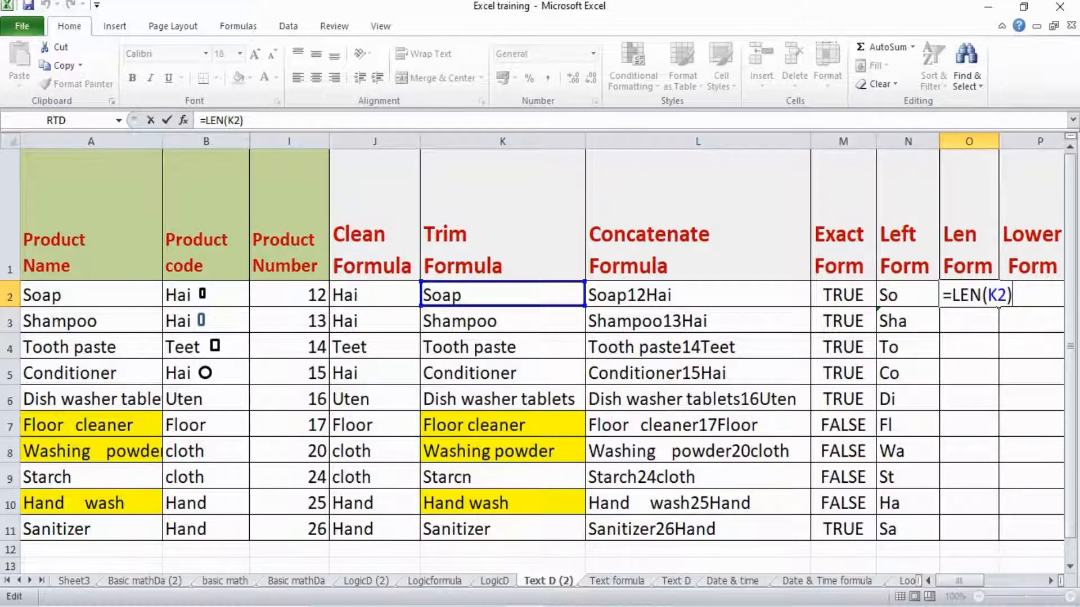
pyautogui.click(582, 330)
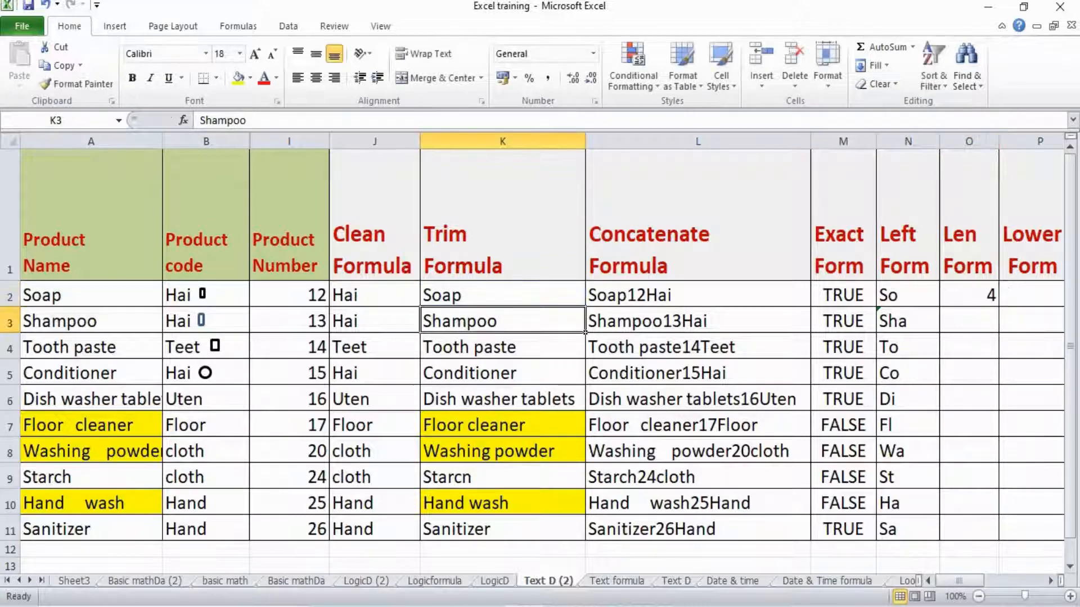
# Copy the LEN formula from O2 into O3:O11 using Paste Special with the Formulas option.
pyautogui.click(968, 293)
pyautogui.hotkey('ctrl', 'c')
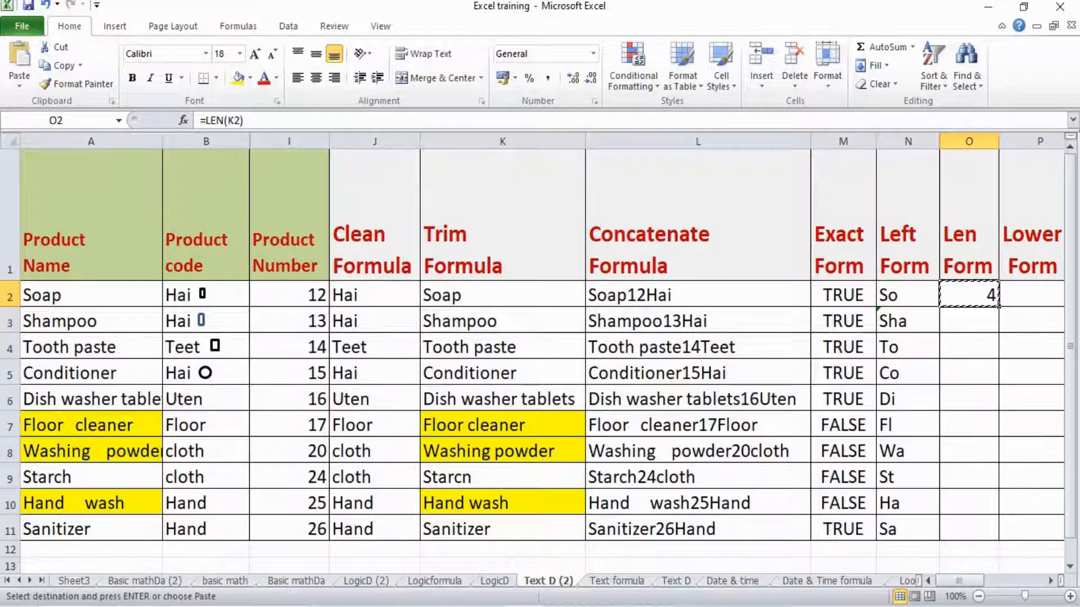
pyautogui.moveTo(968, 319); pyautogui.dragTo(968, 428)
pyautogui.hotkey('shift', 'Down')
pyautogui.hotkey('shift', 'Down')
pyautogui.hotkey('shift', 'Down')
pyautogui.hotkey('shift', 'Down')
pyautogui.hotkey('alt', 'e')
pyautogui.press('s')
pyautogui.press('f')
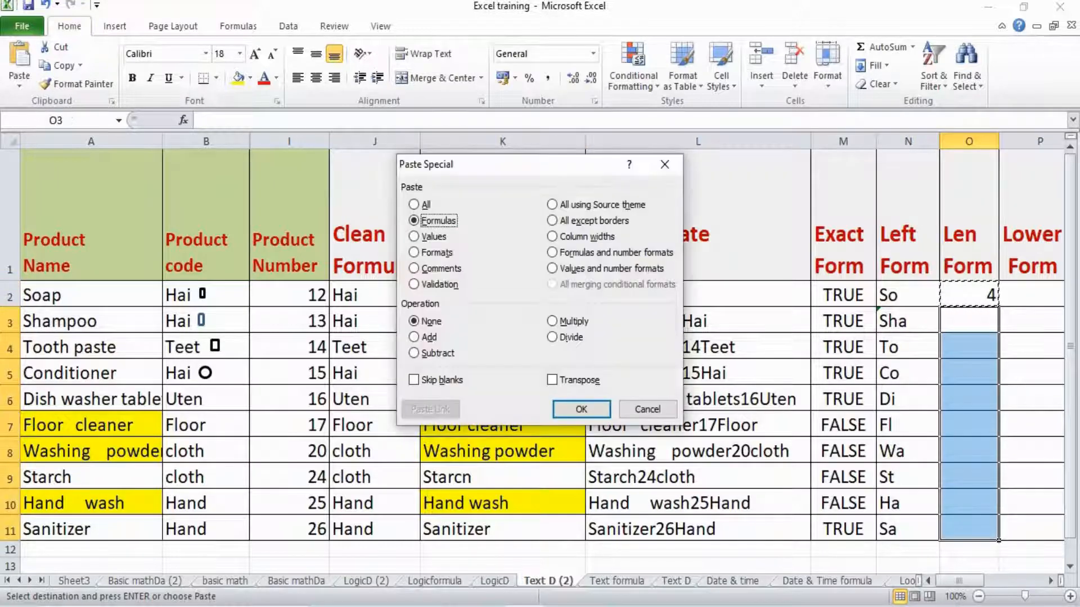
pyautogui.press('Return')
# Look up Lower on the Text formula sheet and enter =LOWER(K2) in cell P2 of the Text D (2) sheet.
pyautogui.hotkey('ctrl', 'pagedown')
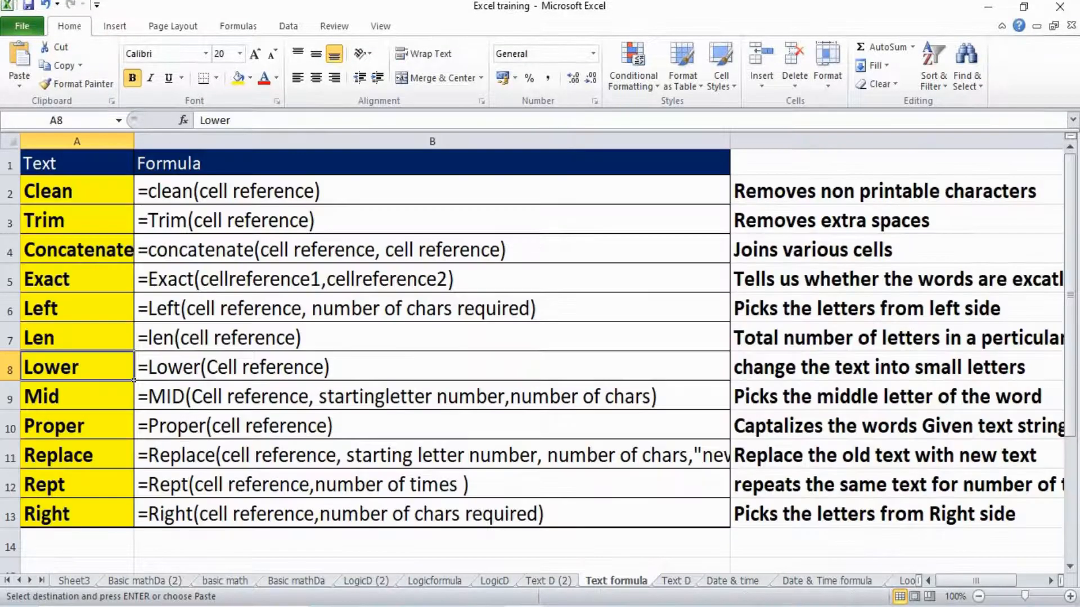
pyautogui.press('Right')
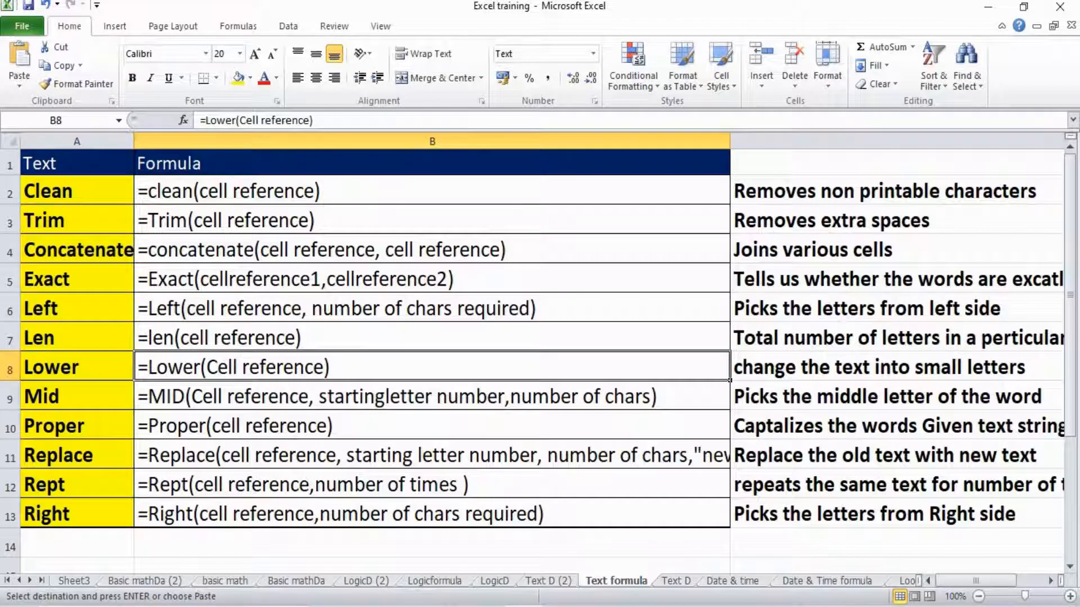
pyautogui.press('Right')
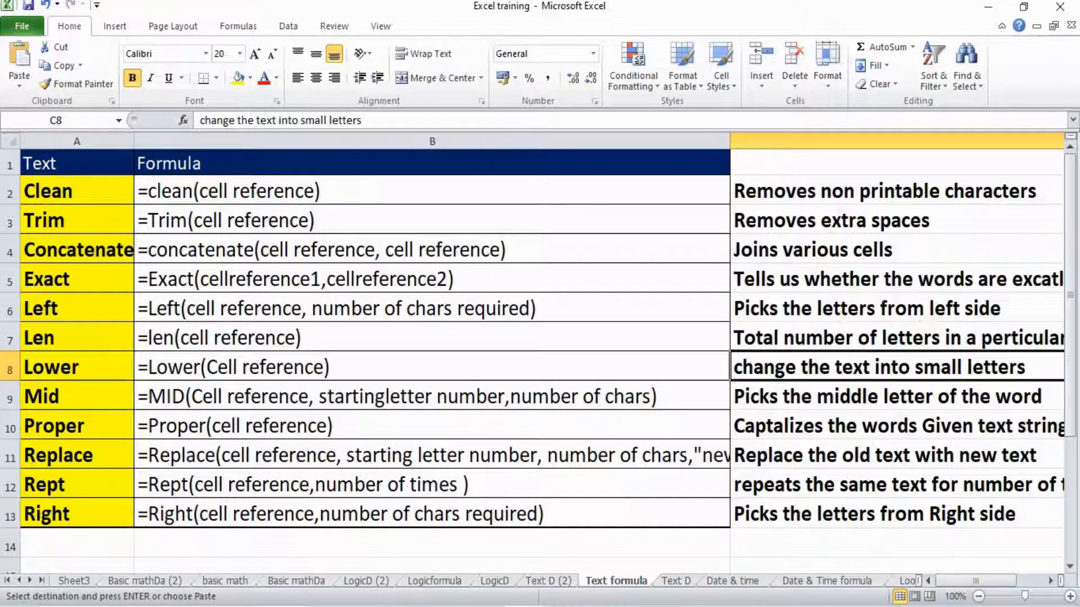
pyautogui.hotkey('ctrl', 'pageup')
pyautogui.write('=')
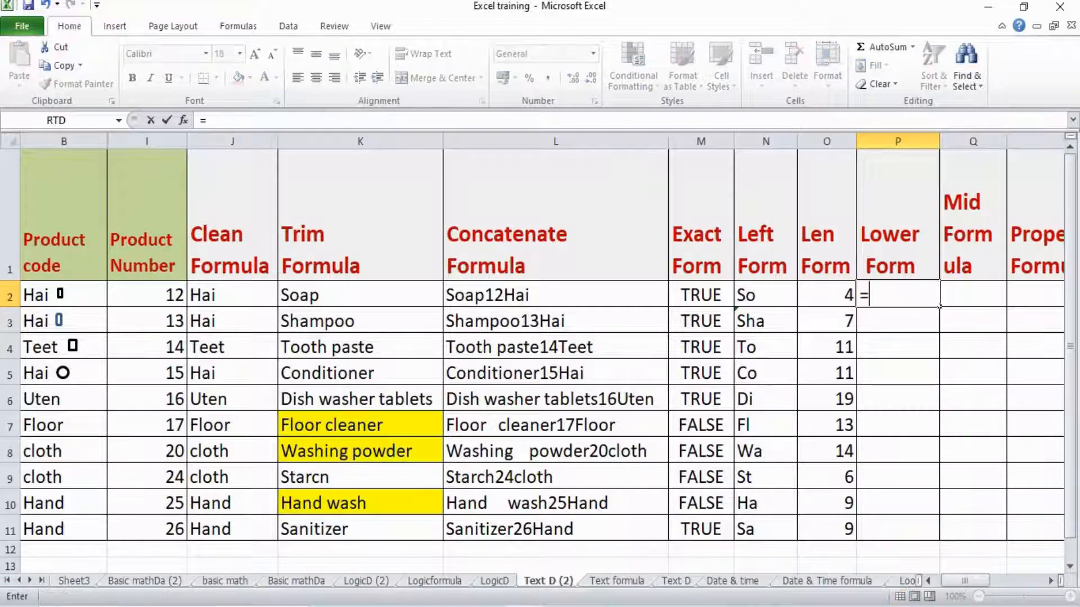
pyautogui.write('lower(K2)')
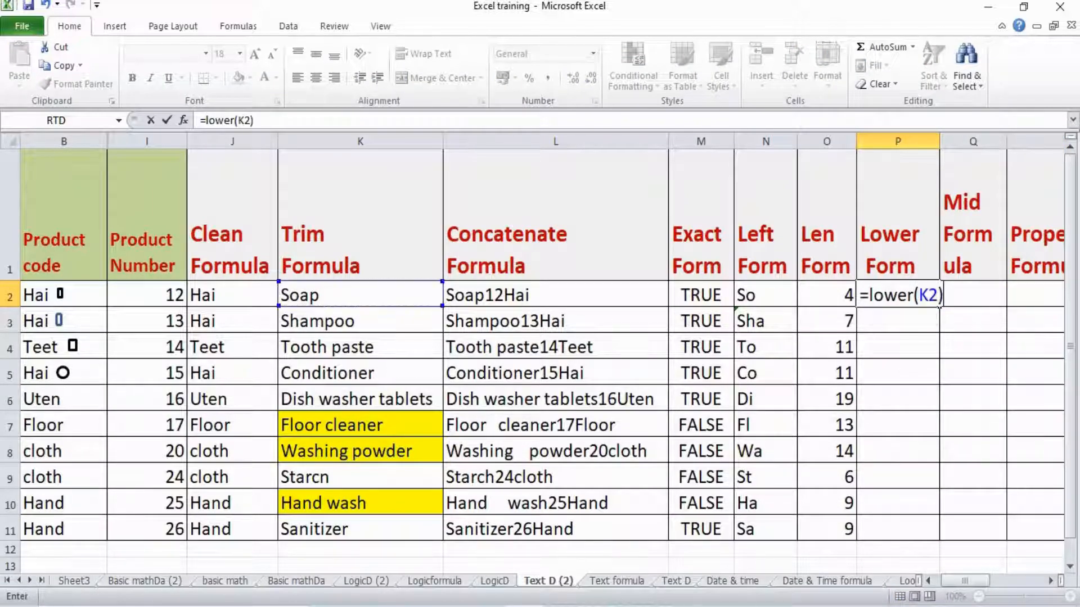
pyautogui.press('Return')
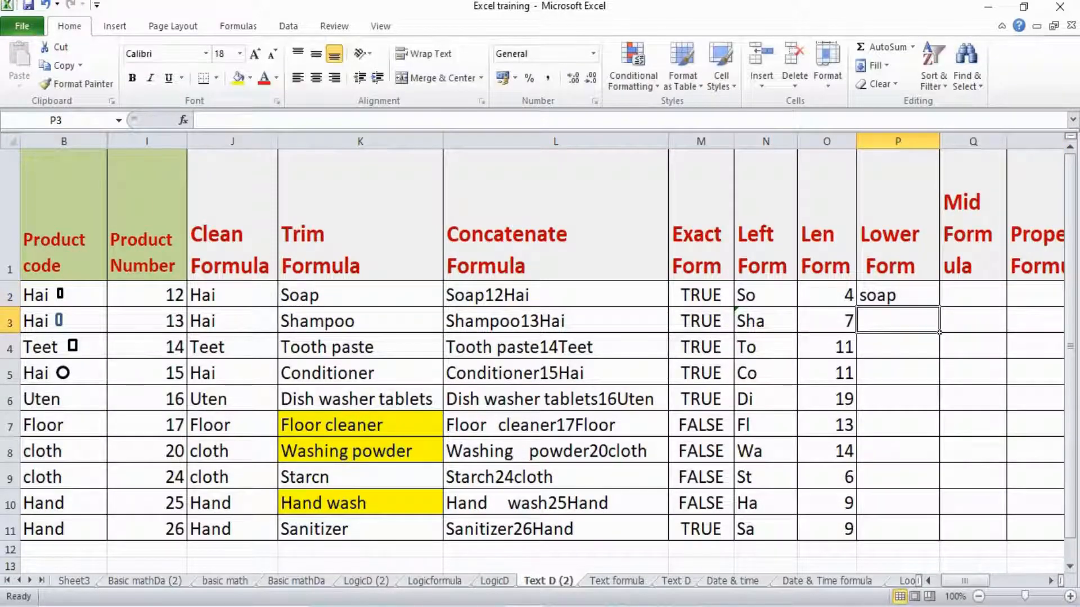
# Copy the LOWER formula from P2 into P3:P11 using Paste Special.
pyautogui.click(897, 295)
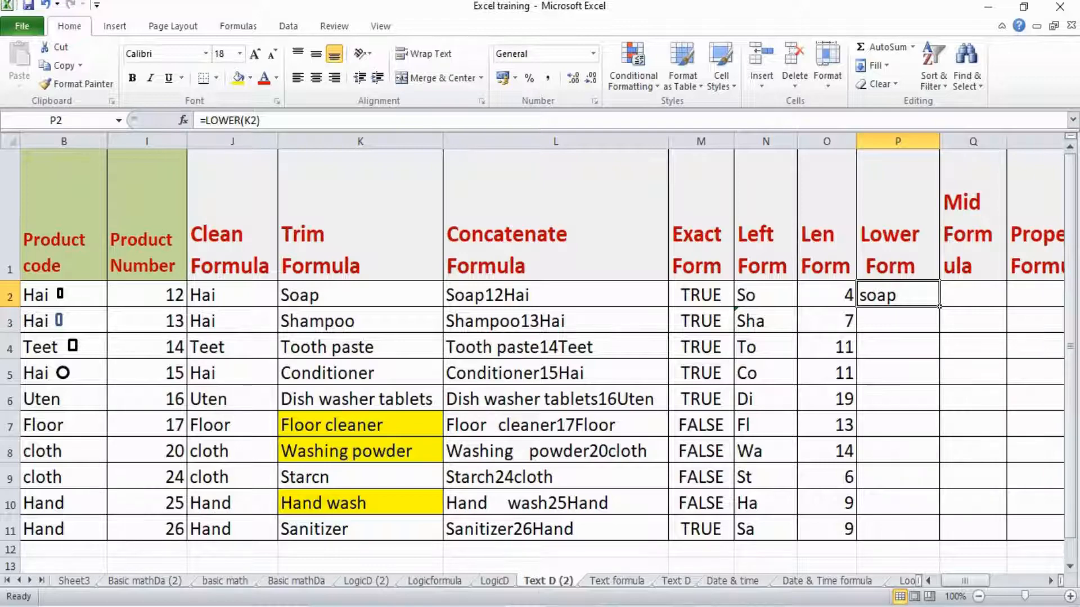
pyautogui.hotkey('ctrl', 'c')
pyautogui.click(898, 321)
pyautogui.moveTo(897, 321); pyautogui.dragTo(897, 528)
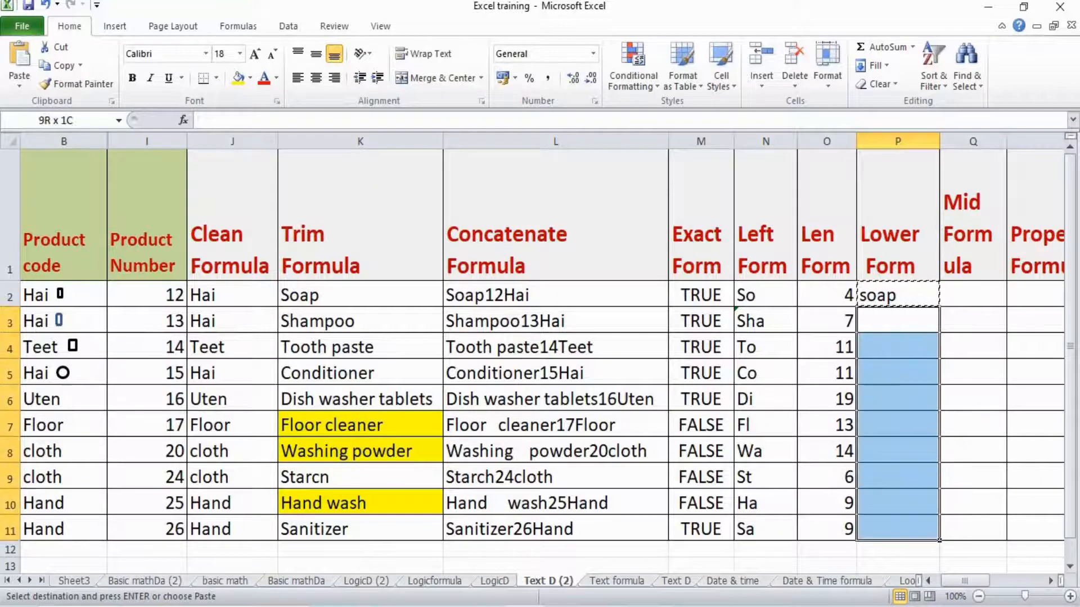
pyautogui.hotkey('alt', 'e')
pyautogui.press('s')
pyautogui.press('Return')
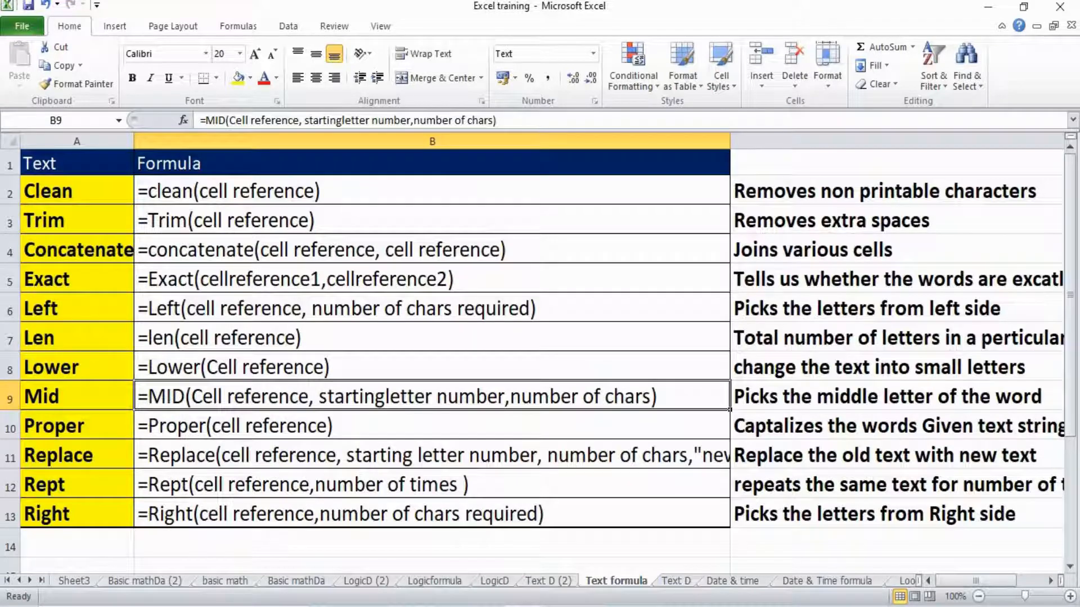
# Read the Mid description on the Text formula sheet and enter =MID(K2,3,2) in cell Q2 of the Text D (2) sheet.
pyautogui.click(887, 397)
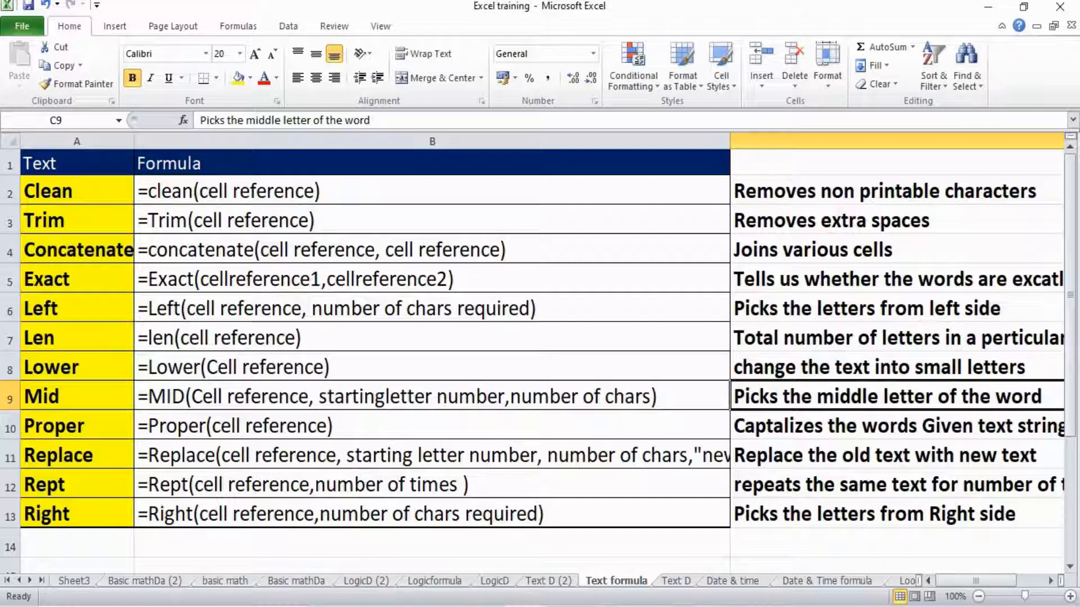
pyautogui.hscroll(1, 540, 354)
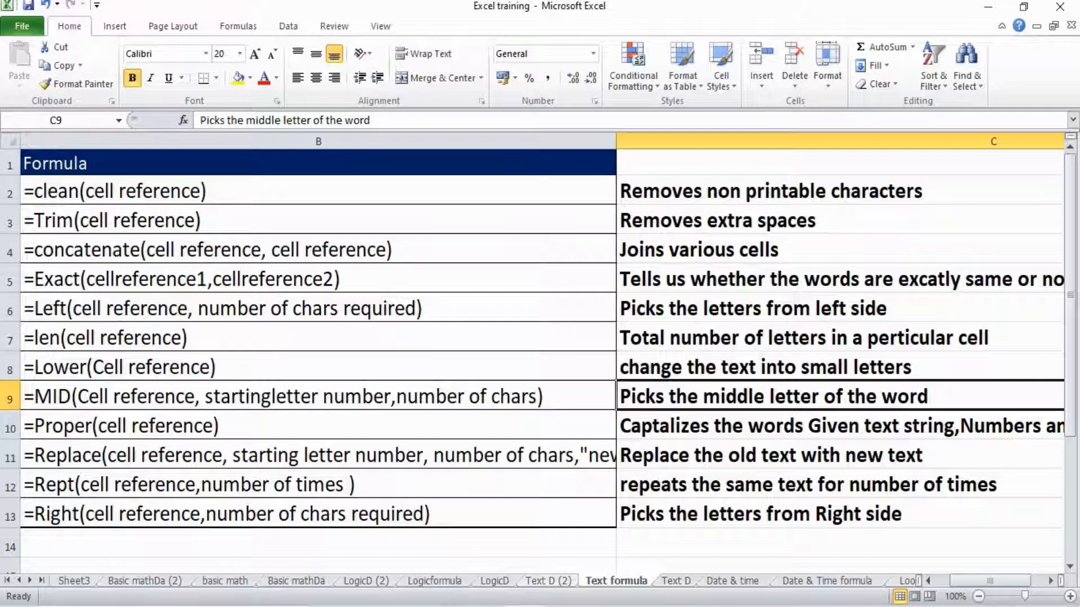
pyautogui.hotkey('ctrl', 'pageup')
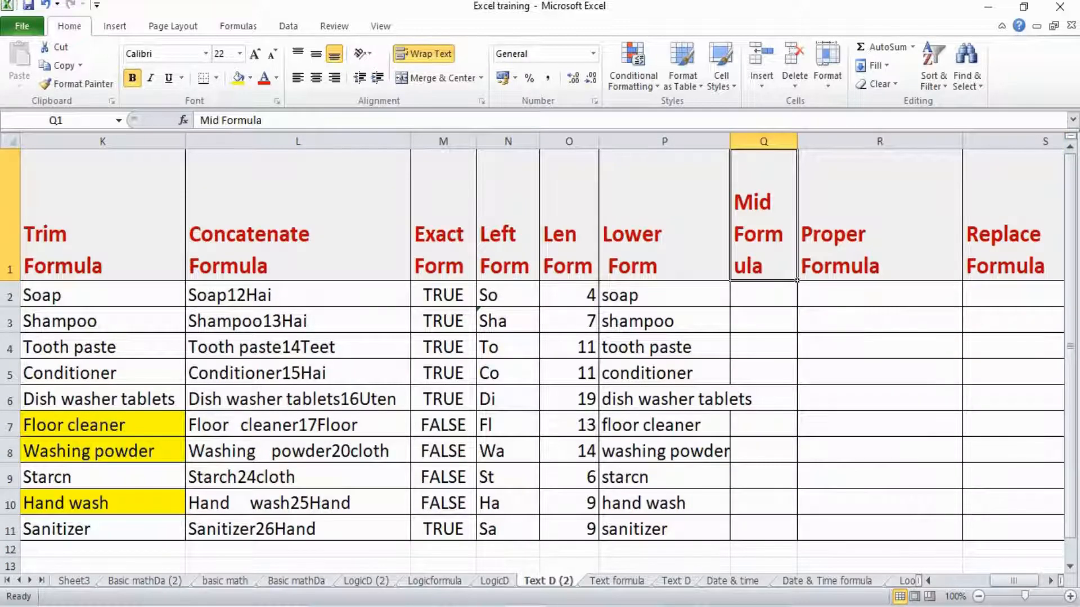
pyautogui.click(763, 294)
pyautogui.write('=')
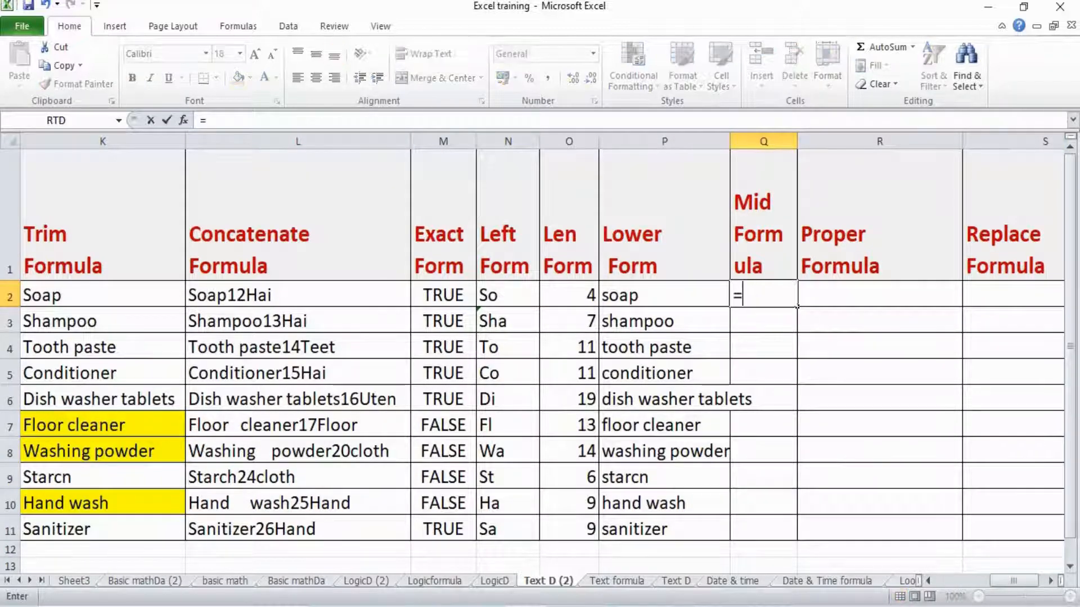
pyautogui.write('mid(')
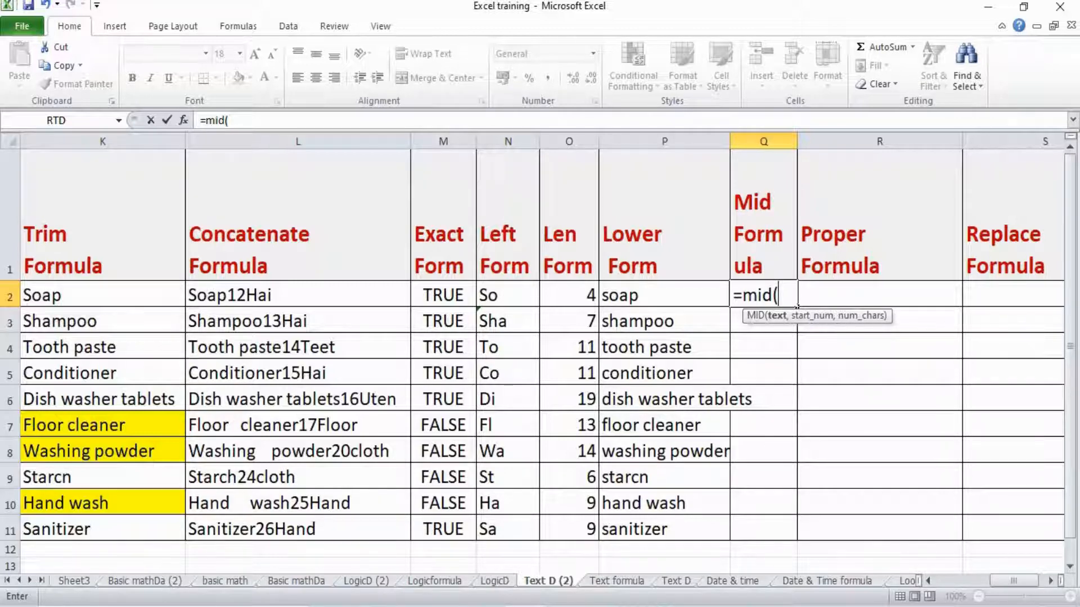
pyautogui.write('K2,')
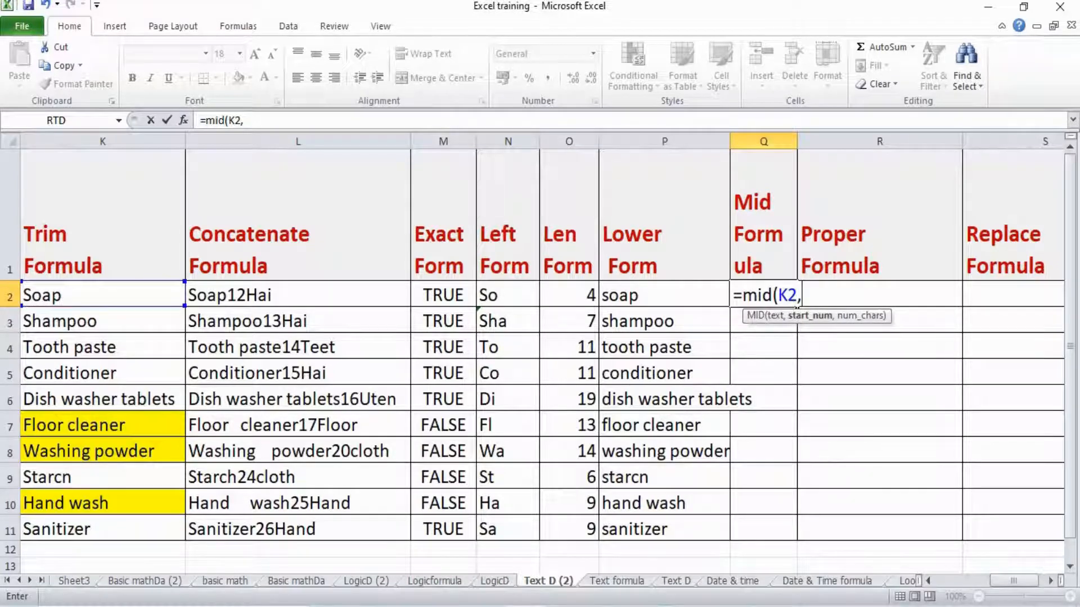
pyautogui.write('3,2')
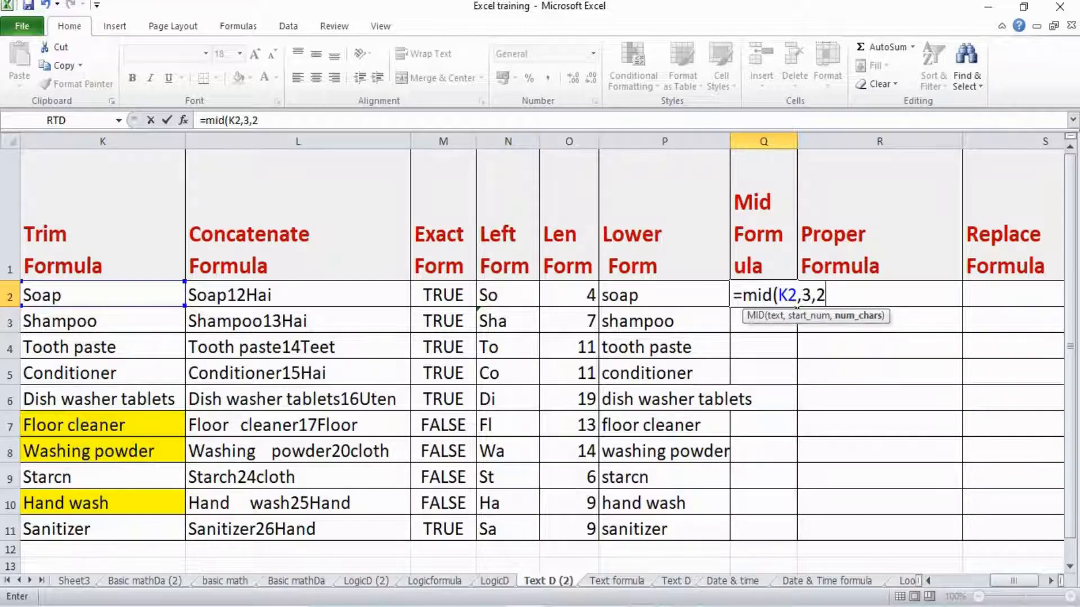
pyautogui.write(')')
pyautogui.press('Return')
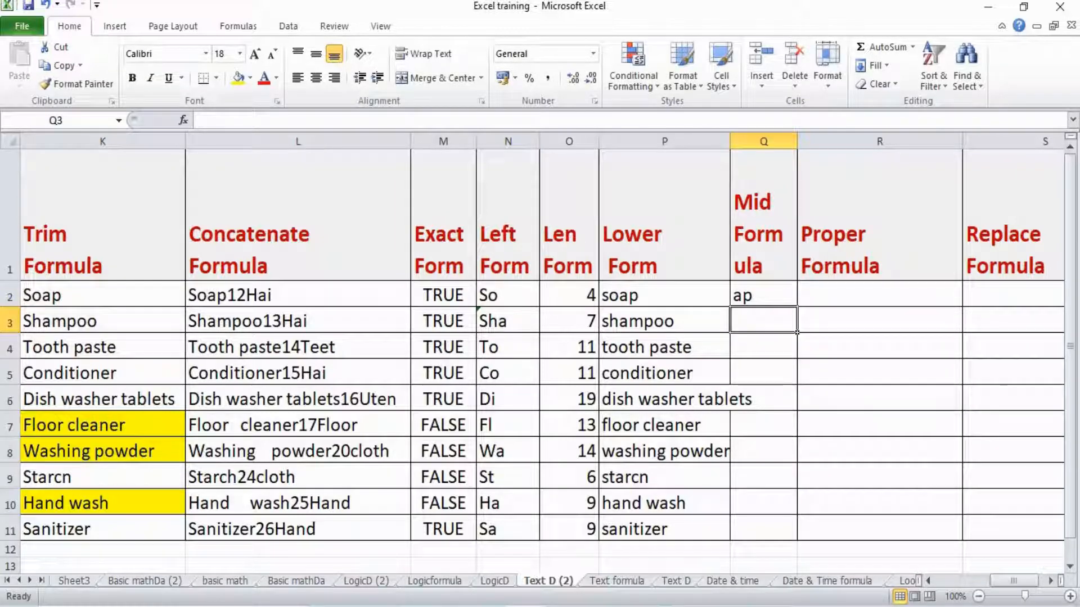
# Review the MID formula in cell Q2 and enter =MID(K3,5,3) in cell Q3.
pyautogui.click(795, 305)
pyautogui.doubleClick(796, 305)
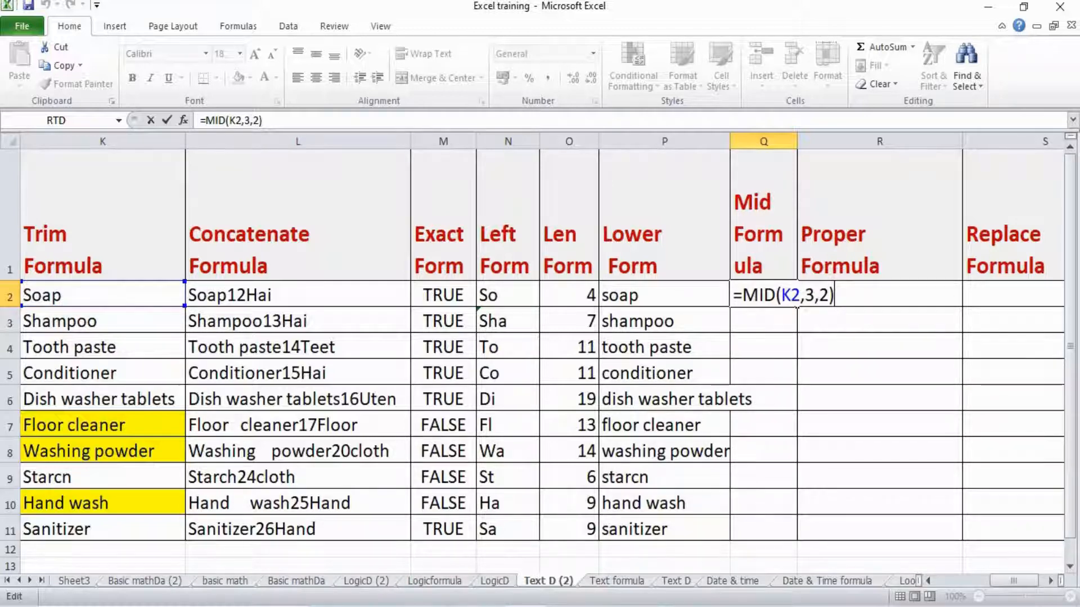
pyautogui.press('Return')
pyautogui.write('=')
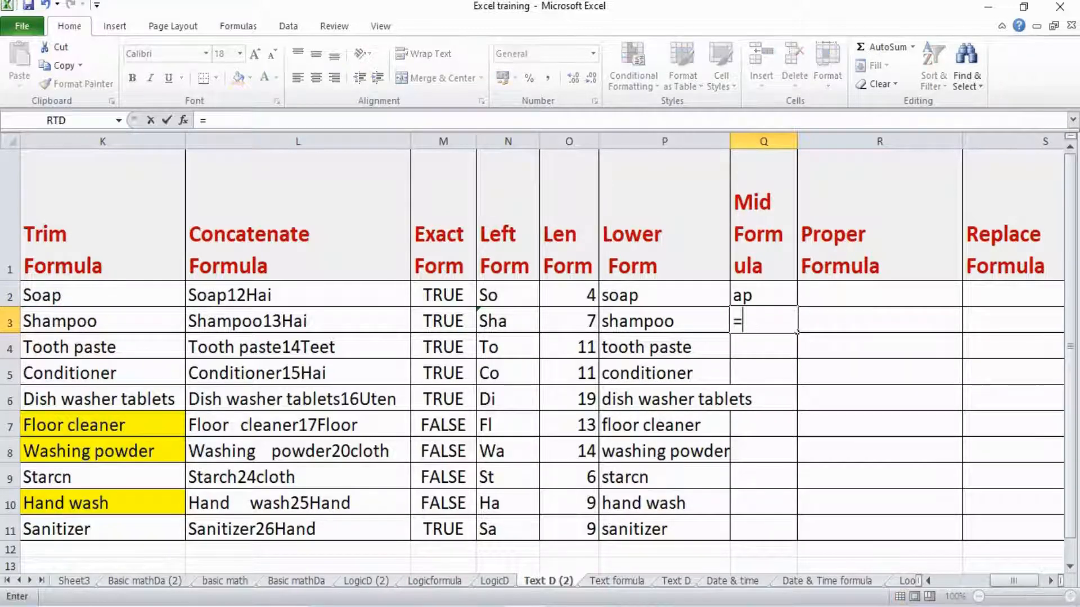
pyautogui.write('mid(')
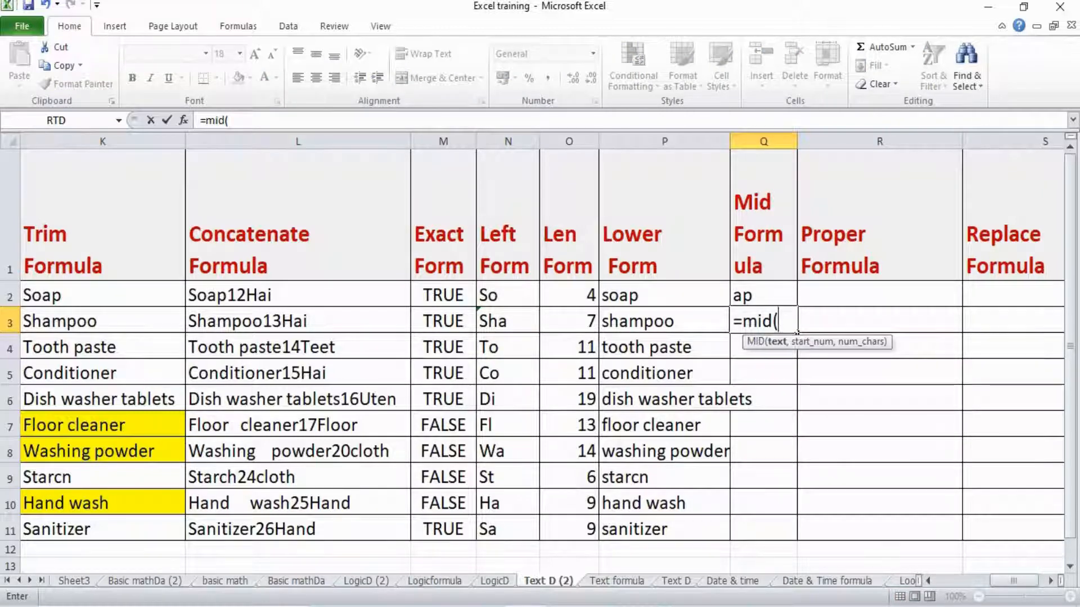
pyautogui.click(102, 321)
pyautogui.write(',')
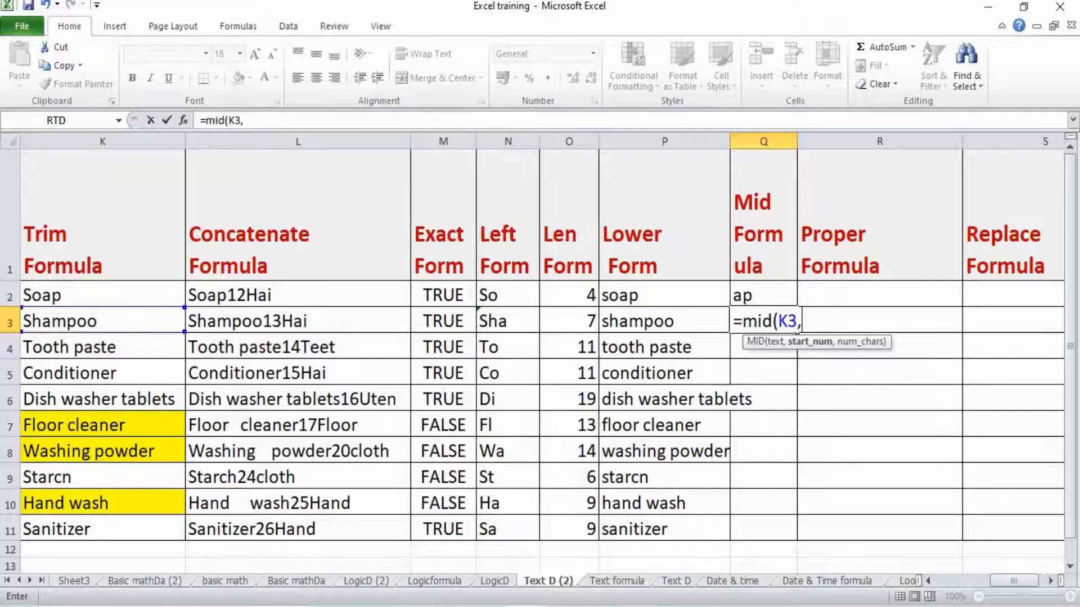
pyautogui.write('5,')
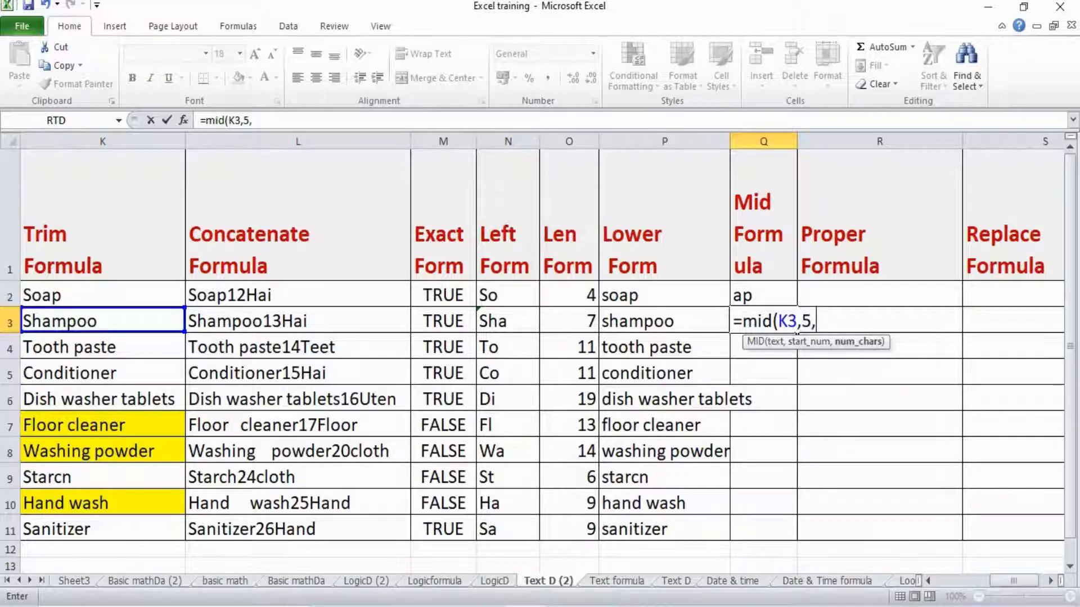
pyautogui.write('3)')
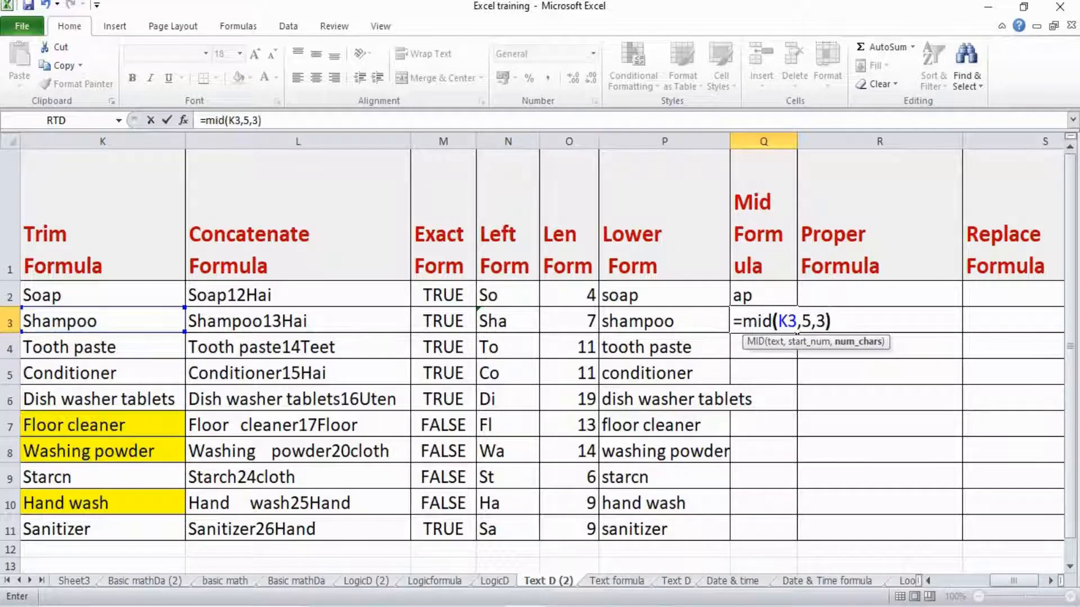
pyautogui.press('Return')
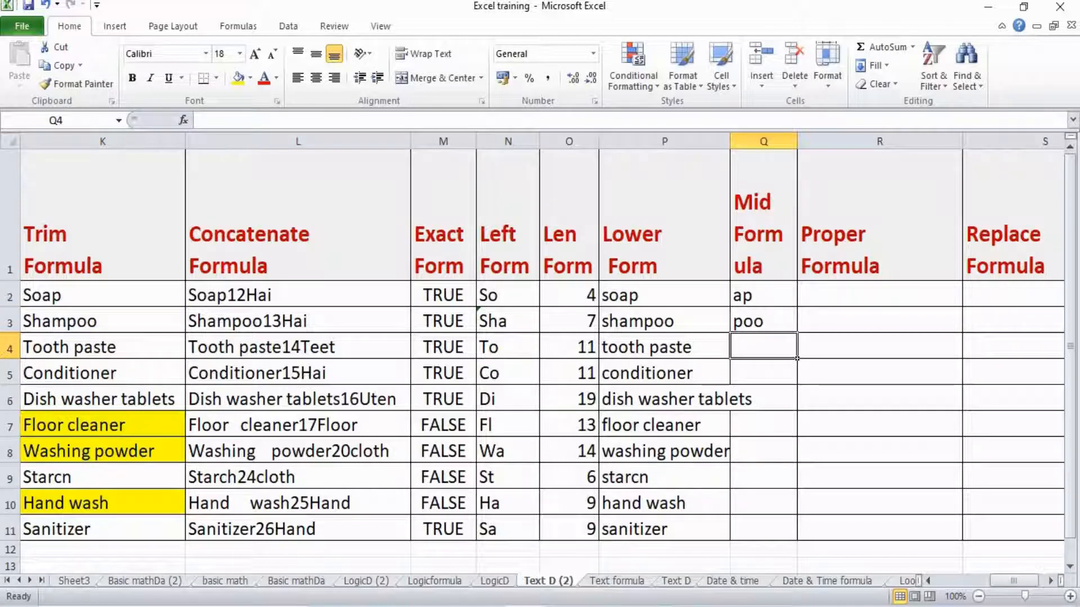
# Copy the MID formula from Q3 into Q4:Q11 using Paste Special.
pyautogui.press('Up')
pyautogui.hotkey('ctrl', 'c')
pyautogui.press('Down')
pyautogui.press('Left')
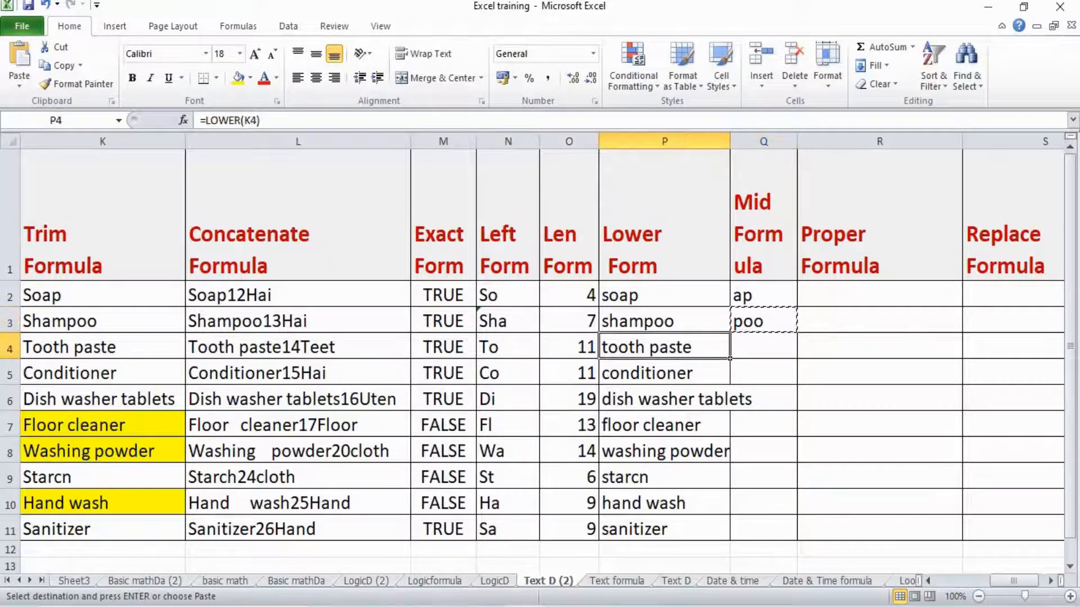
pyautogui.hotkey('ctrl', 'Down')
pyautogui.press('Right')
pyautogui.hotkey('shift', 'Up')
pyautogui.hotkey('shift', 'Up')
pyautogui.hotkey('shift', 'Up')
pyautogui.hotkey('shift', 'Up')
pyautogui.hotkey('shift', 'Up')
pyautogui.hotkey('shift', 'Up')
pyautogui.hotkey('shift', 'Up')
pyautogui.hotkey('alt', 'e')
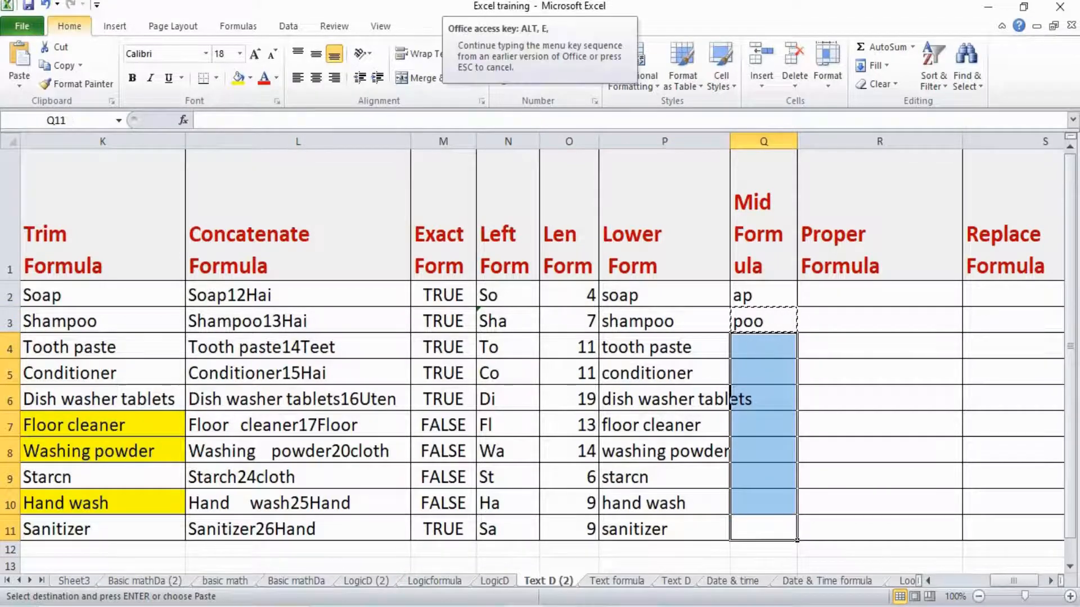
pyautogui.press('s')
pyautogui.press('Return')
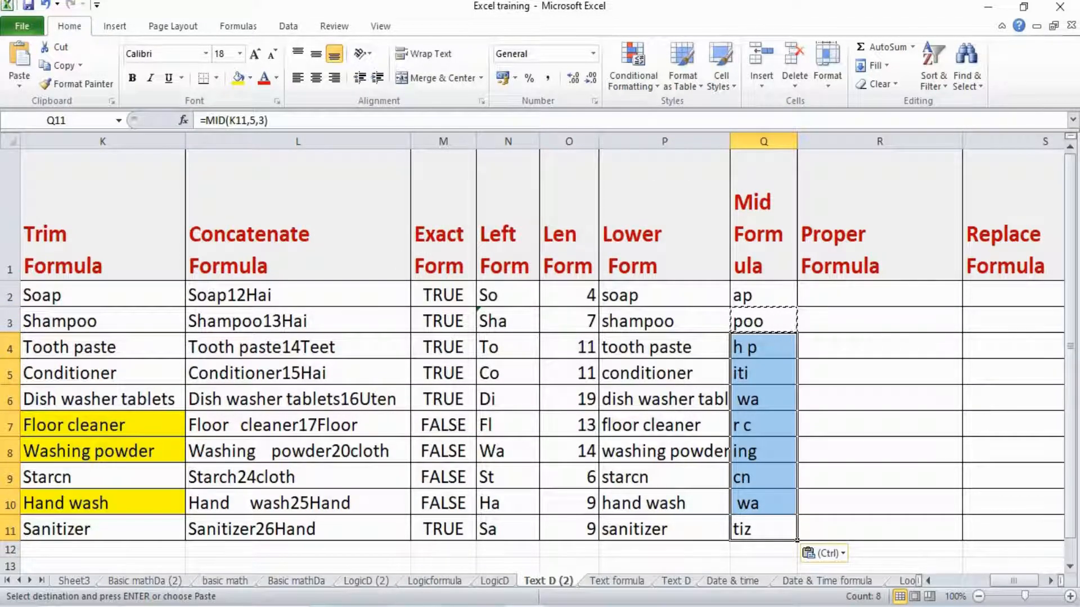
# Look up Proper on the Text formula sheet and enter =PROPER(K2) in cell R2 of the Text D (2) sheet.
pyautogui.hotkey('ctrl', 'pagedown')
pyautogui.press('Left')
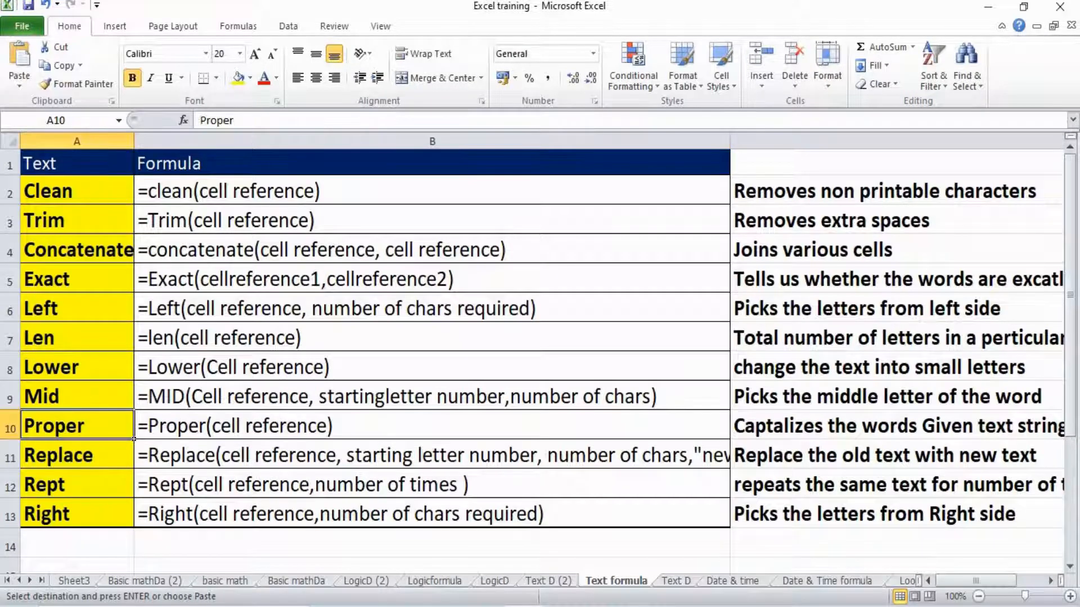
pyautogui.press('Right')
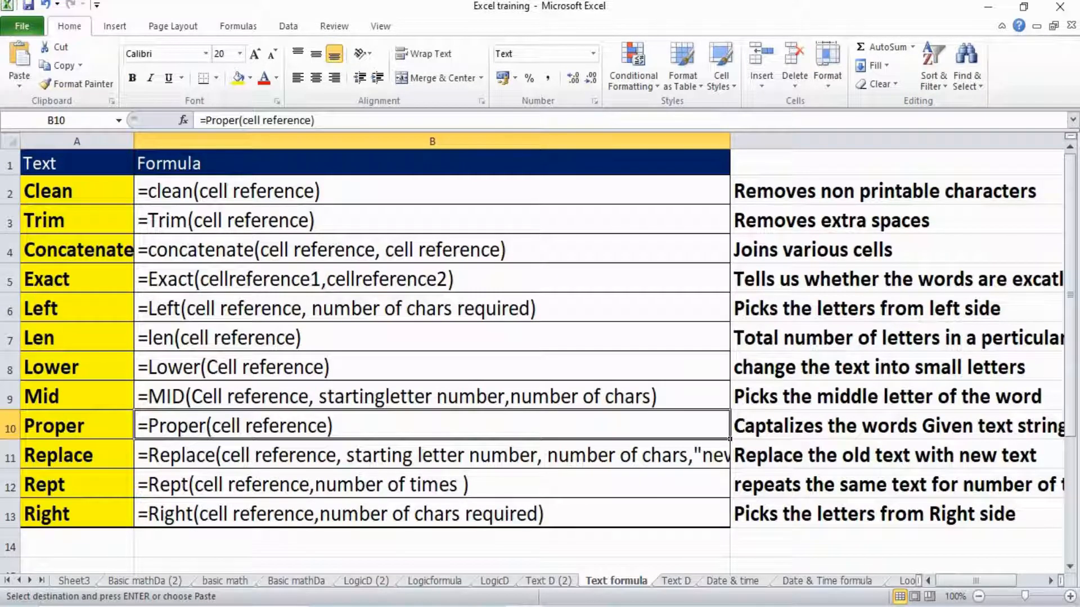
pyautogui.press('Right')
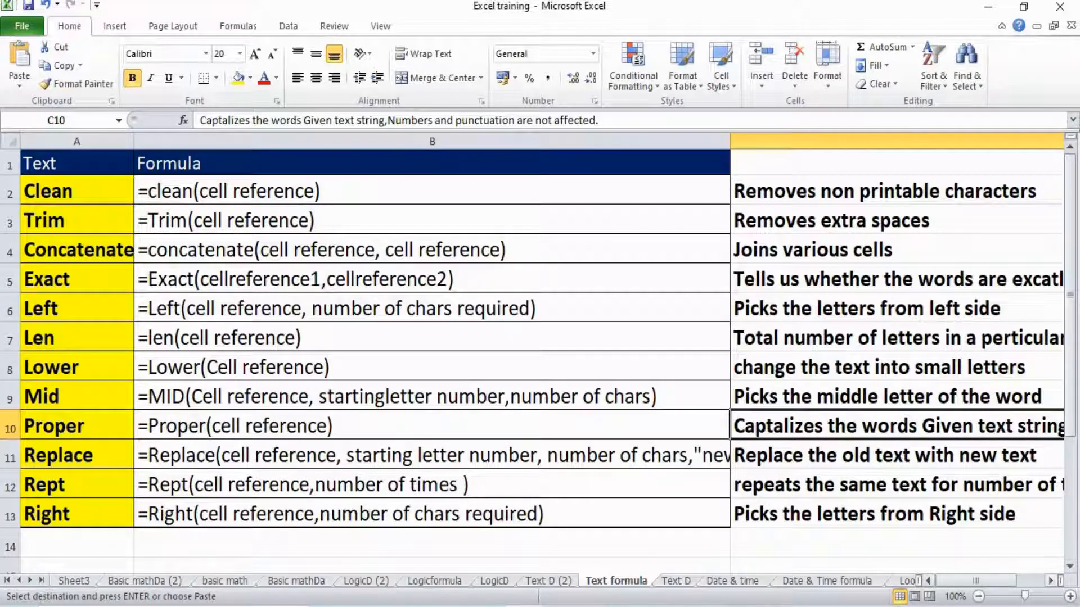
pyautogui.hscroll(1, 542, 360)
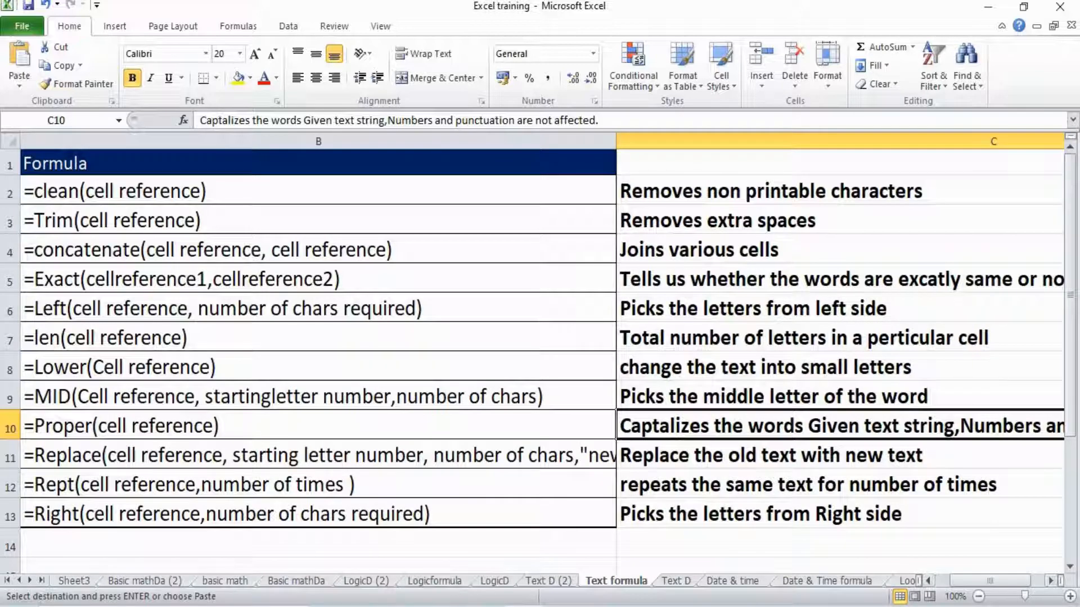
pyautogui.hotkey('ctrl', 'pageup')
pyautogui.write('=proper(')
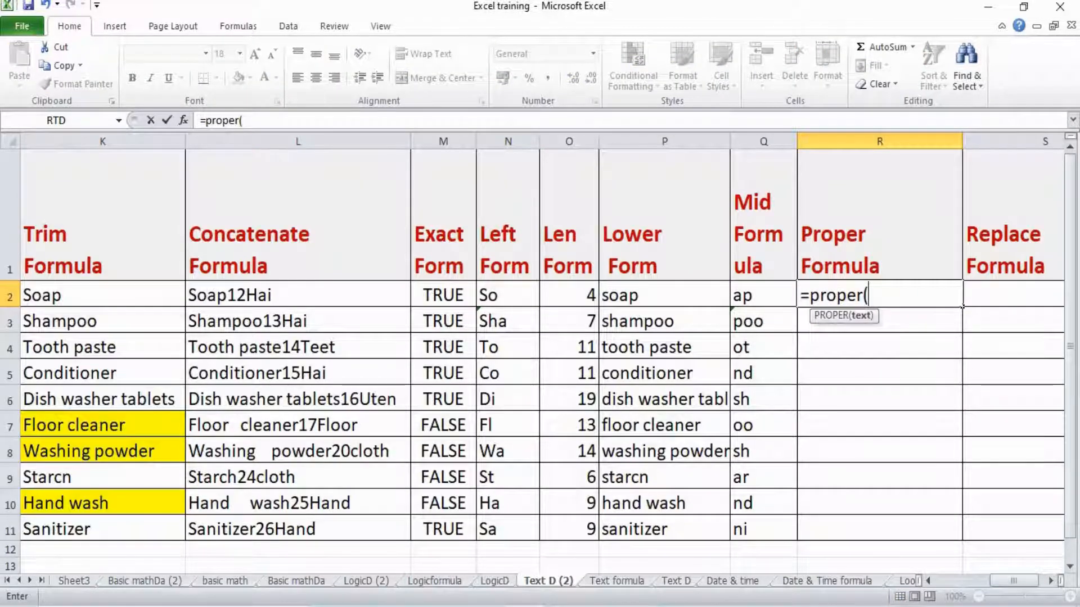
pyautogui.click(103, 295)
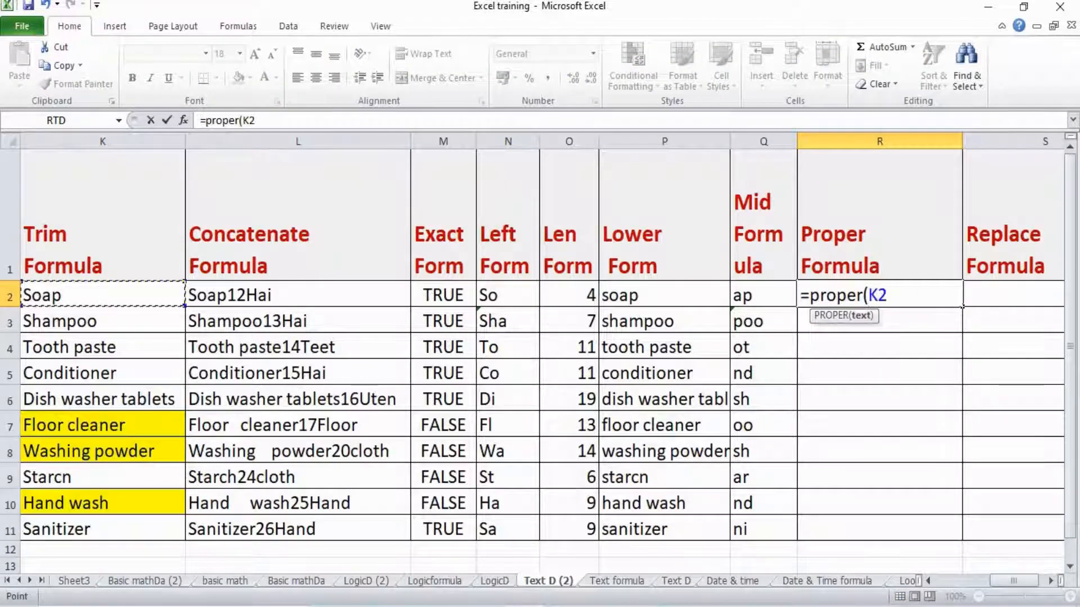
pyautogui.write(')')
pyautogui.press('Return')
# Copy the PROPER formula from R2 into R3:R11 using Paste Special with the Formulas option.
pyautogui.press('Up')
pyautogui.hotkey('ctrl', 'c')
pyautogui.press('Left')
pyautogui.hotkey('ctrl', 'Down')
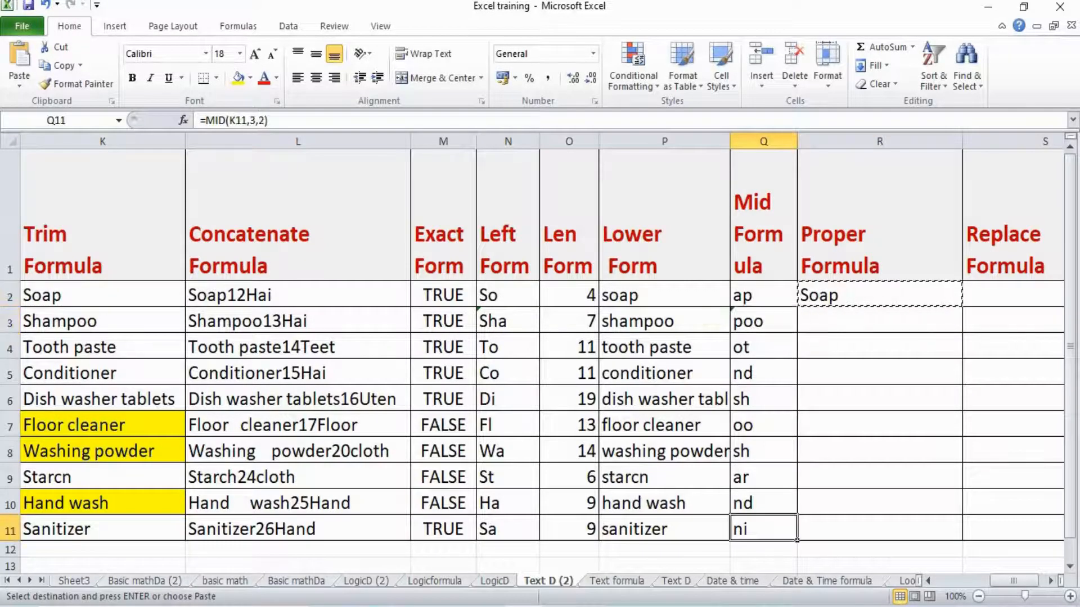
pyautogui.press('Right')
pyautogui.hotkey('shift', 'Up')
pyautogui.hotkey('shift', 'Up')
pyautogui.hotkey('shift', 'Up')
pyautogui.hotkey('shift', 'Up')
pyautogui.hotkey('shift', 'Up')
pyautogui.hotkey('shift', 'Up')
pyautogui.hotkey('shift', 'Up')
pyautogui.hotkey('shift', 'Up')
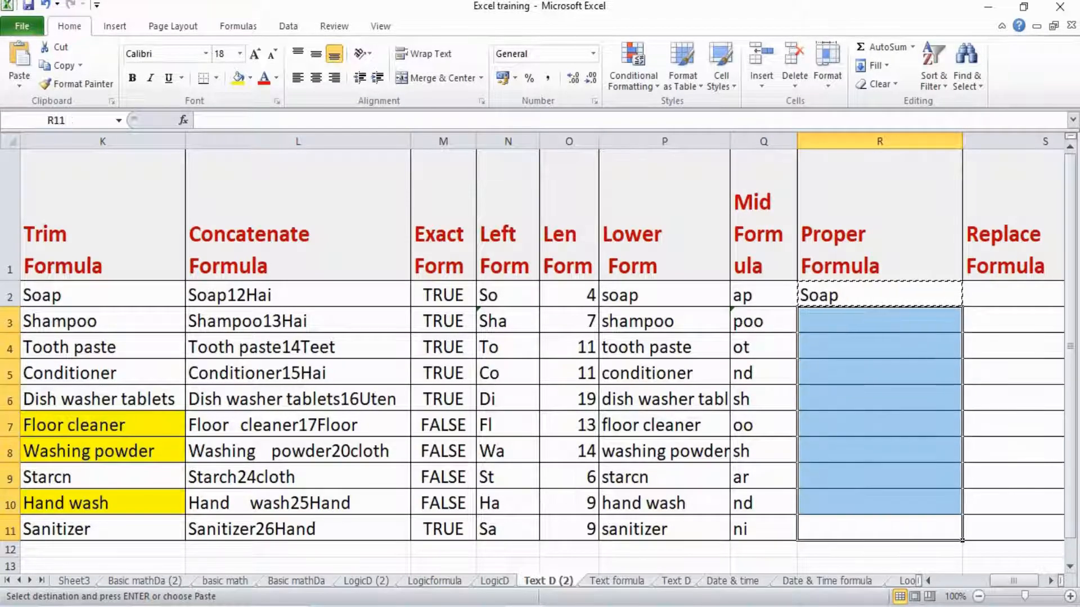
pyautogui.hotkey('ctrl', 'alt', 'v')
pyautogui.press('f')
pyautogui.press('Return')
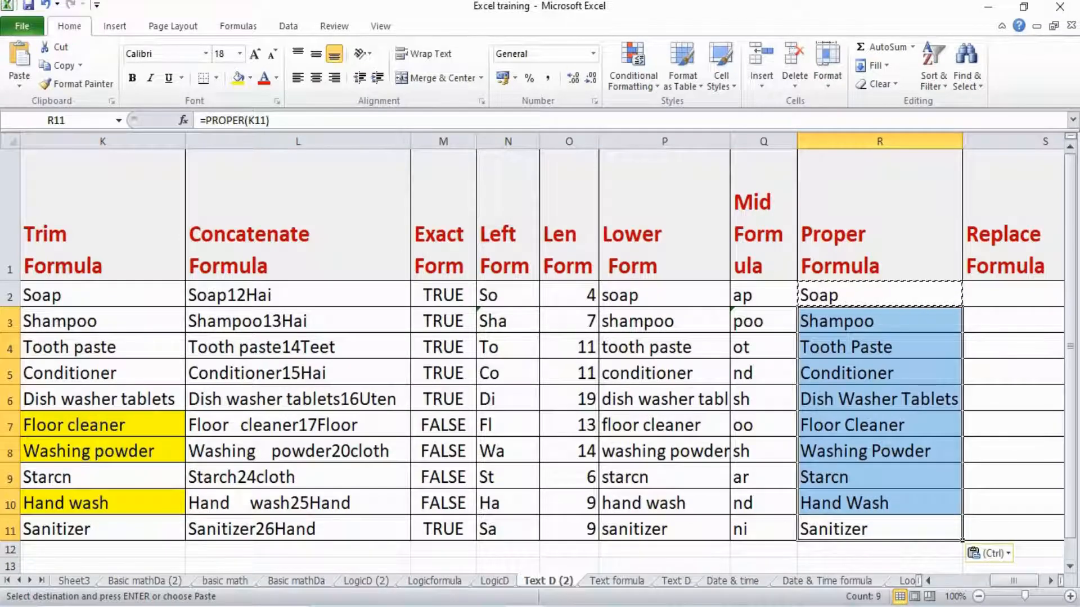
pyautogui.press('Escape')
# Inspect the PROPER formula in cell R4 and the cell it references.
pyautogui.click(880, 347)
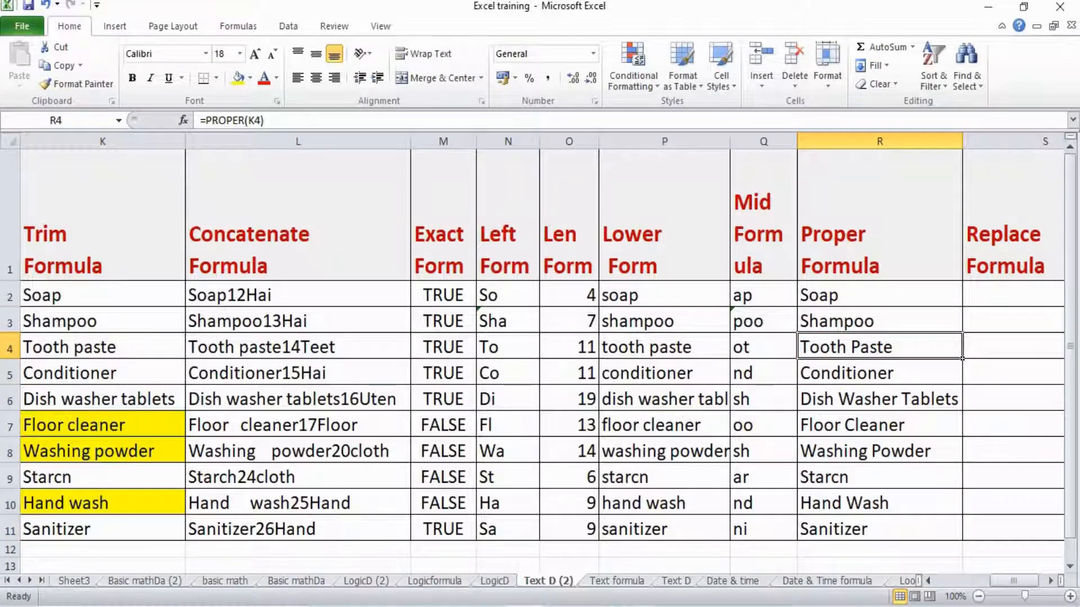
pyautogui.press('F2')
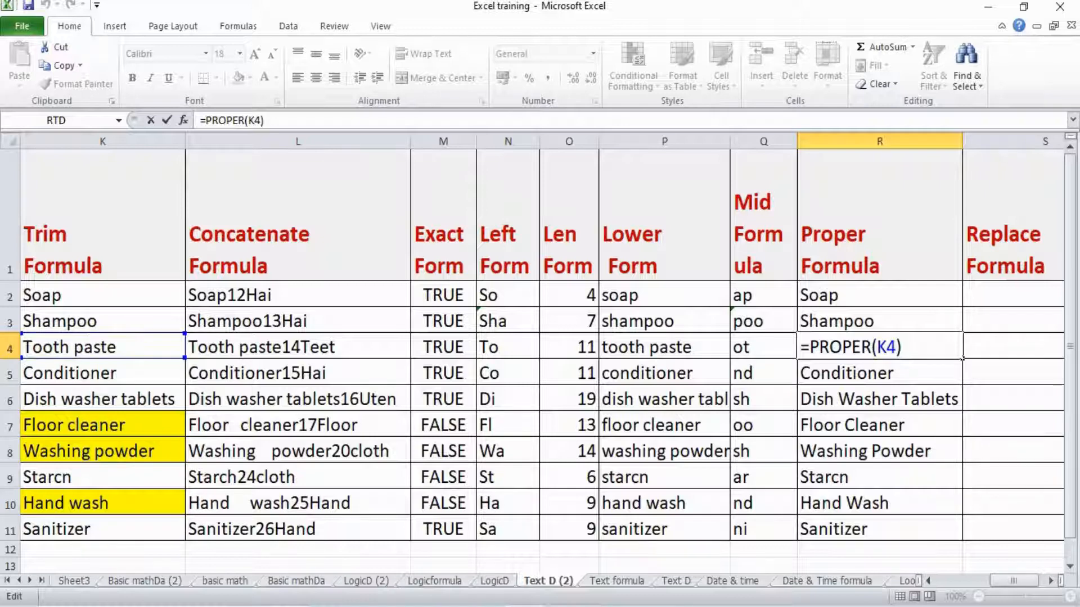
pyautogui.press('Return')
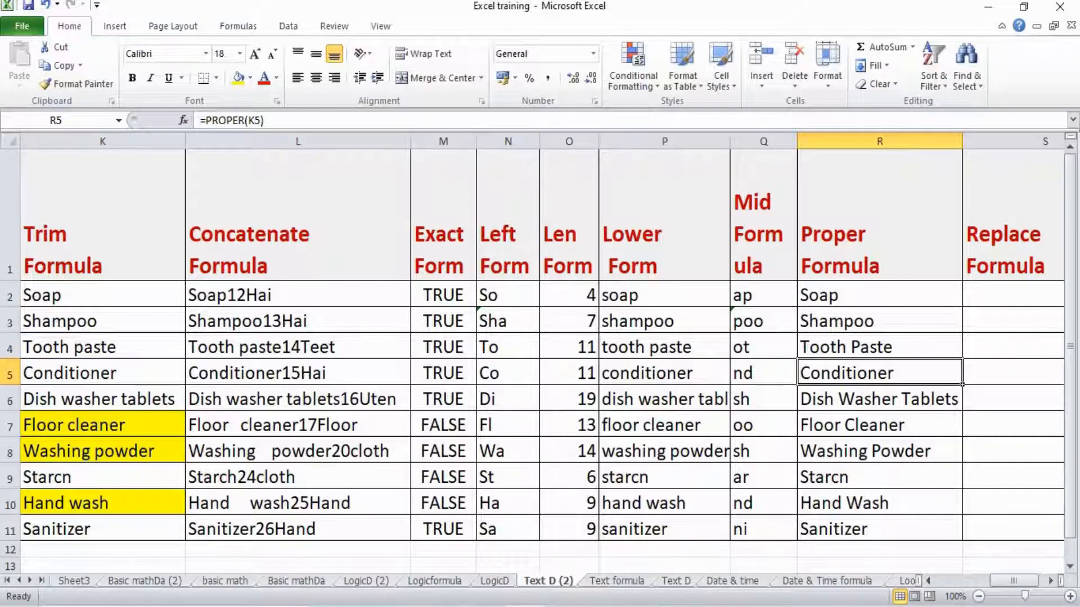
# Look up Replace on the Text formula sheet and enter =REPLACE(R2,3,1,"U") in cell S2 of the Text D (2) sheet.
pyautogui.hotkey('ctrl', 'pagedown')
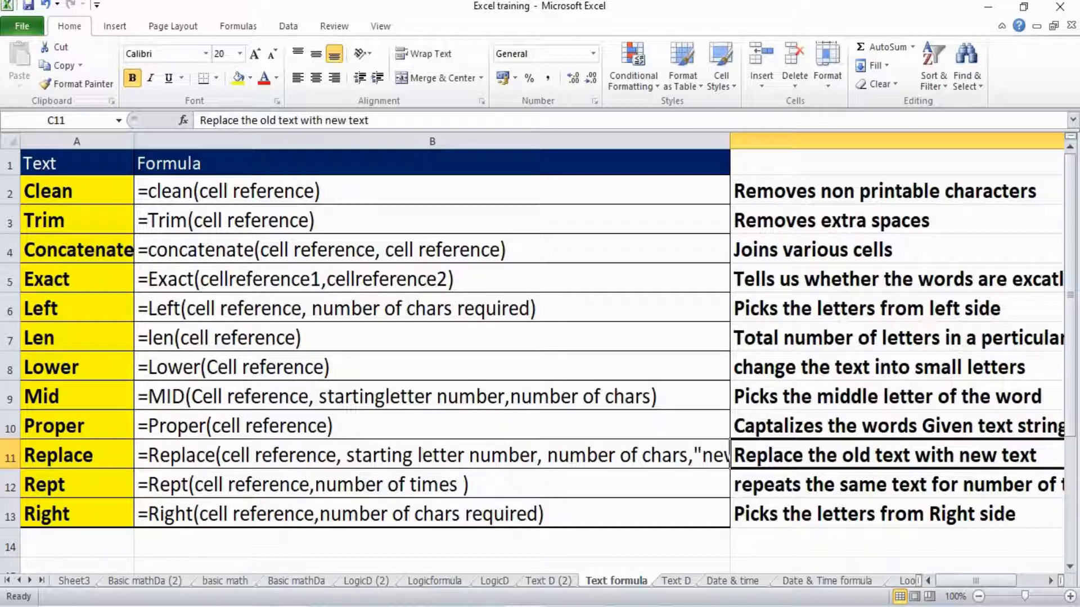
pyautogui.hotkey('ctrl', 'pageup')
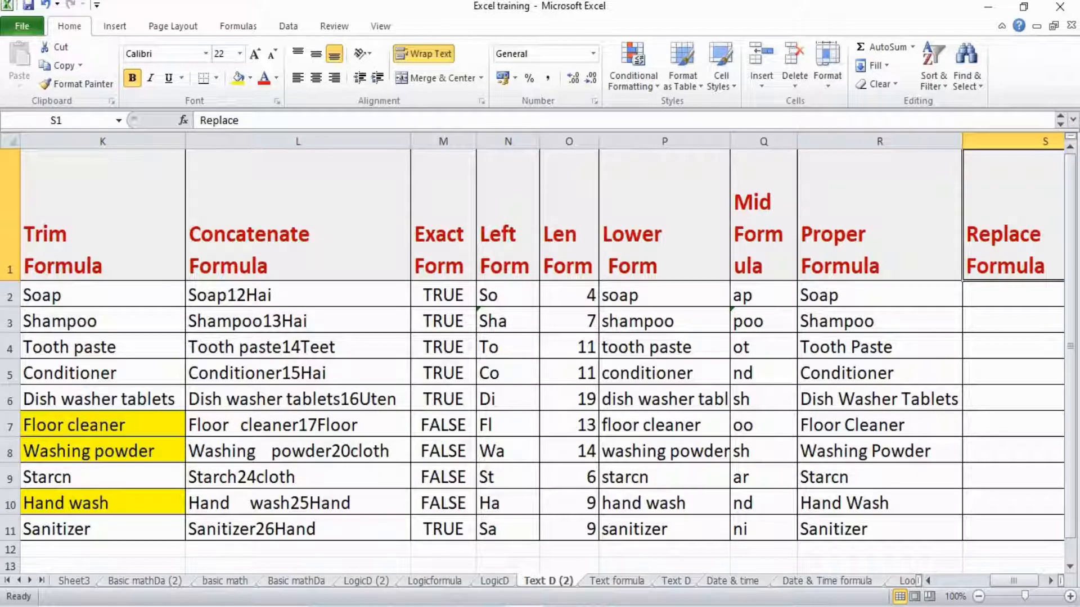
pyautogui.press('Down')
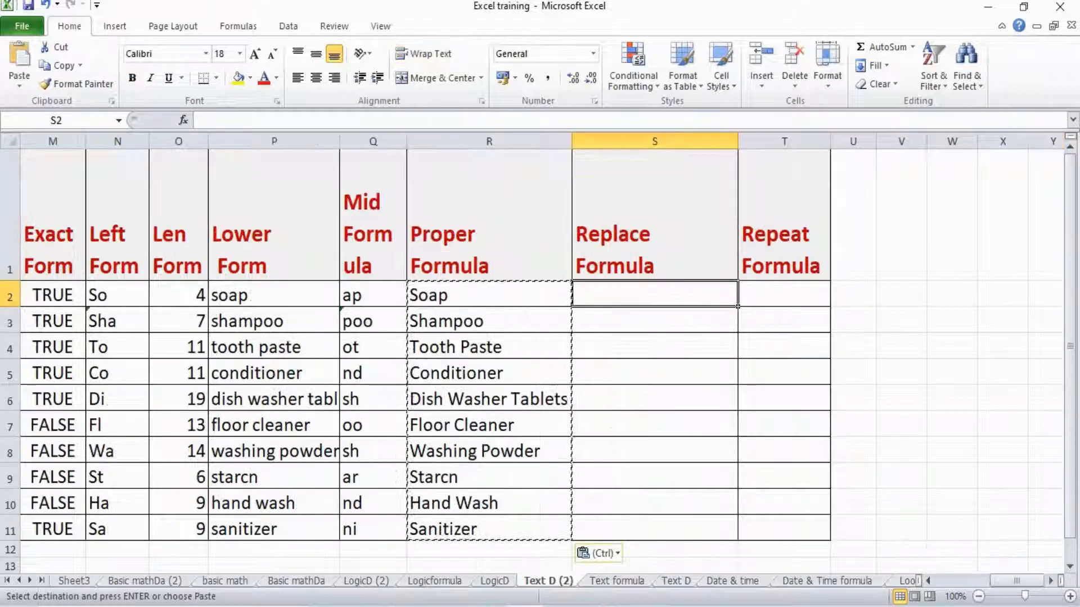
pyautogui.write('=replace')
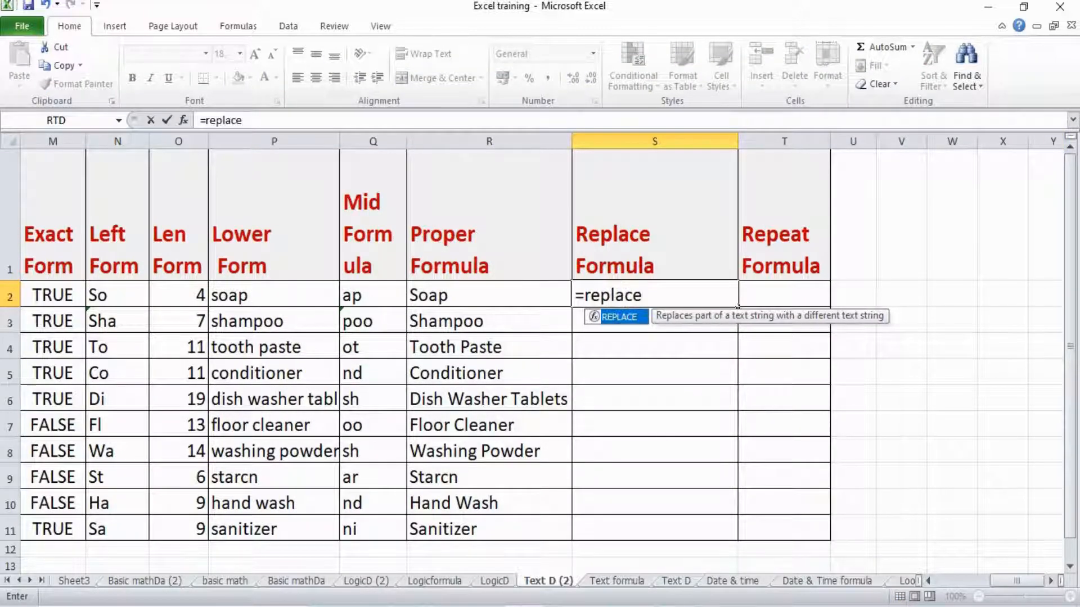
pyautogui.write('(')
pyautogui.press('Left')
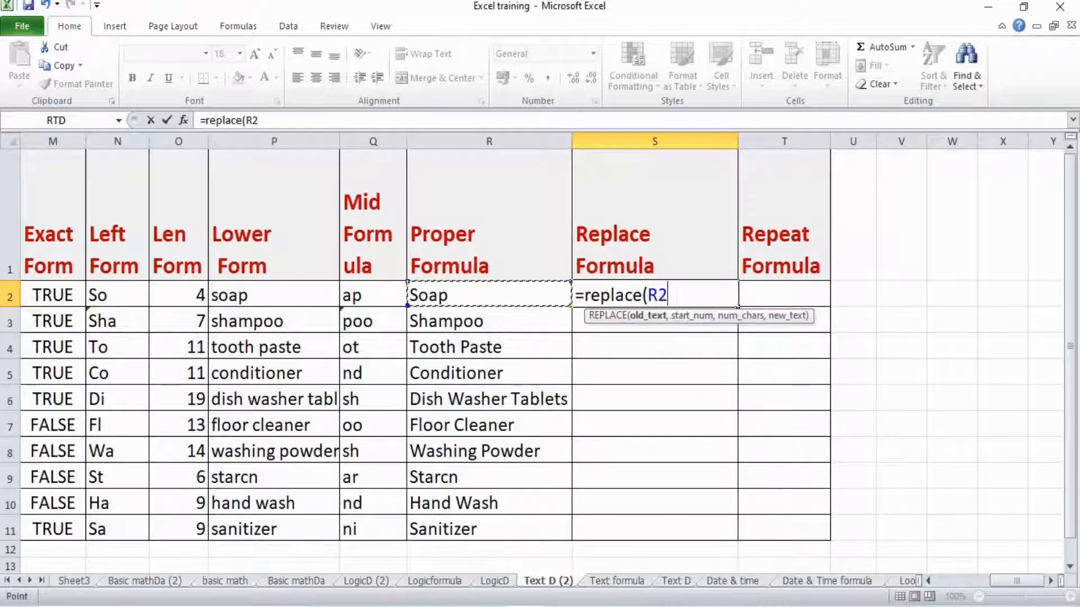
pyautogui.write(',3')
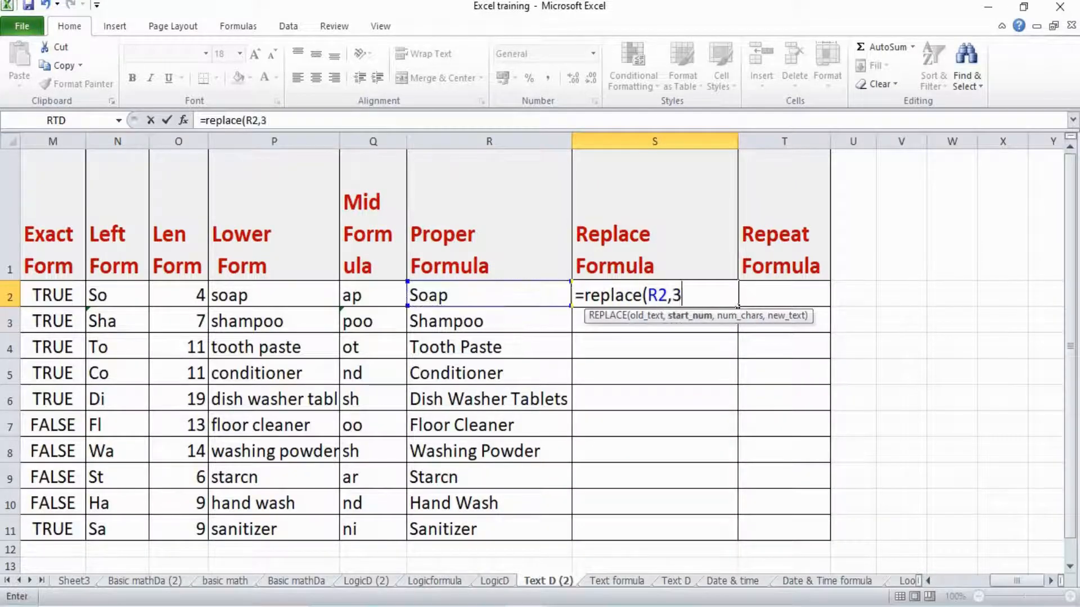
pyautogui.write(',')
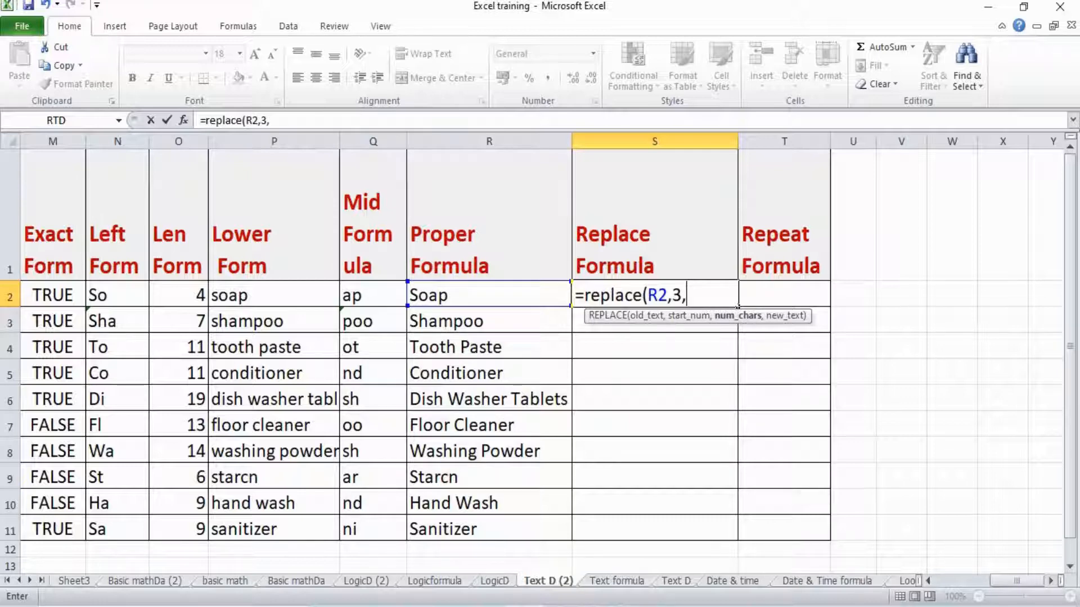
pyautogui.write('1,')
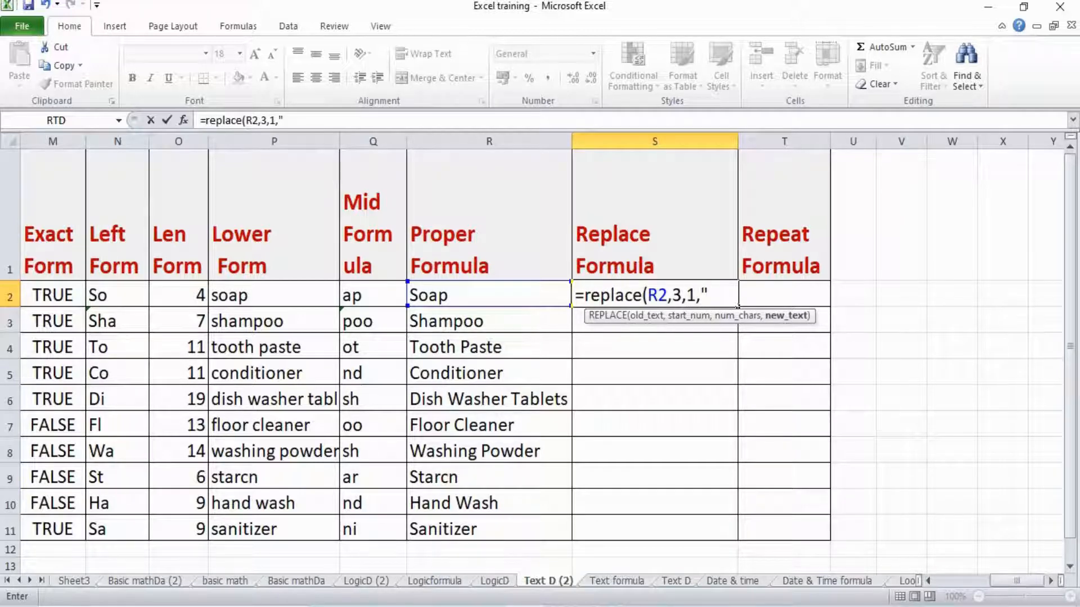
pyautogui.write('U")')
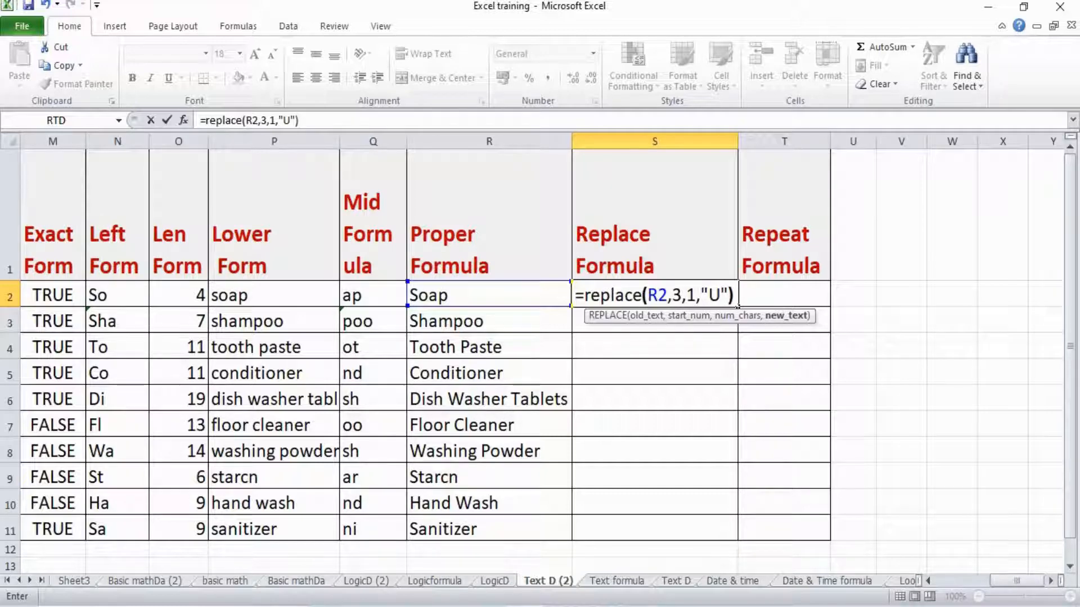
pyautogui.press('Return')
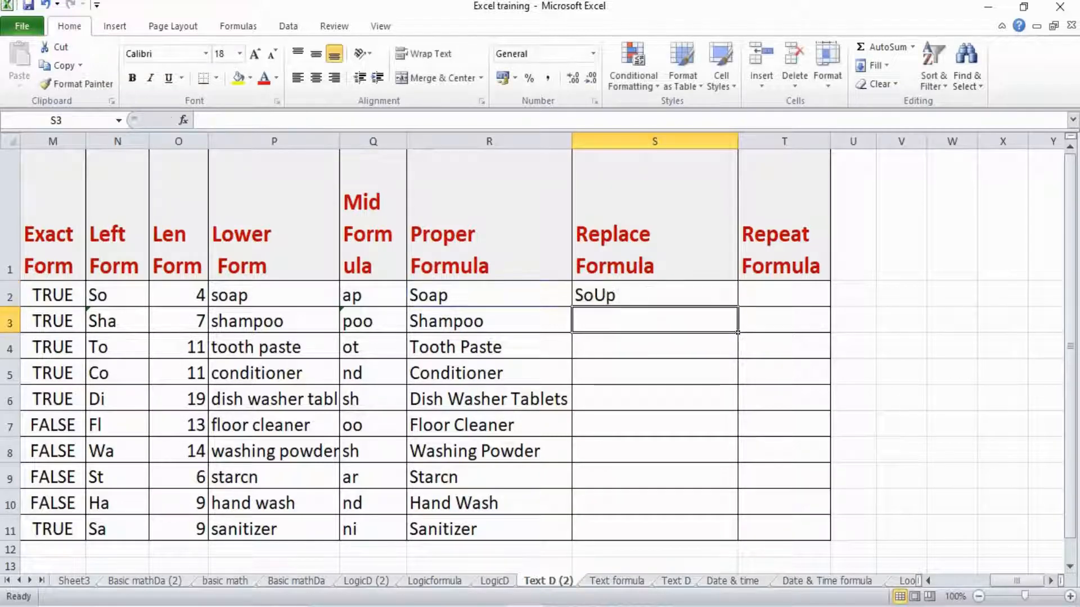
# Review the REPLACE formula in S2 and enter =REPLACE(R3,7,1,"U") in cell S3.
pyautogui.click(654, 295)
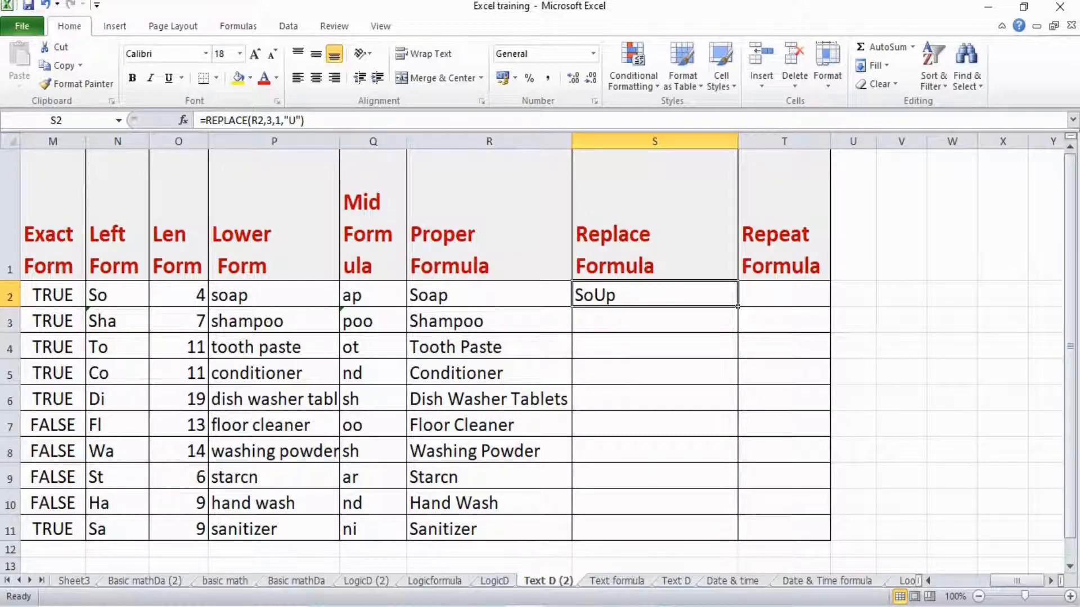
pyautogui.click(488, 295)
pyautogui.click(655, 296)
pyautogui.hotkey('ctrl', 'c')
pyautogui.press('Down')
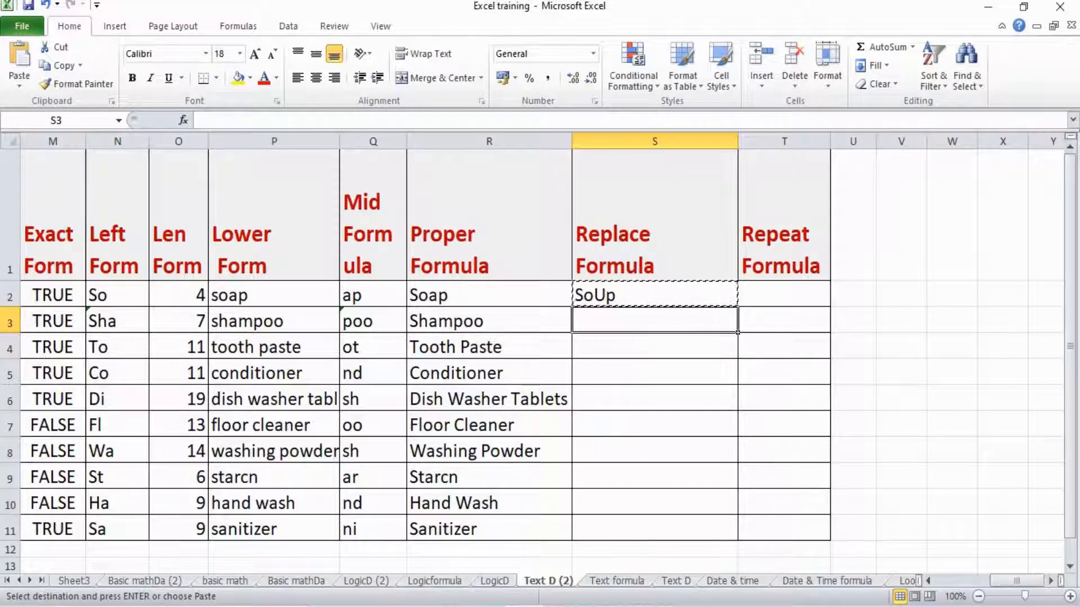
pyautogui.write('=replace(')
pyautogui.press('Left')
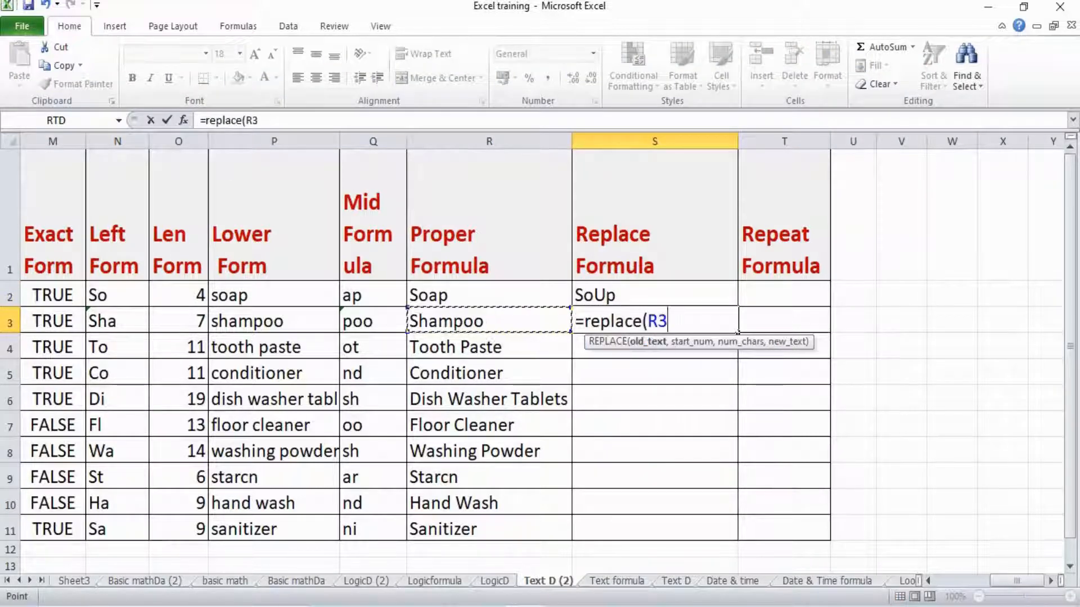
pyautogui.write(',7,1')
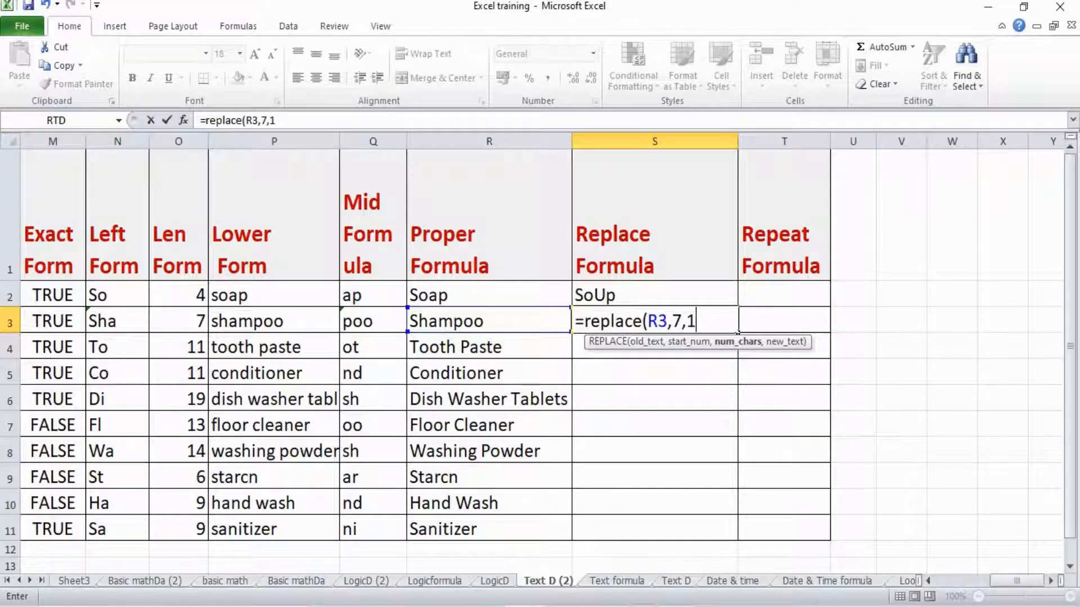
pyautogui.write(',"U")')
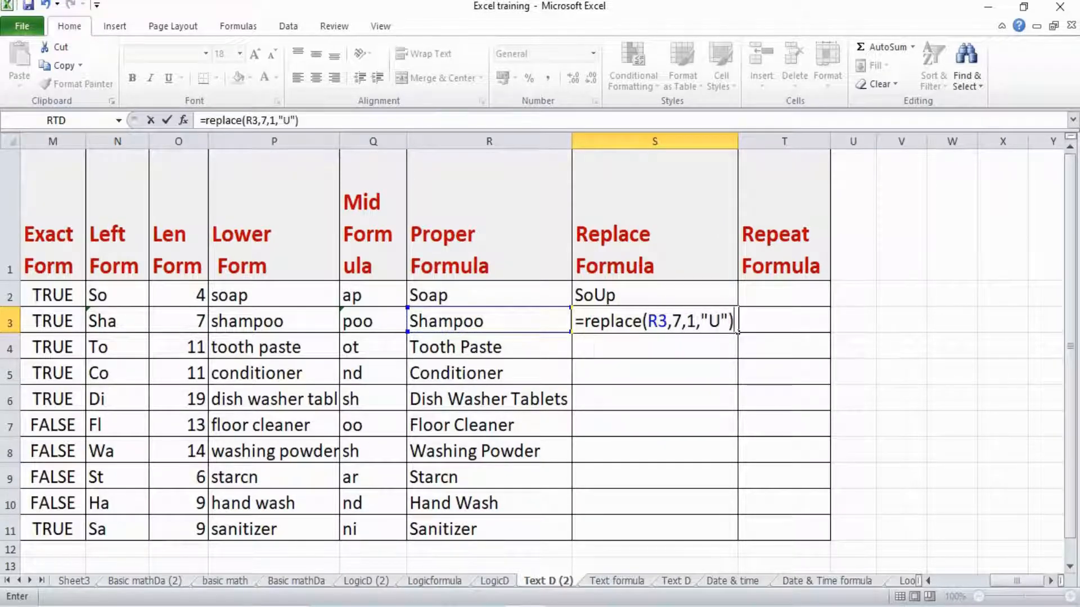
pyautogui.press('Return')
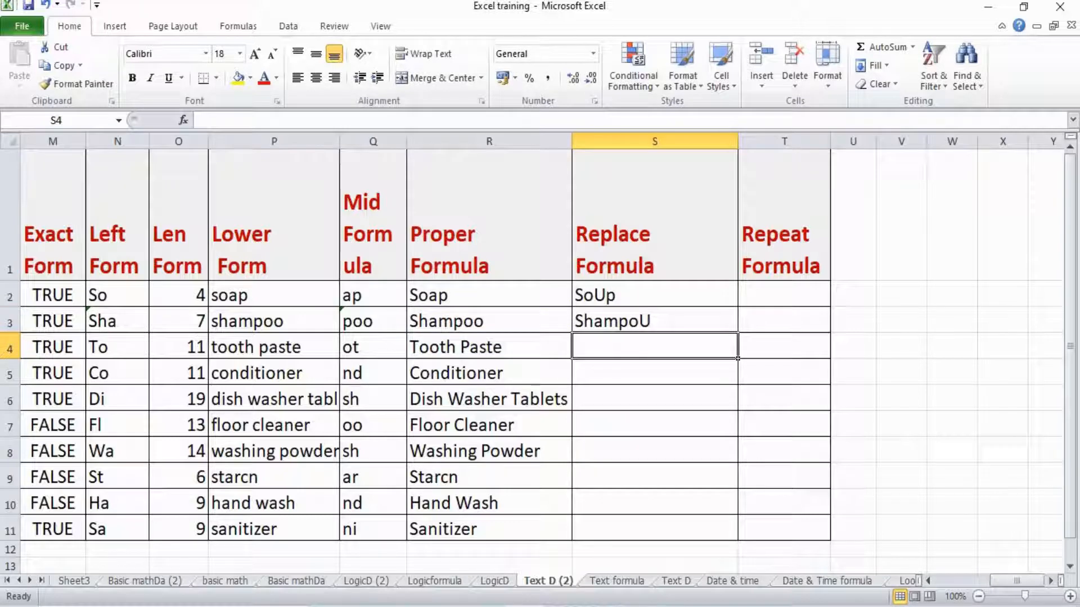
# Copy the REPLACE formula from S2 into S4:S11.
pyautogui.click(655, 321)
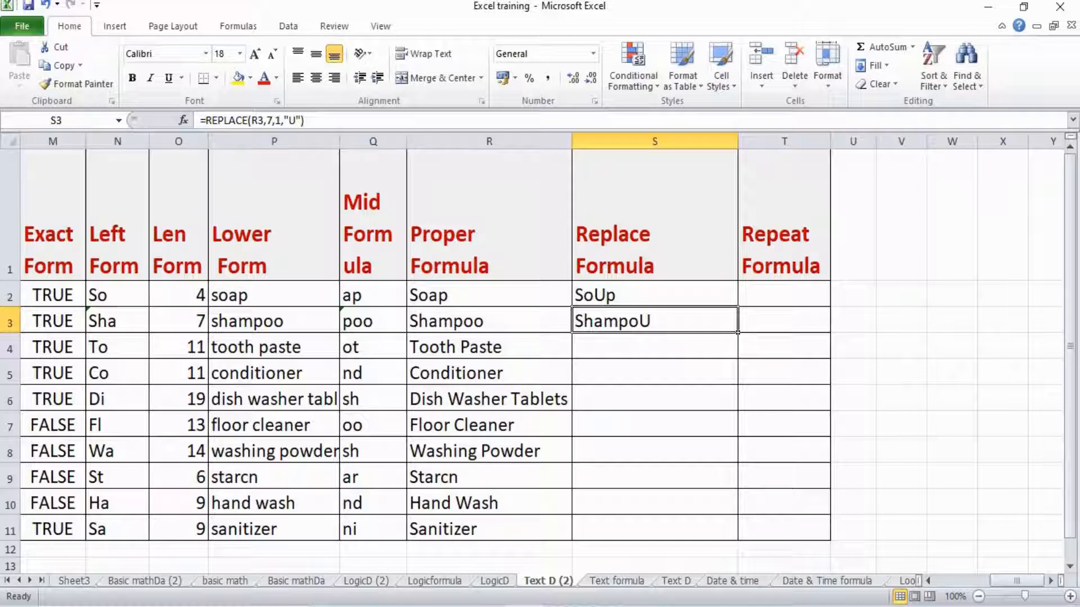
pyautogui.click(655, 296)
pyautogui.hotkey('ctrl', 'c')
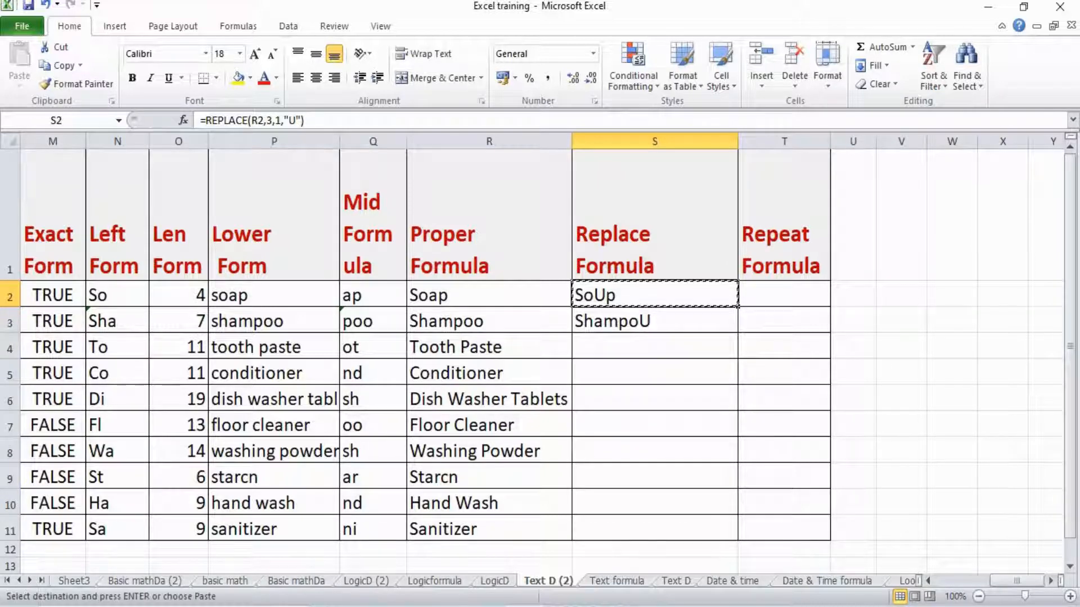
pyautogui.click(489, 321)
pyautogui.press('Down')
pyautogui.hotkey('ctrl', 'Down')
pyautogui.press('Right')
pyautogui.hotkey('shift', 'Up')
pyautogui.hotkey('shift', 'Up')
pyautogui.hotkey('shift', 'Up')
pyautogui.hotkey('shift', 'Up')
pyautogui.hotkey('shift', 'Up')
pyautogui.hotkey('shift', 'Up')
pyautogui.hotkey('shift', 'Up')
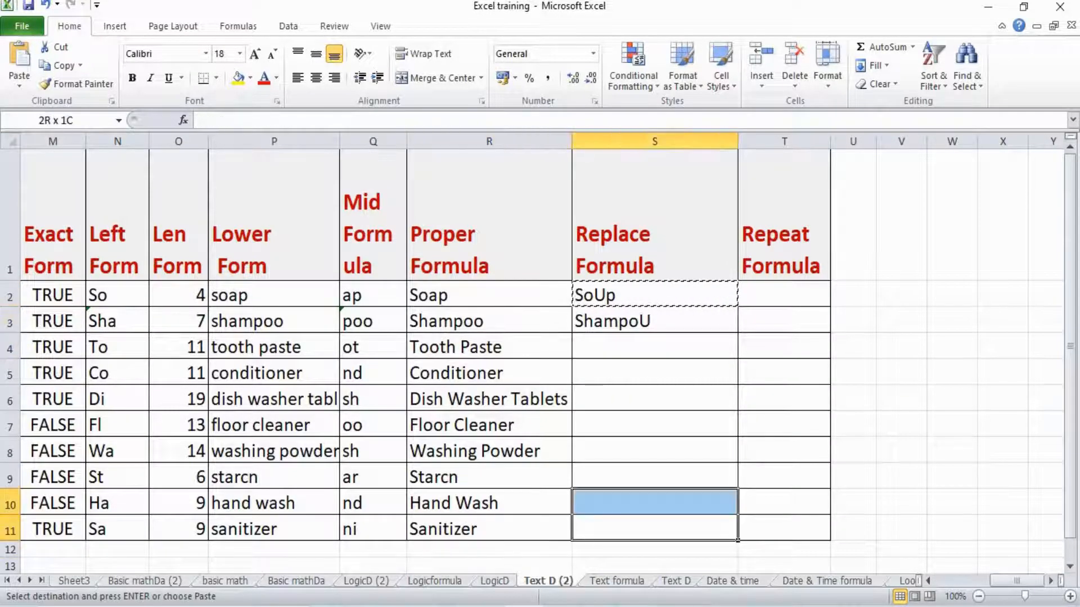
pyautogui.hotkey('ctrl', 'v')
pyautogui.press('Escape')
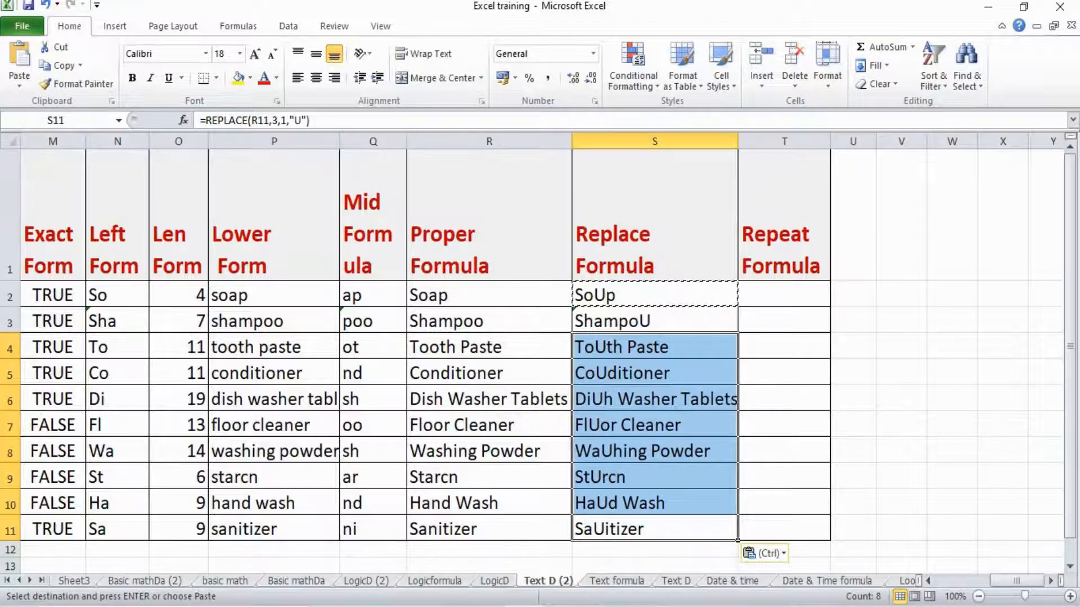
# Look up Rept on the Text formula sheet and enter =REPT(R2,2) in cell T2 of the Text D (2) sheet.
pyautogui.hotkey('ctrl', 'pagedown')
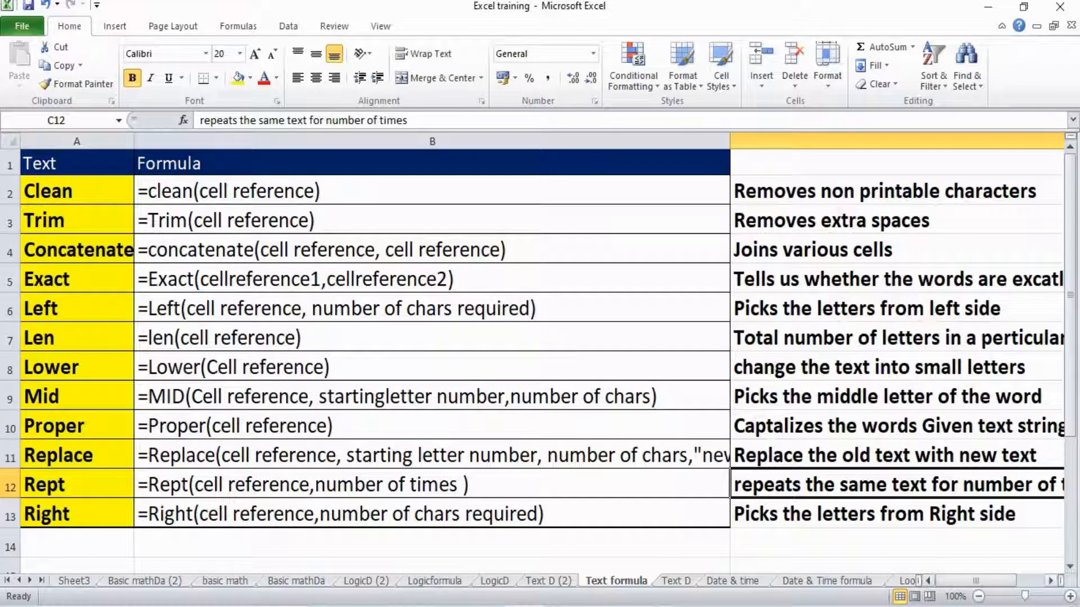
pyautogui.click(1050, 581)
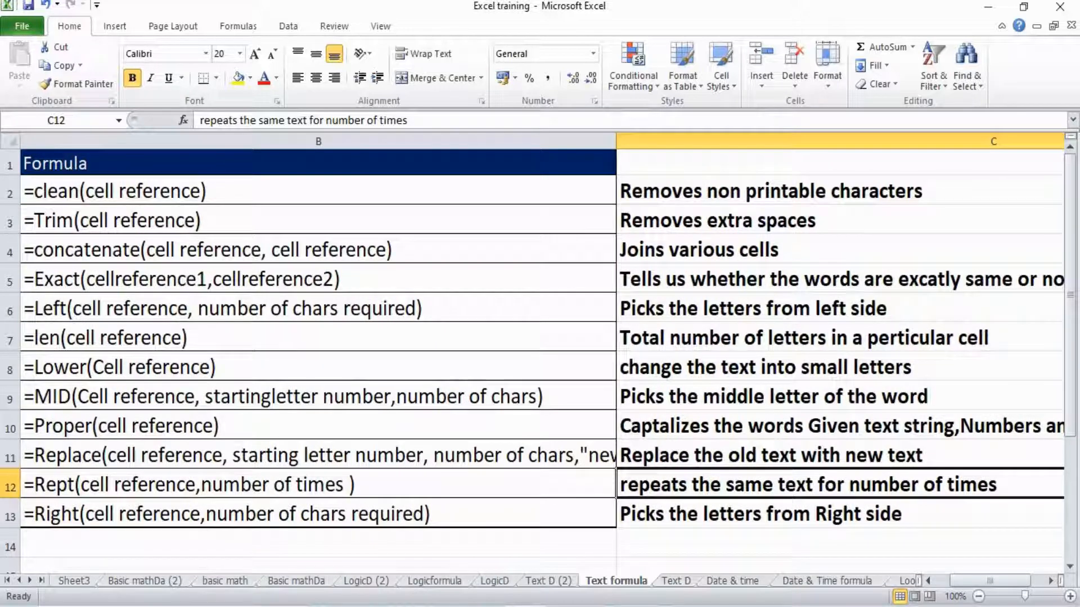
pyautogui.hotkey('ctrl', 'pageup')
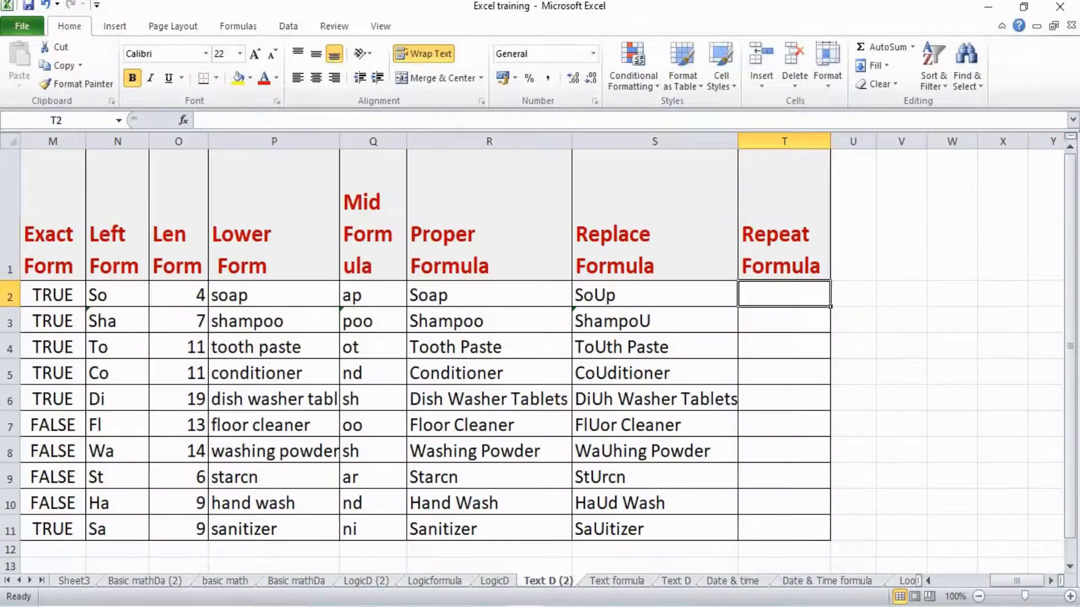
pyautogui.write('=')
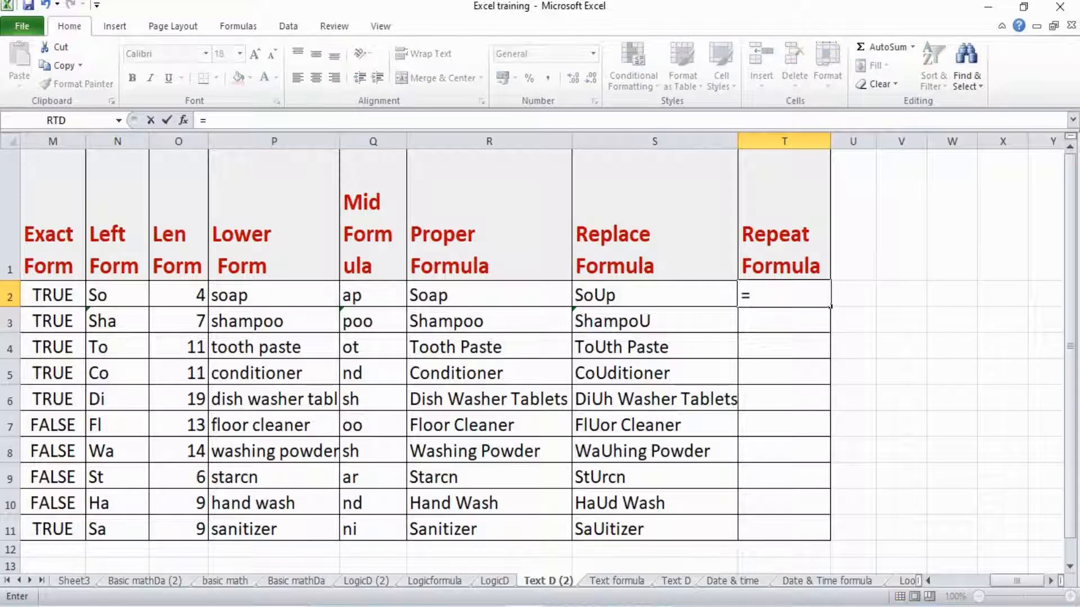
pyautogui.write('repeat')
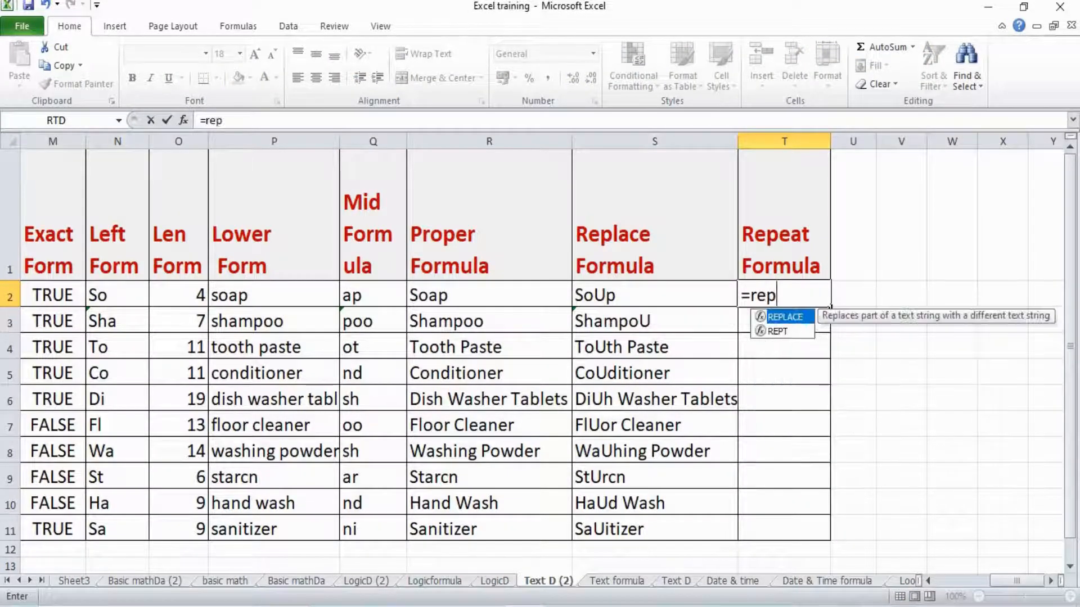
pyautogui.press('BackSpace')
pyautogui.press('BackSpace')
pyautogui.press('BackSpace')
pyautogui.write('t')
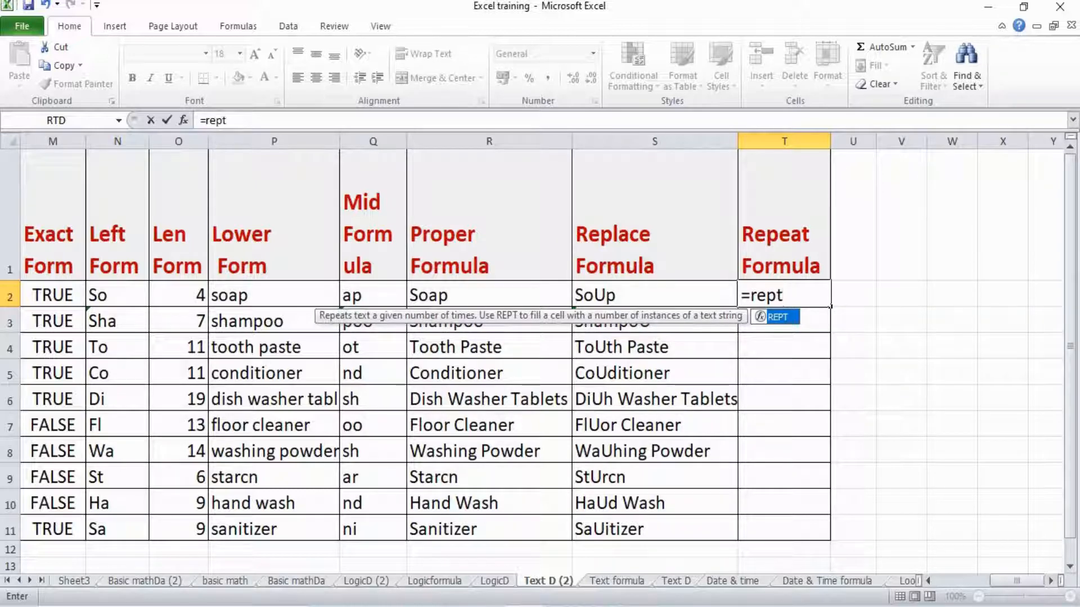
pyautogui.write('(')
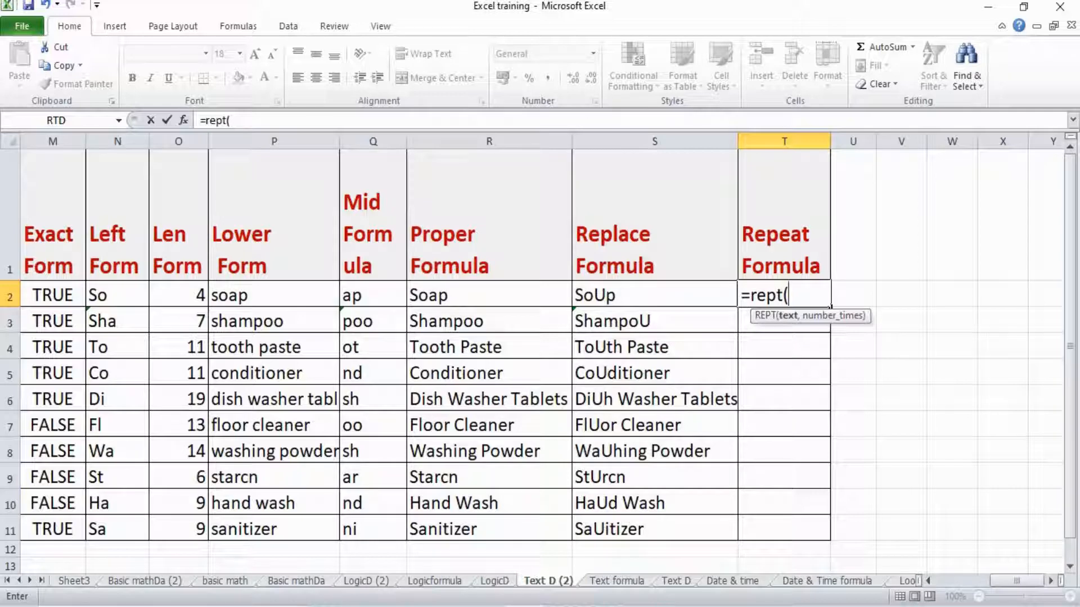
pyautogui.press('Left')
pyautogui.press('Left')
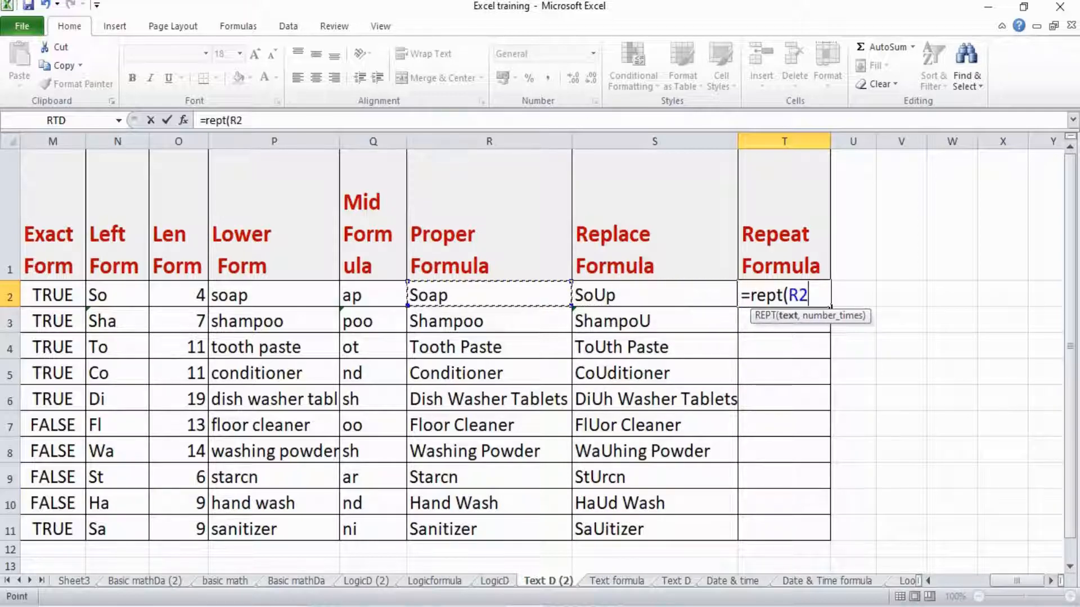
pyautogui.write(',2')
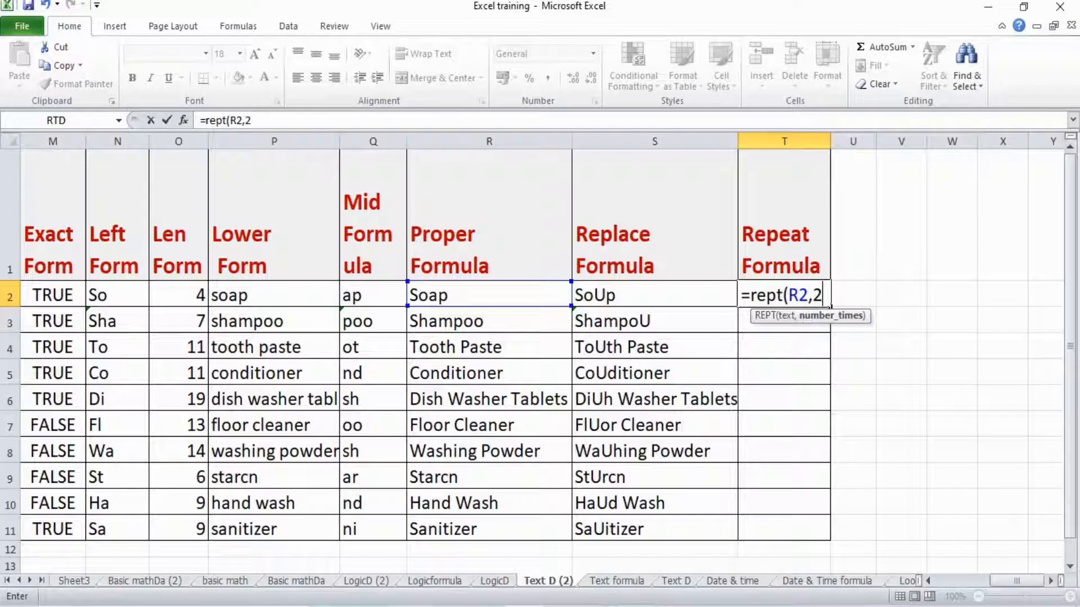
pyautogui.write(')')
pyautogui.press('Return')
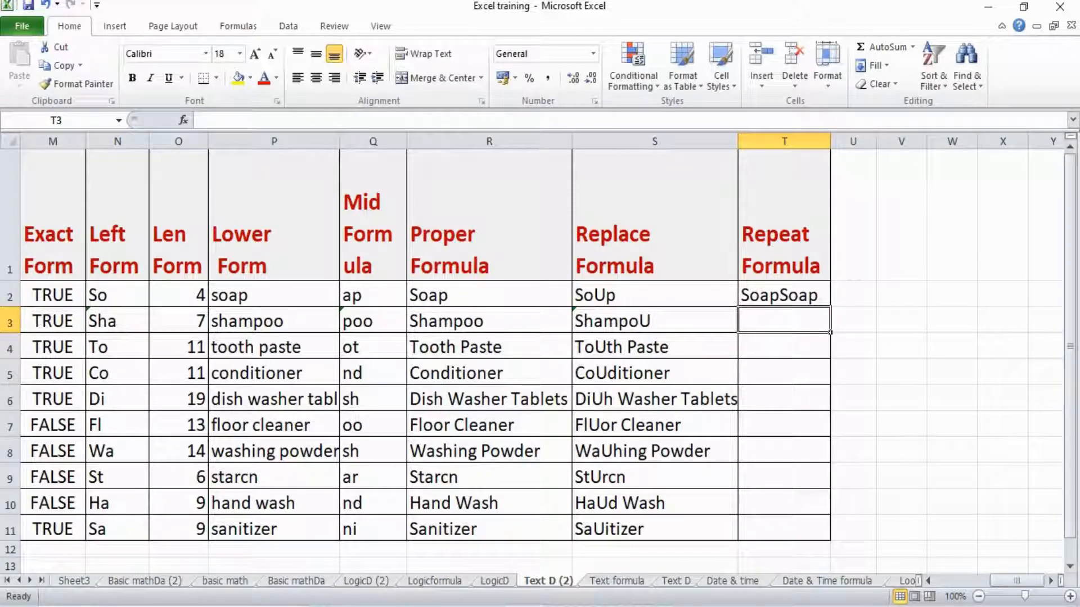
# Copy the REPT formula from T2 into T3 and set its number of repetitions to 3.
pyautogui.press('Up')
pyautogui.hotkey('ctrl', 'c')
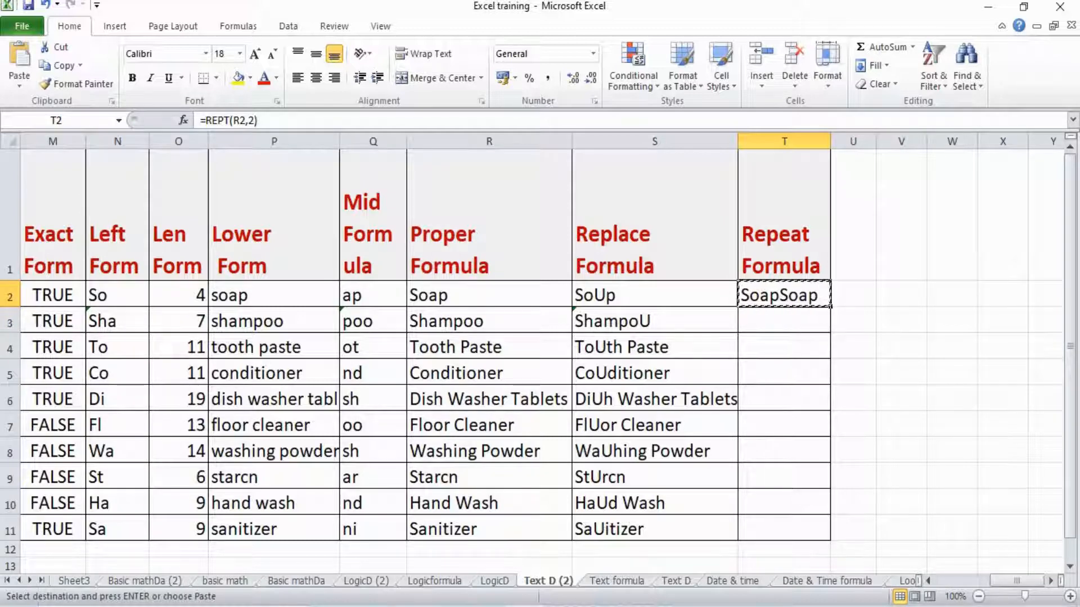
pyautogui.press('Down')
pyautogui.hotkey('ctrl', 'v')
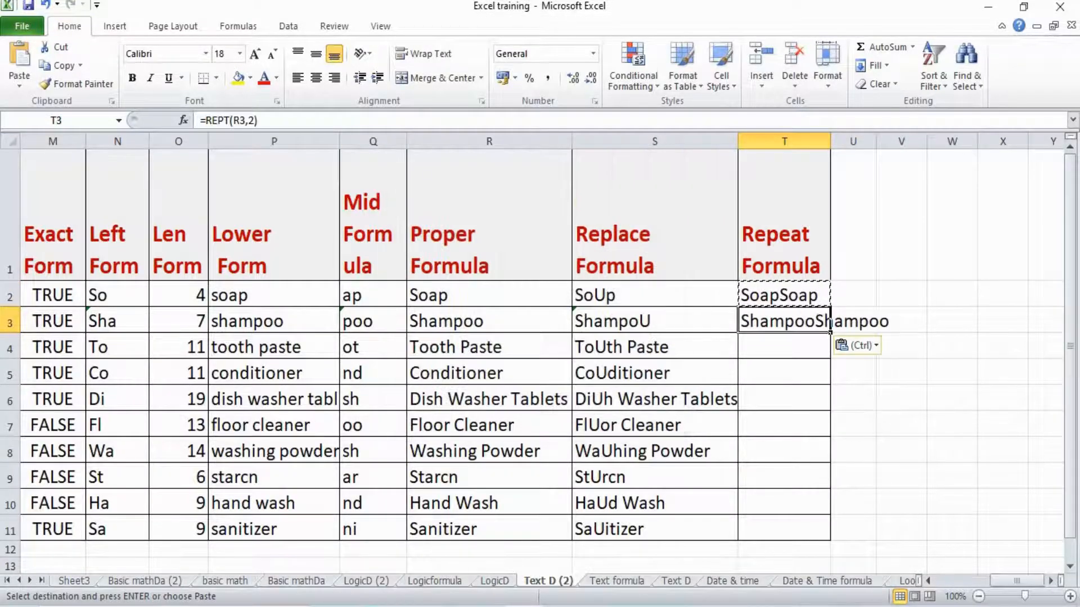
pyautogui.press('F2')
pyautogui.press('Left')
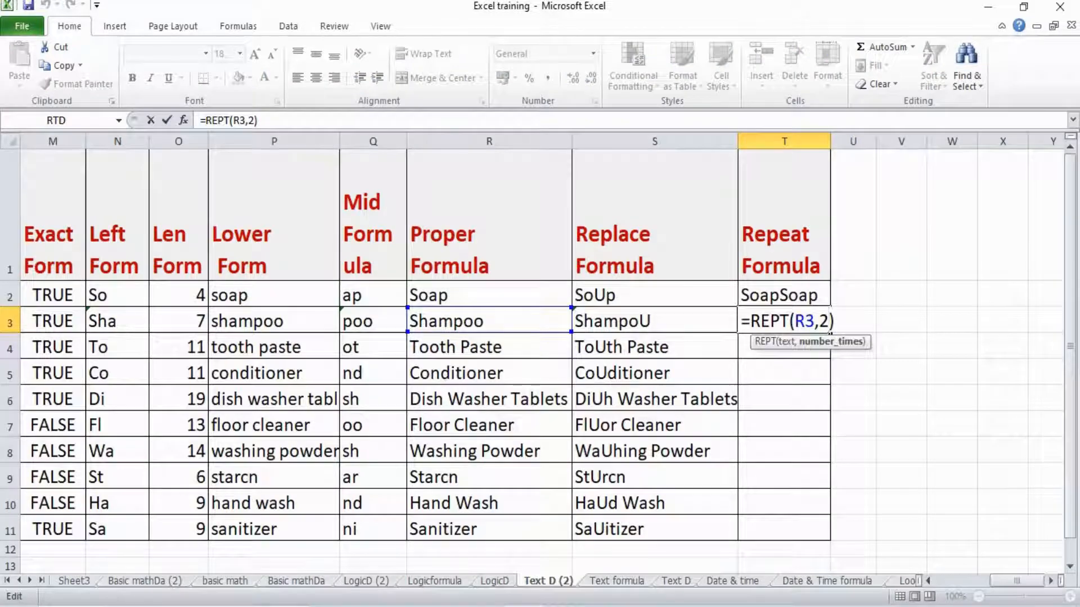
pyautogui.press('BackSpace')
pyautogui.write('3')
pyautogui.press('Return')
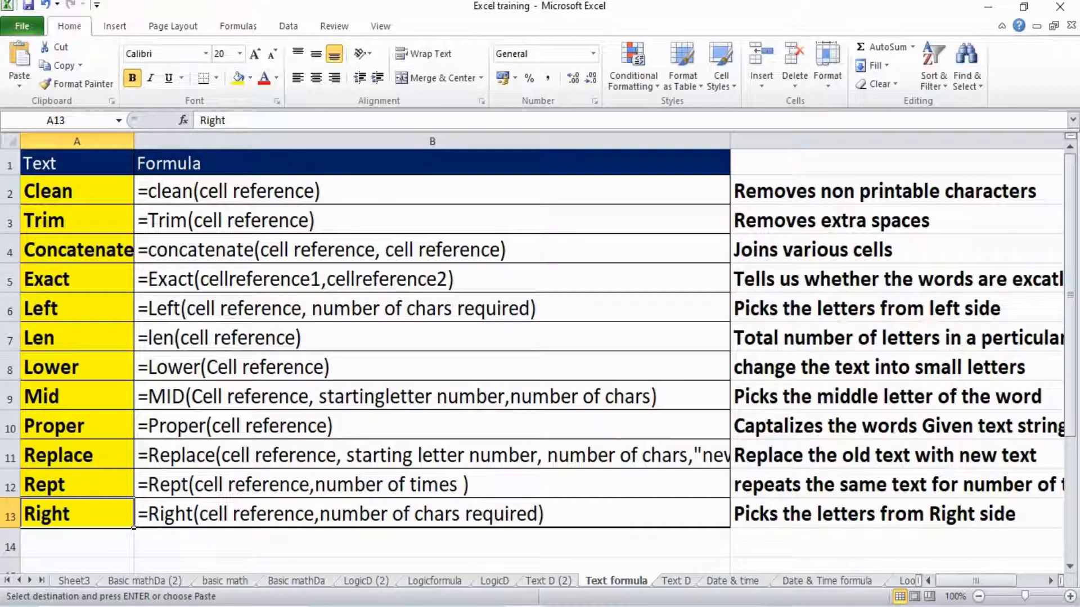
# Look up Right on the Text formula sheet and enter =RIGHT(R2,2) in cell U2 of the Text D (2) sheet.
pyautogui.click(896, 514)
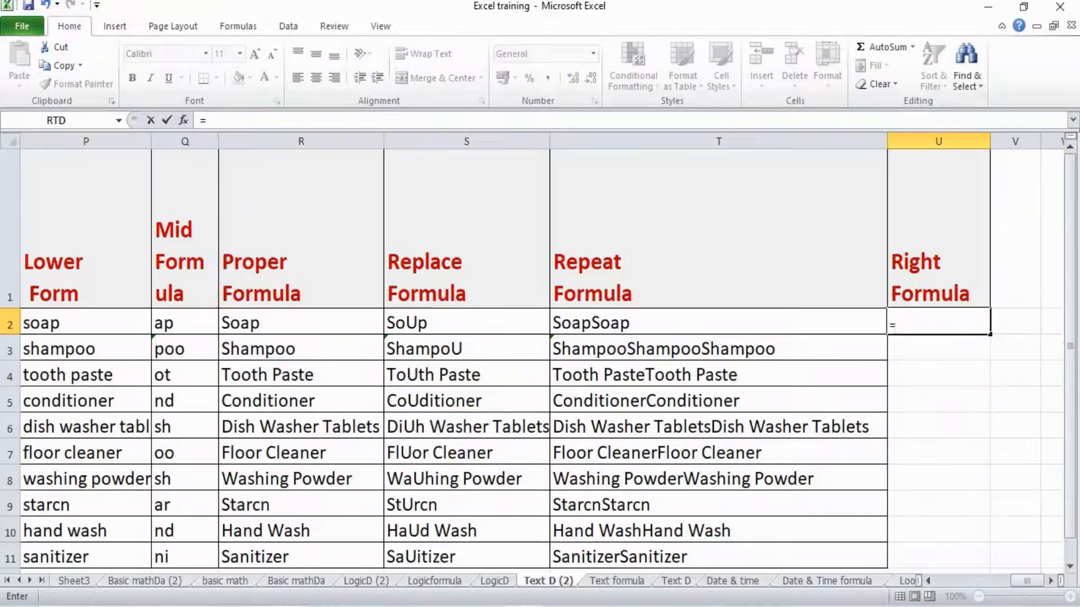
pyautogui.write('Right(')
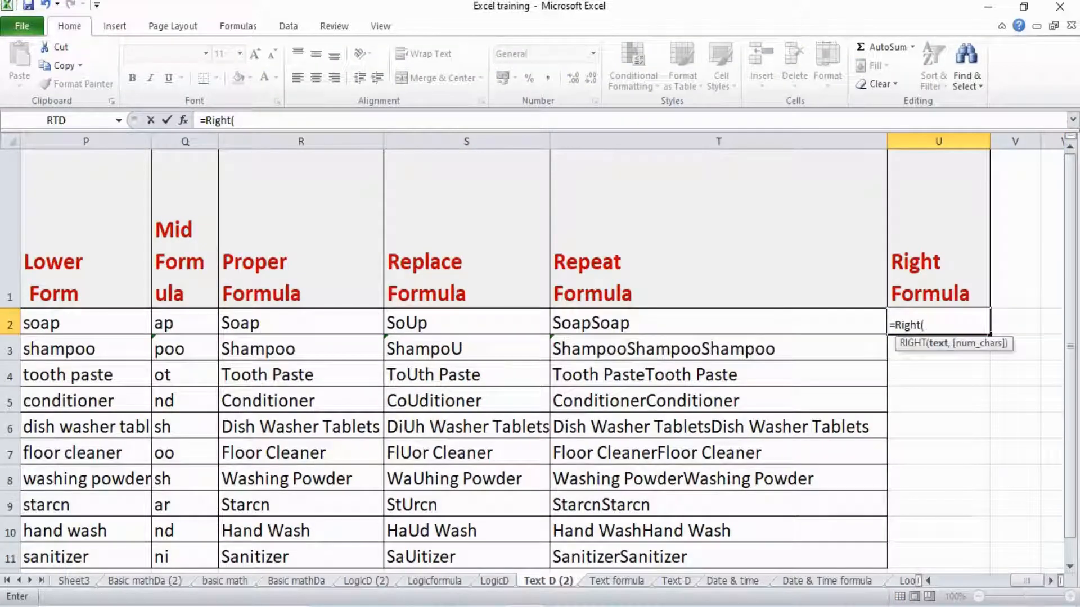
pyautogui.click(301, 322)
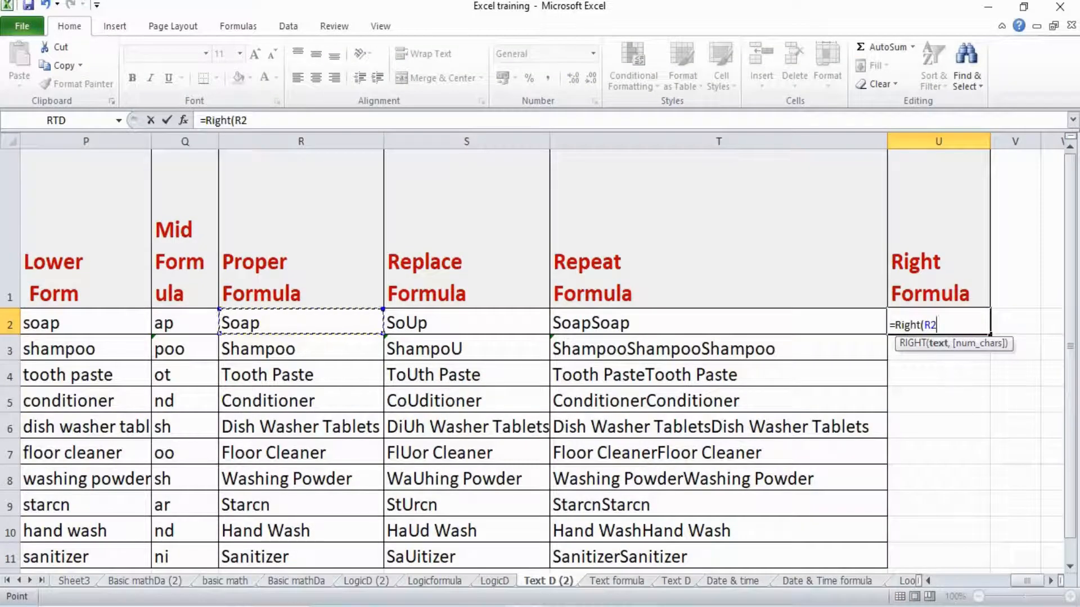
pyautogui.write(',2)')
pyautogui.hotkey('ctrl', 'Return')
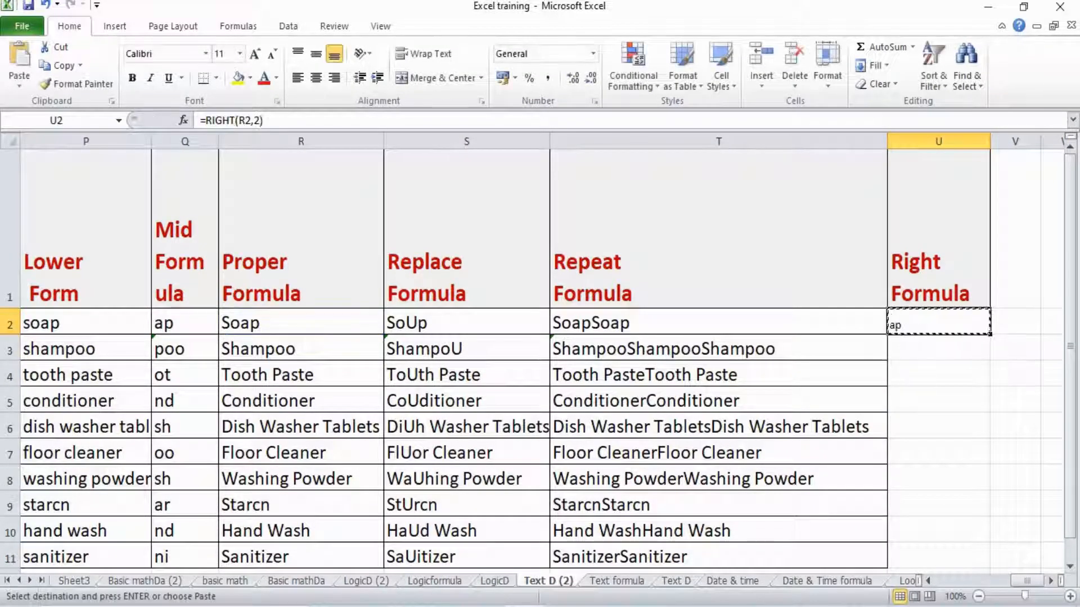
# Copy the RIGHT formula from U2 into U3:U11.
pyautogui.hotkey('ctrl', 'c')
pyautogui.moveTo(938, 556); pyautogui.dragTo(938, 348)
pyautogui.hotkey('ctrl', 'v')
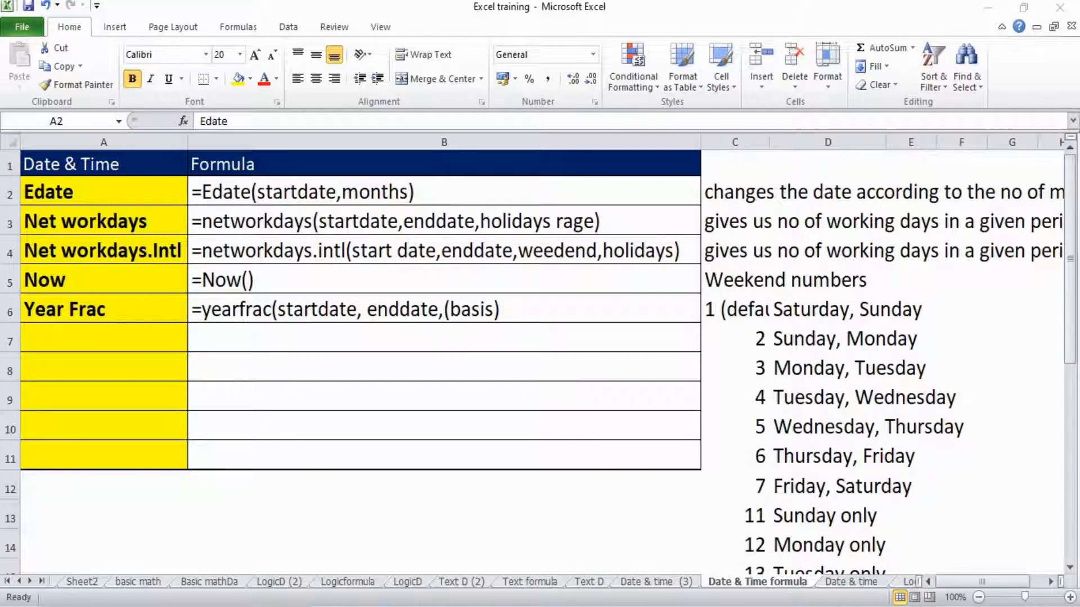
# Enter =EDATE(I2,2) in cell L2 of the Date & time (3) sheet for the Soap manufacturing start date.
pyautogui.hotkey('ctrl', 'pageup')
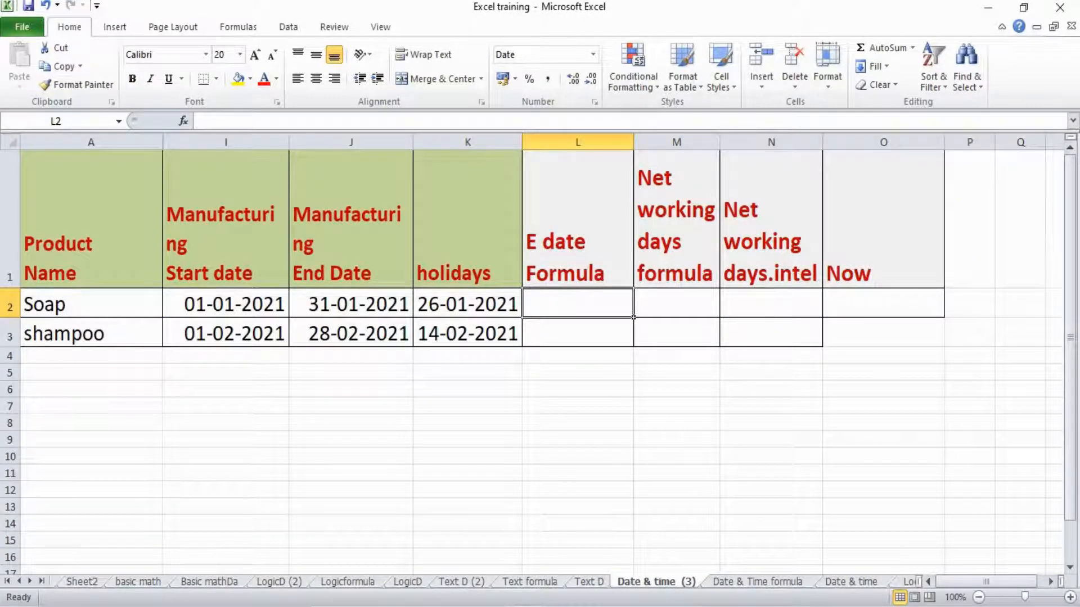
pyautogui.write('=ed')
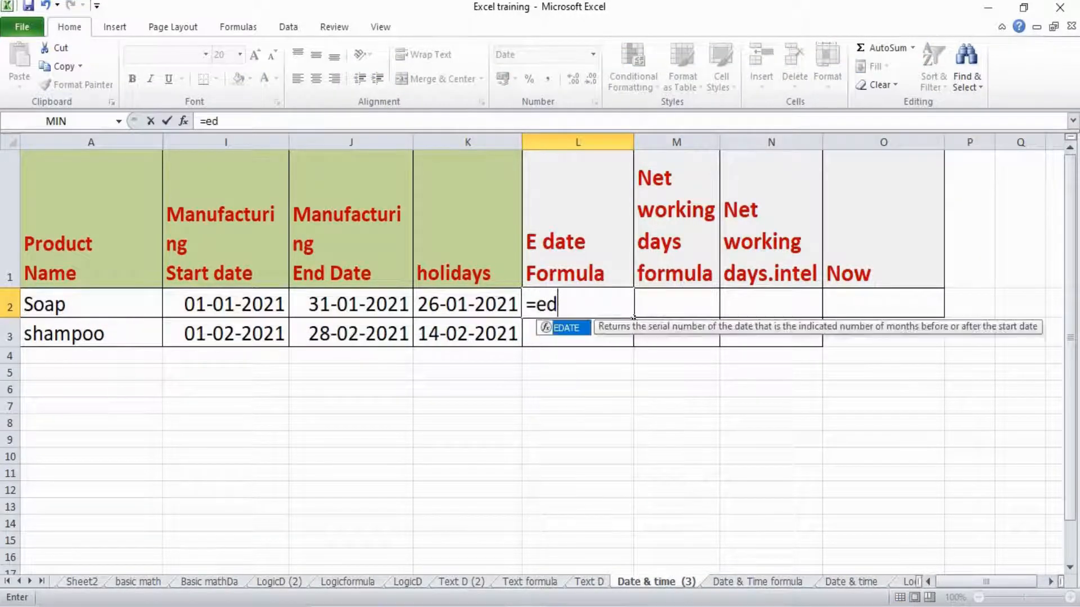
pyautogui.write('ate')
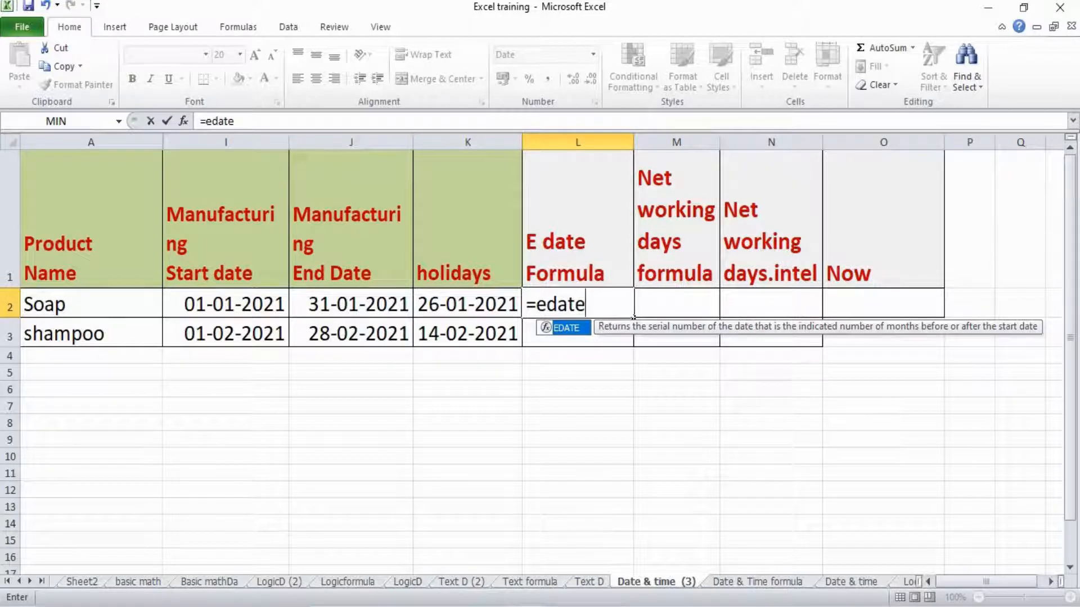
pyautogui.write('(')
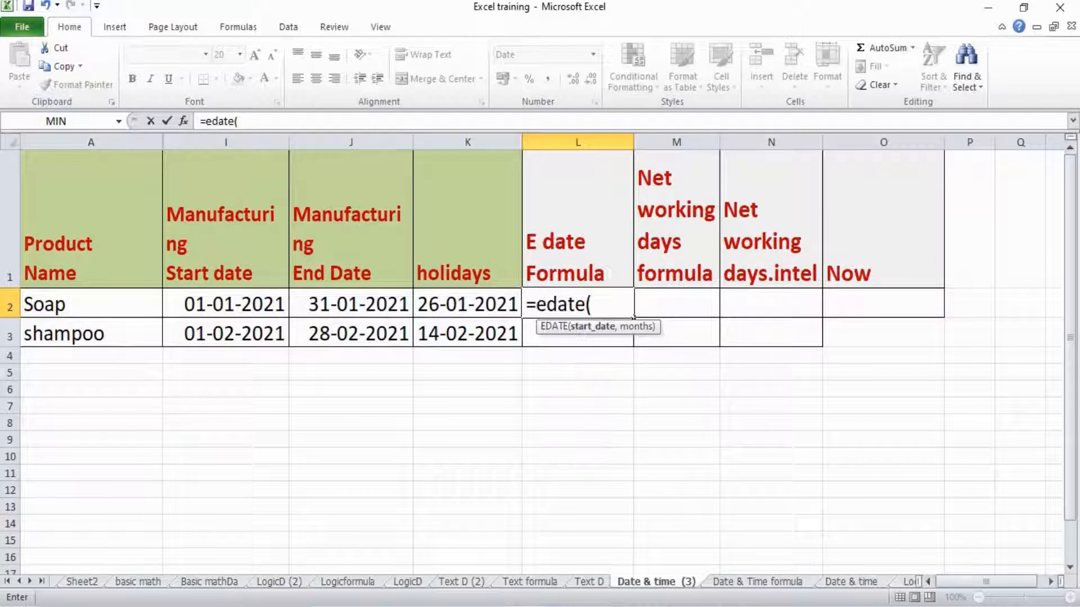
pyautogui.write('I2,')
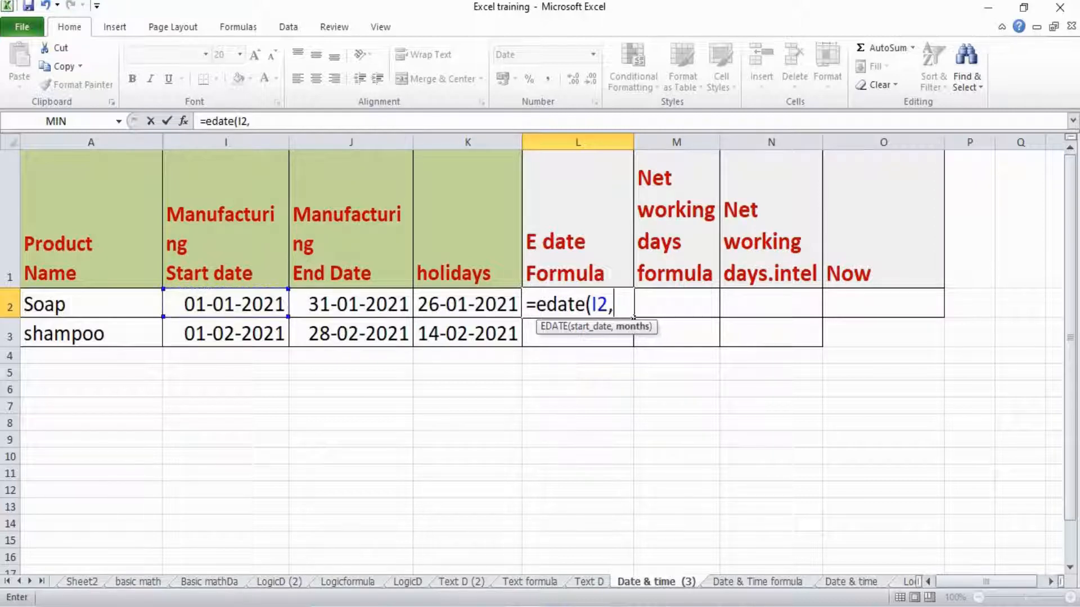
pyautogui.write('2)')
pyautogui.press('Return')
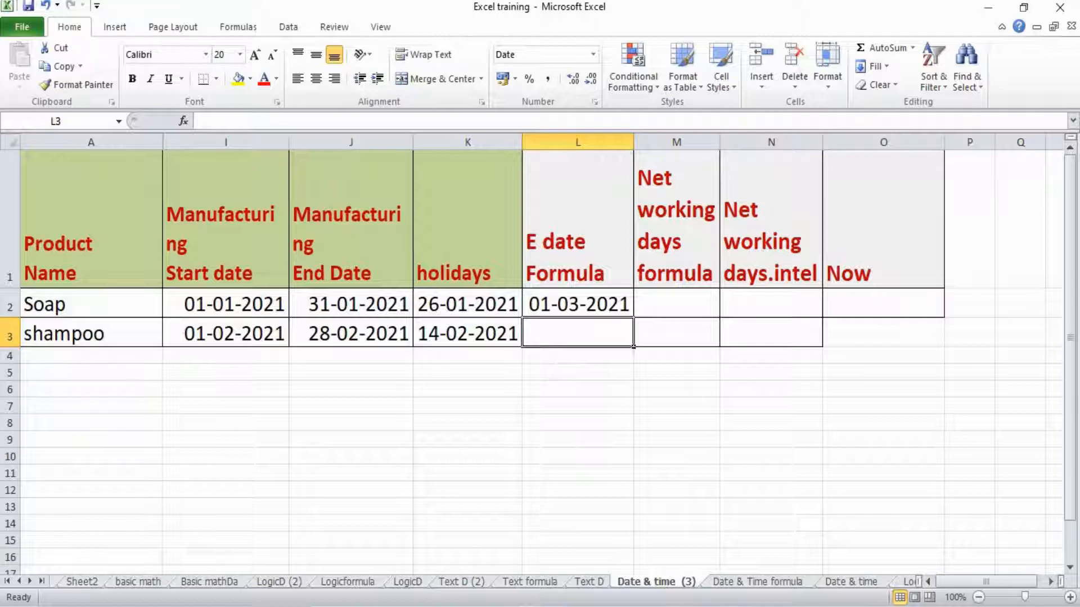
# Enter =EDATE(I3,3) in cell L3 for the shampoo manufacturing start date.
pyautogui.write('=edate(')
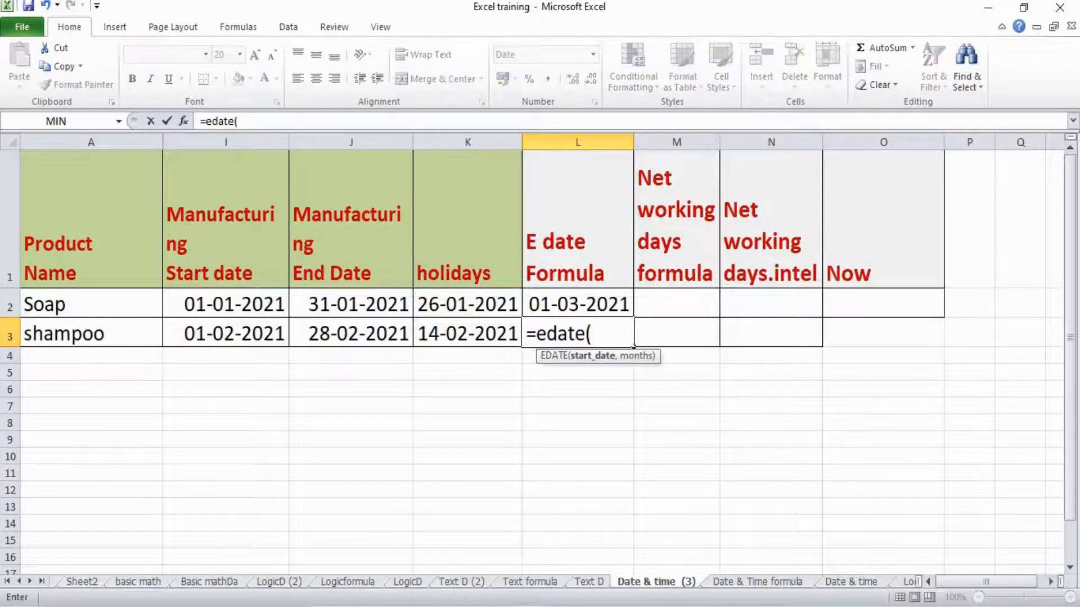
pyautogui.click(226, 334)
pyautogui.write(',3)')
pyautogui.press('Return')
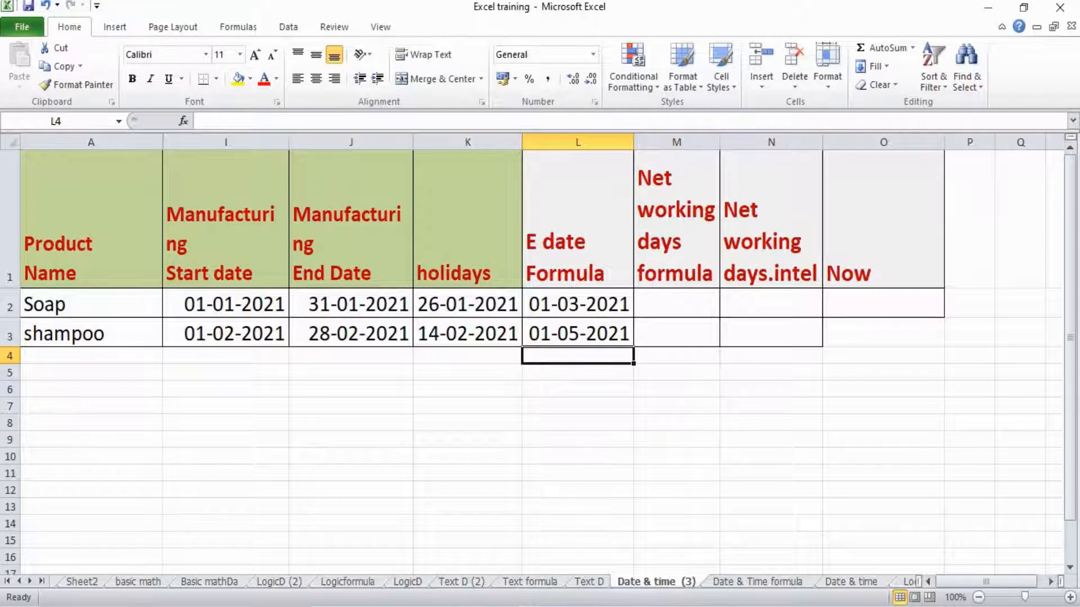
# Read the Net workdays syntax and description on the Date & Time formula sheet and return to the Date & time (3) sheet.
pyautogui.hotkey('ctrl', 'pagedown')
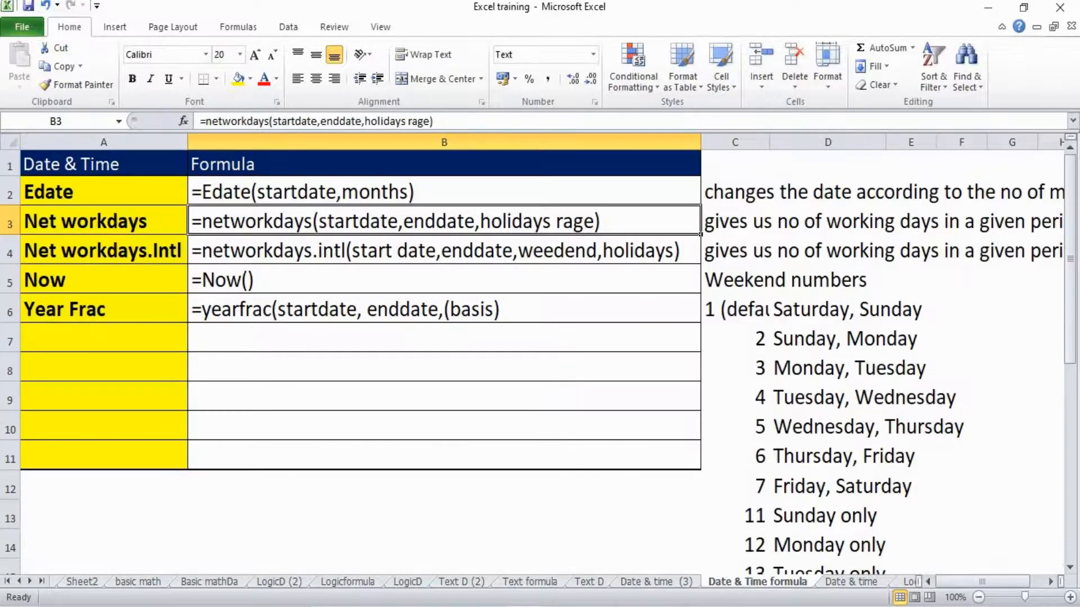
pyautogui.click(735, 221)
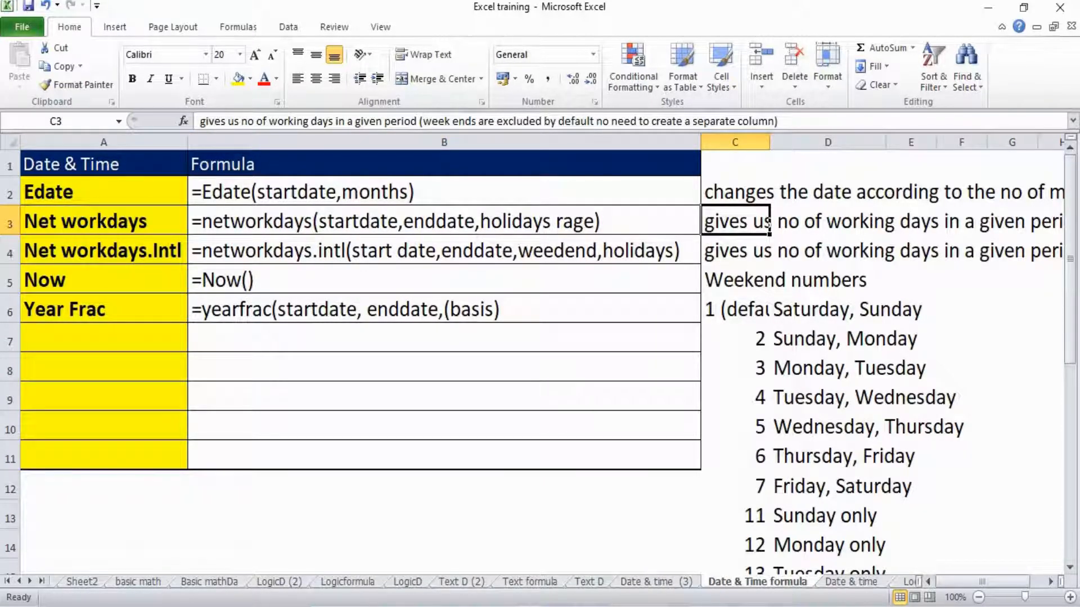
pyautogui.click(1051, 582)
pyautogui.click(1050, 583)
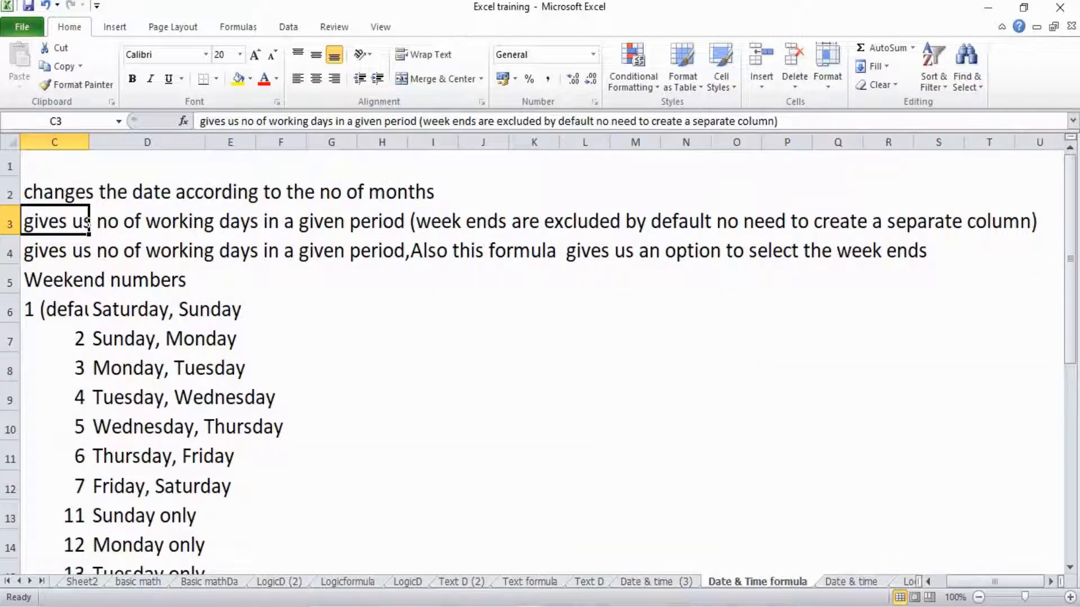
pyautogui.hotkey('shift', 'space')
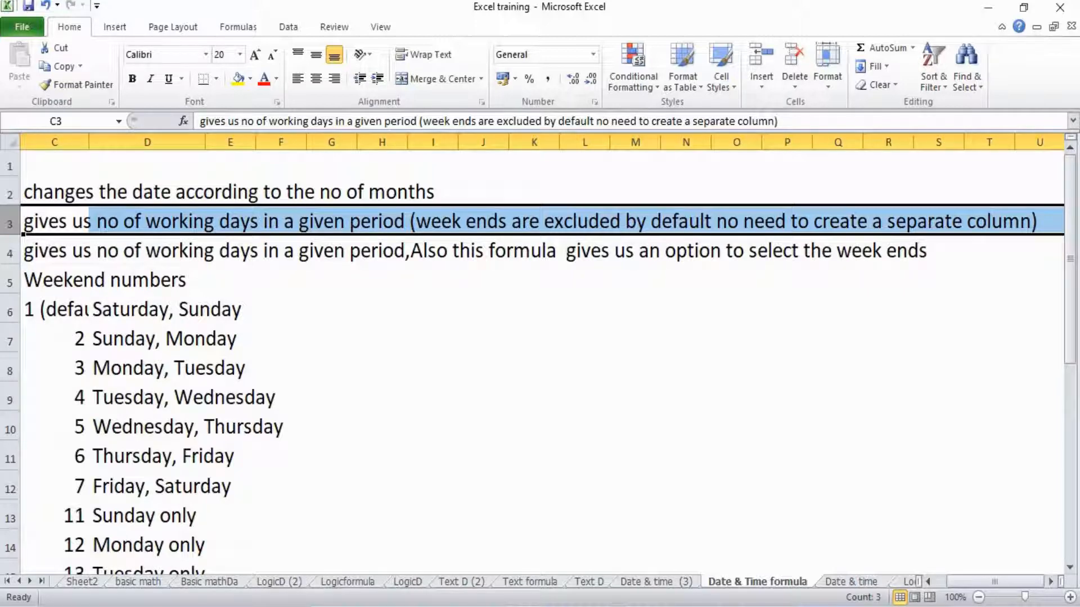
pyautogui.hotkey('ctrl', 'pageup')
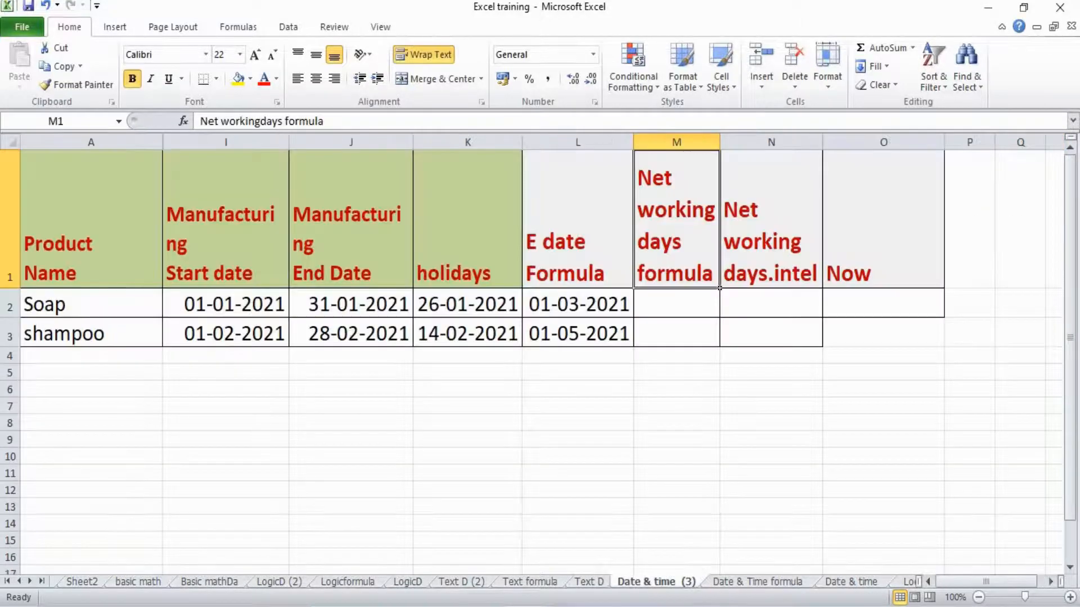
# Enter =NETWORKDAYS(I2,J2,K2) in cell M2 to count Soap's working days, excluding the holiday date.
pyautogui.click(676, 303)
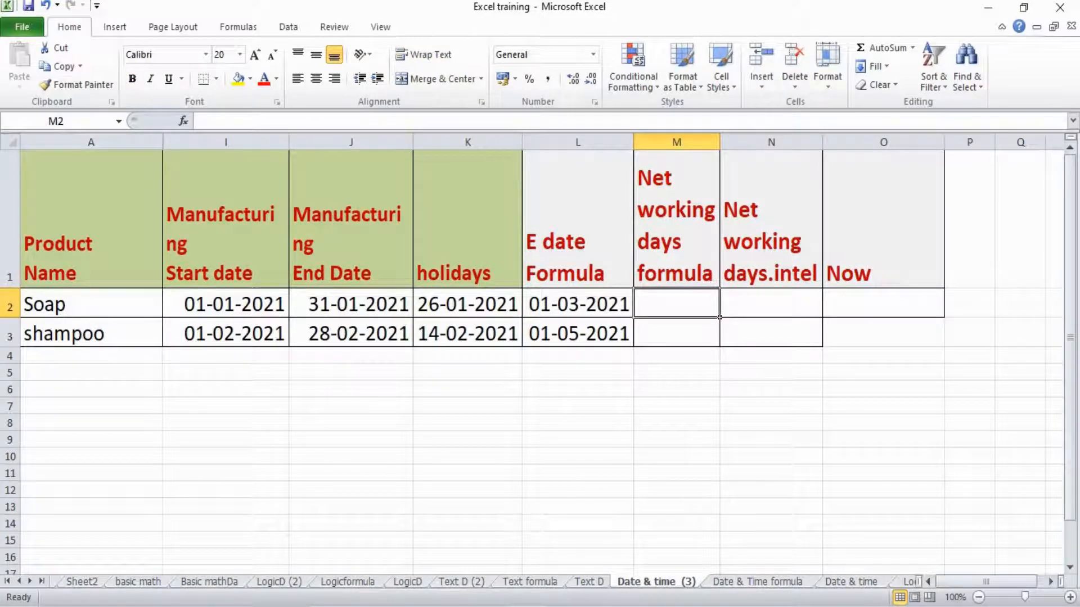
pyautogui.write('=netwo')
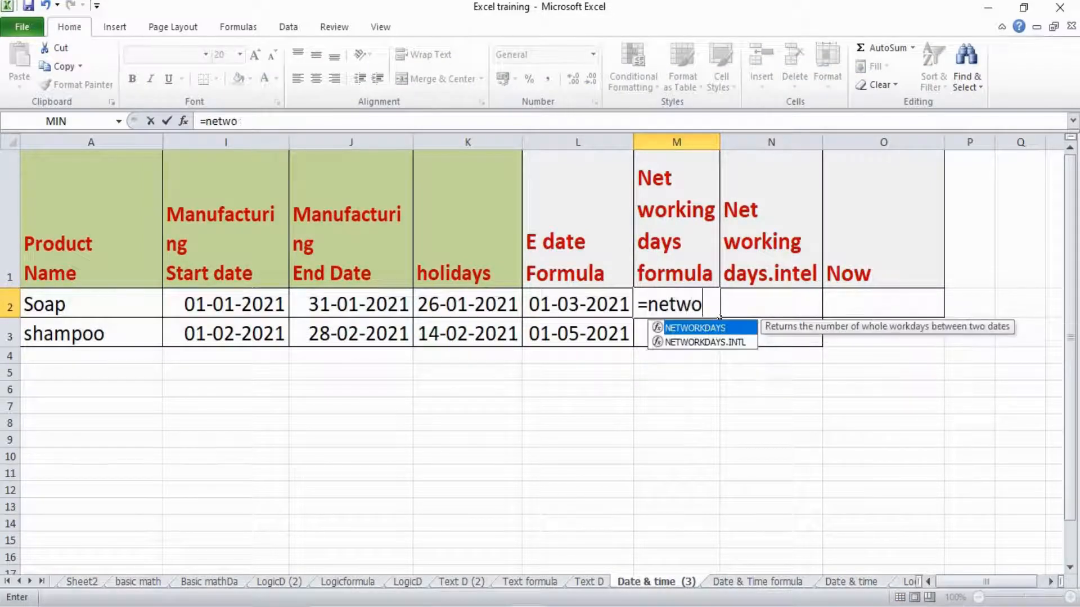
pyautogui.write('rkd')
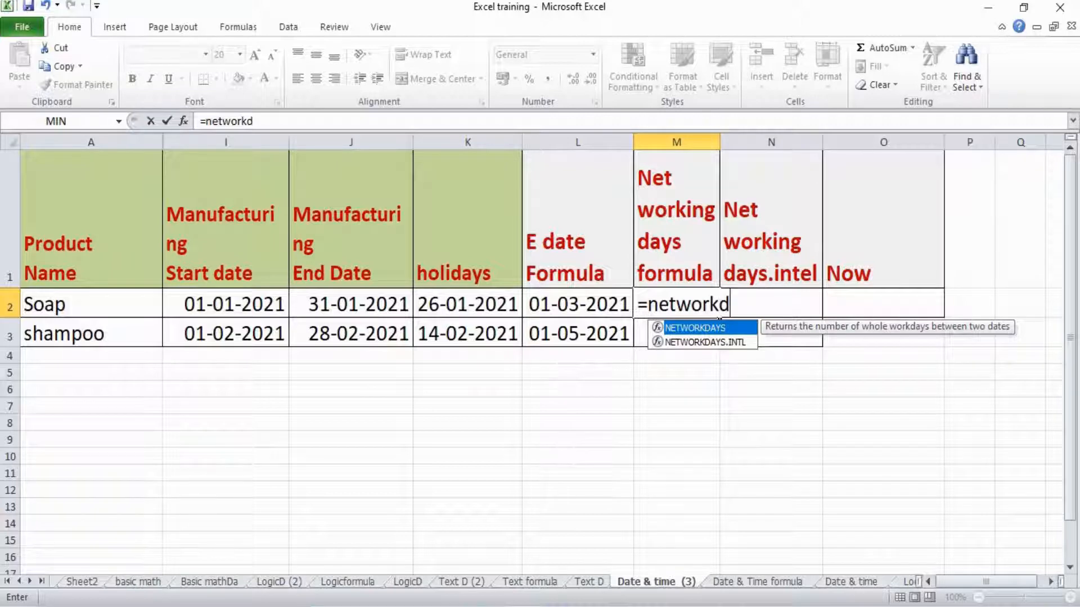
pyautogui.write('ay')
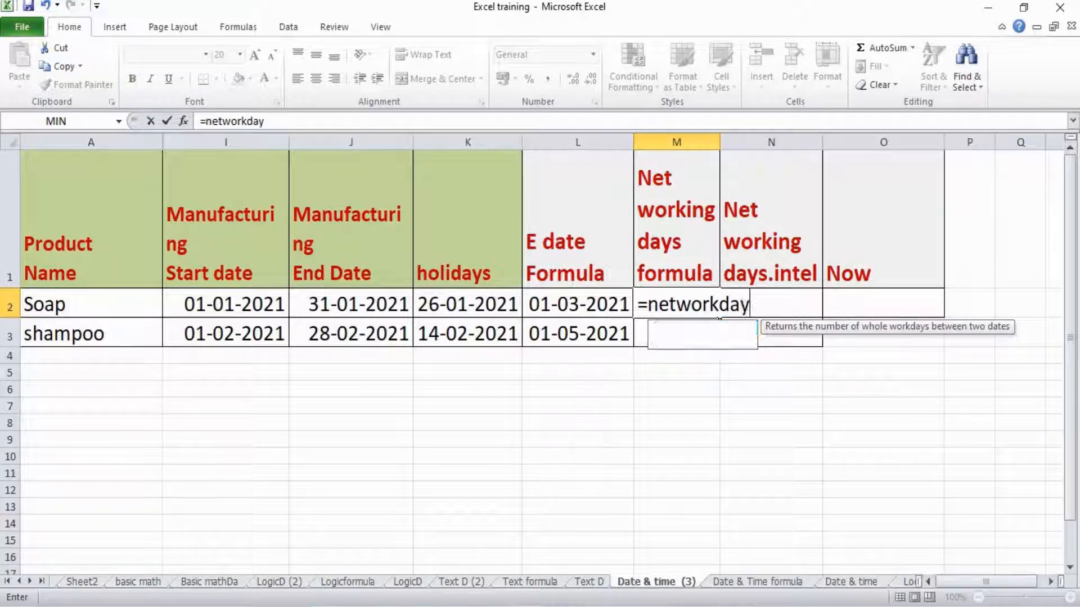
pyautogui.write('s(')
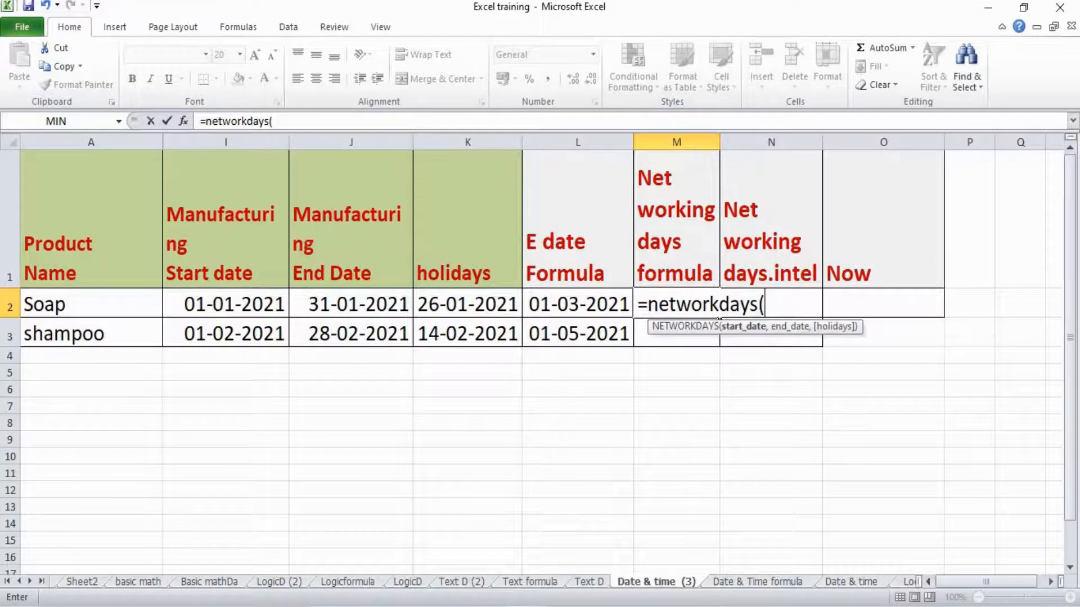
pyautogui.click(226, 304)
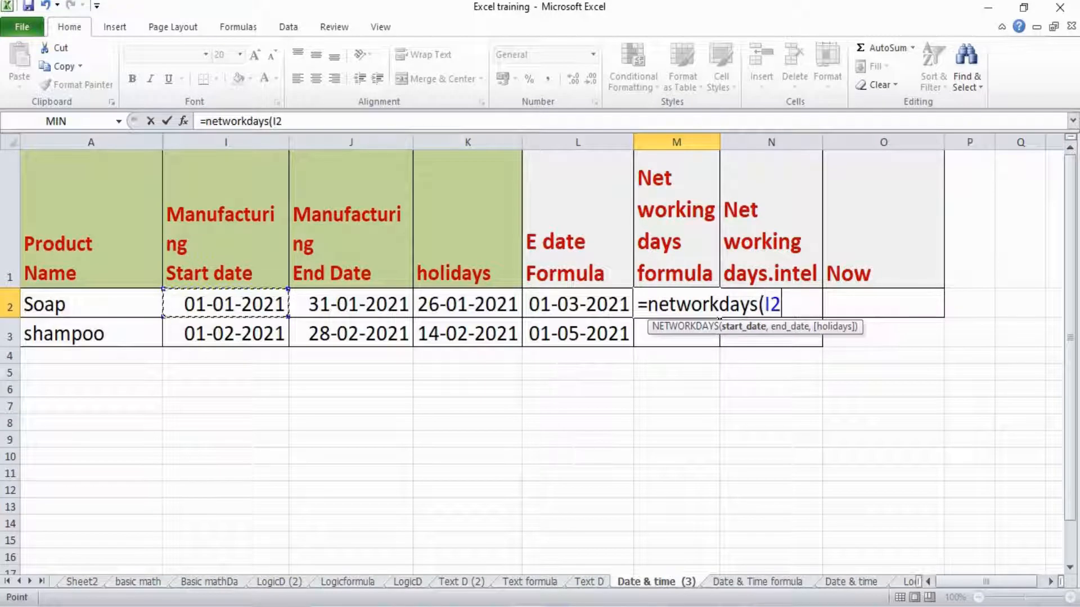
pyautogui.write(',')
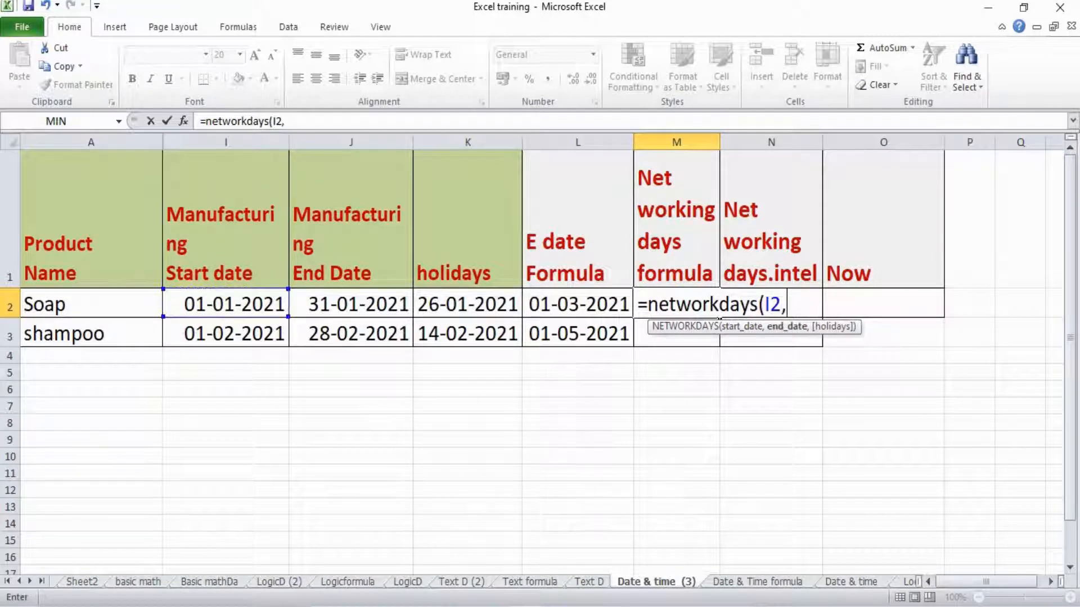
pyautogui.click(351, 305)
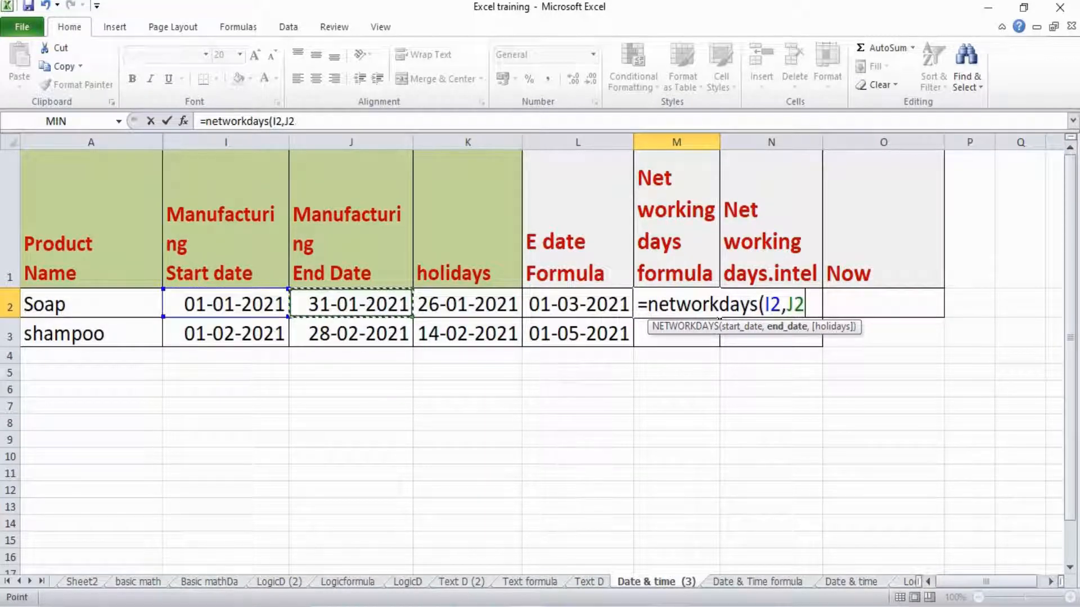
pyautogui.write(',')
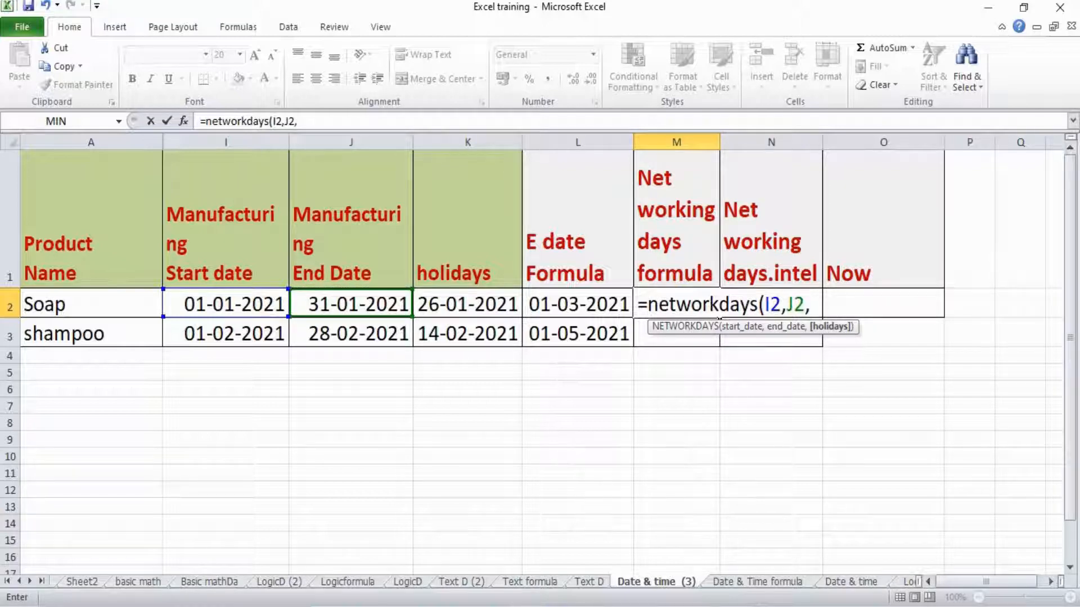
pyautogui.click(467, 305)
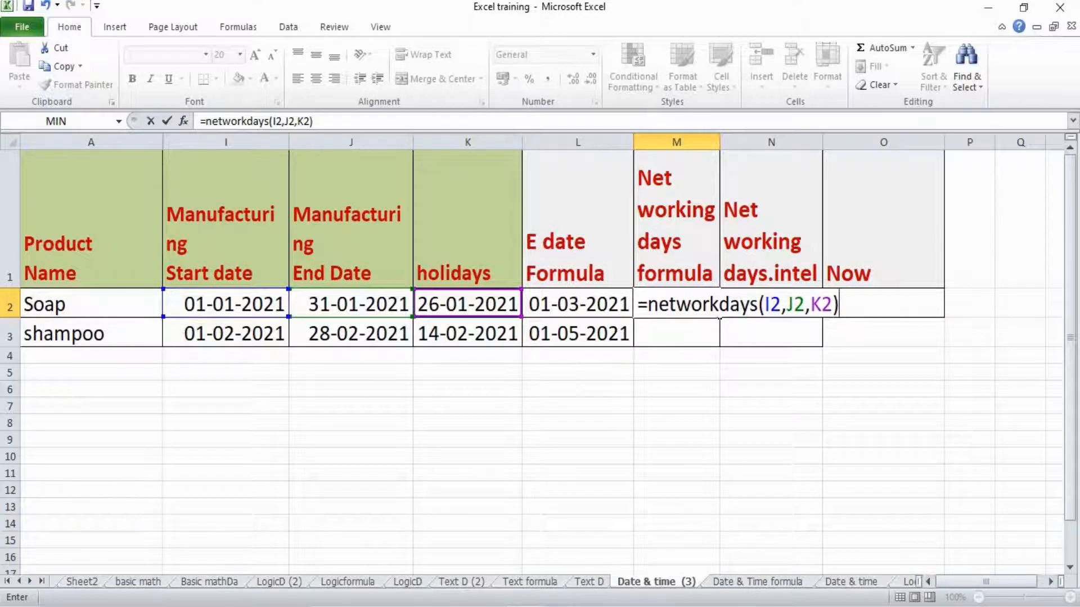
pyautogui.press('Return')
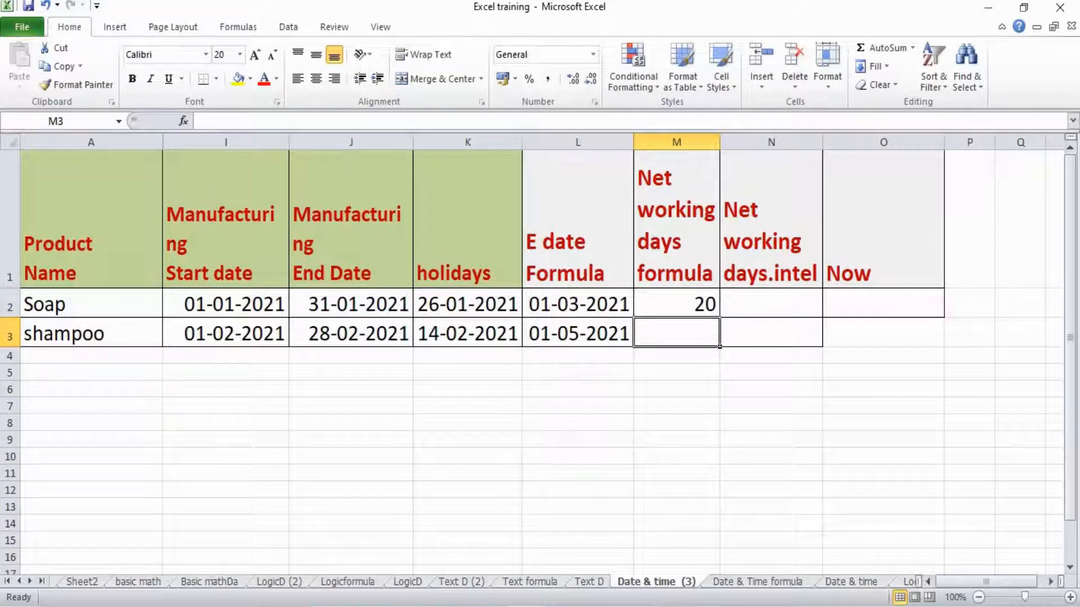
# Check Soap's working-day count in M2 against January 2021 in the system calendar.
pyautogui.click(677, 303)
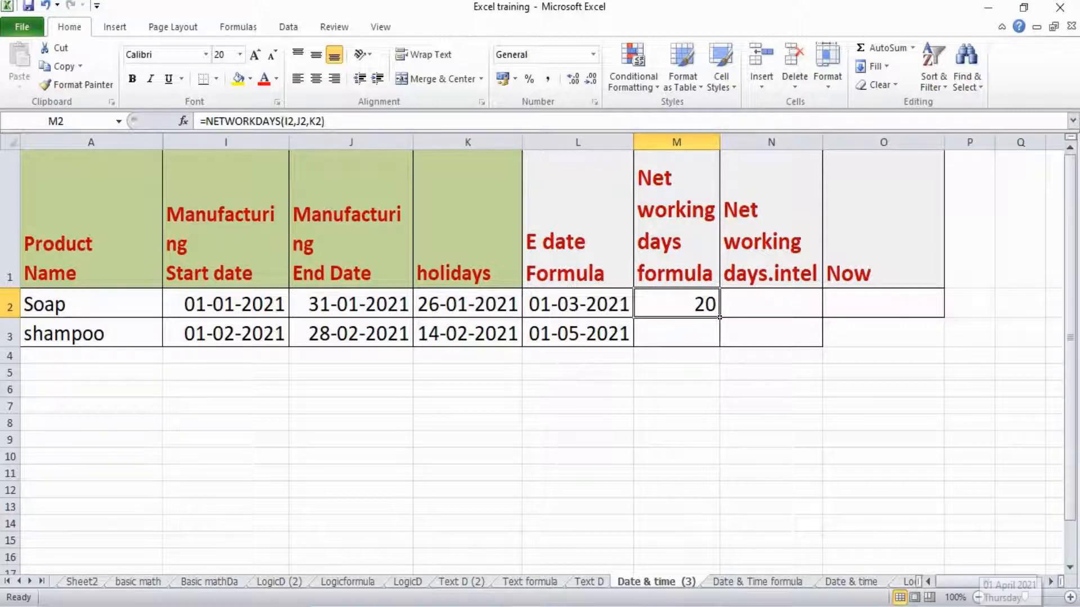
pyautogui.click(1010, 606)
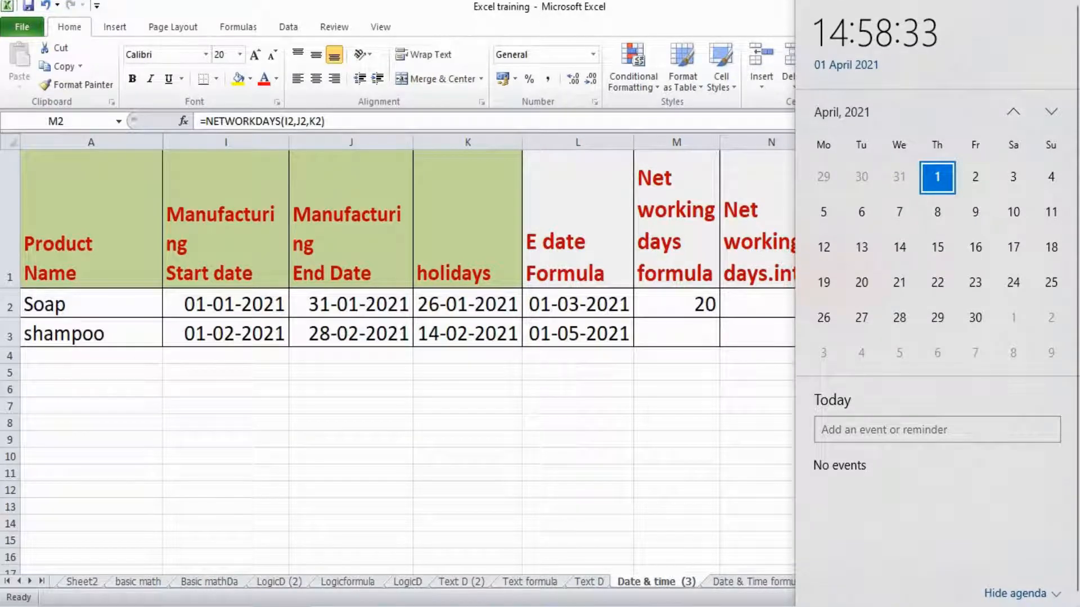
pyautogui.click(1013, 112)
pyautogui.click(1013, 111)
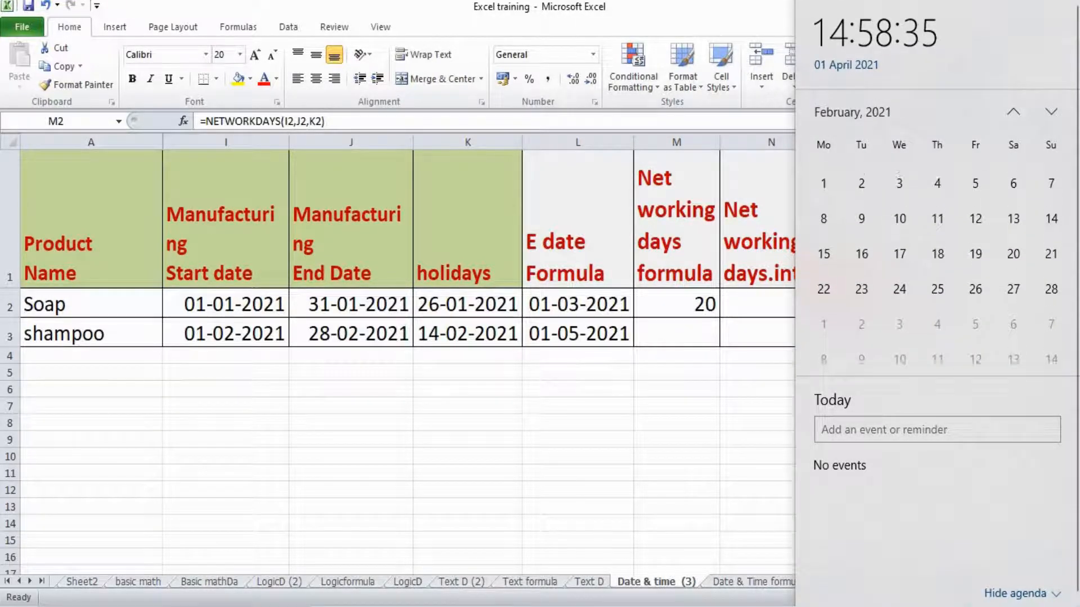
pyautogui.click(1012, 112)
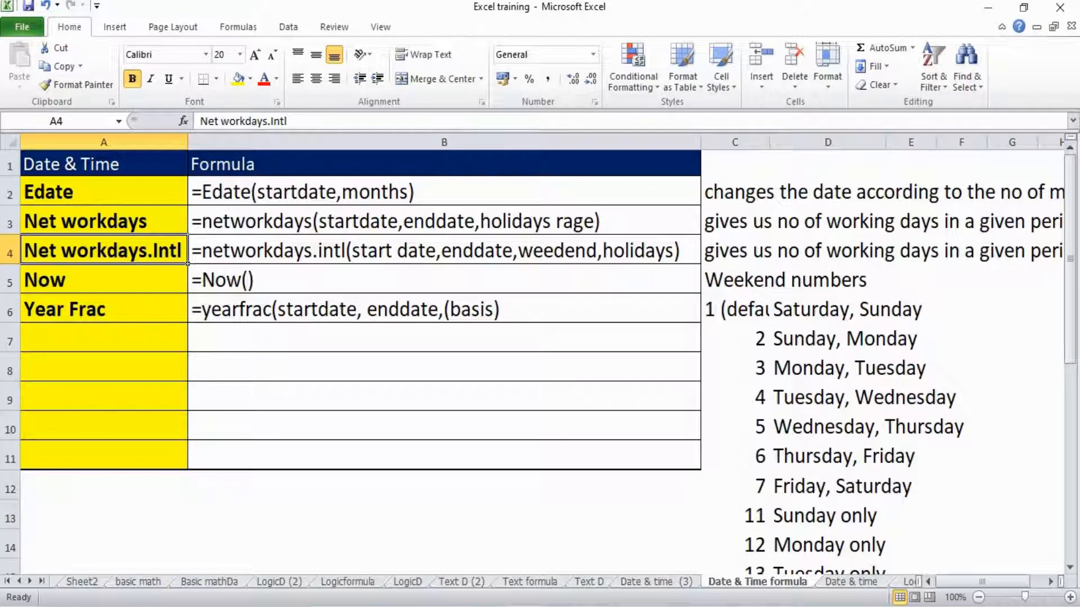
# Examine the Net workdays.Intl syntax, description and weekend numbers on the Date & Time formula sheet.
pyautogui.click(443, 250)
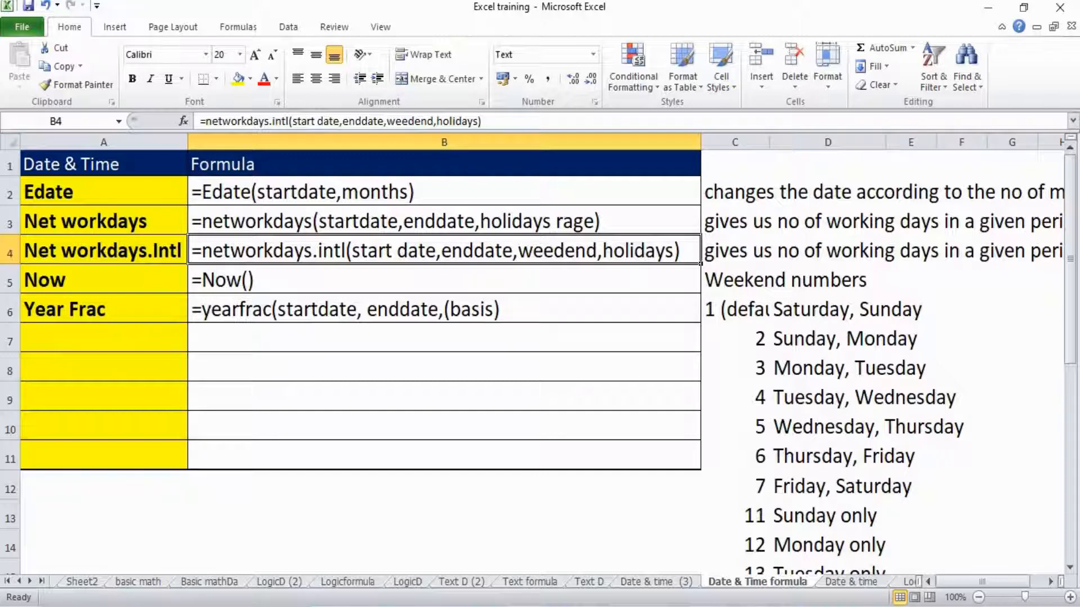
pyautogui.click(735, 251)
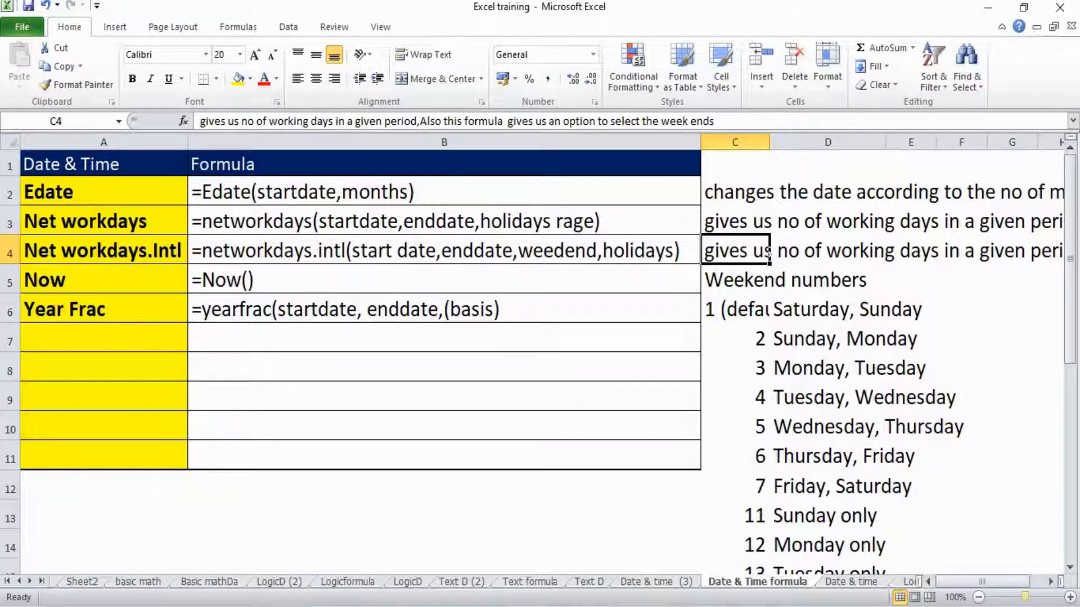
pyautogui.click(1051, 582)
pyautogui.click(1050, 582)
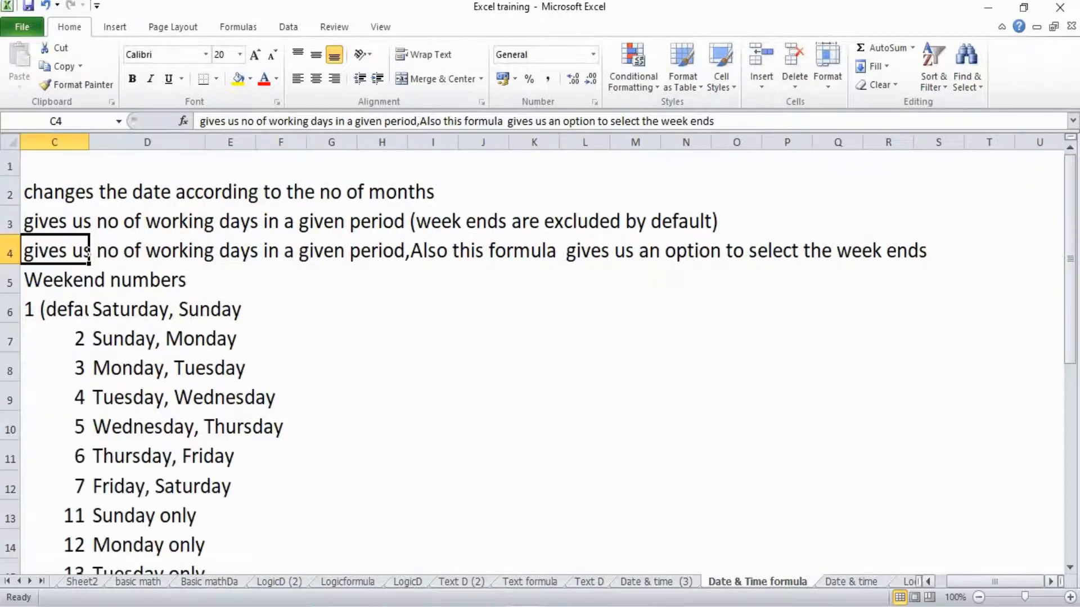
pyautogui.click(10, 253)
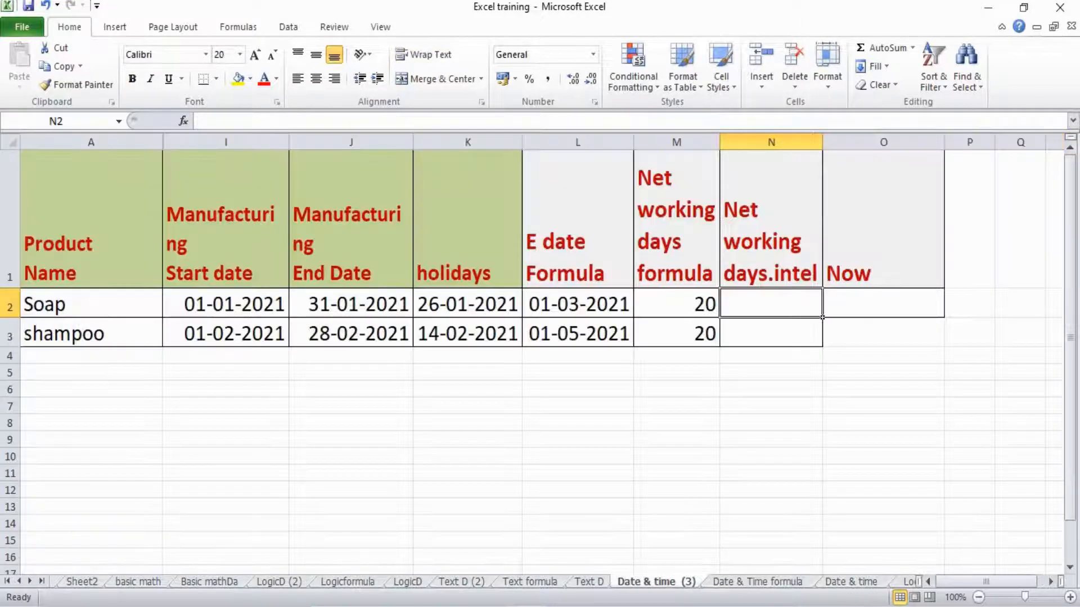
# Enter =NETWORKDAYS.INTL(I2,J2,11,K2) in cell N2 of the Date & time (3) sheet, treating only Sunday as weekend, and compare it with M2.
pyautogui.write('=networking')
pyautogui.press('BackSpace')
pyautogui.press('BackSpace')
pyautogui.press('BackSpace')
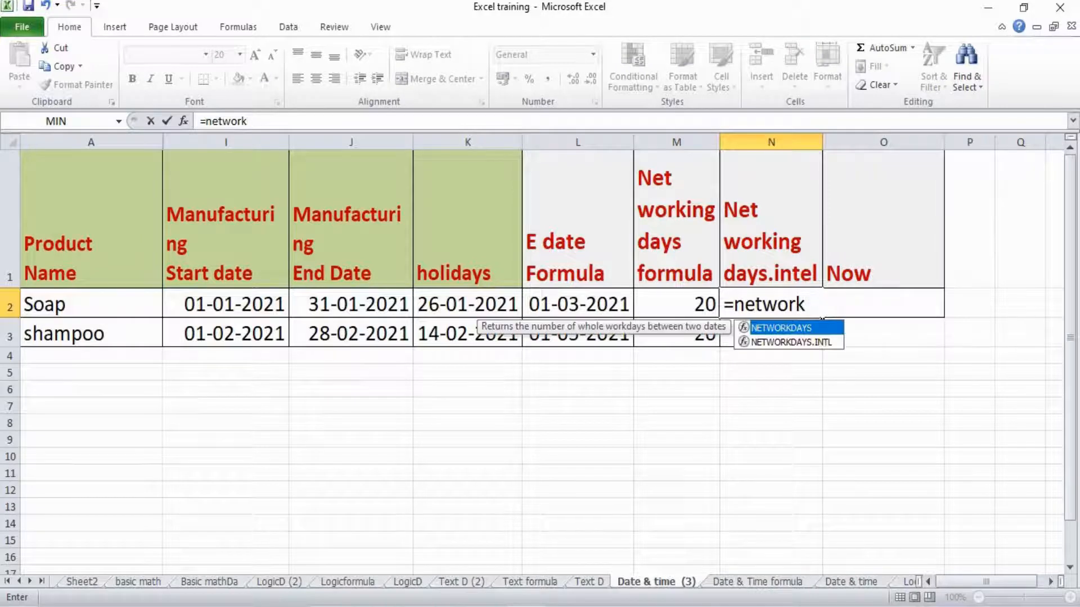
pyautogui.write('days.intl(')
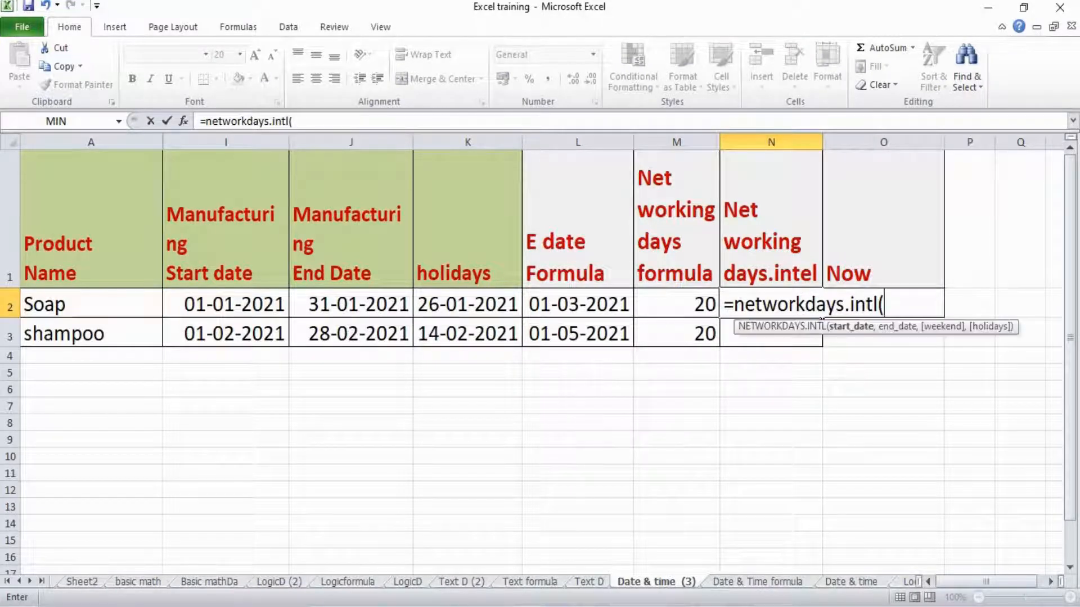
pyautogui.click(226, 304)
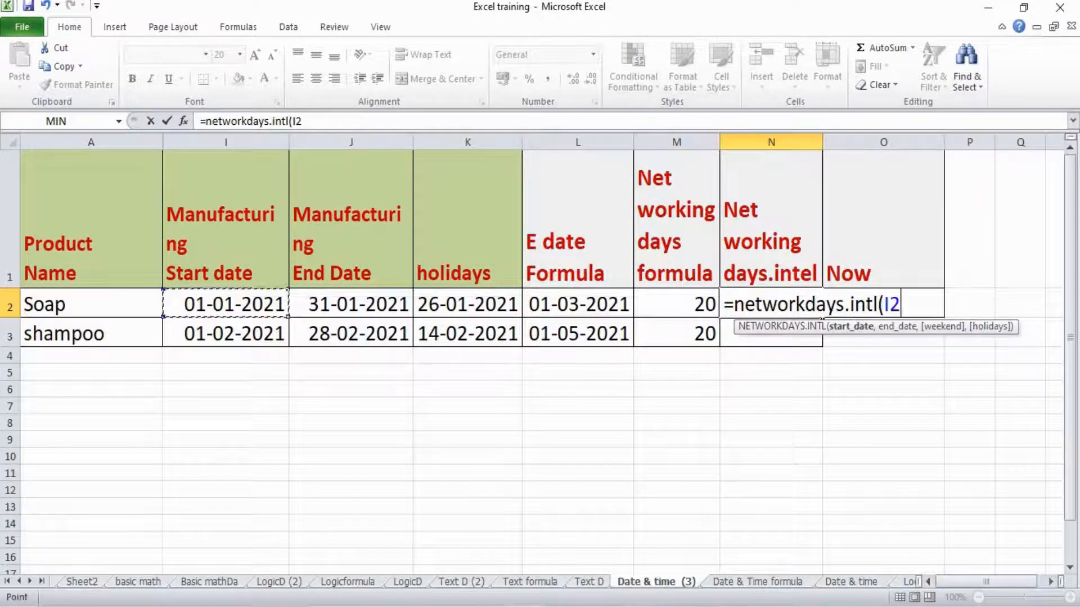
pyautogui.write(',')
pyautogui.click(351, 304)
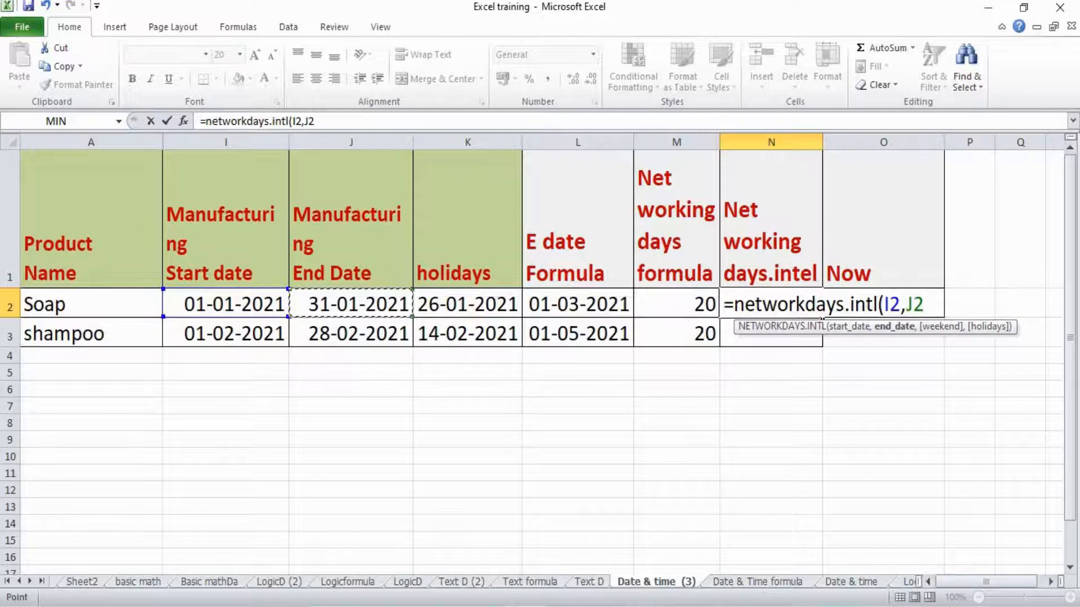
pyautogui.write(',')
pyautogui.press('Down')
pyautogui.press('Down')
pyautogui.press('Down')
pyautogui.press('Down')
pyautogui.press('Down')
pyautogui.press('Down')
pyautogui.press('Down')
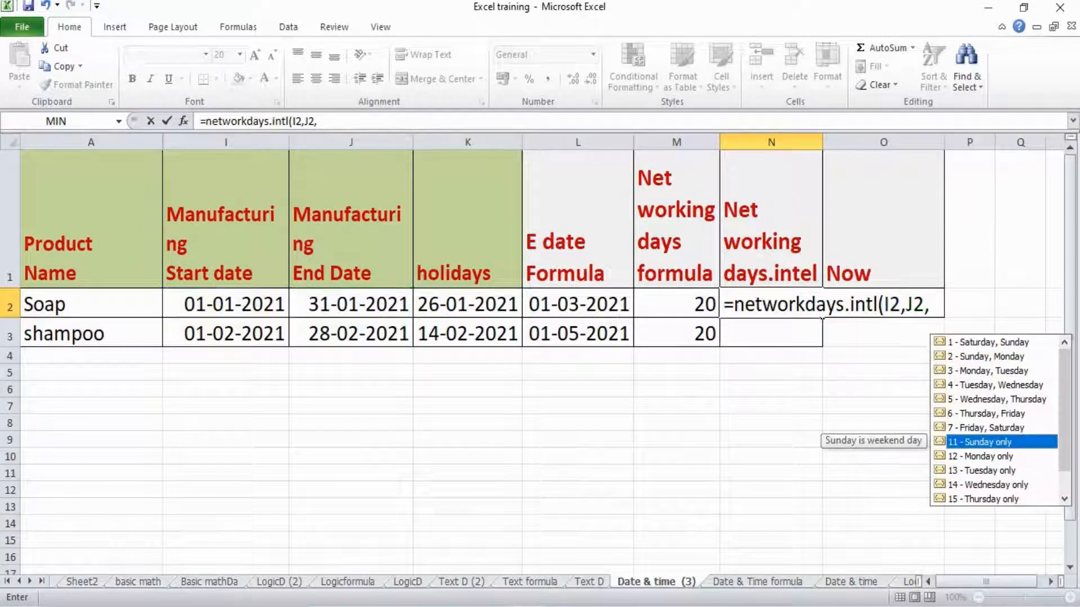
pyautogui.press('Escape')
pyautogui.write('11')
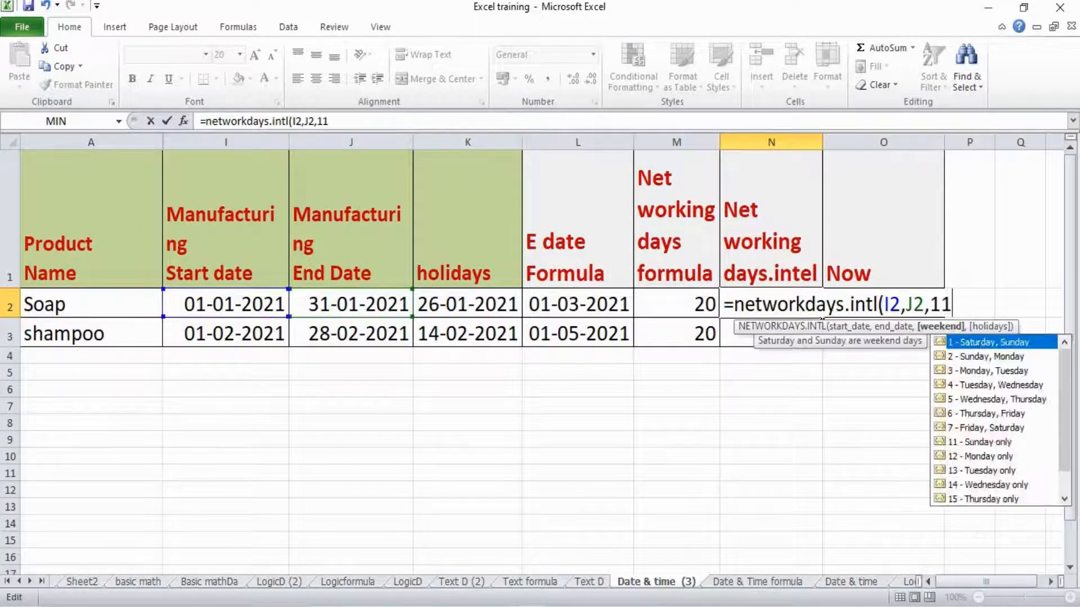
pyautogui.write(',')
pyautogui.press('Left')
pyautogui.press('Left')
pyautogui.press('Left')
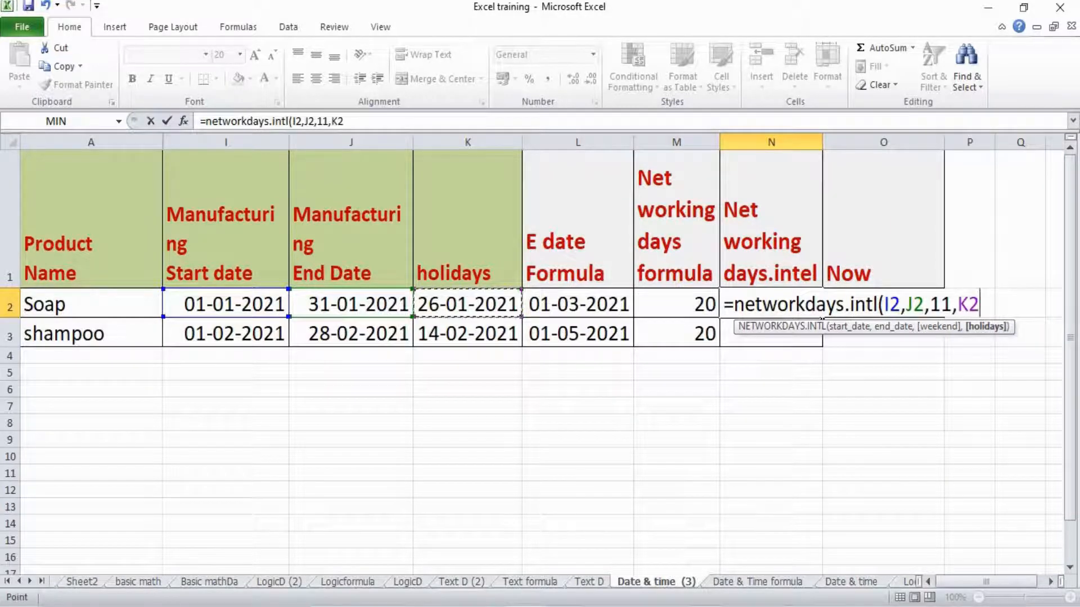
pyautogui.write(')')
pyautogui.press('Return')
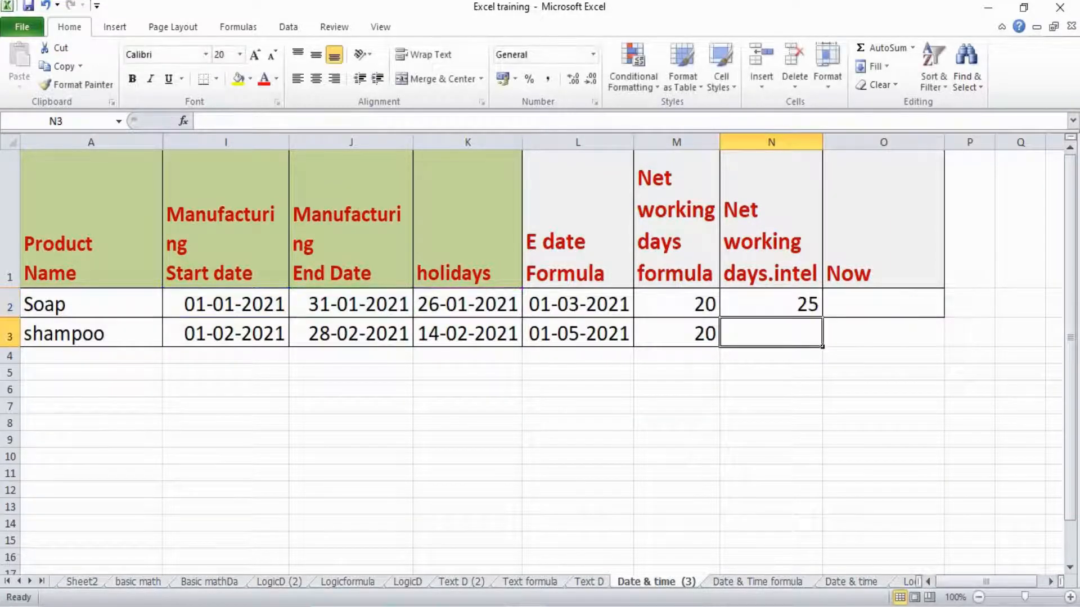
pyautogui.click(676, 305)
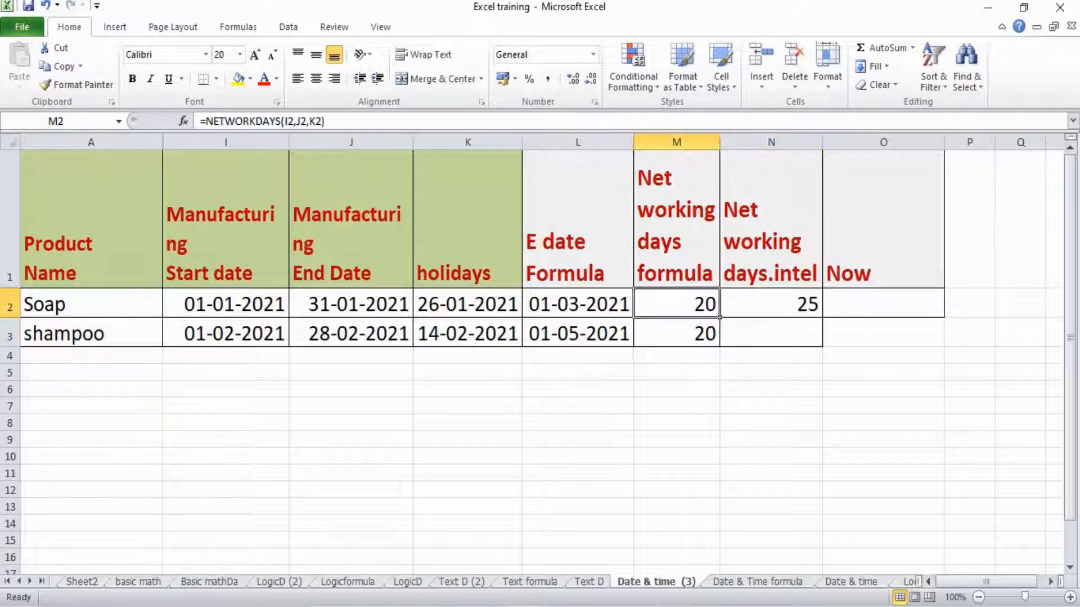
# Copy the NETWORKDAYS.INTL formula from N2 to shampoo's row in N3, and enter =NOW() in cell O2.
pyautogui.click(771, 304)
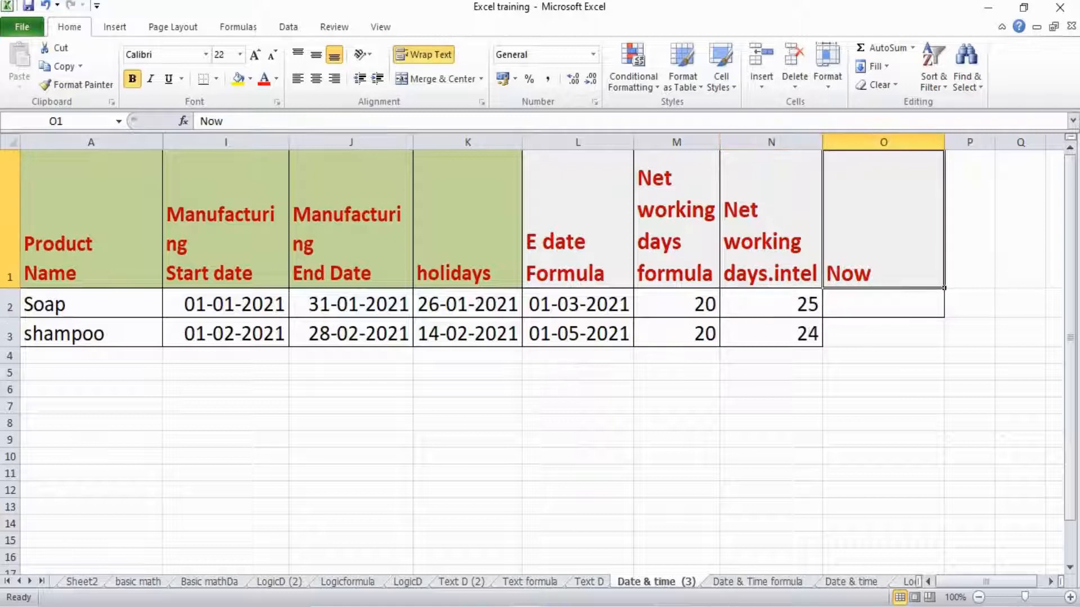
pyautogui.click(883, 303)
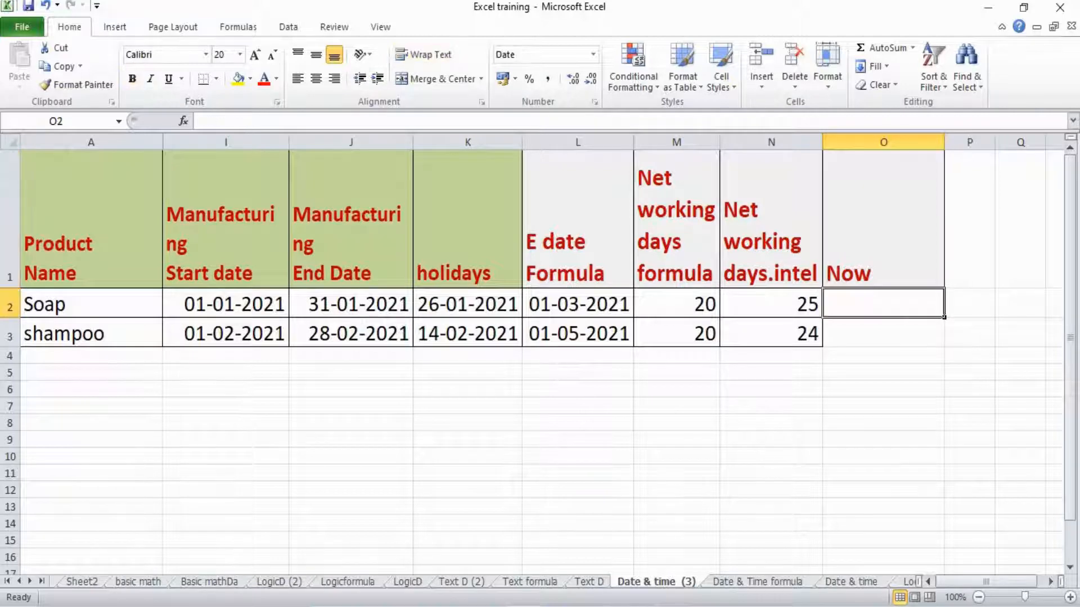
pyautogui.write('=noe')
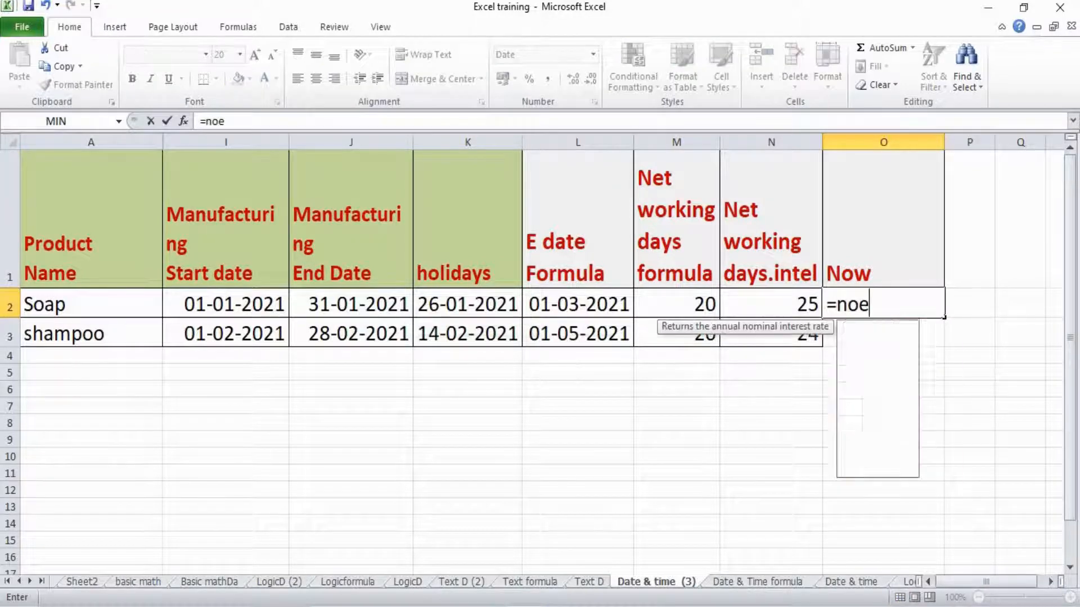
pyautogui.press('BackSpace')
pyautogui.write('w')
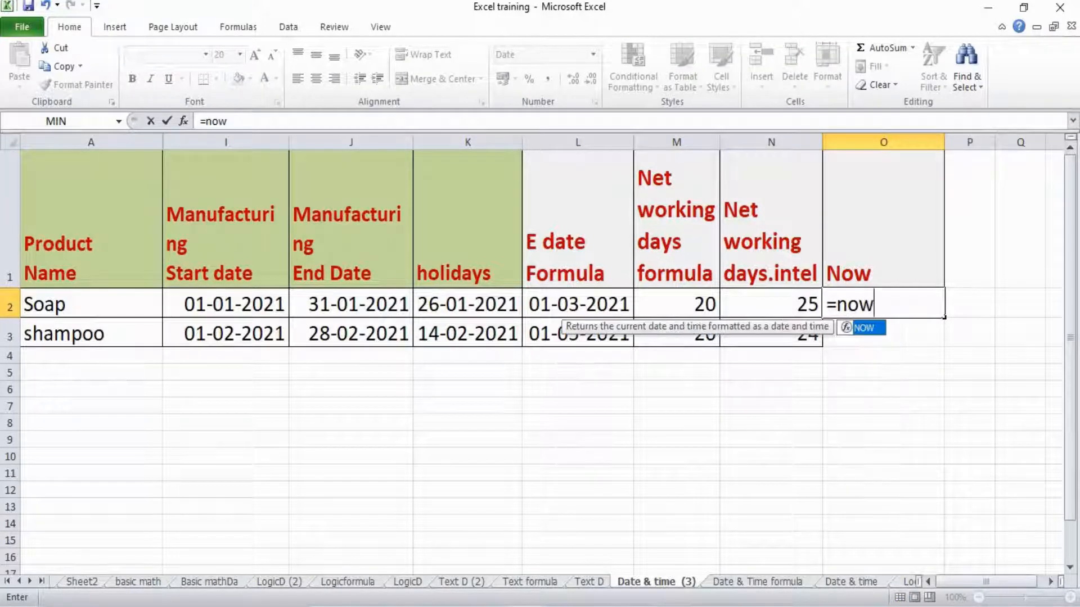
pyautogui.write('()')
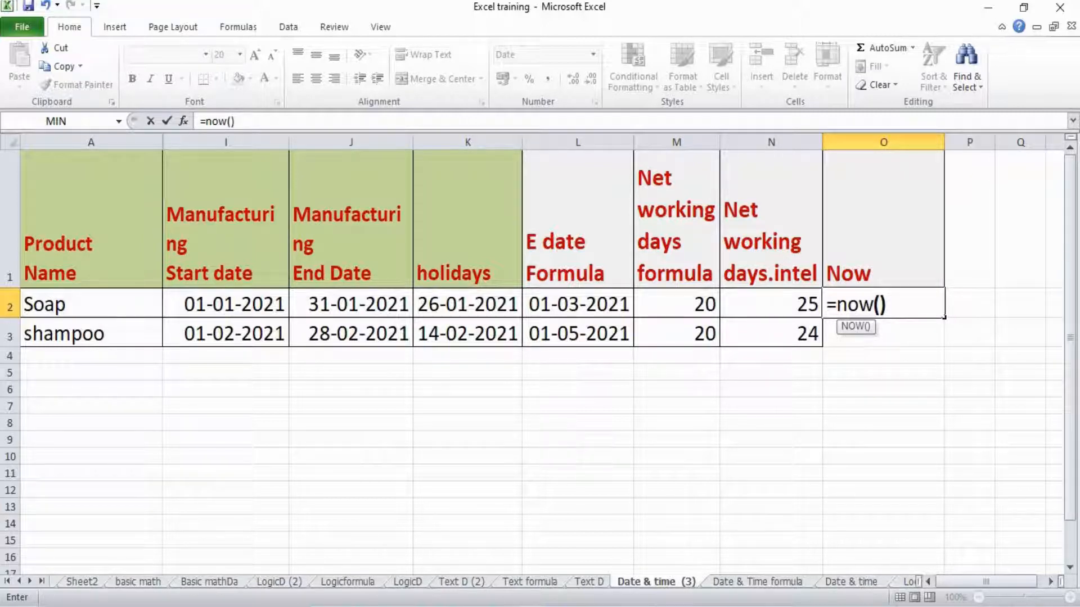
pyautogui.press('Return')
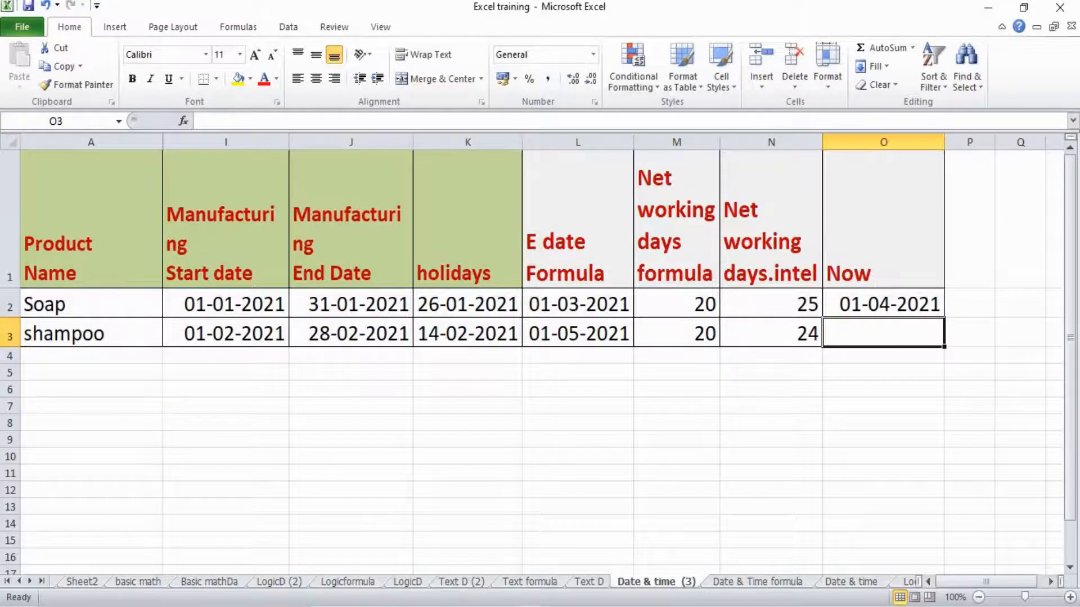
# Following the Year Frac syntax on the Date & Time formula sheet, enter =YEARFRAC(A21,I21) in cell J21 of the Date & time (3) sheet.
pyautogui.hotkey('ctrl', 'pagedown')
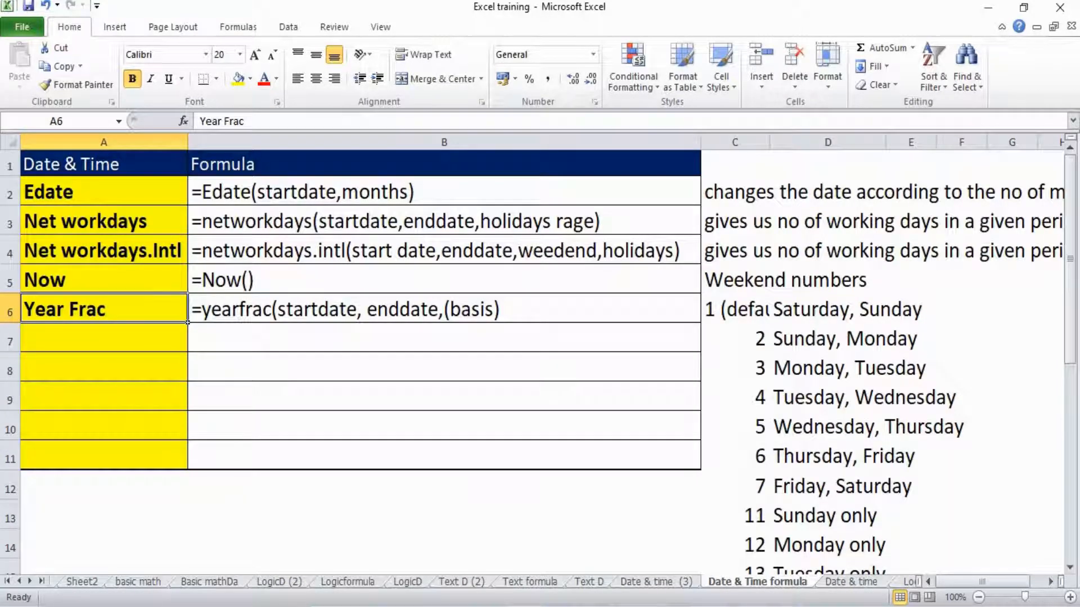
pyautogui.press('Right')
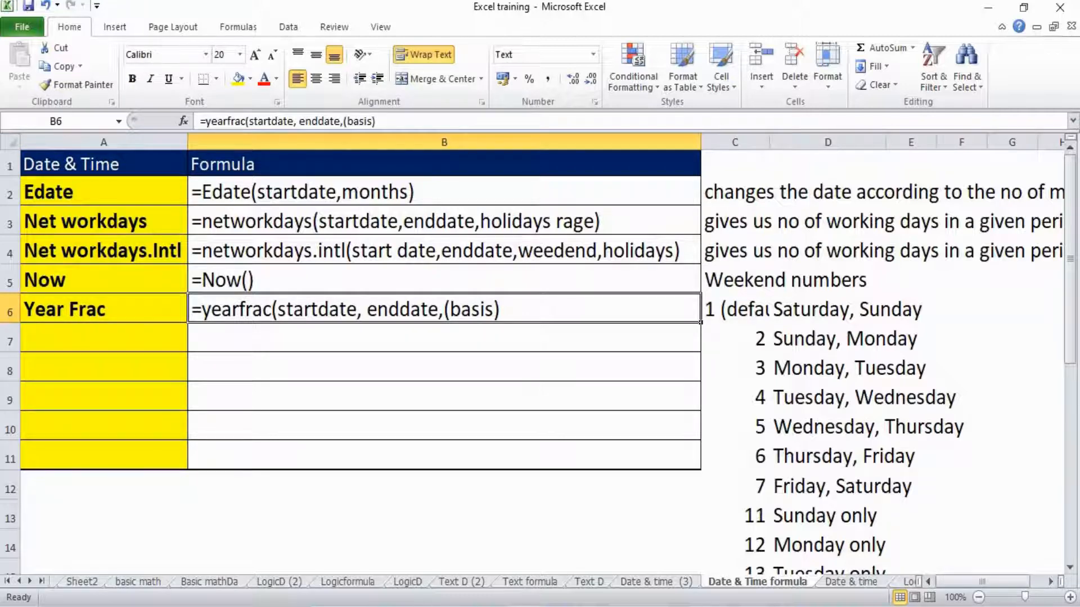
pyautogui.hotkey('ctrl', 'pageup')
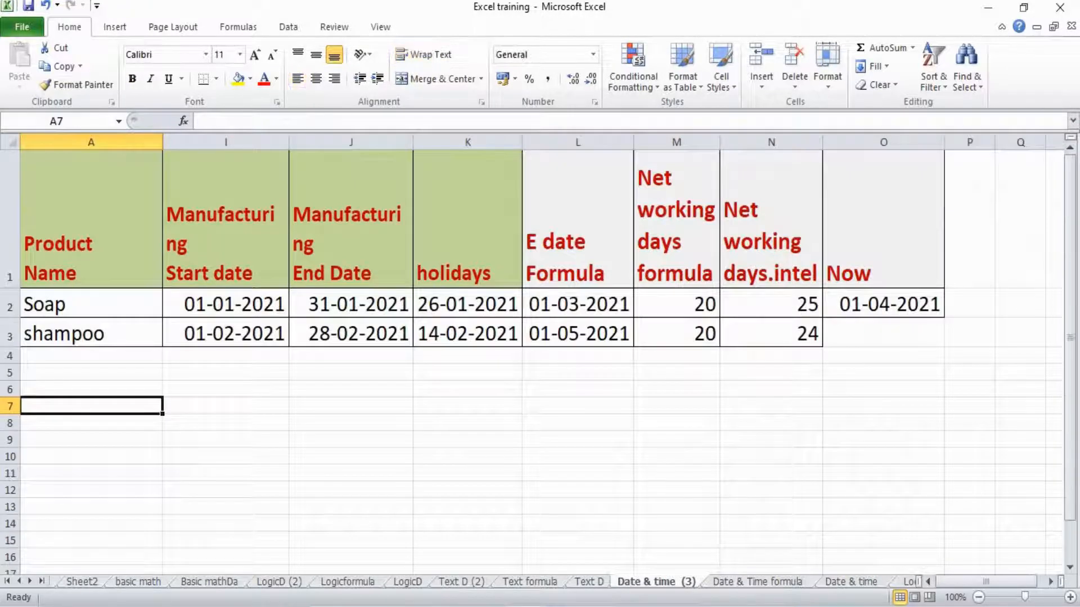
pyautogui.press('Down')
pyautogui.press('Down')
pyautogui.press('Down')
pyautogui.press('Down')
pyautogui.press('Down')
pyautogui.press('Down')
pyautogui.press('Down')
pyautogui.press('Down')
pyautogui.press('Down')
pyautogui.press('Down')
pyautogui.press('Down')
pyautogui.press('Down')
pyautogui.press('Down')
pyautogui.press('Down')
pyautogui.press('Down')
pyautogui.press('Down')
pyautogui.press('Down')
pyautogui.press('Down')
pyautogui.press('Down')
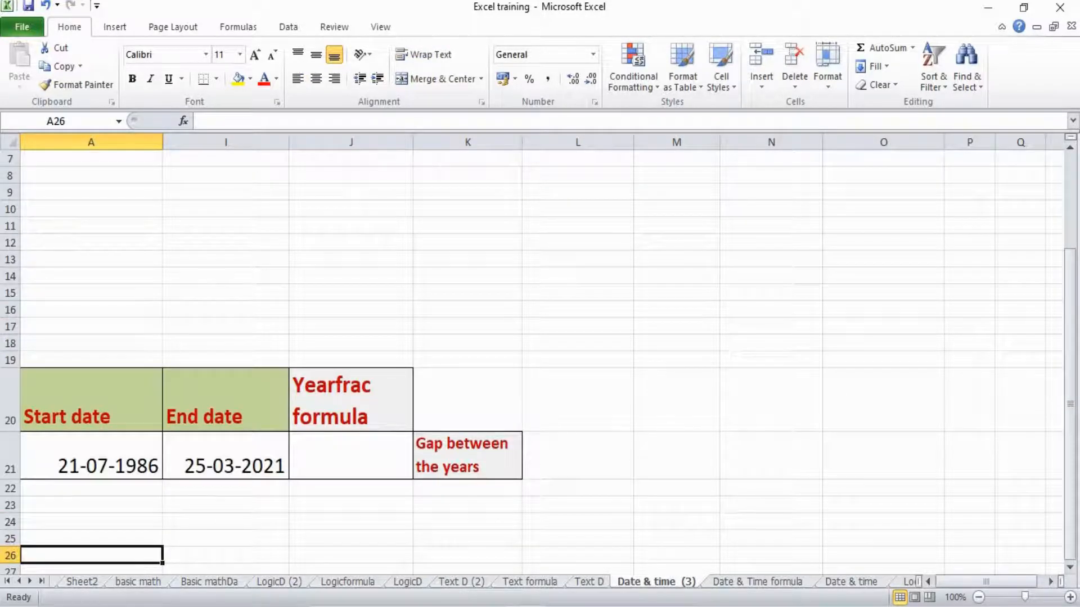
pyautogui.click(351, 456)
pyautogui.write('=')
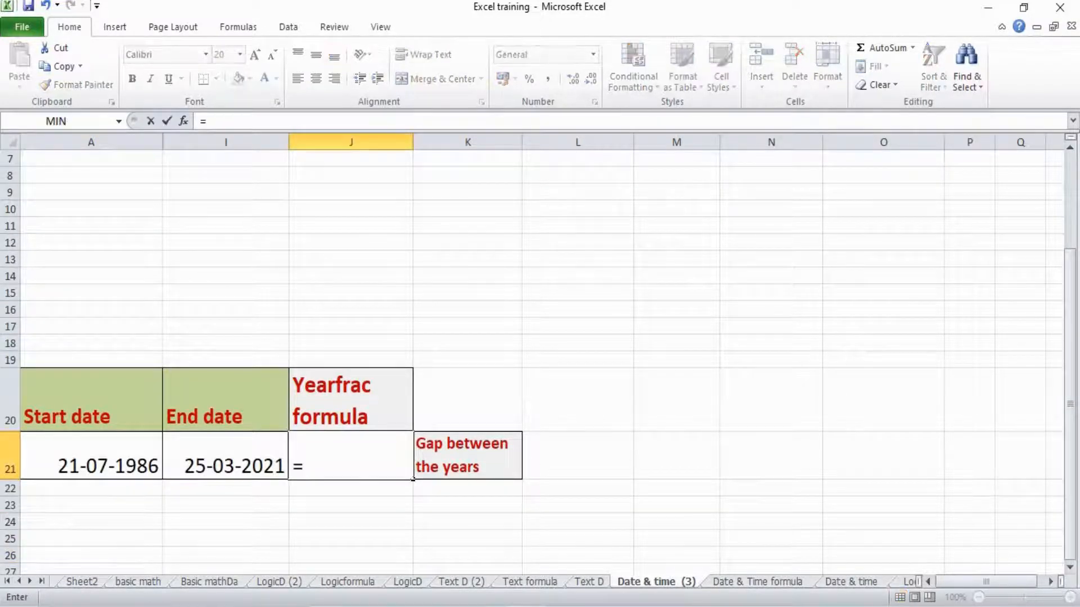
pyautogui.write('yearfr')
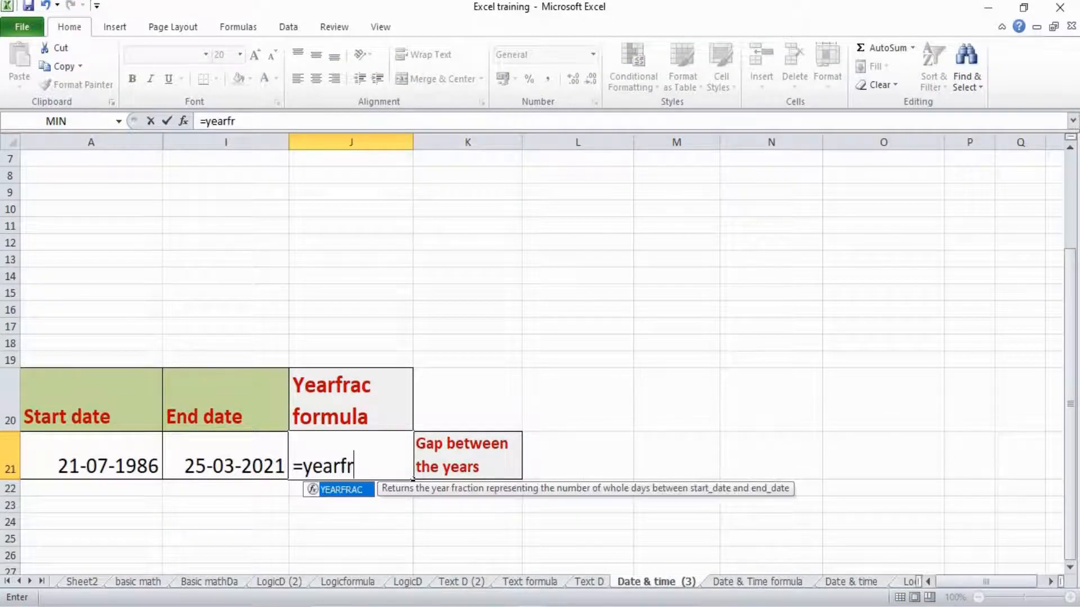
pyautogui.write('ac(')
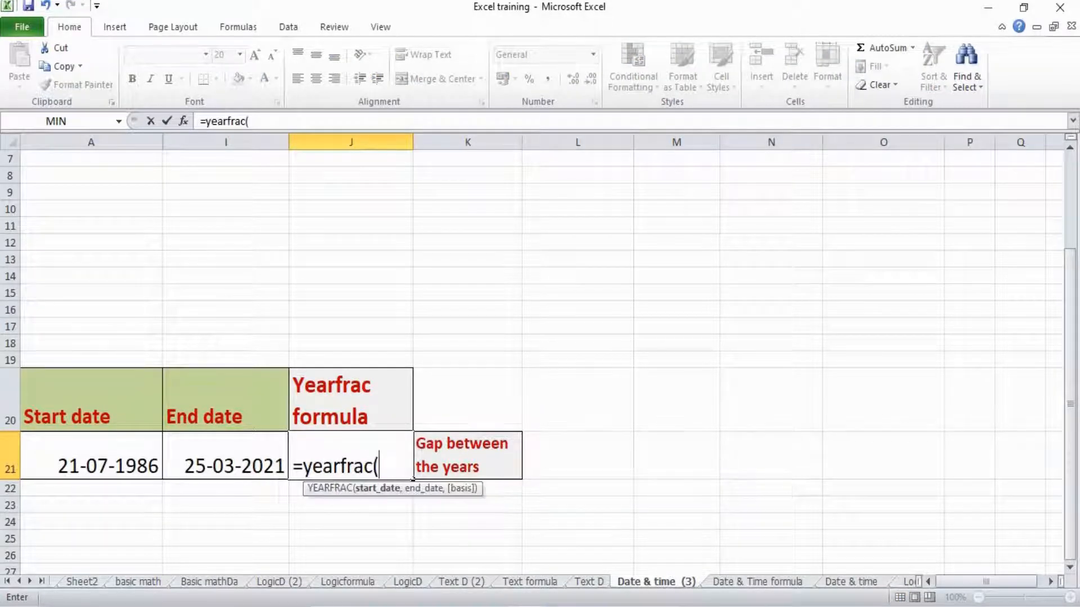
pyautogui.click(91, 456)
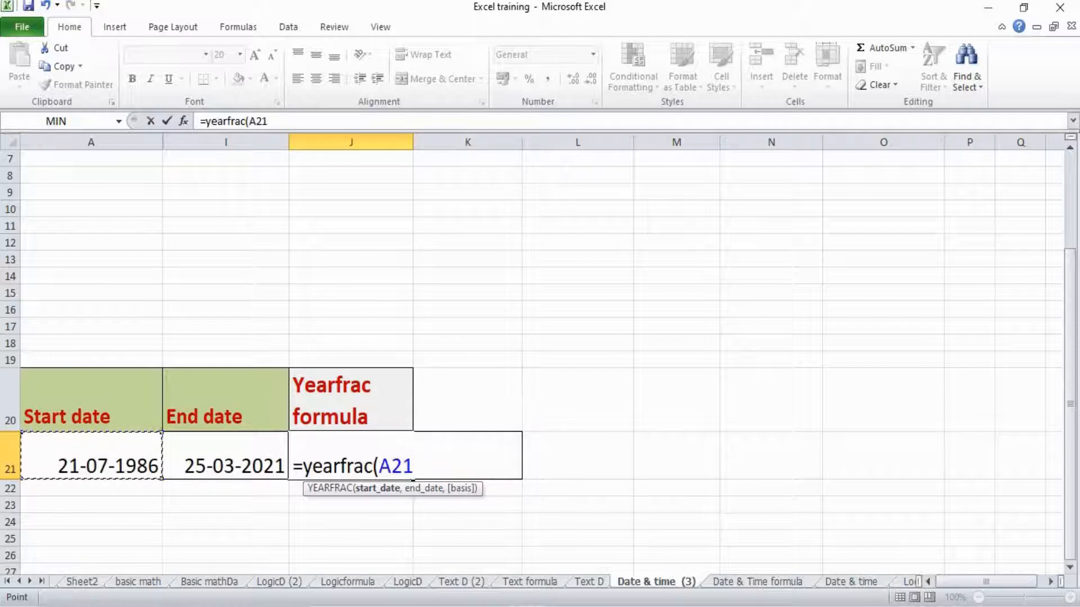
pyautogui.write(',')
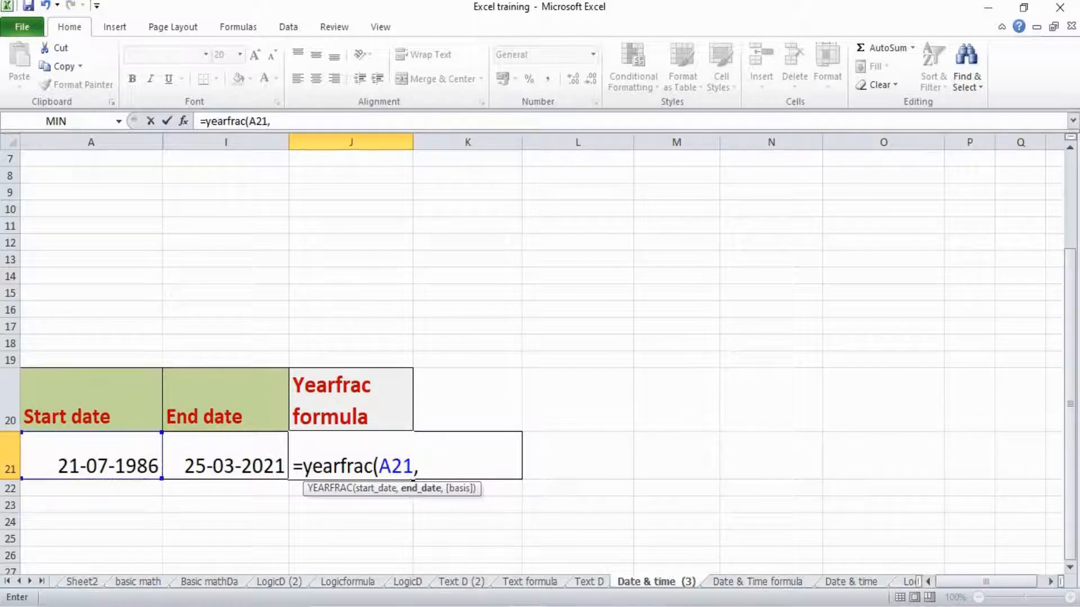
pyautogui.click(226, 456)
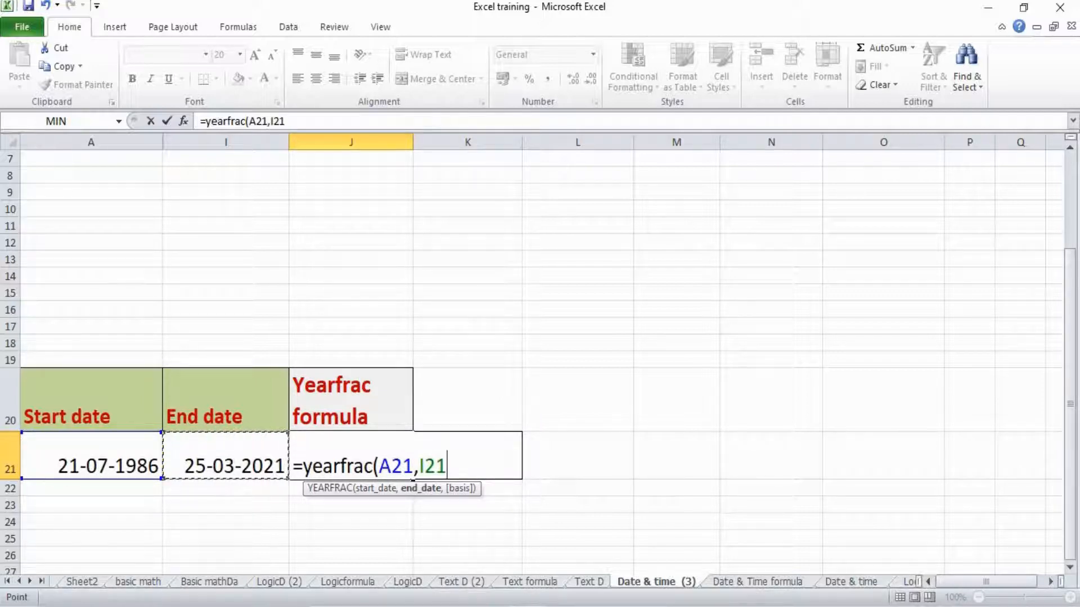
pyautogui.write(')')
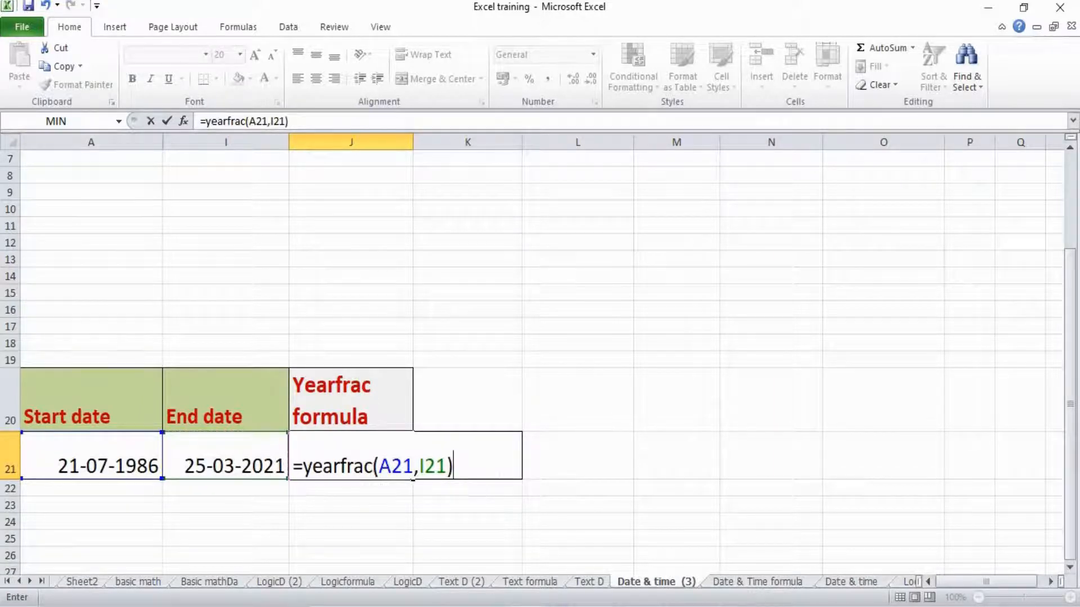
pyautogui.press('Return')
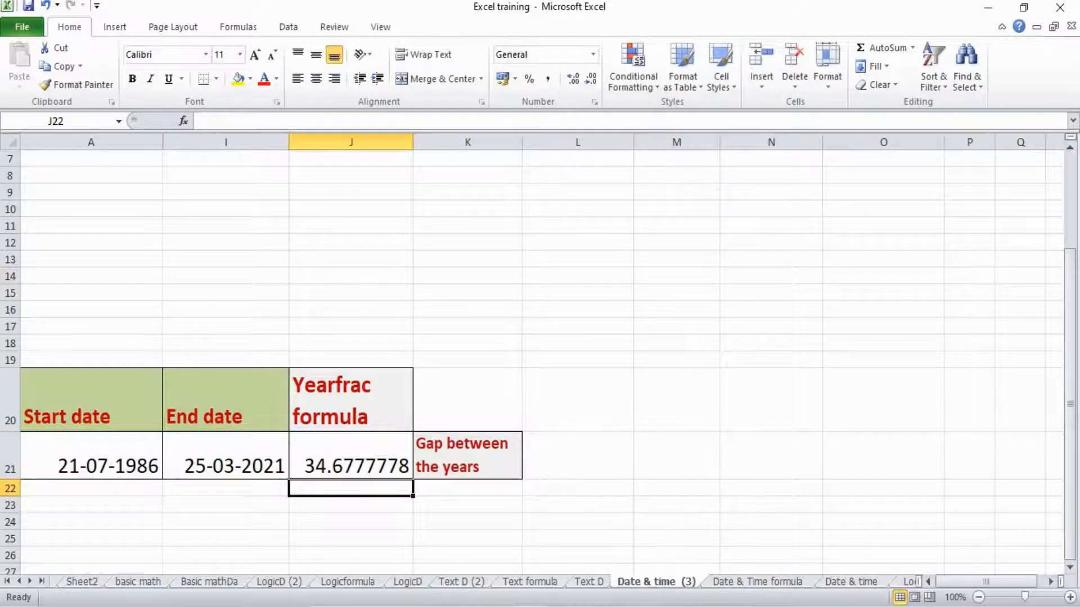
pyautogui.click(467, 456)
pyautogui.click(351, 456)
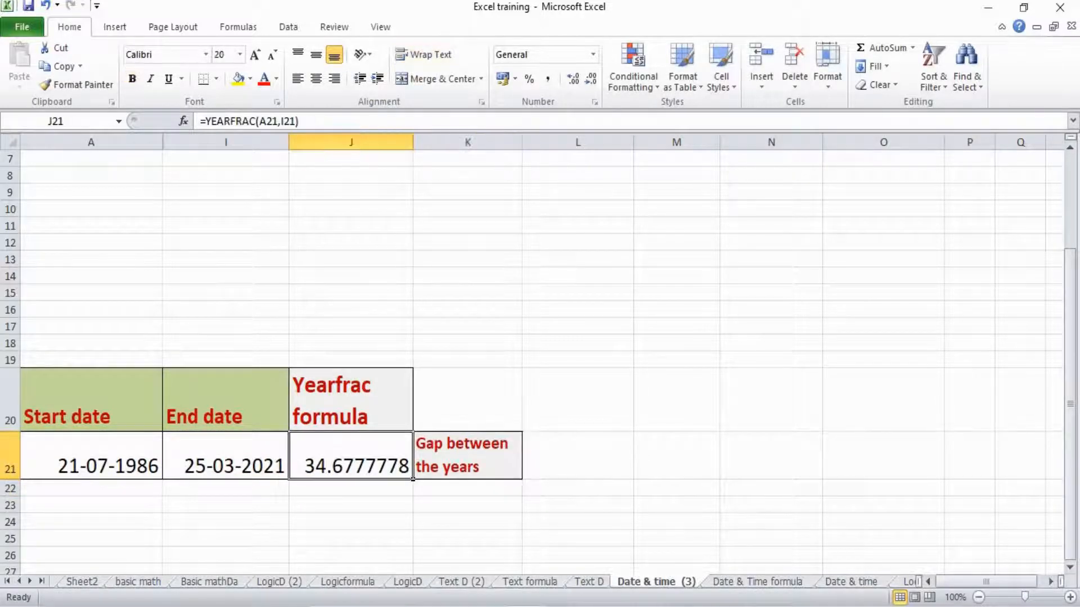
pyautogui.click(467, 456)
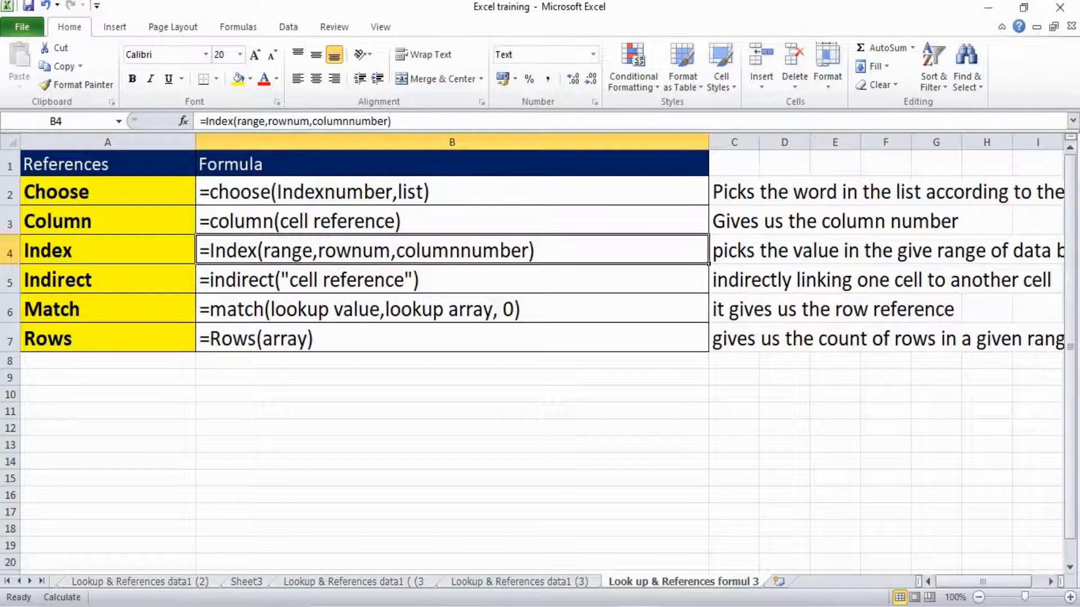
# Following the Choose syntax on Look up & References formul 3, enter =CHOOSE(1,"Skin","Hair","Teeth") for Soap in B2 of Lookup & References data1 (3).
pyautogui.moveTo(185, 164); pyautogui.dragTo(196, 352)
pyautogui.click(195, 203)
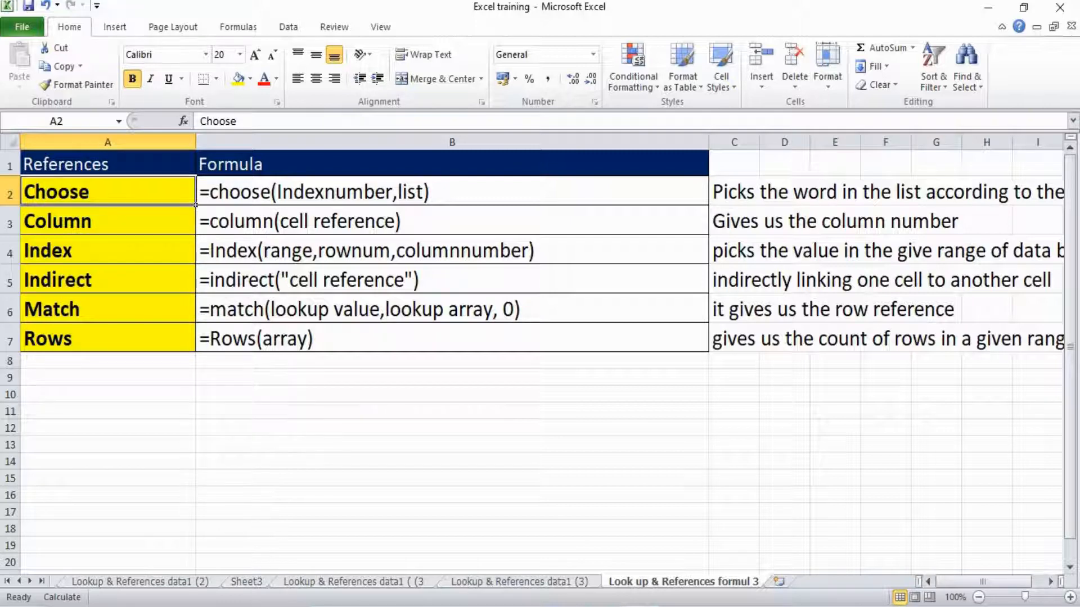
pyautogui.press('Right')
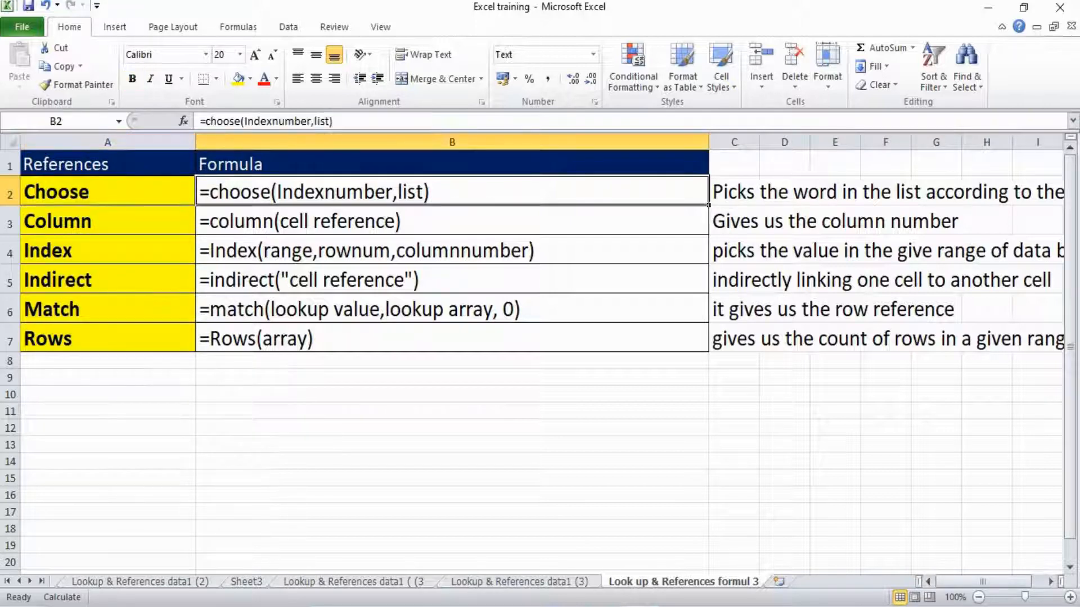
pyautogui.hotkey('ctrl', 'pageup')
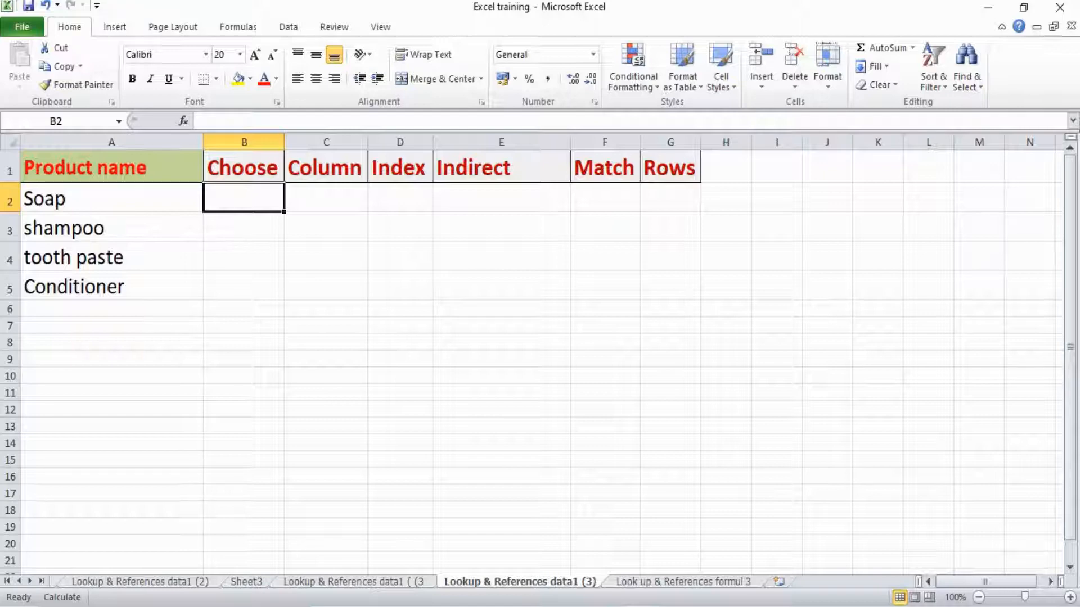
pyautogui.write('=')
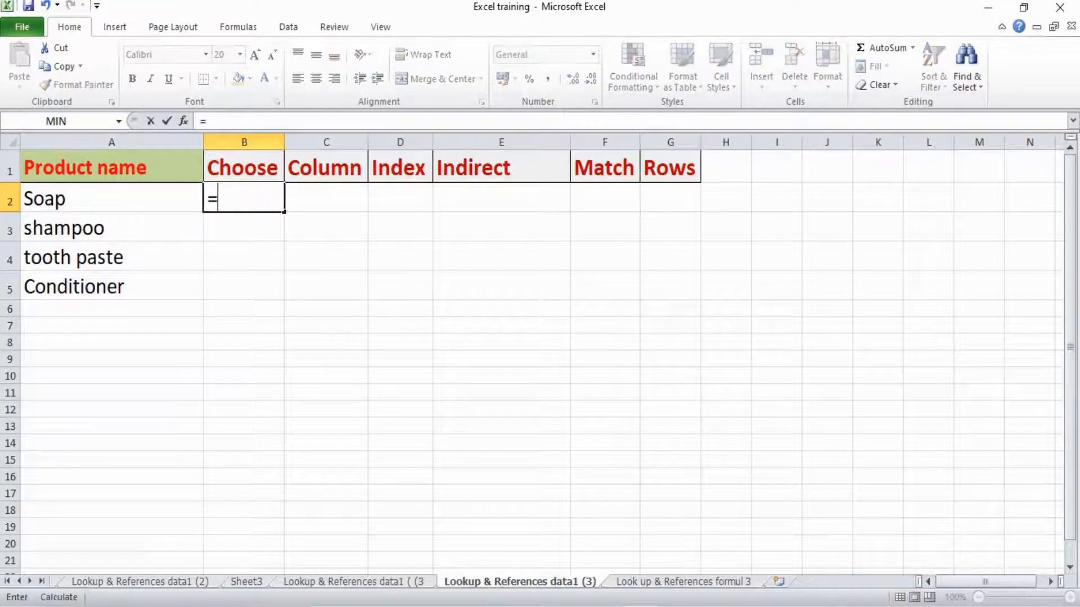
pyautogui.write('c')
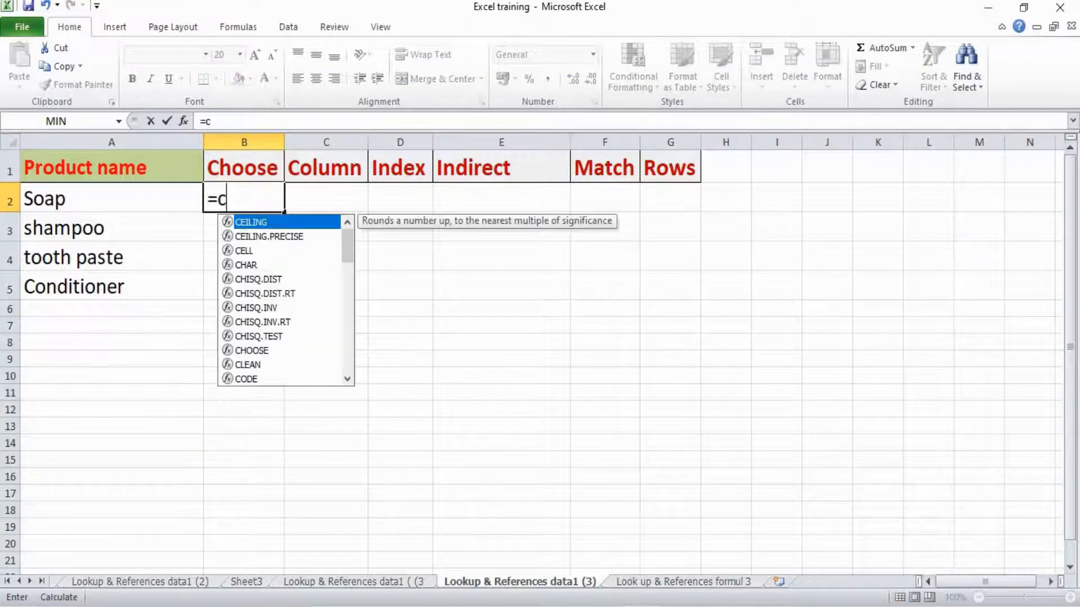
pyautogui.write('hoose')
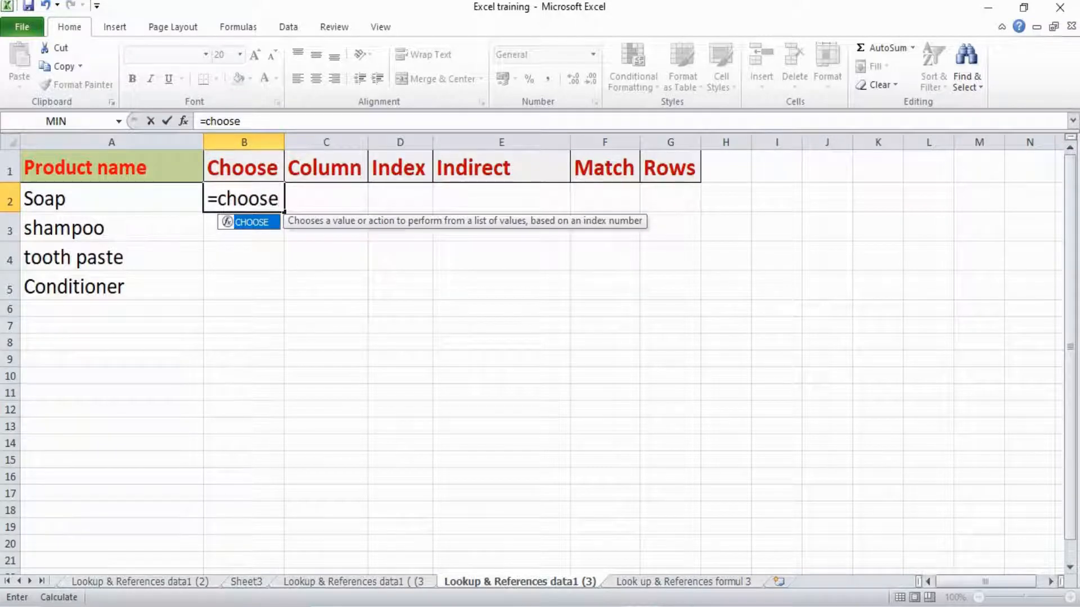
pyautogui.write('(')
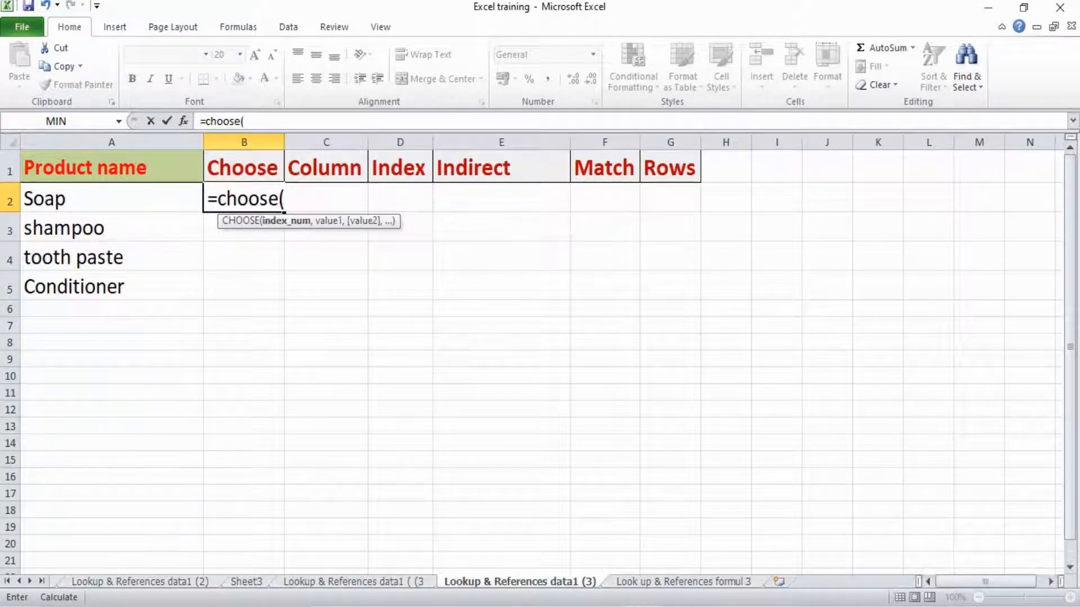
pyautogui.write('1,')
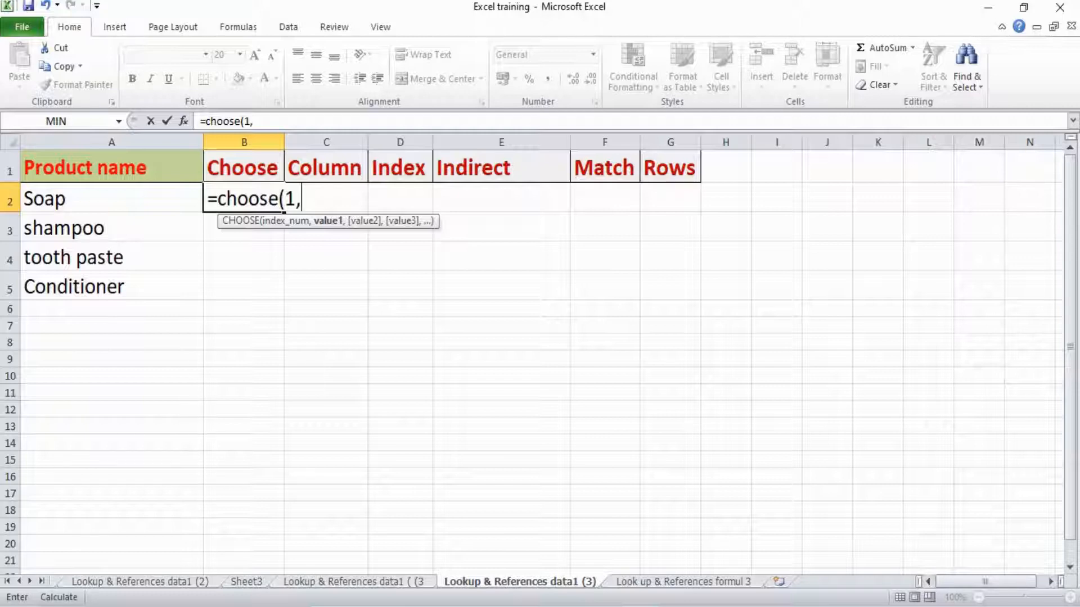
pyautogui.write('"Skin"')
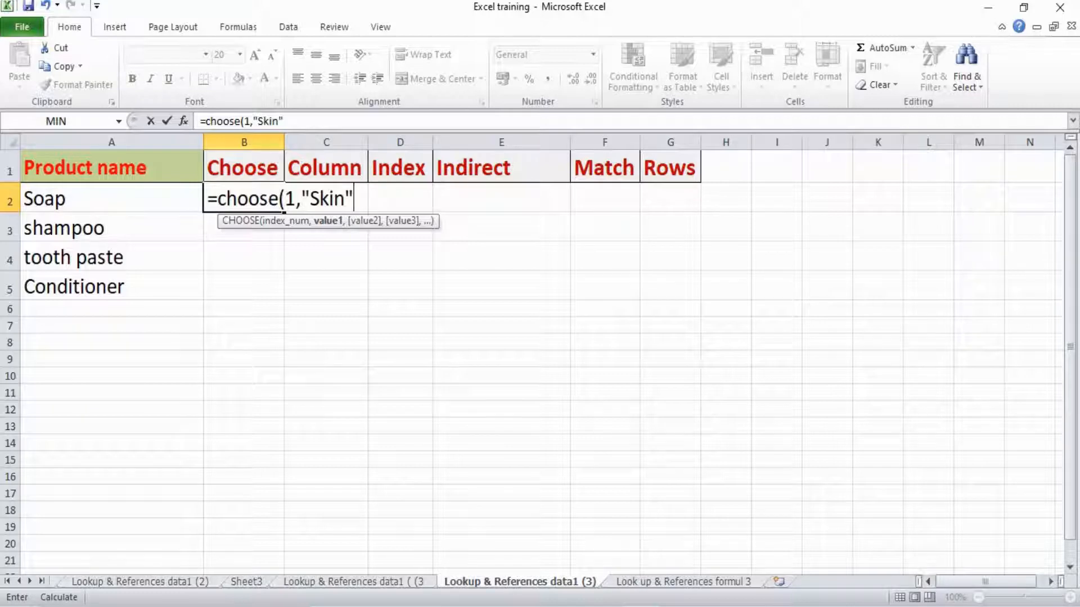
pyautogui.write(',Ha')
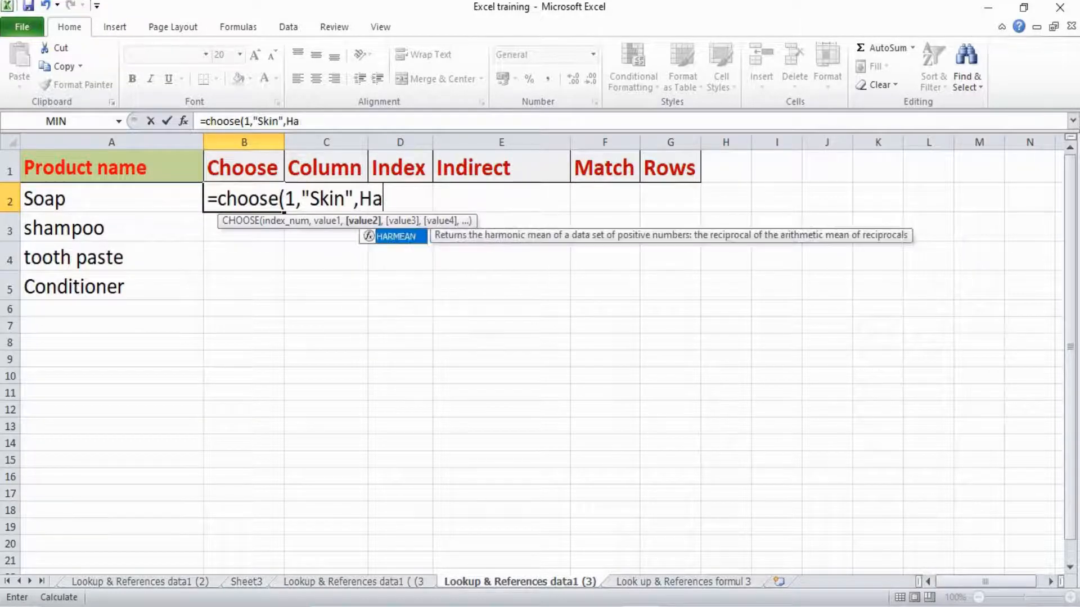
pyautogui.press('BackSpace')
pyautogui.press('BackSpace')
pyautogui.write('"Hair"')
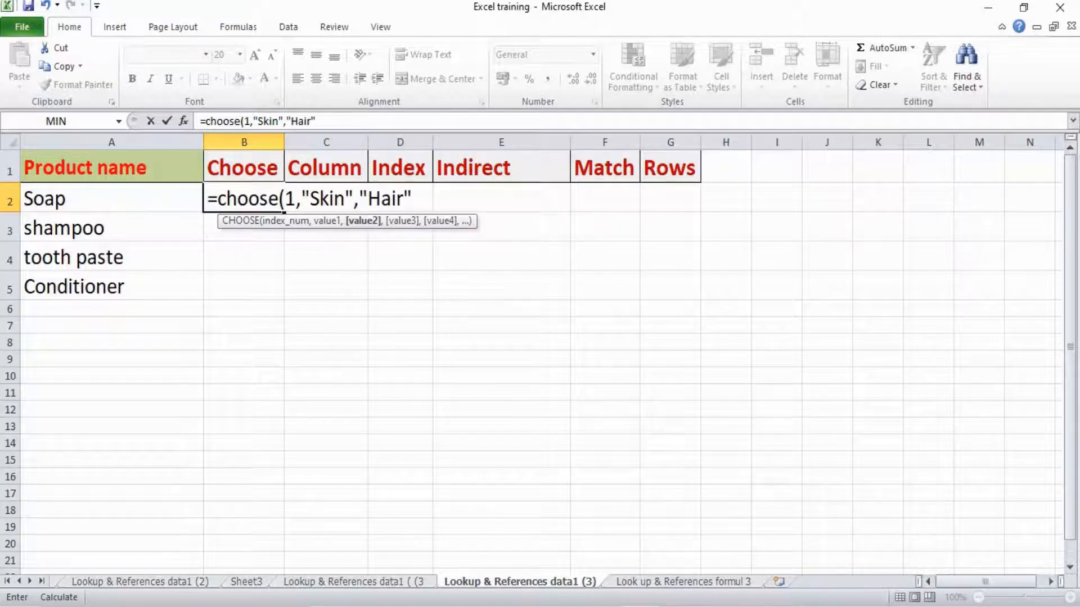
pyautogui.write(',"Teeth')
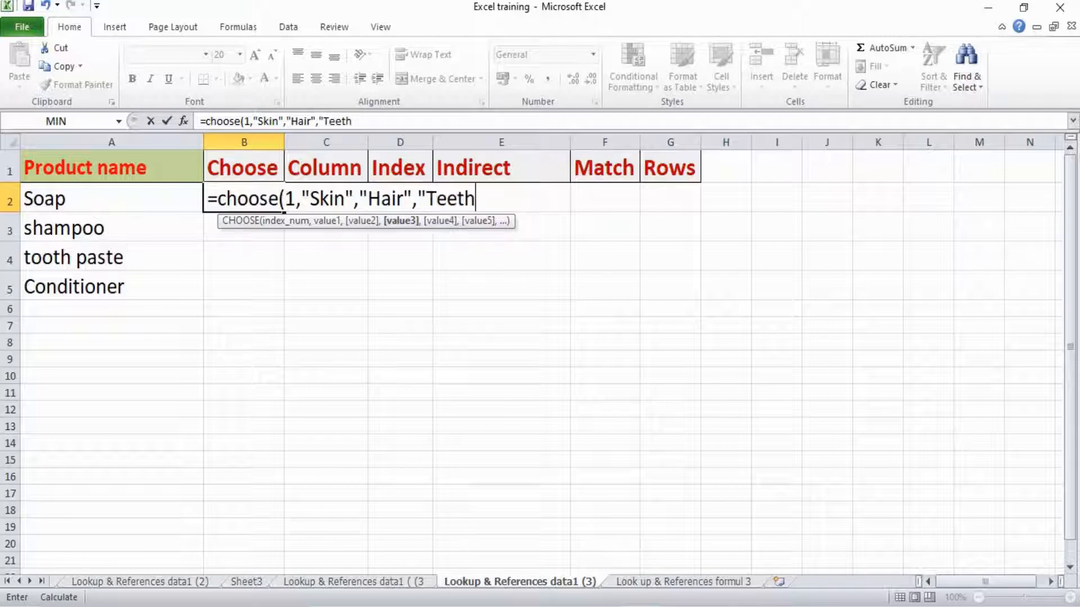
pyautogui.write('")')
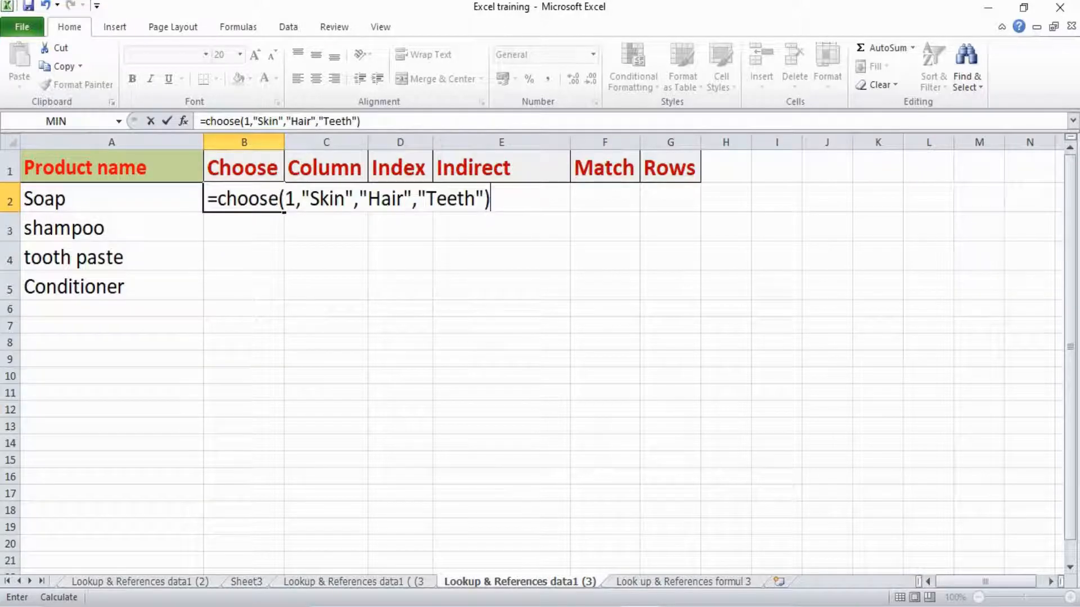
pyautogui.press('Return')
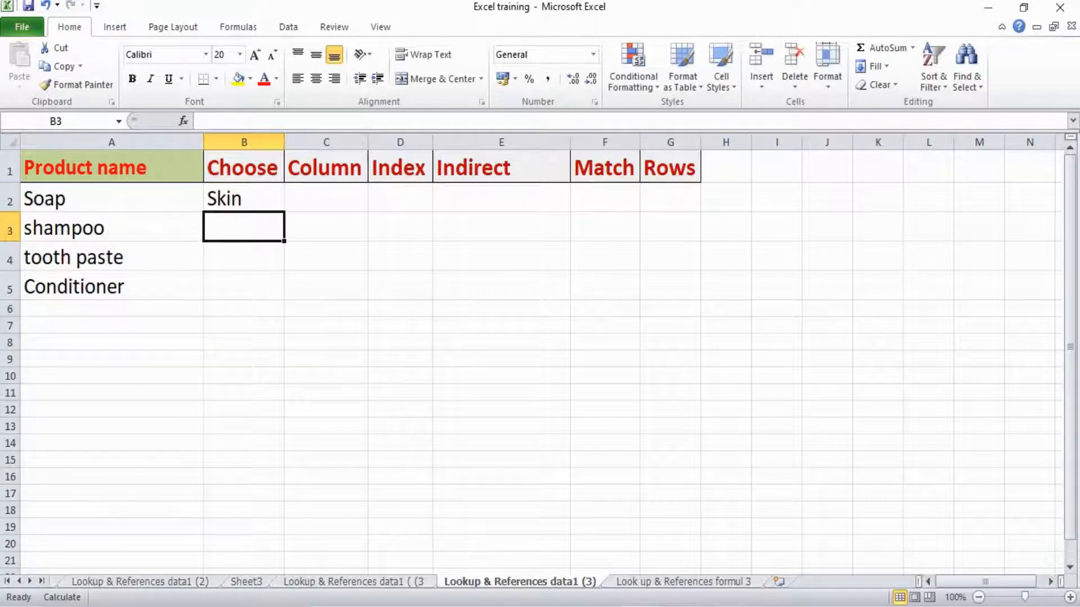
pyautogui.click(244, 198)
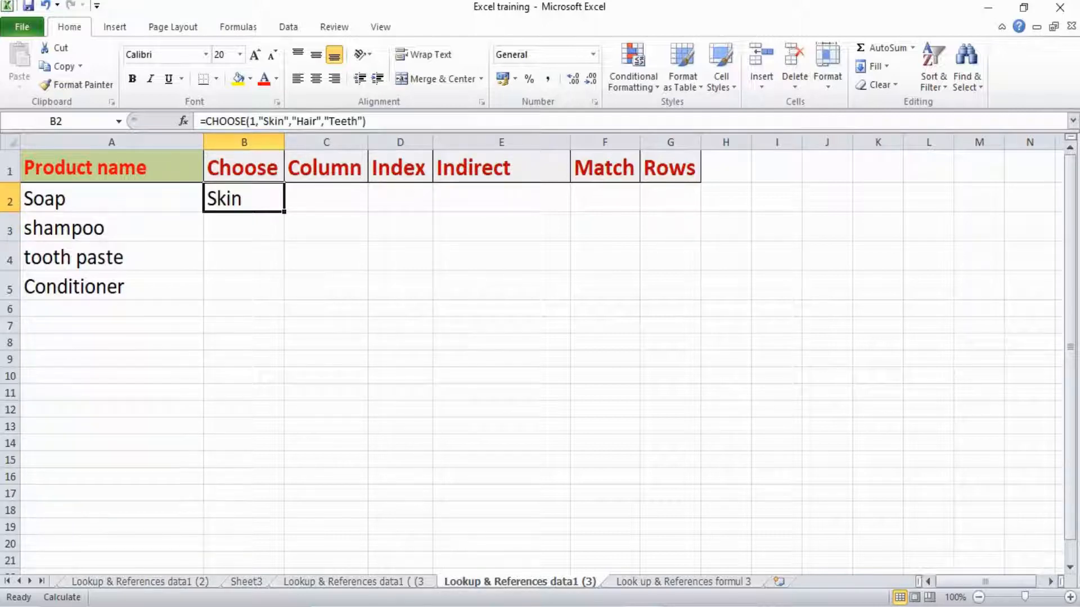
# Copy the CHOOSE formula from B2 to shampoo's row in B3 and change its index number to 2.
pyautogui.hotkey('ctrl', 'c')
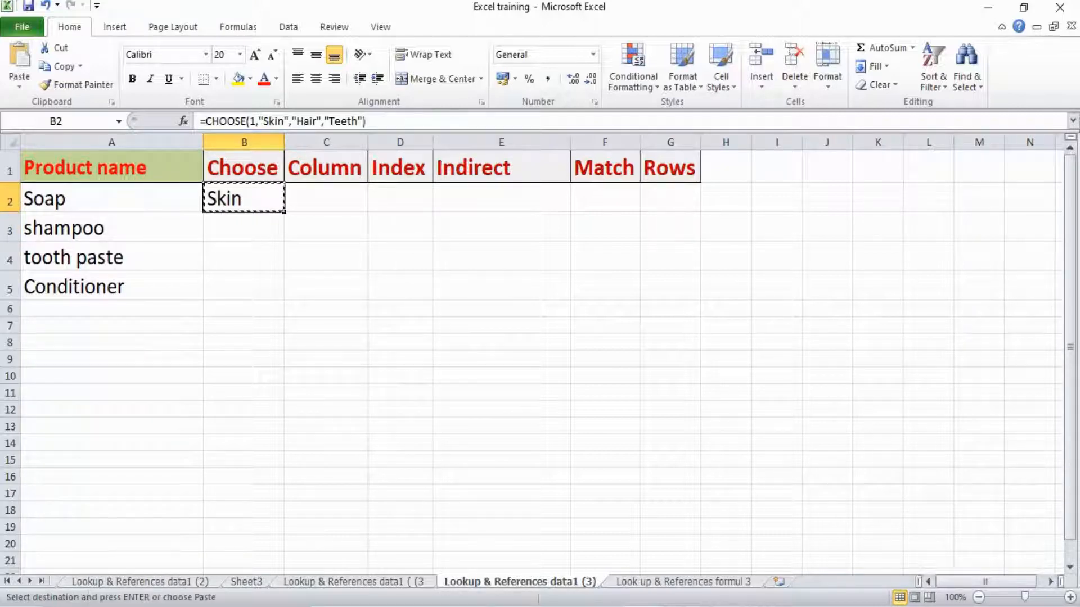
pyautogui.click(244, 227)
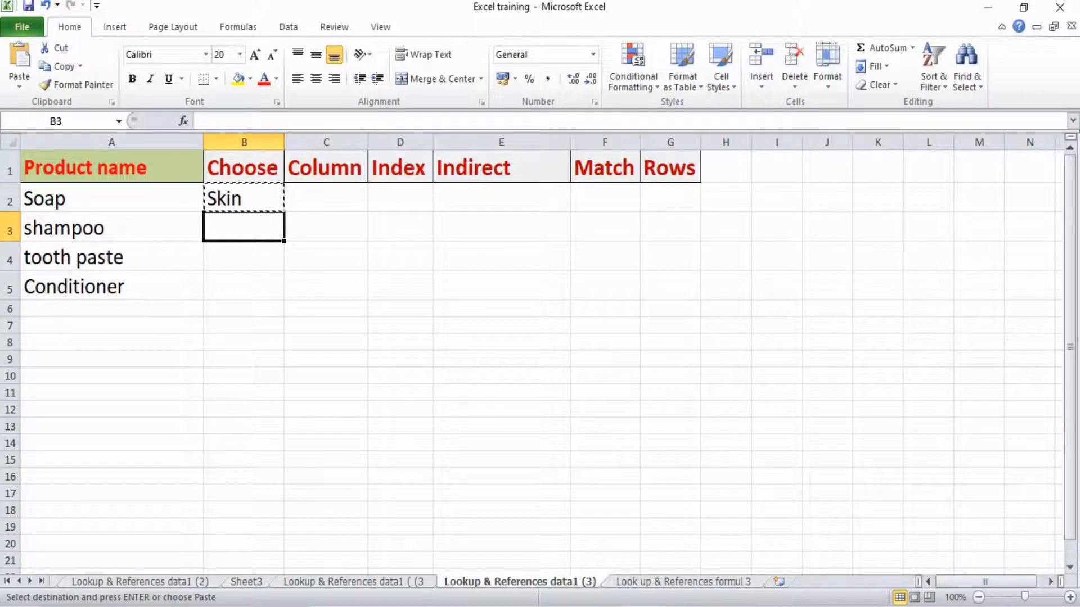
pyautogui.hotkey('ctrl', 'alt', 'v')
pyautogui.press('Return')
pyautogui.press('F2')
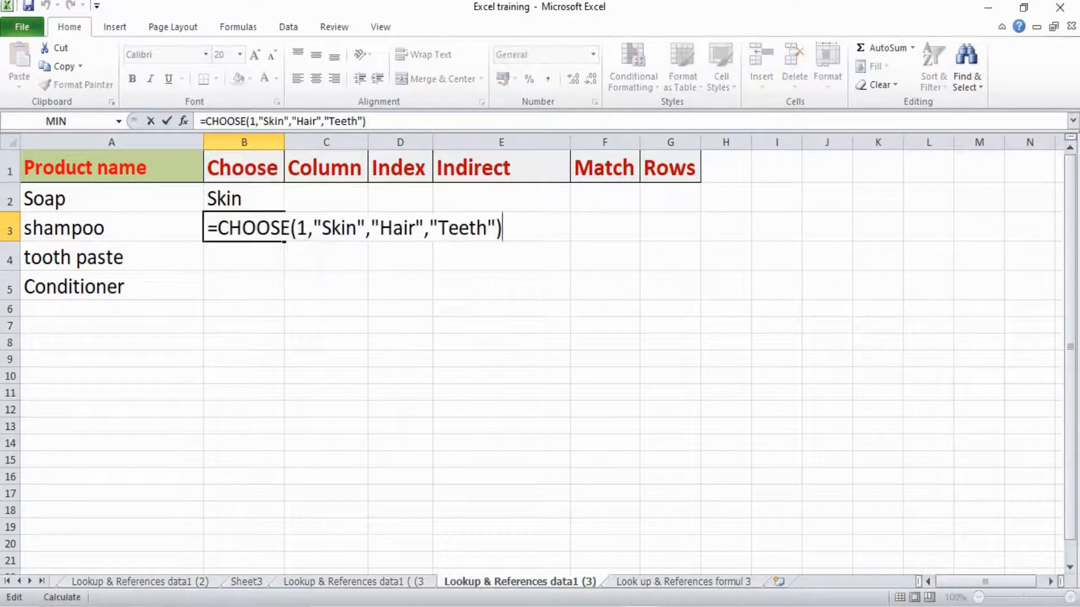
pyautogui.click(309, 228)
pyautogui.press('BackSpace')
pyautogui.write('2')
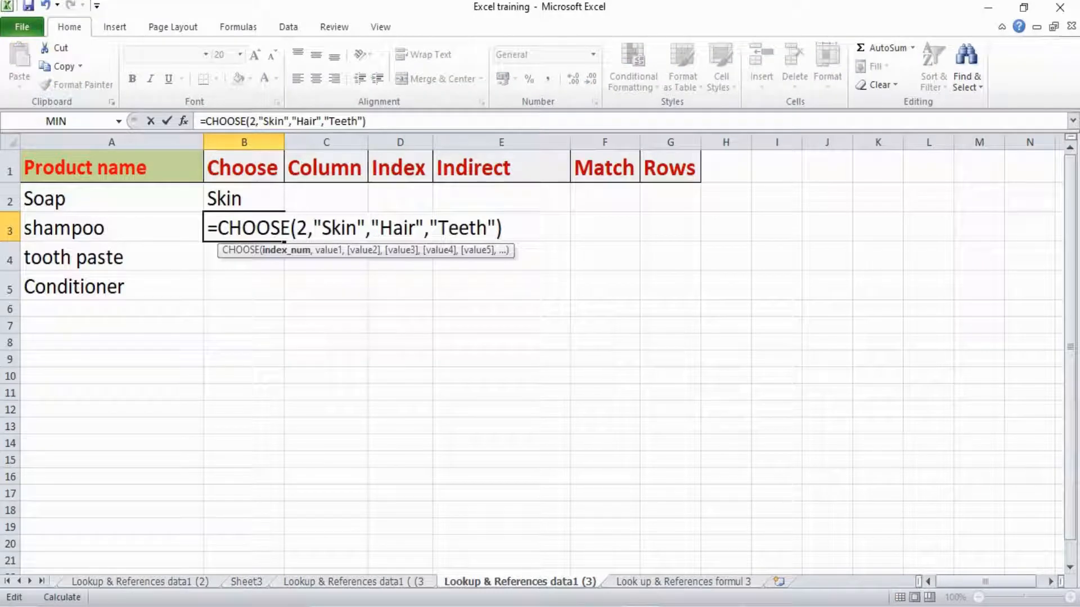
pyautogui.press('Return')
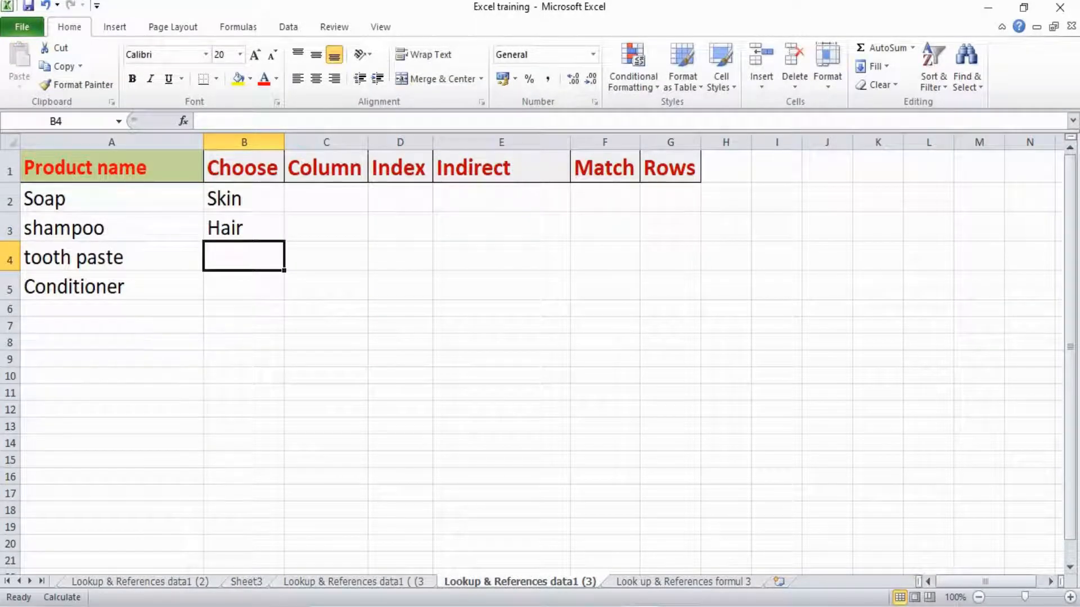
# Fill the CHOOSE formula down to tooth paste's row in B4 and set its index number to 3.
pyautogui.hotkey('ctrl', 'd')
pyautogui.press('F2')
pyautogui.click(308, 257)
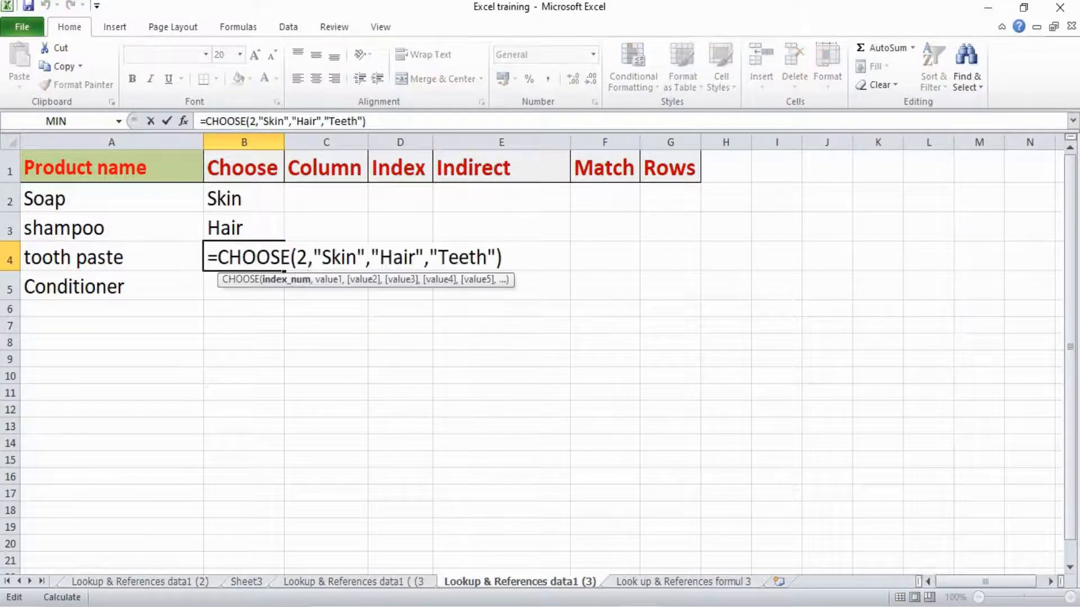
pyautogui.press('BackSpace')
pyautogui.write('3')
pyautogui.press('Return')
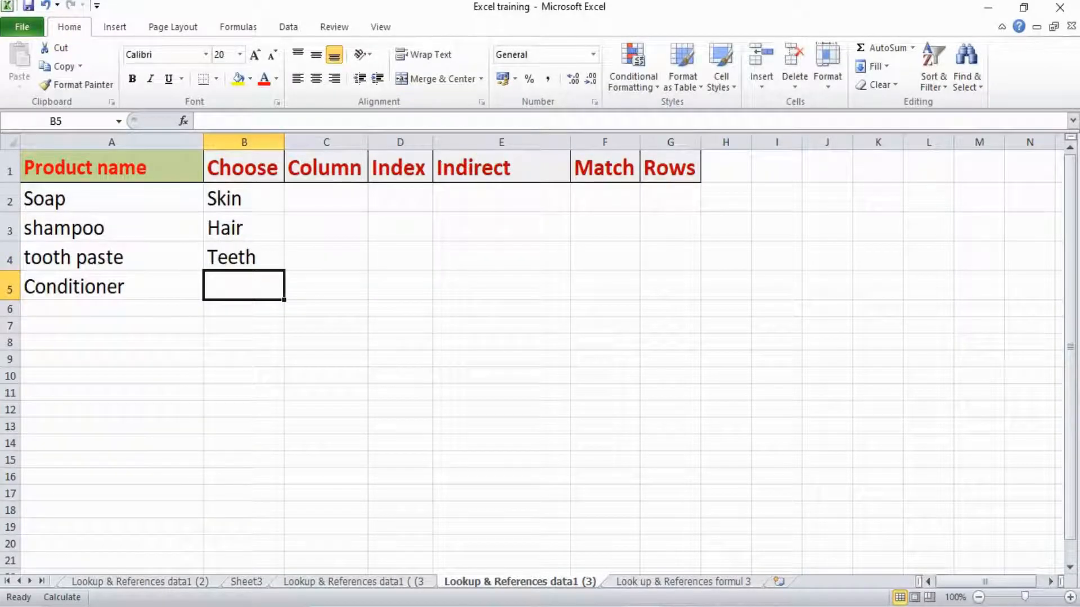
# Fill the CHOOSE formula down to Conditioner's row in B5 and set its index number to 2.
pyautogui.hotkey('ctrl', 'd')
pyautogui.press('F2')
pyautogui.click(309, 287)
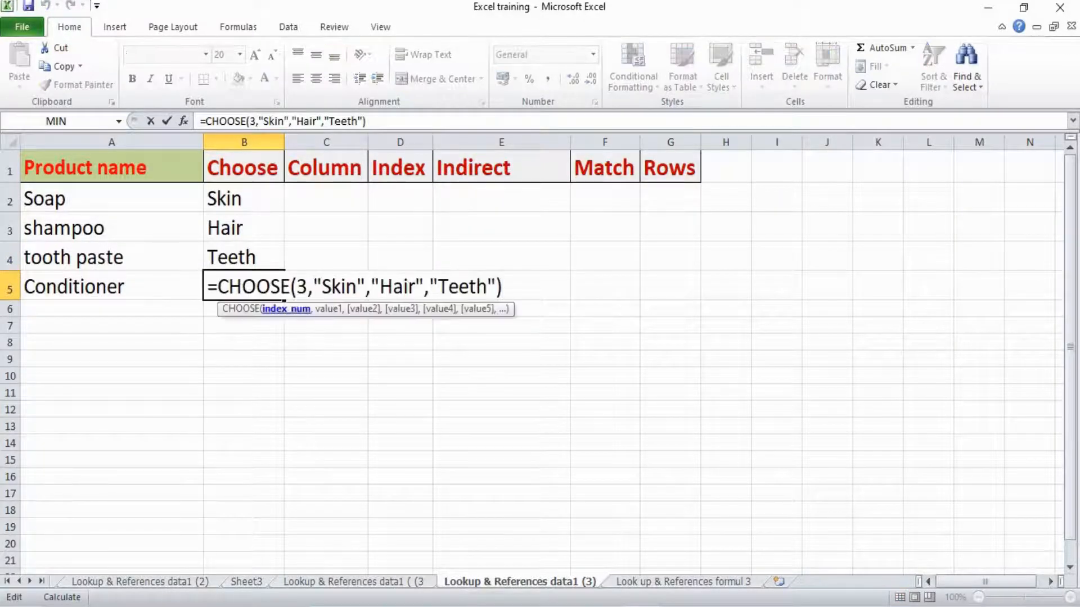
pyautogui.press('BackSpace')
pyautogui.write('2')
pyautogui.press('Return')
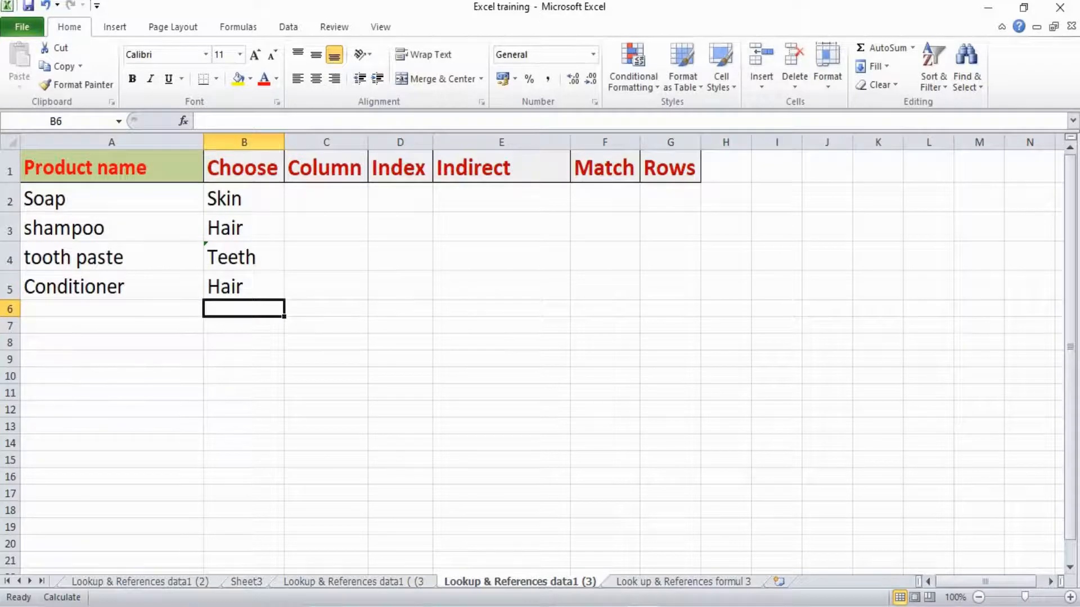
# Following the Column syntax on Look up & References formul 3, enter =COLUMN(A2) in C2 of Lookup & References data1 (3).
pyautogui.hotkey('ctrl', 'pagedown')
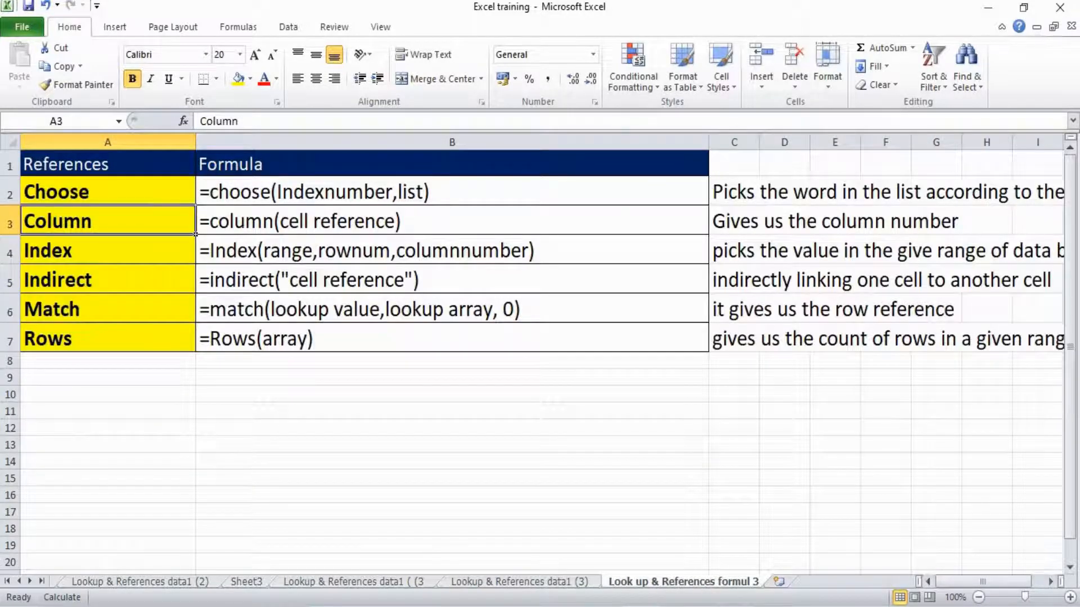
pyautogui.press('Right')
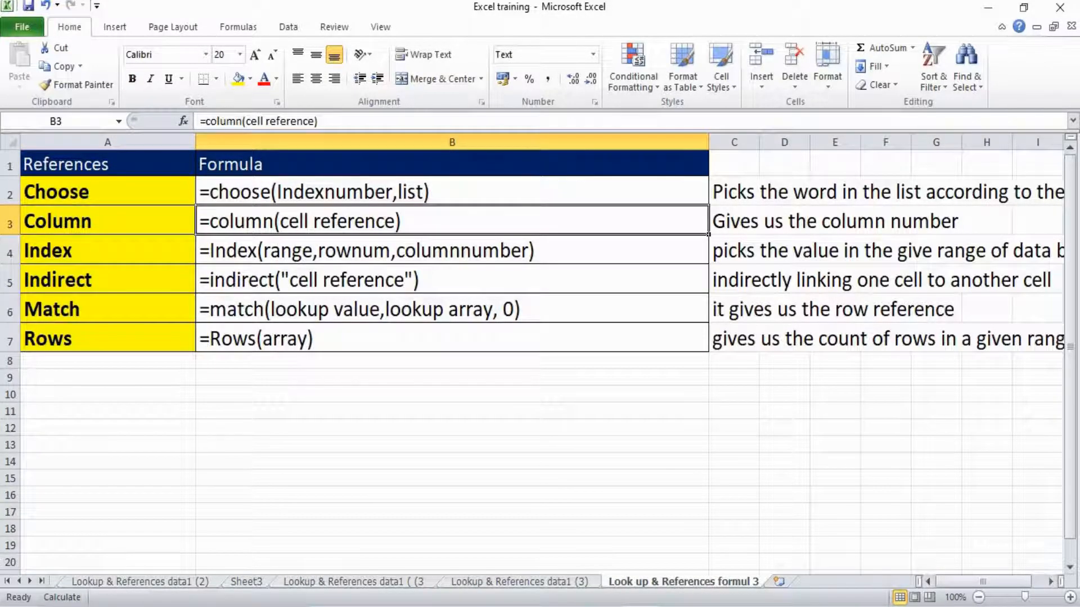
pyautogui.press('Right')
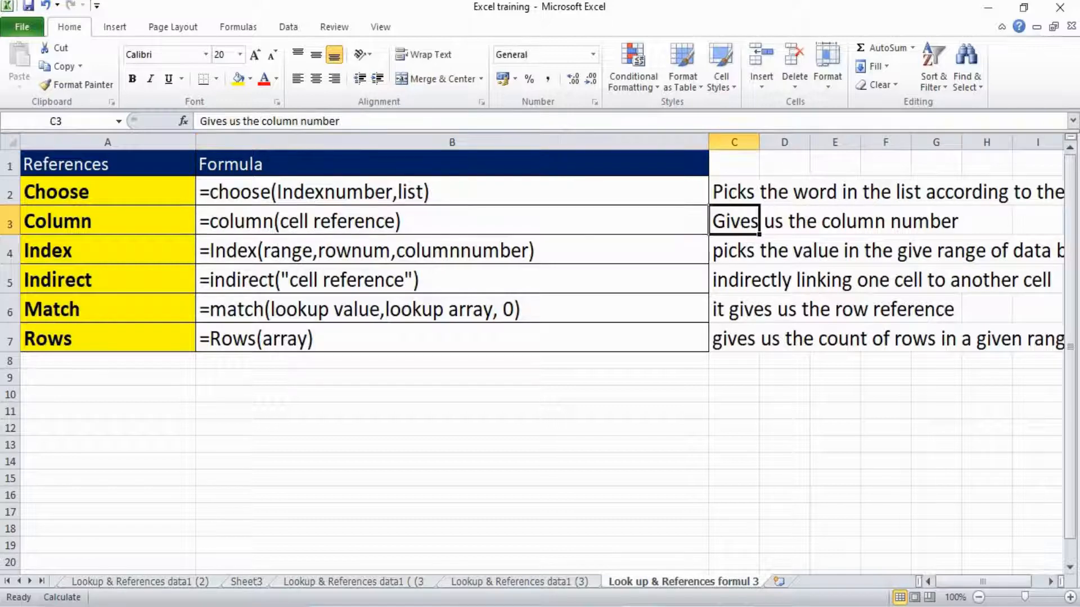
pyautogui.hotkey('ctrl', 'pageup')
pyautogui.press('Down')
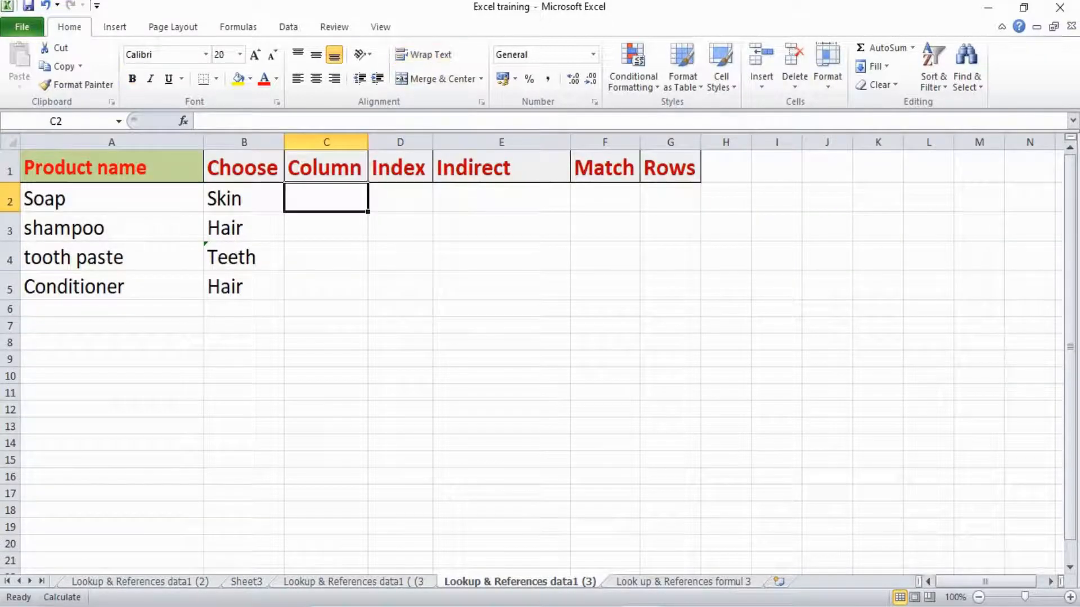
pyautogui.write('=co')
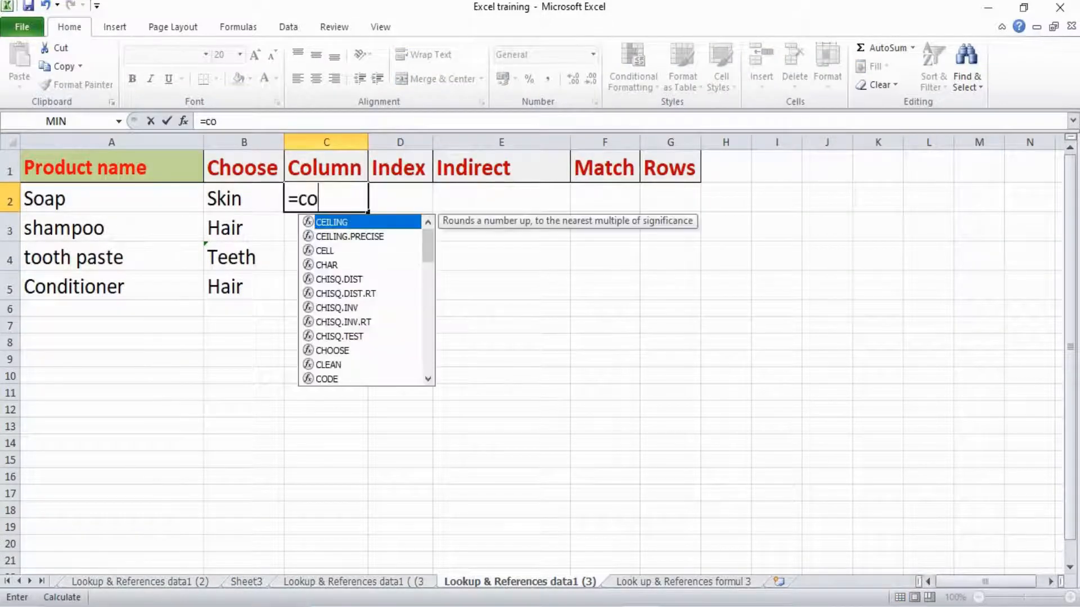
pyautogui.write('lumn(')
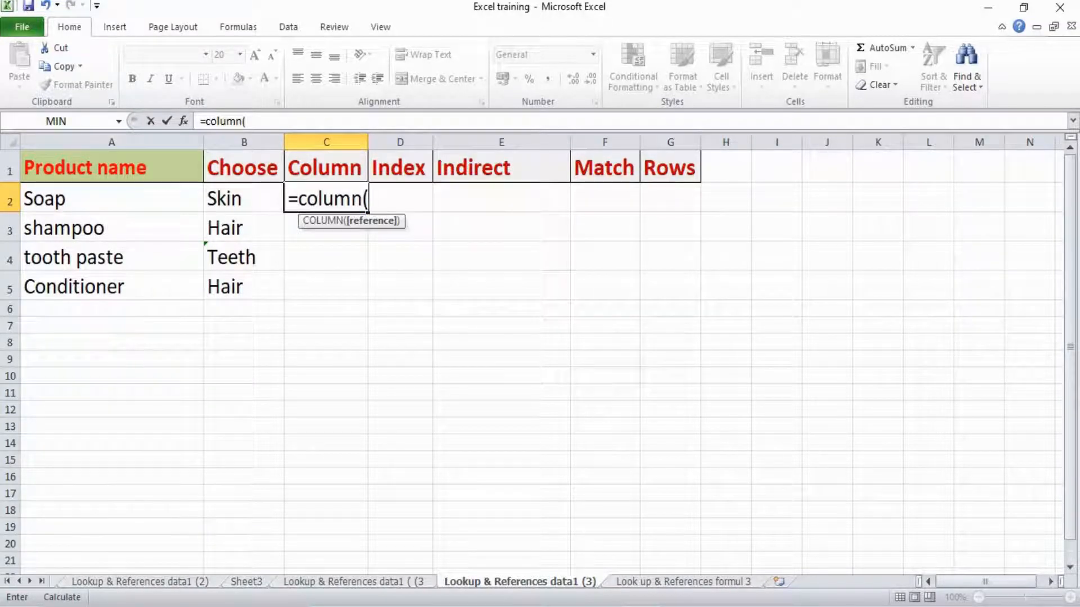
pyautogui.click(111, 198)
pyautogui.write(')')
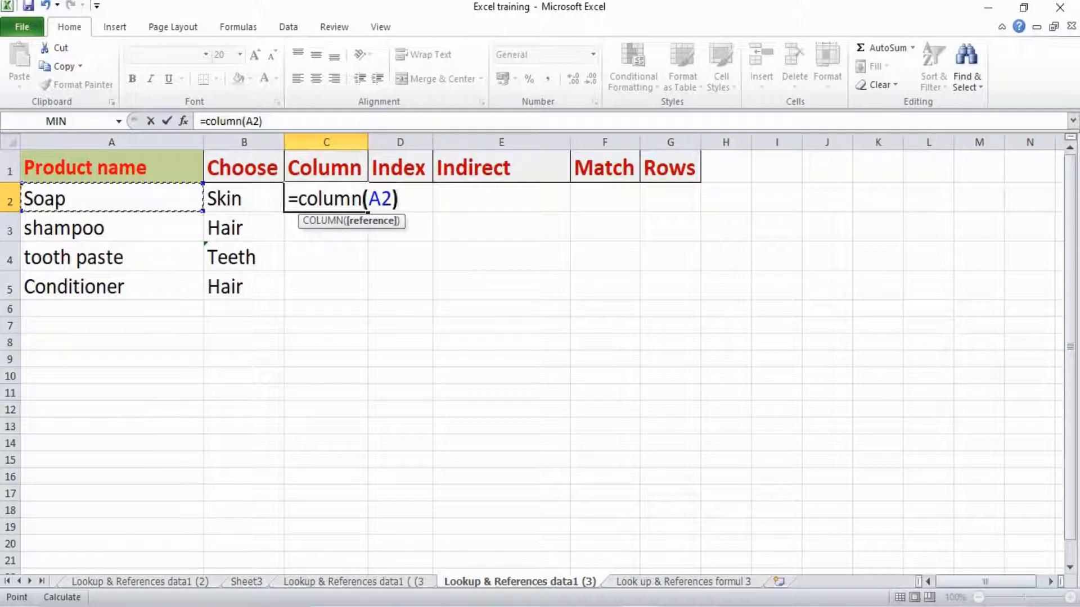
pyautogui.press('Return')
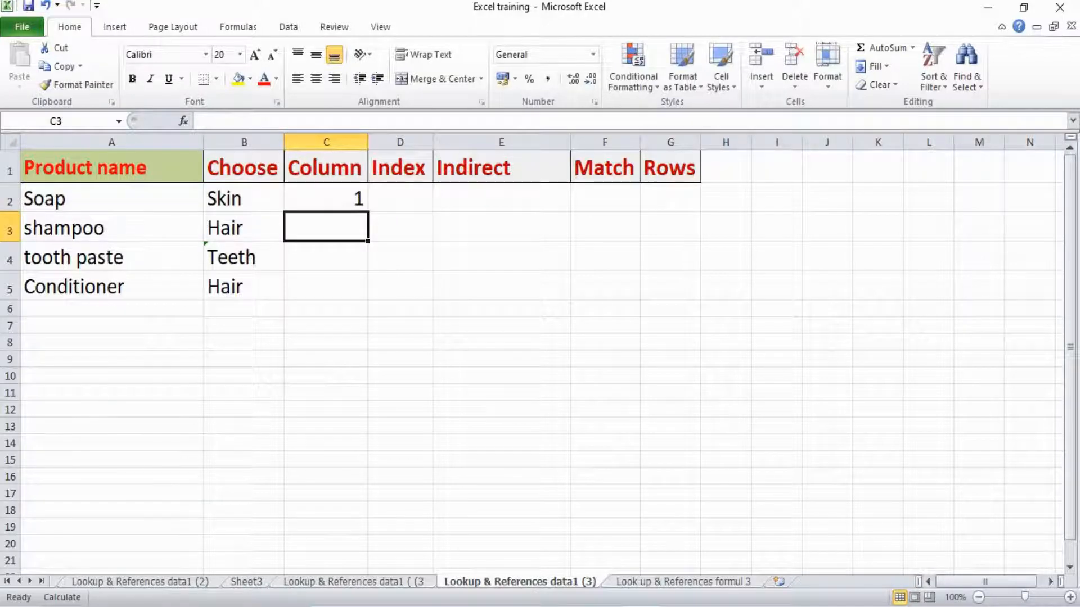
# Enter =COLUMNS(A1:B5) in C3 of Lookup & References data1 (3) to count the columns of that range.
pyautogui.write('=columns(')
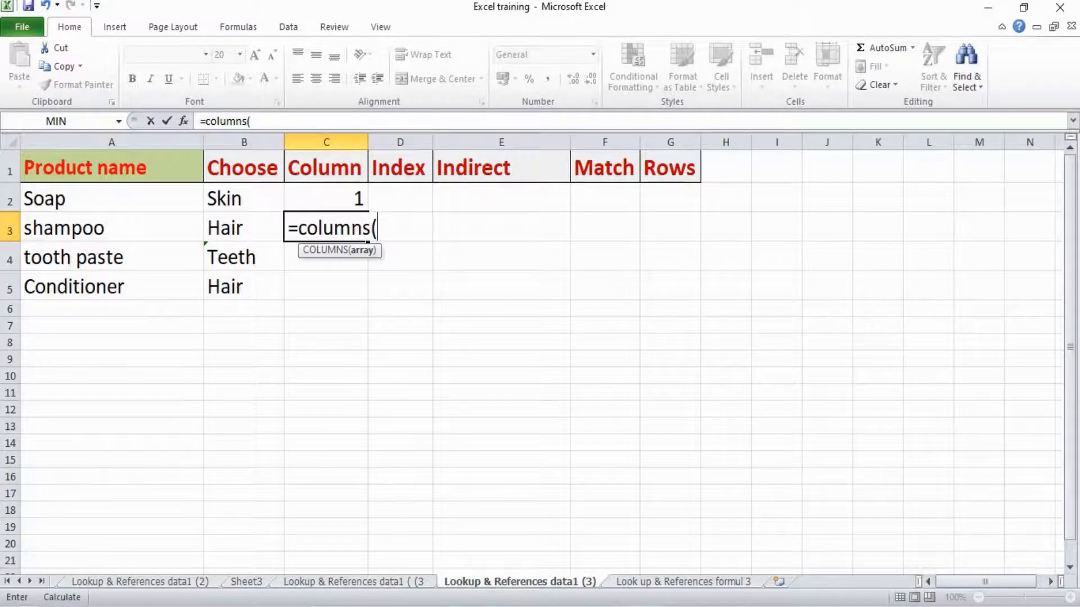
pyautogui.moveTo(111, 167); pyautogui.dragTo(244, 287)
pyautogui.write(')')
pyautogui.press('Return')
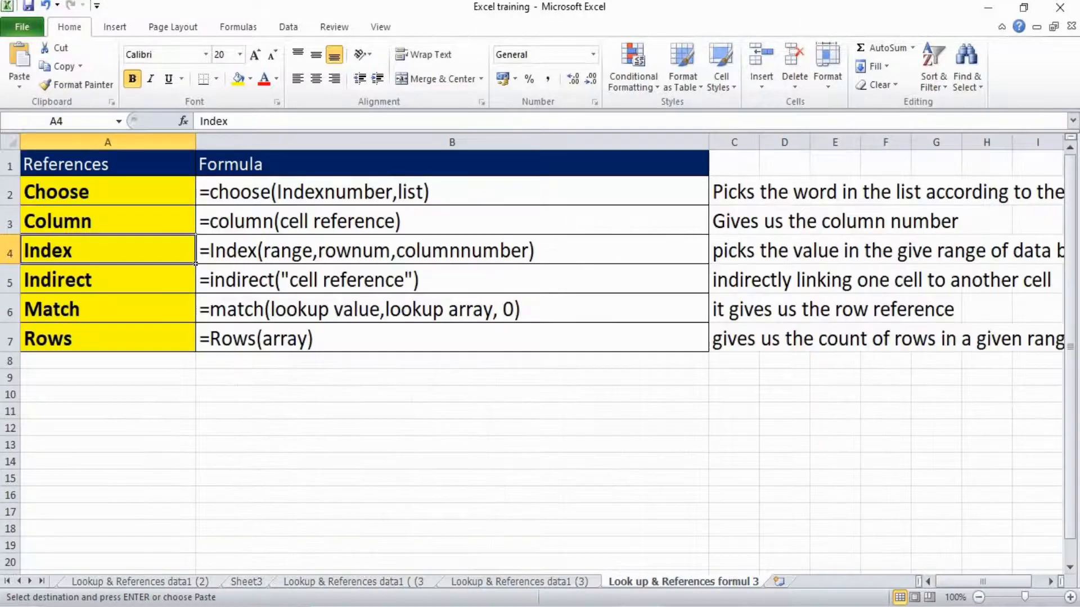
# Following the Index syntax and description on Look up & References formul 3, enter =INDEX(A1:B5,2,2) in D2 of Lookup & References data1 (3).
pyautogui.click(452, 251)
pyautogui.click(734, 251)
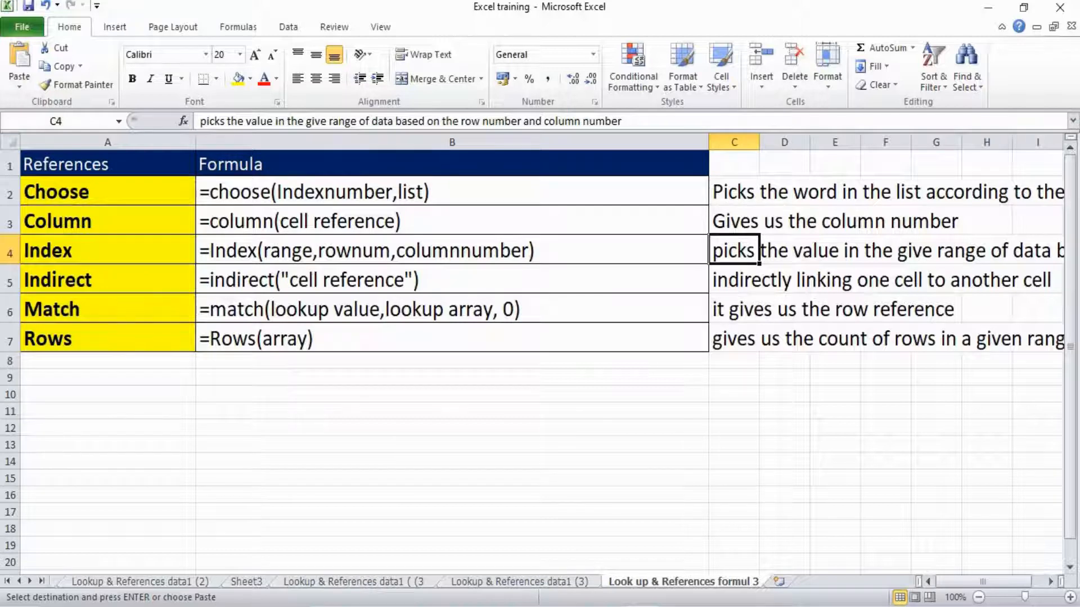
pyautogui.moveTo(759, 250); pyautogui.dragTo(1063, 252)
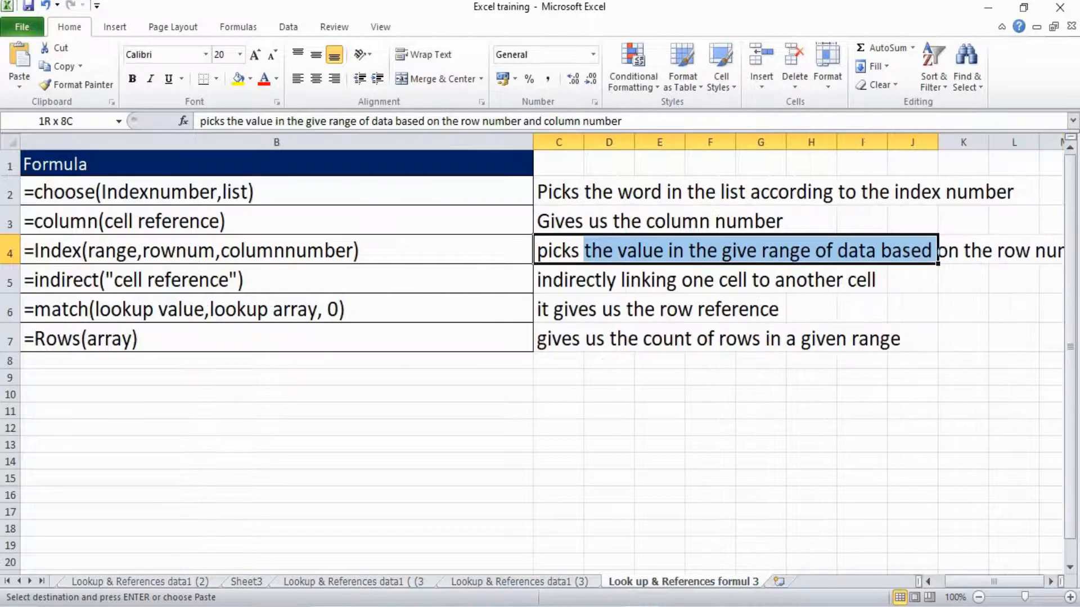
pyautogui.moveTo(936, 254); pyautogui.dragTo(778, 251)
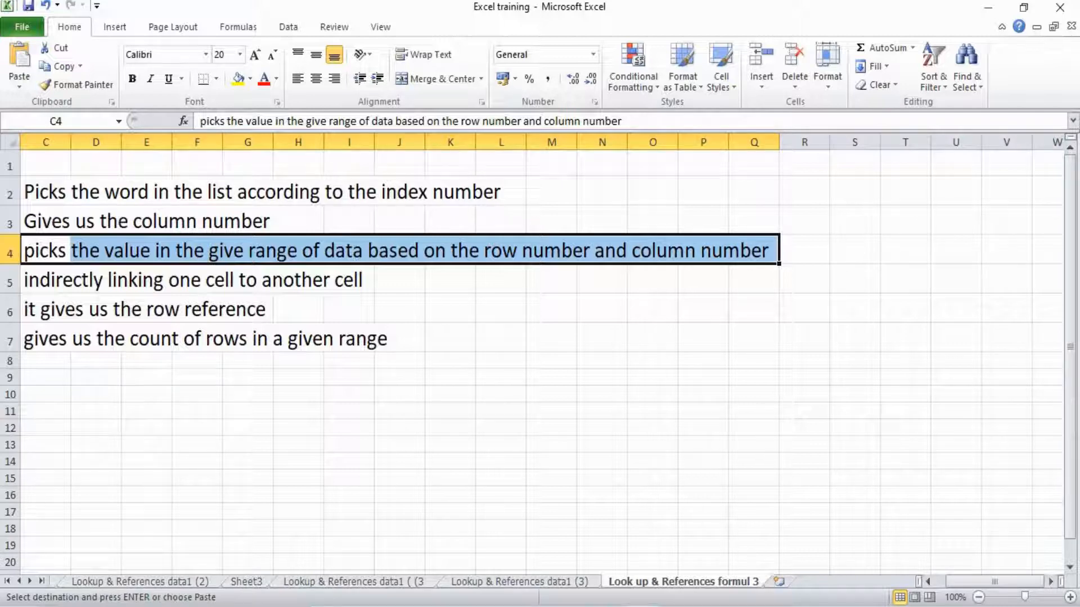
pyautogui.hotkey('ctrl', 'pageup')
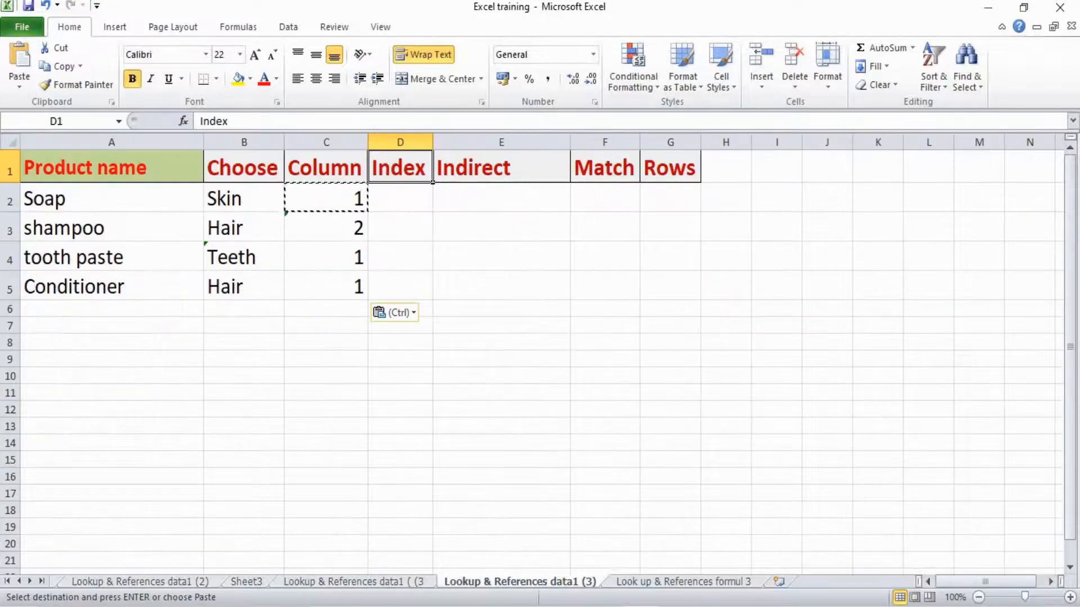
pyautogui.click(400, 198)
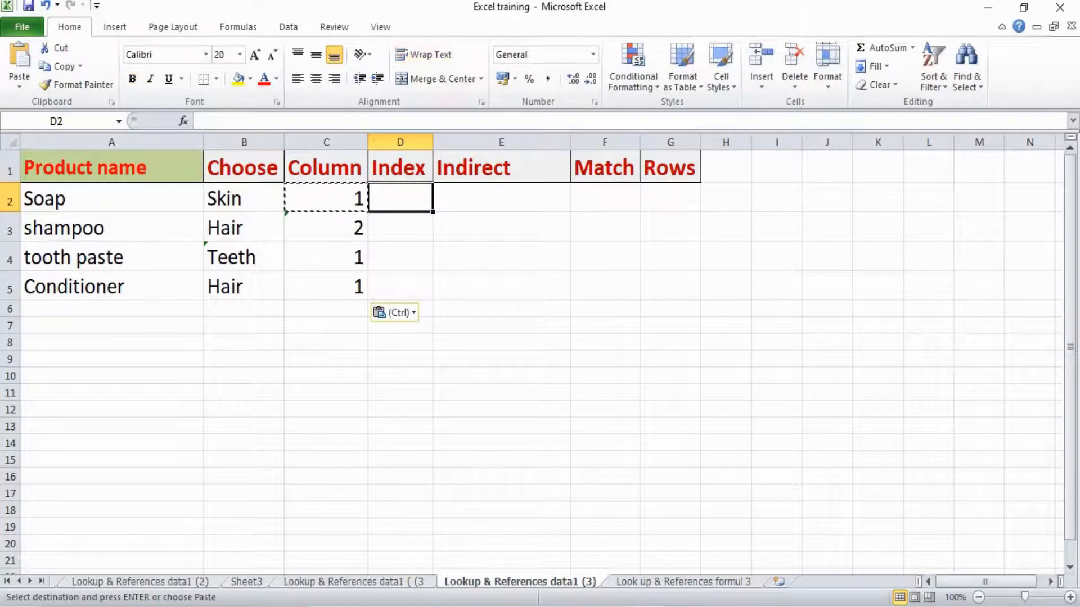
pyautogui.write('=')
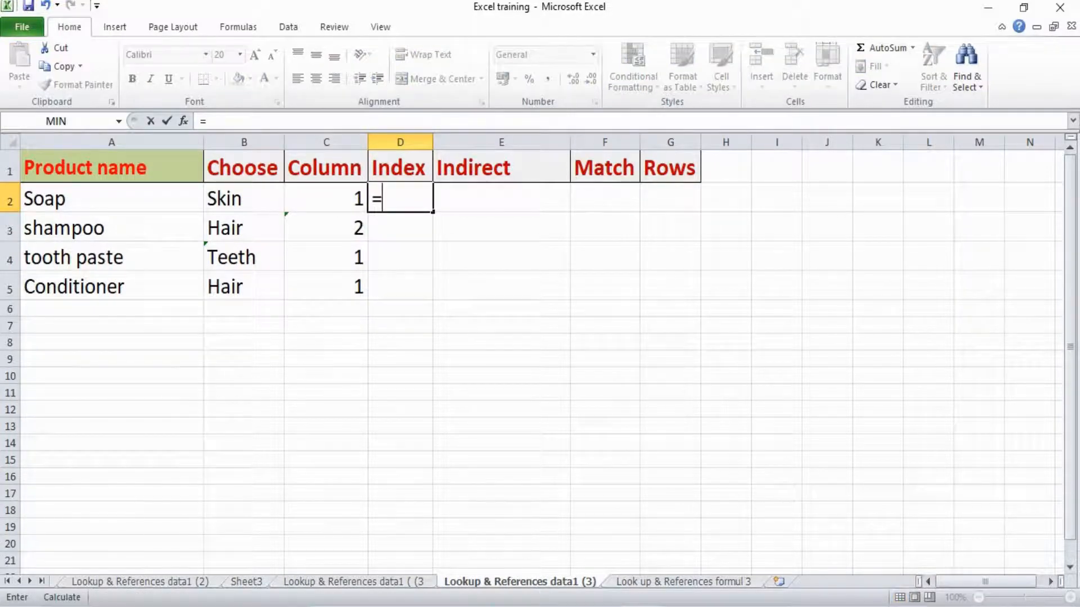
pyautogui.write('inde')
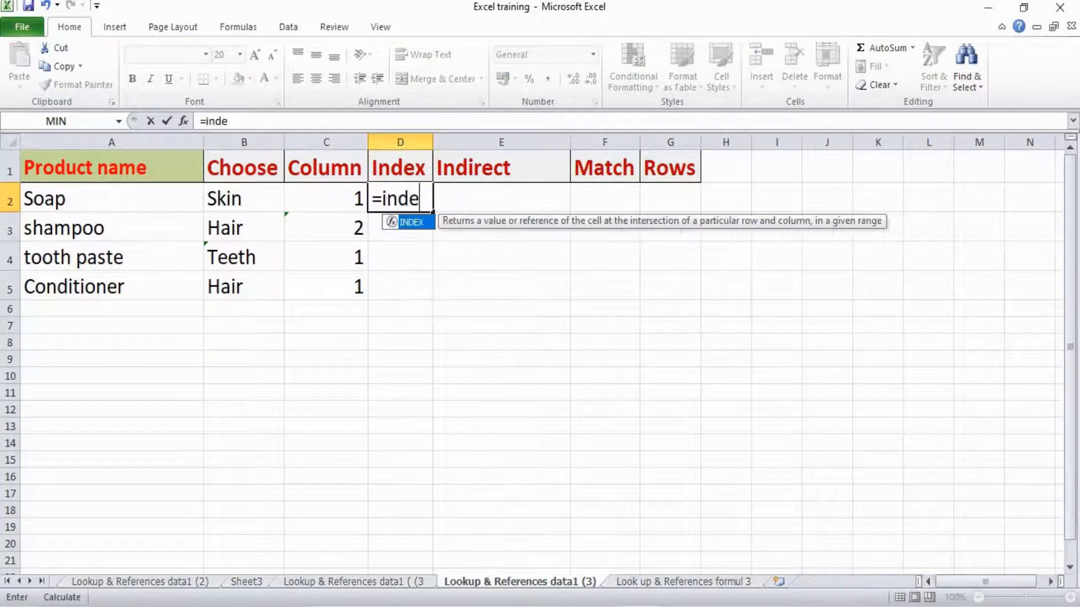
pyautogui.write('x(')
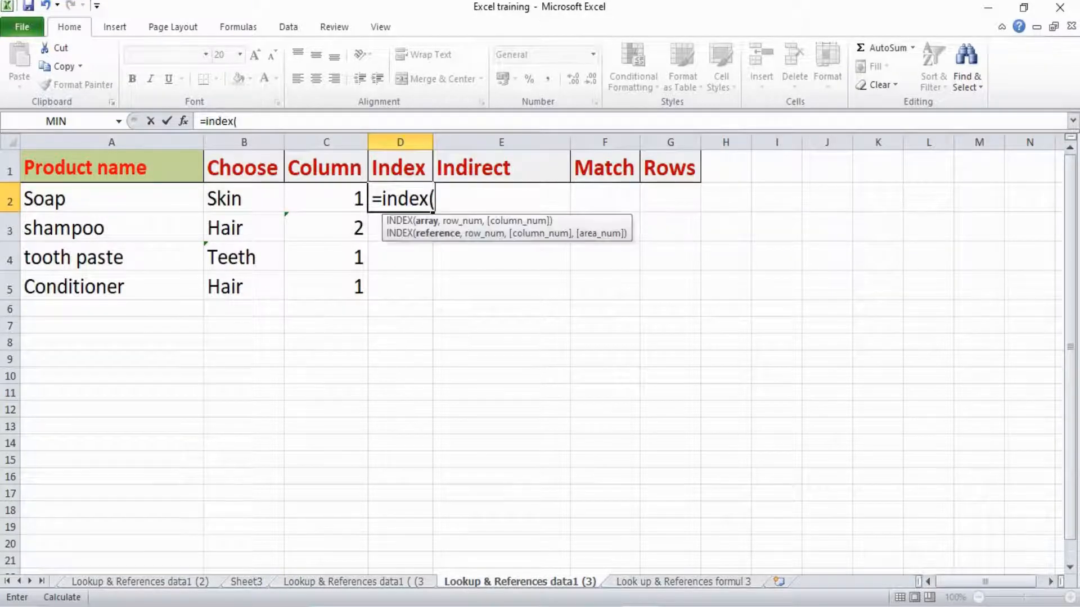
pyautogui.moveTo(84, 168); pyautogui.dragTo(264, 289)
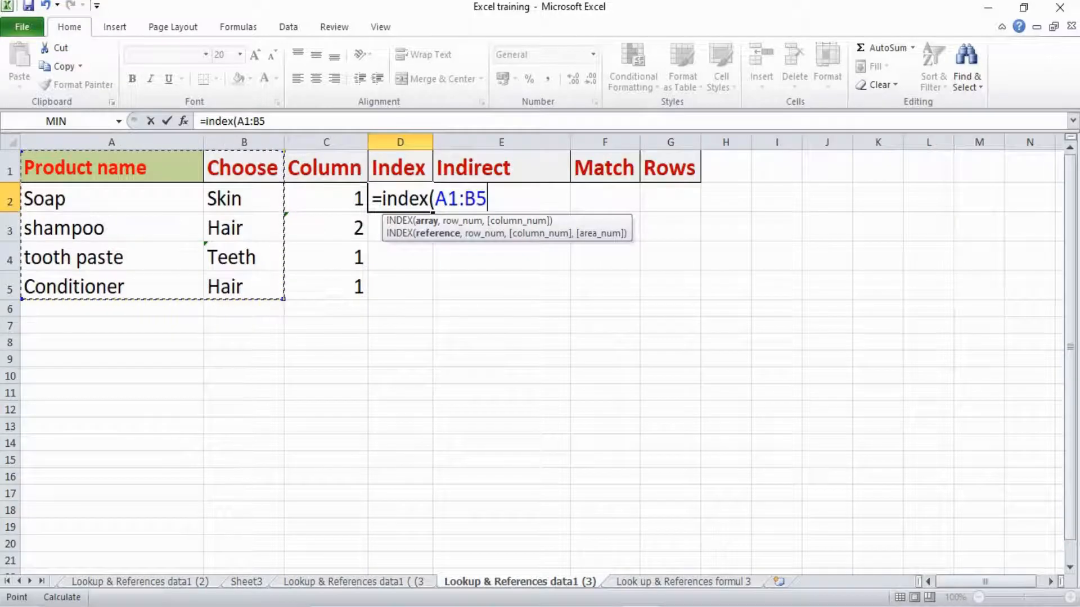
pyautogui.write(',')
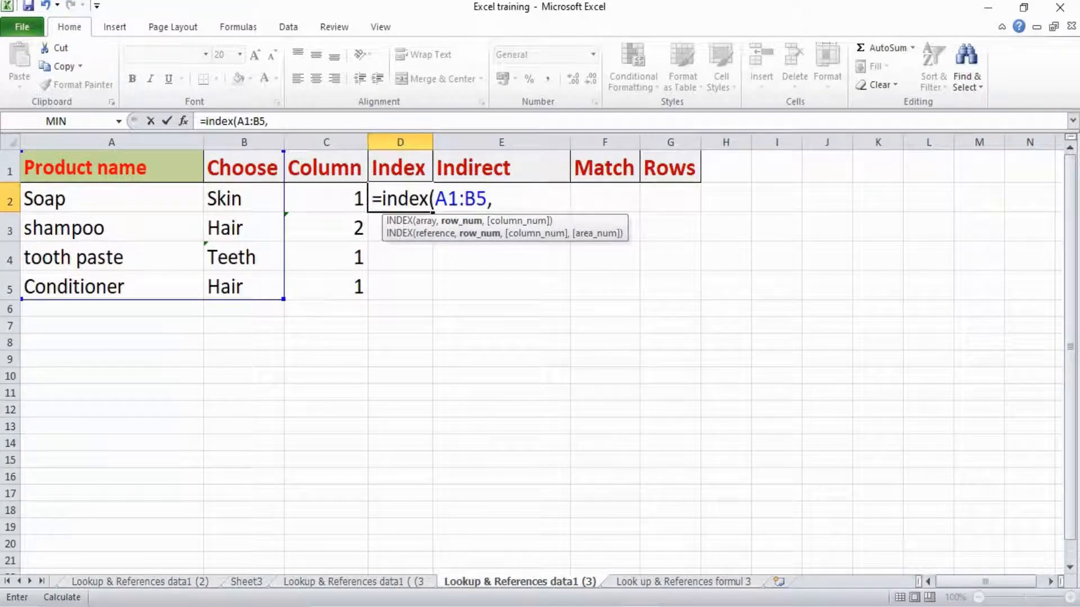
pyautogui.write('2,2)')
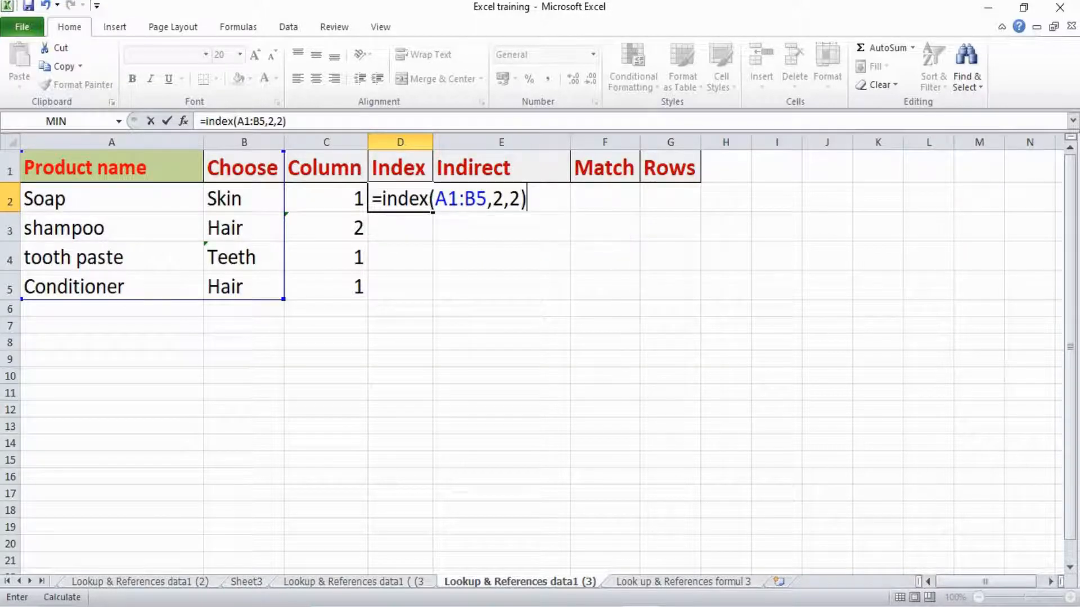
pyautogui.press('Return')
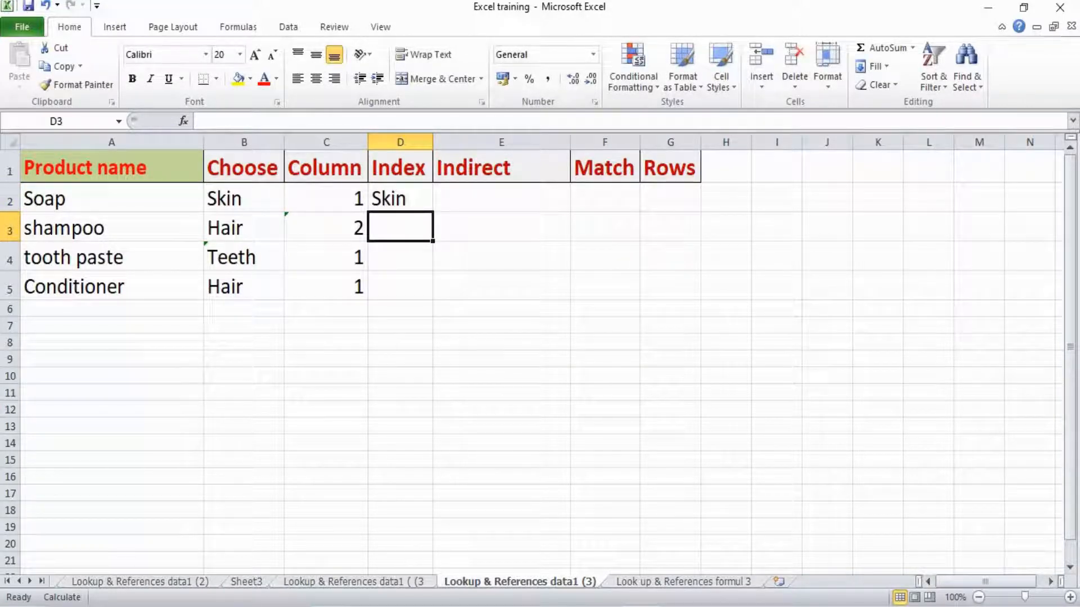
# Make the INDEX range in D2 absolute as $A$1:$B$5 and paste the formula into D3:D5.
pyautogui.click(400, 198)
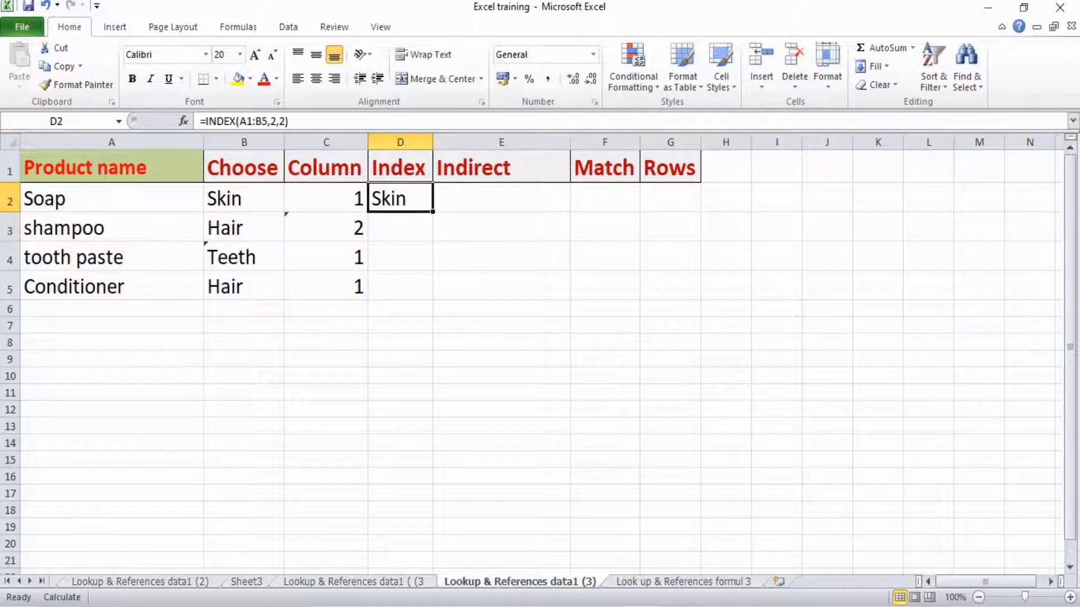
pyautogui.moveTo(239, 121); pyautogui.dragTo(269, 121)
pyautogui.press('F4')
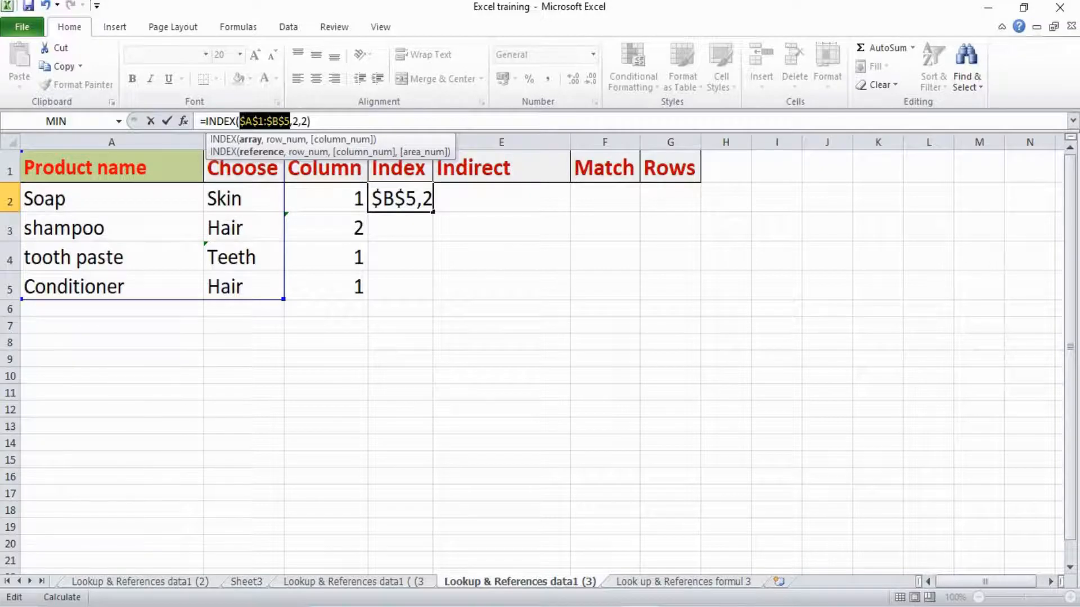
pyautogui.hotkey('ctrl', 'Return')
pyautogui.hotkey('ctrl', 'c')
pyautogui.press('Down')
pyautogui.hotkey('shift', 'Down')
pyautogui.hotkey('shift', 'Down')
pyautogui.hotkey('ctrl', 'alt', 'v')
pyautogui.press('f')
pyautogui.press('Return')
# Change the row number of the INDEX formula in shampoo's cell D3 to 3.
pyautogui.click(400, 227)
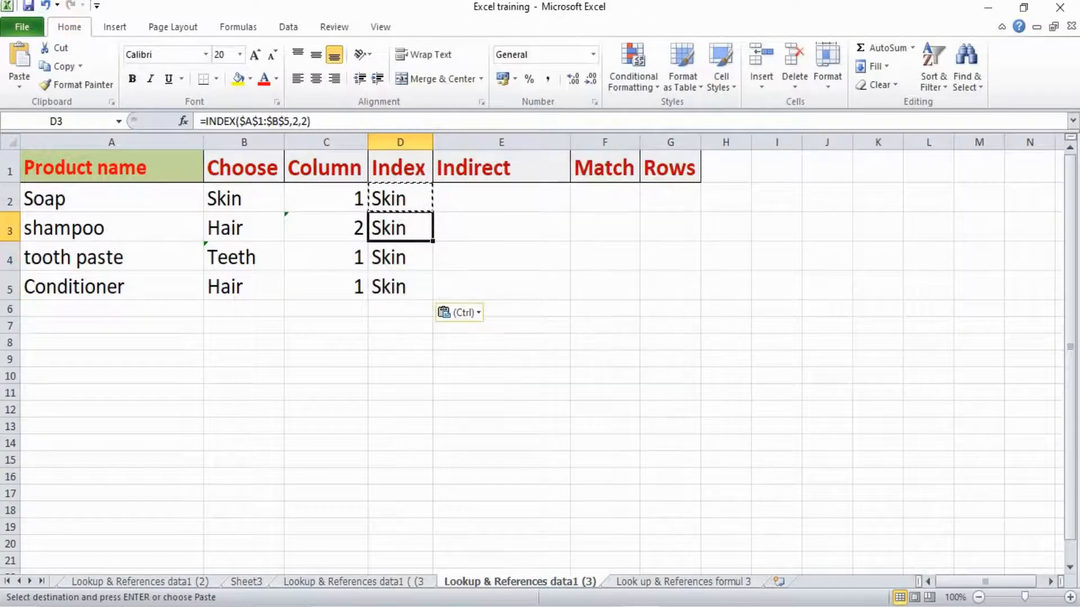
pyautogui.press('F2')
pyautogui.press('Left')
pyautogui.press('Left')
pyautogui.press('Left')
pyautogui.press('Left')
pyautogui.press('BackSpace')
pyautogui.write('3')
pyautogui.press('Return')
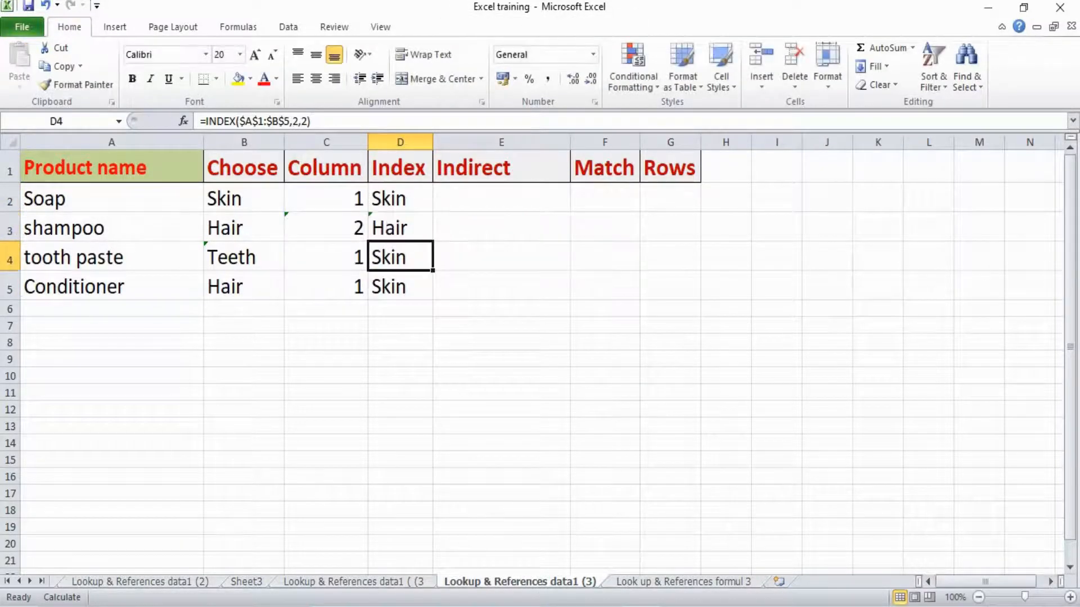
# Change the row number of the INDEX formula in tooth paste's cell D4 to 4.
pyautogui.press('F2')
pyautogui.press('Left')
pyautogui.press('Left')
pyautogui.press('Left')
pyautogui.press('BackSpace')
pyautogui.write('4')
pyautogui.press('Return')
# Change the row number of the INDEX formula in Conditioner's cell D5 to 5.
pyautogui.press('F2')
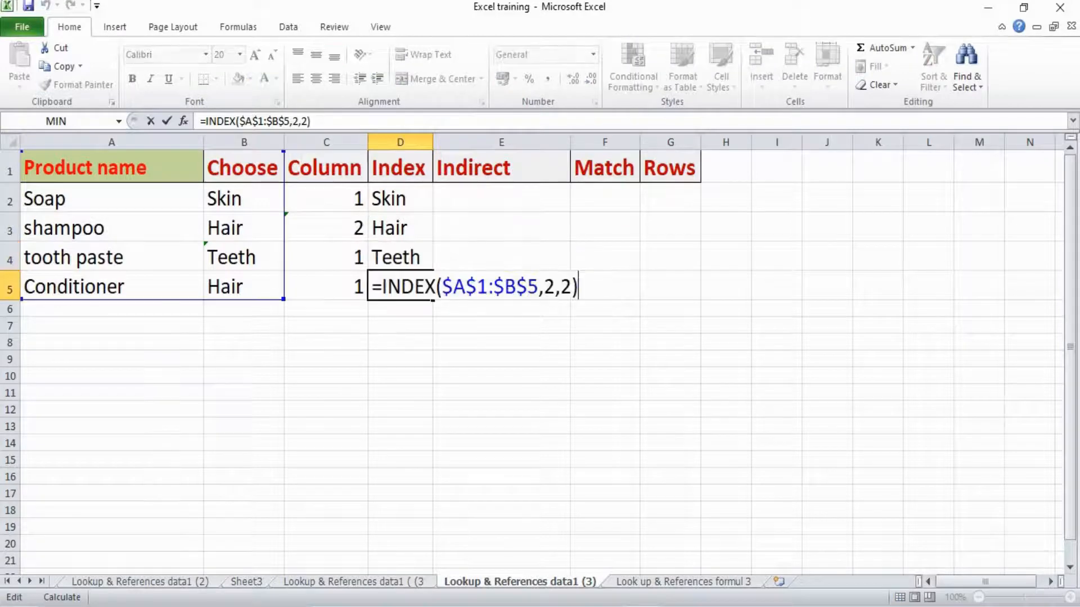
pyautogui.press('Left')
pyautogui.press('Left')
pyautogui.press('Left')
pyautogui.press('BackSpace')
pyautogui.write('5')
pyautogui.press('Return')
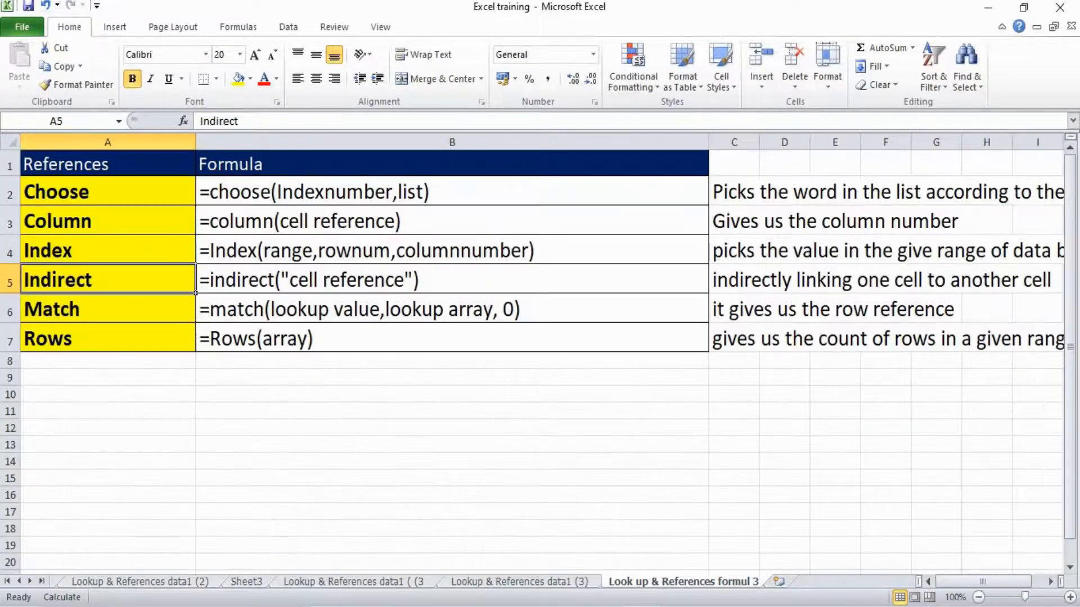
# Following the Indirect syntax and description on Look up & References formul 3, enter =INDIRECT("A2") in E2 of Lookup & References data1 (3).
pyautogui.click(452, 280)
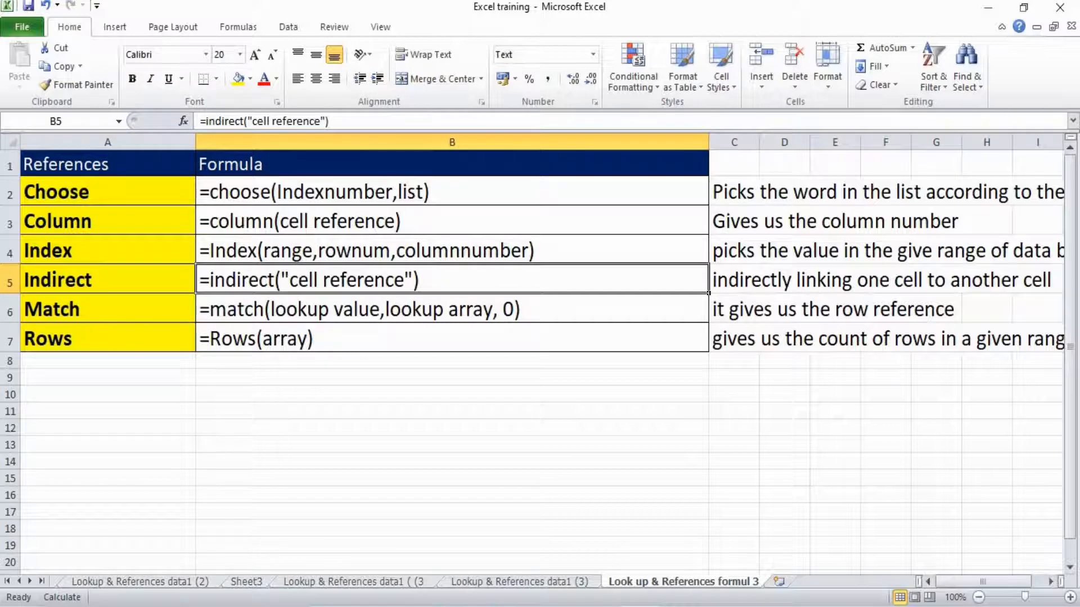
pyautogui.click(734, 280)
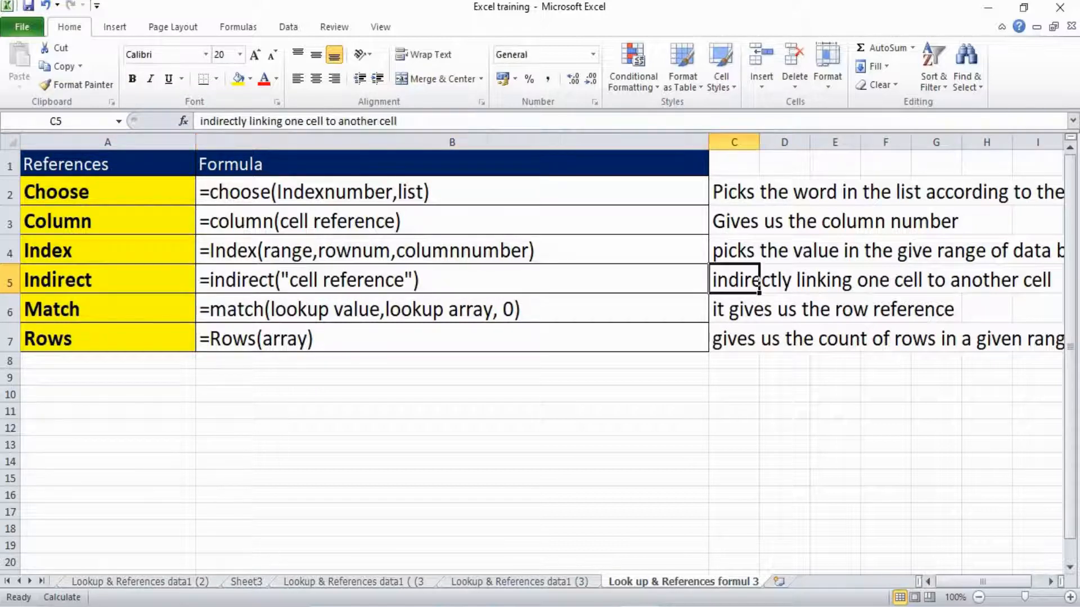
pyautogui.moveTo(759, 281); pyautogui.dragTo(928, 284)
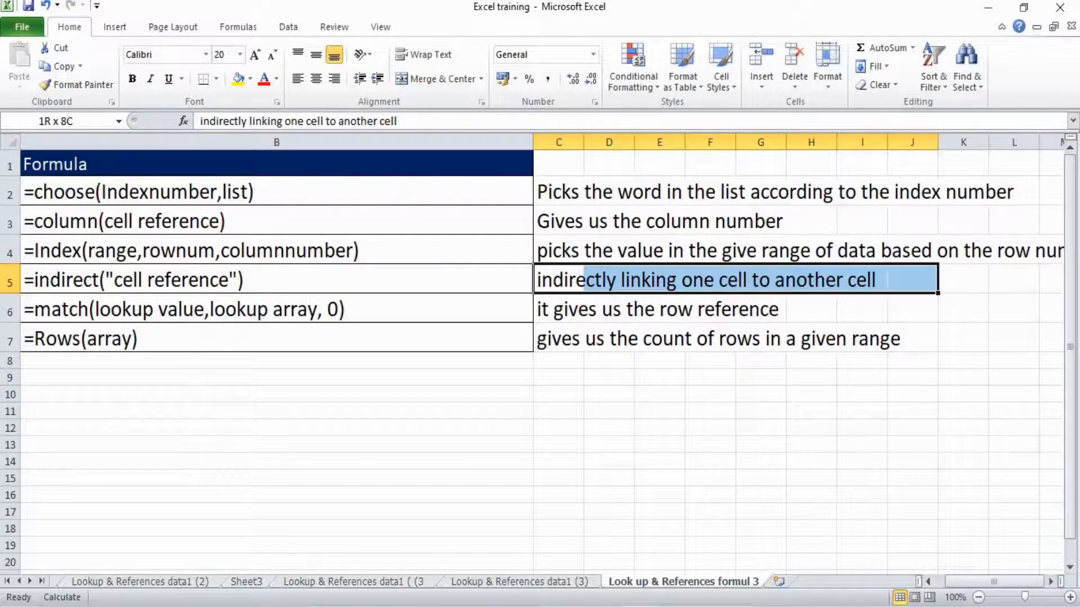
pyautogui.hotkey('ctrl', 'pageup')
pyautogui.write('=')
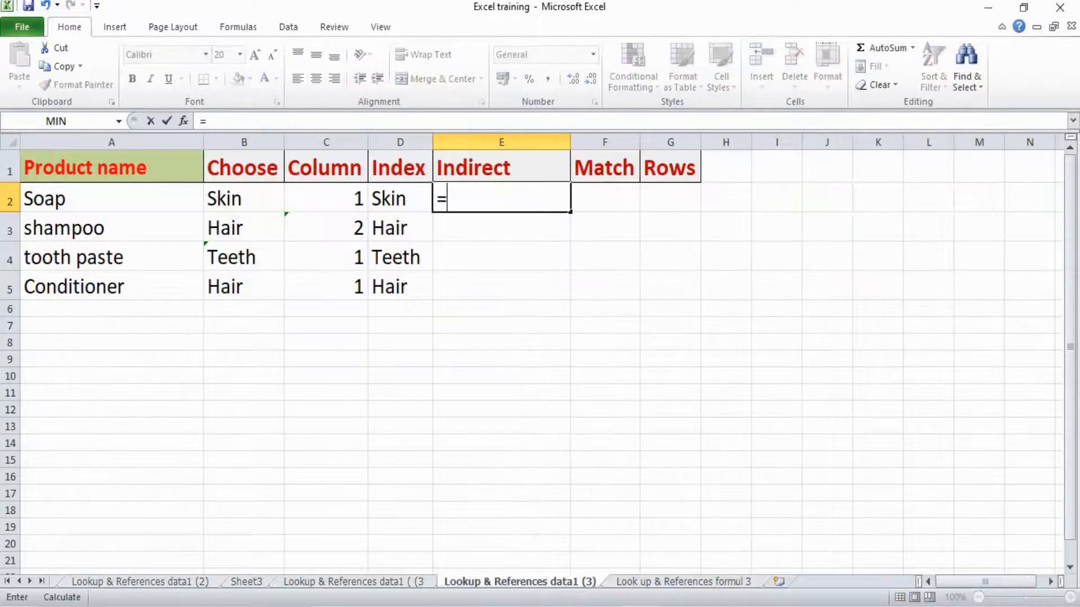
pyautogui.write('indire')
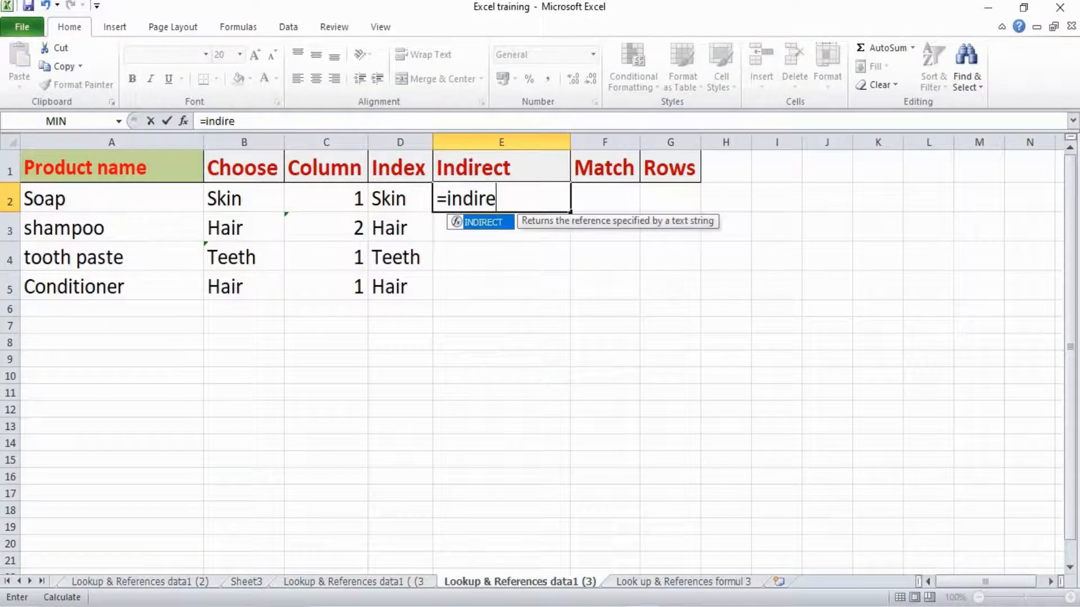
pyautogui.write('ct(')
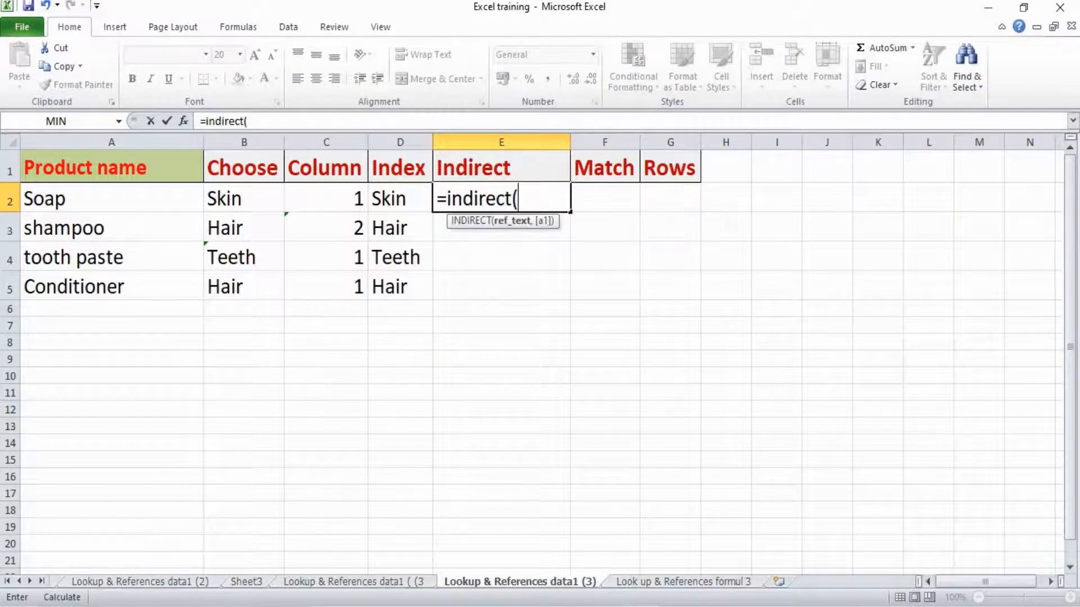
pyautogui.write('"A')
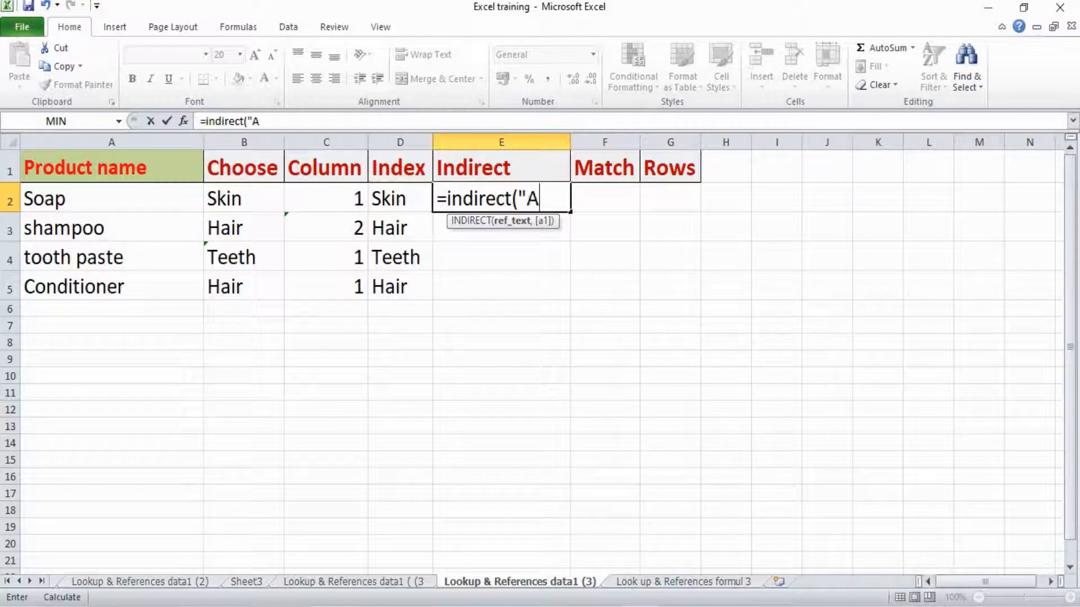
pyautogui.write('2")')
pyautogui.press('Return')
# Copy the INDIRECT formula from E2 and paste only the formula into E3:E5.
pyautogui.click(501, 198)
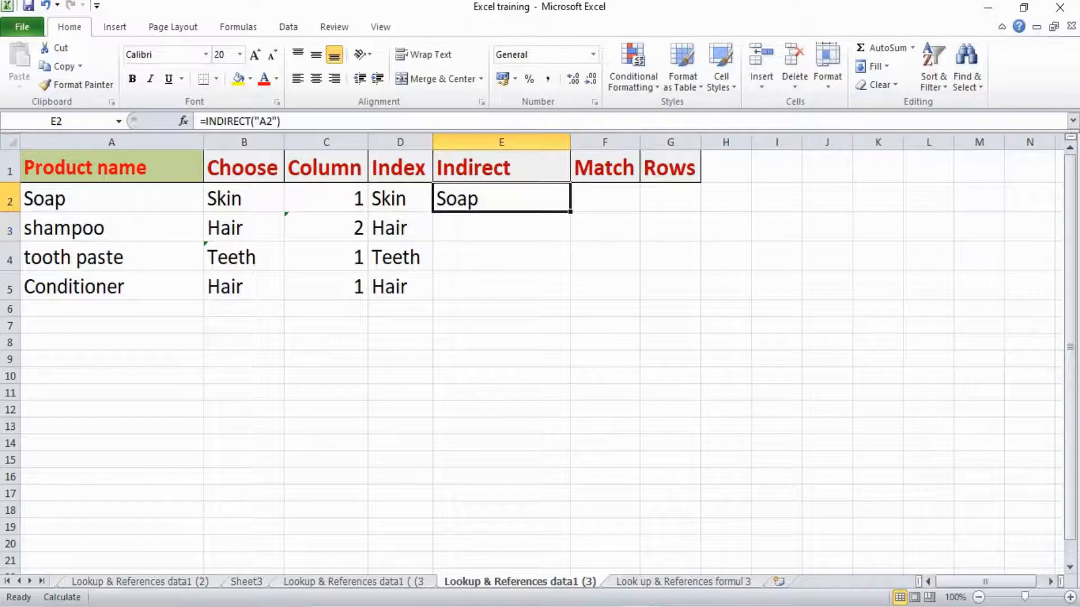
pyautogui.hotkey('ctrl', 'c')
pyautogui.press('Down')
pyautogui.hotkey('shift', 'Down')
pyautogui.hotkey('shift', 'Down')
pyautogui.hotkey('ctrl', 'alt', 'v')
pyautogui.press('f')
pyautogui.press('Return')
pyautogui.press('Up')
pyautogui.press('Down')
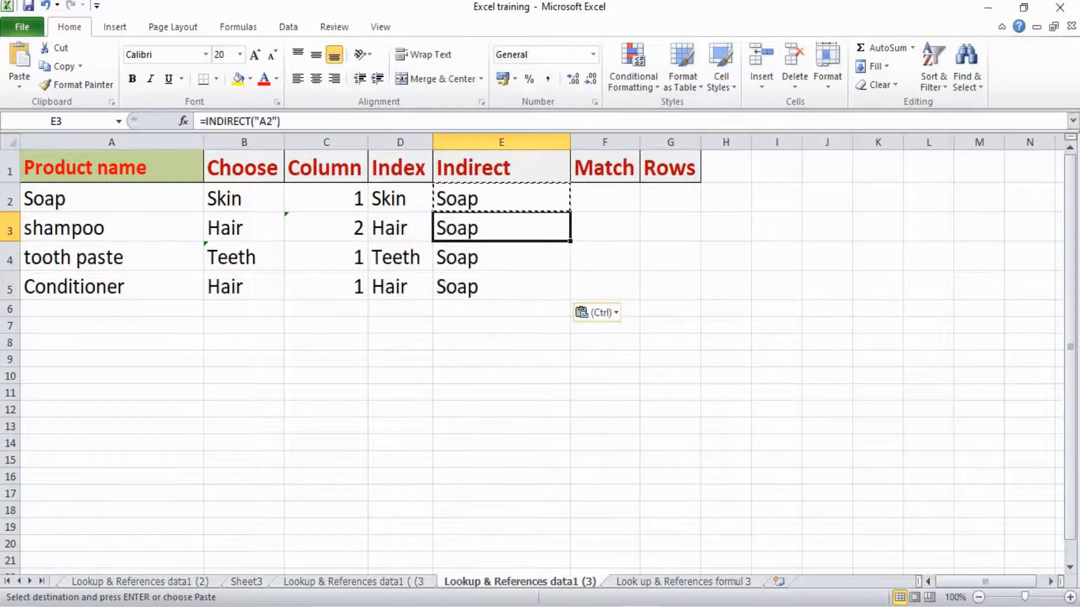
# Change the cell reference of the INDIRECT formula in shampoo's cell E3 to "A3".
pyautogui.press('F2')
pyautogui.press('Left')
pyautogui.press('Left')
pyautogui.press('BackSpace')
pyautogui.write('3')
pyautogui.press('Return')
# Change the cell reference of the INDIRECT formula in tooth paste's cell E4 to "A4".
pyautogui.press('F2')
pyautogui.press('Left')
pyautogui.press('Left')
pyautogui.press('BackSpace')
pyautogui.write('4')
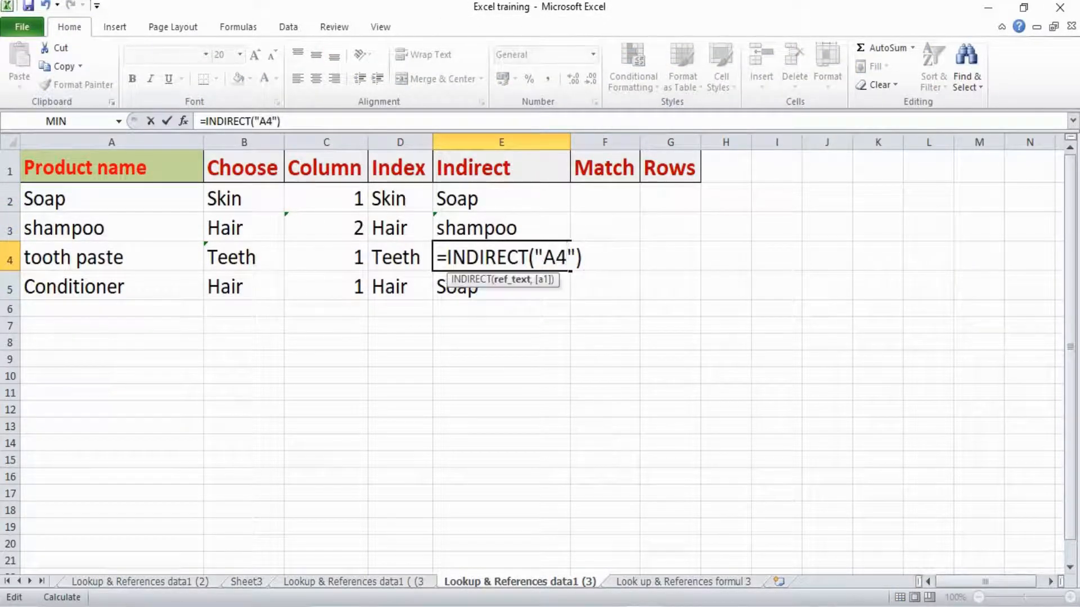
pyautogui.press('Return')
# Change the cell reference of the INDIRECT formula in Conditioner's cell E5 to "A5".
pyautogui.press('F2')
pyautogui.press('Left')
pyautogui.press('Left')
pyautogui.press('BackSpace')
pyautogui.write('5')
pyautogui.press('Return')
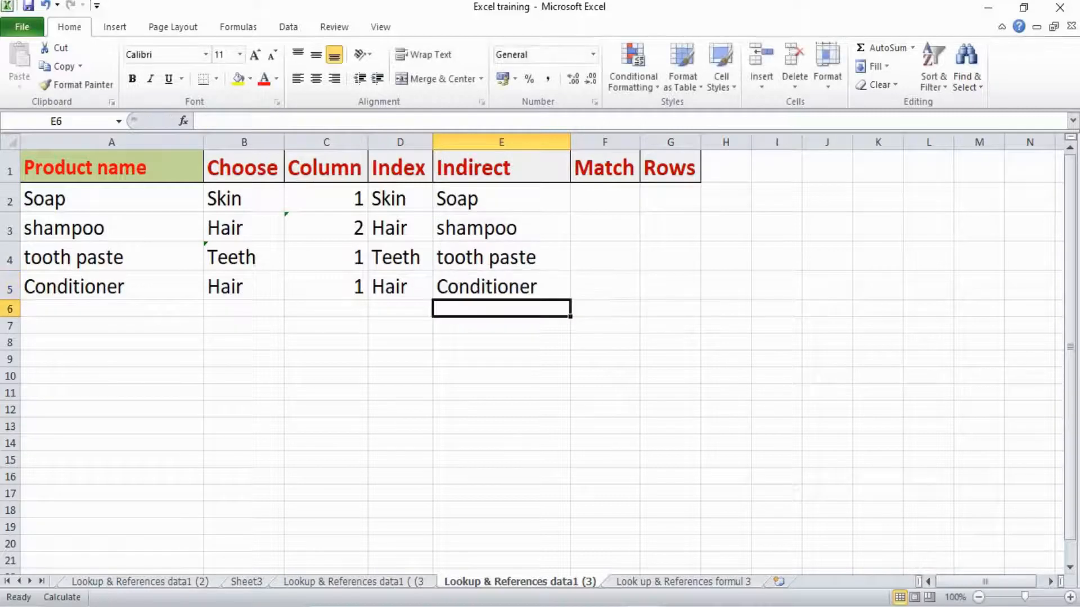
# Following the Match syntax on Look up & References formul 3, enter =MATCH(E2,A2:A5,0) in F2 of Lookup & References data1 (3).
pyautogui.hotkey('ctrl', 'pagedown')
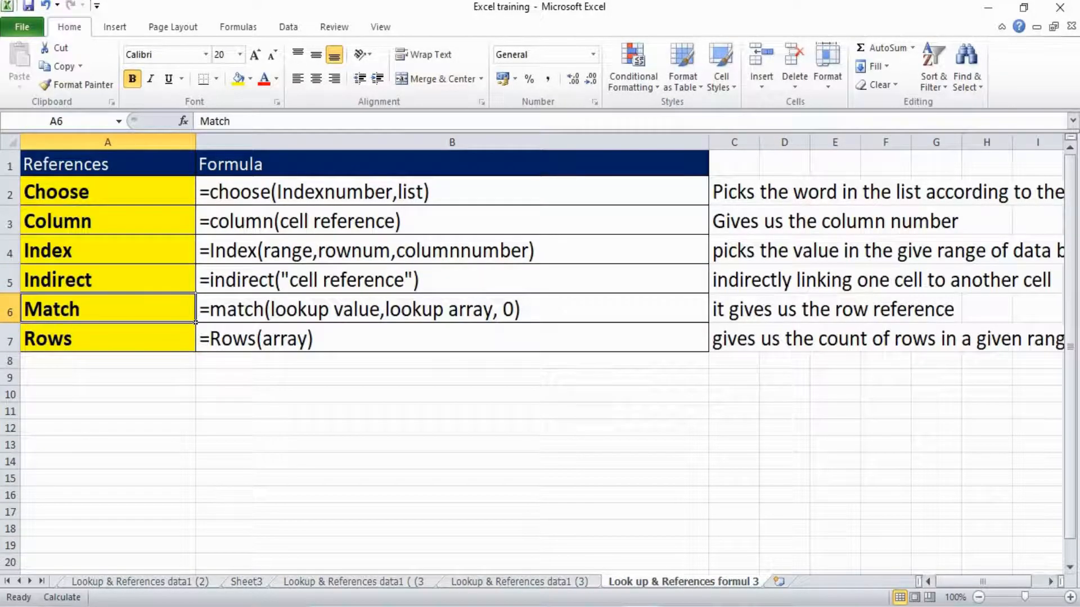
pyautogui.moveTo(191, 317); pyautogui.dragTo(956, 318)
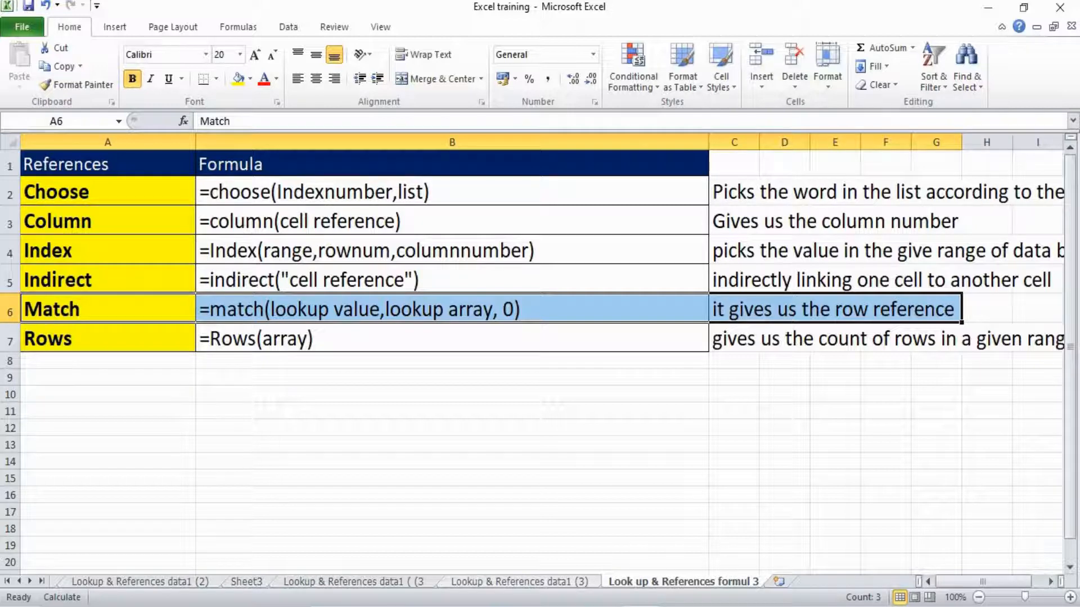
pyautogui.hotkey('ctrl', 'pageup')
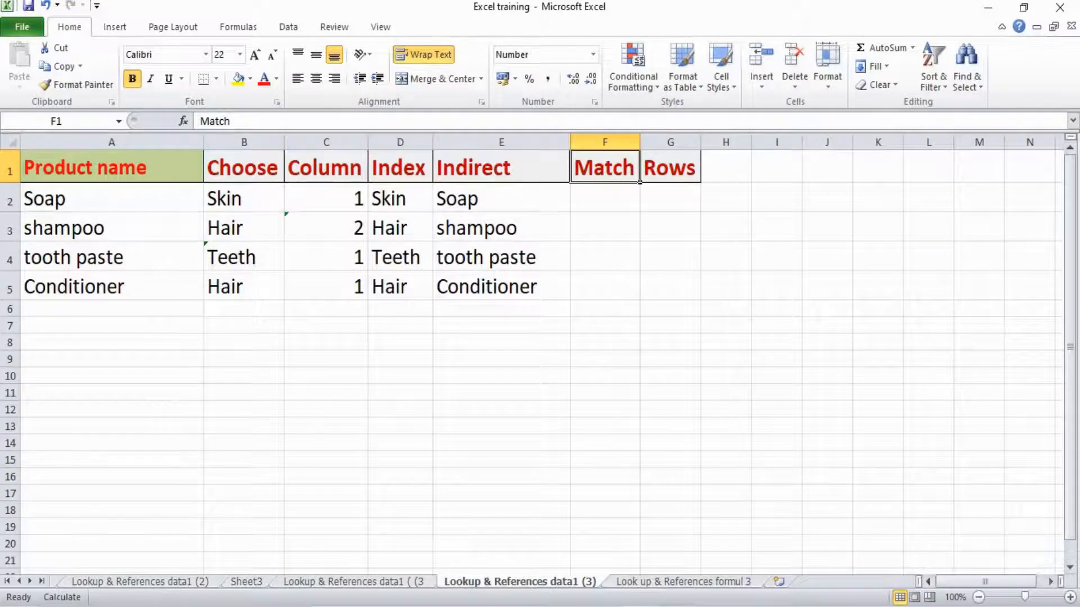
pyautogui.click(605, 198)
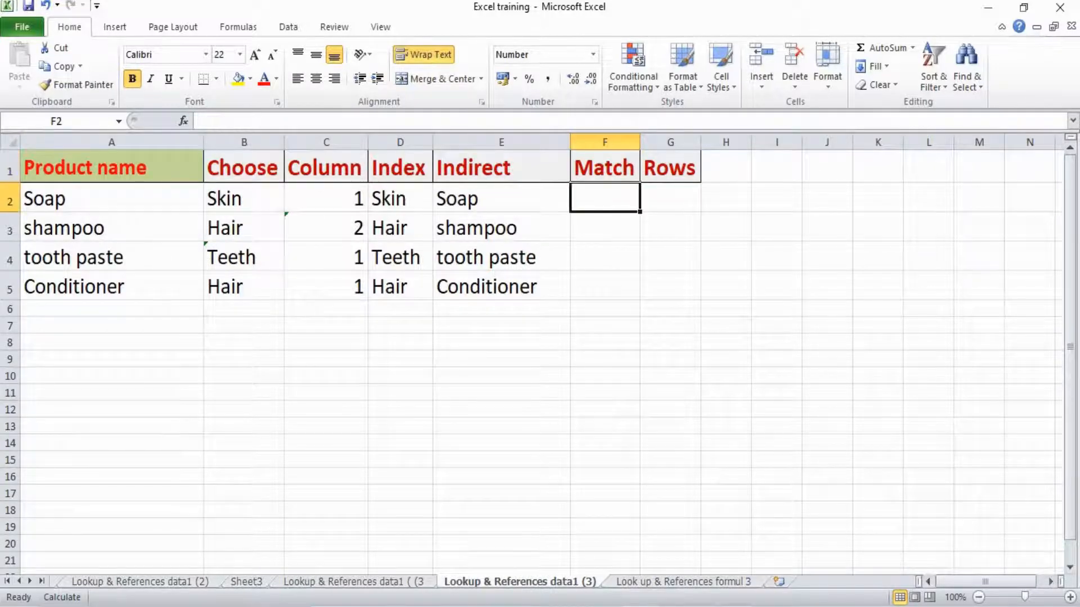
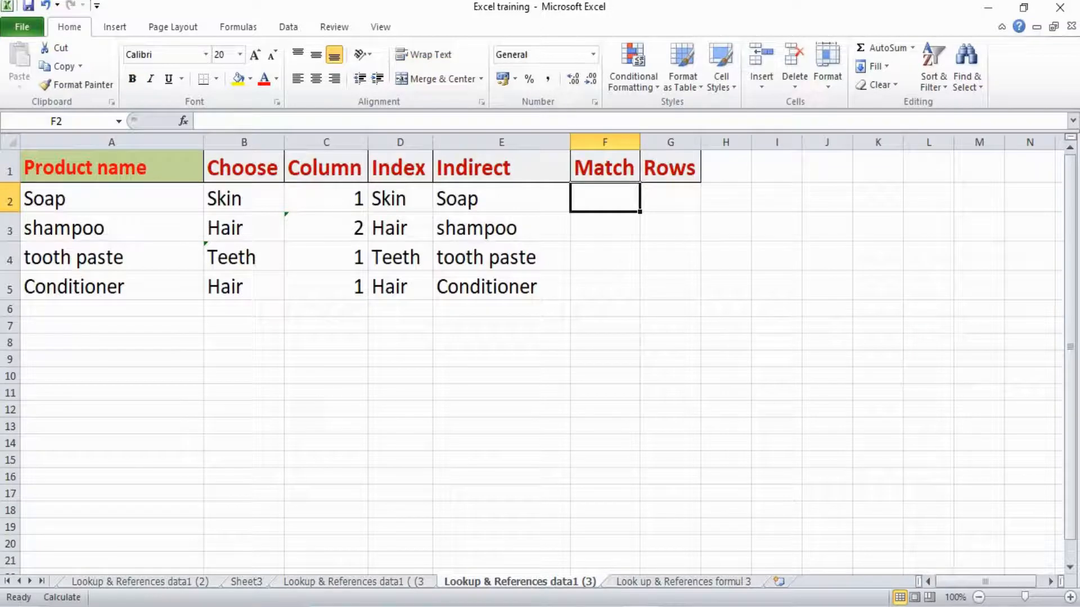
pyautogui.write('=matc')
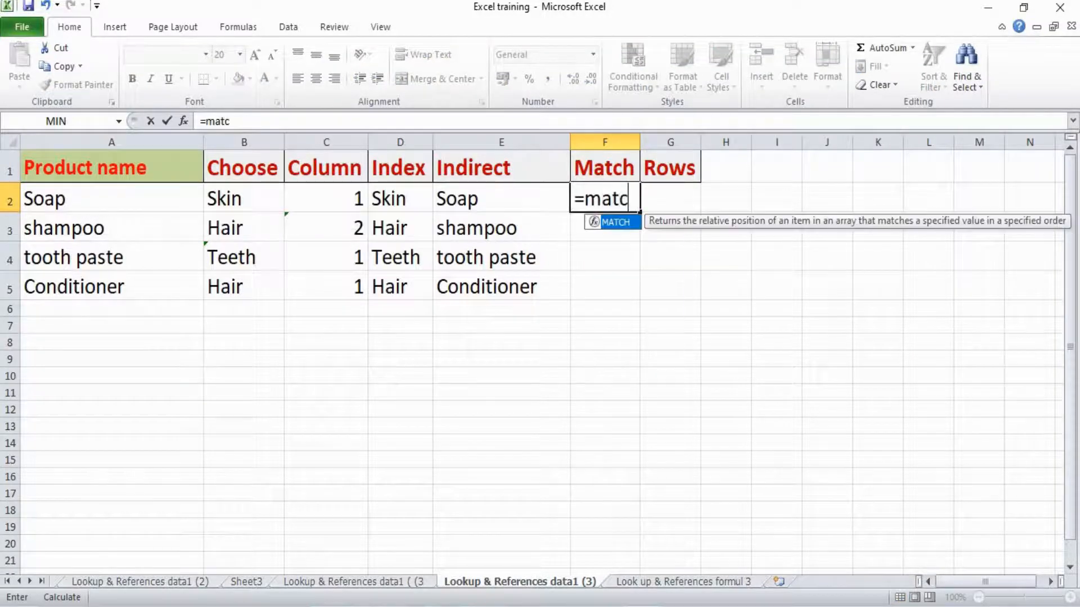
pyautogui.write('h(')
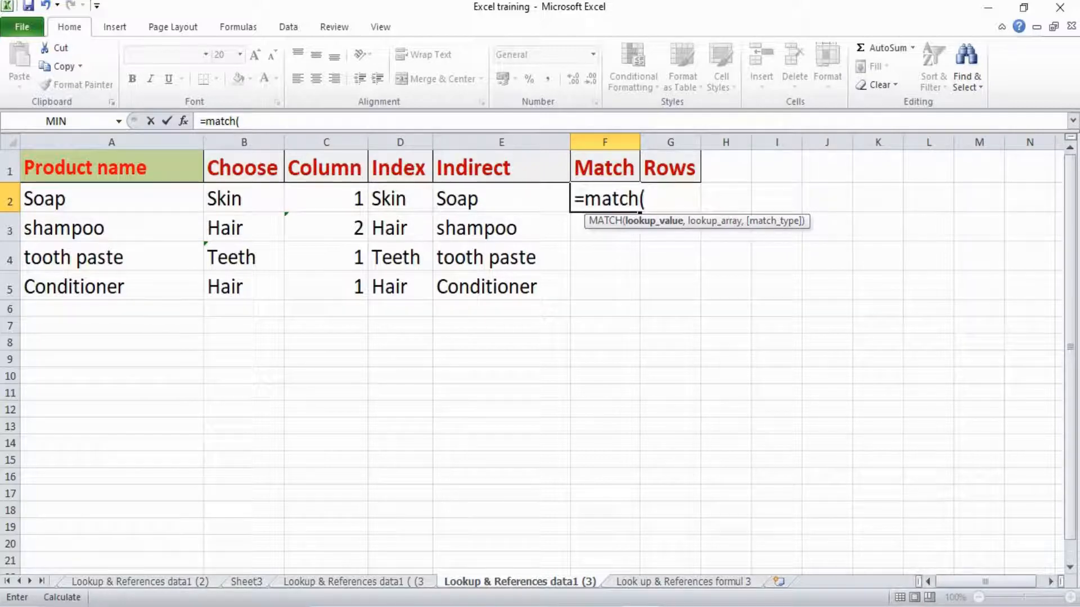
pyautogui.write('E2,')
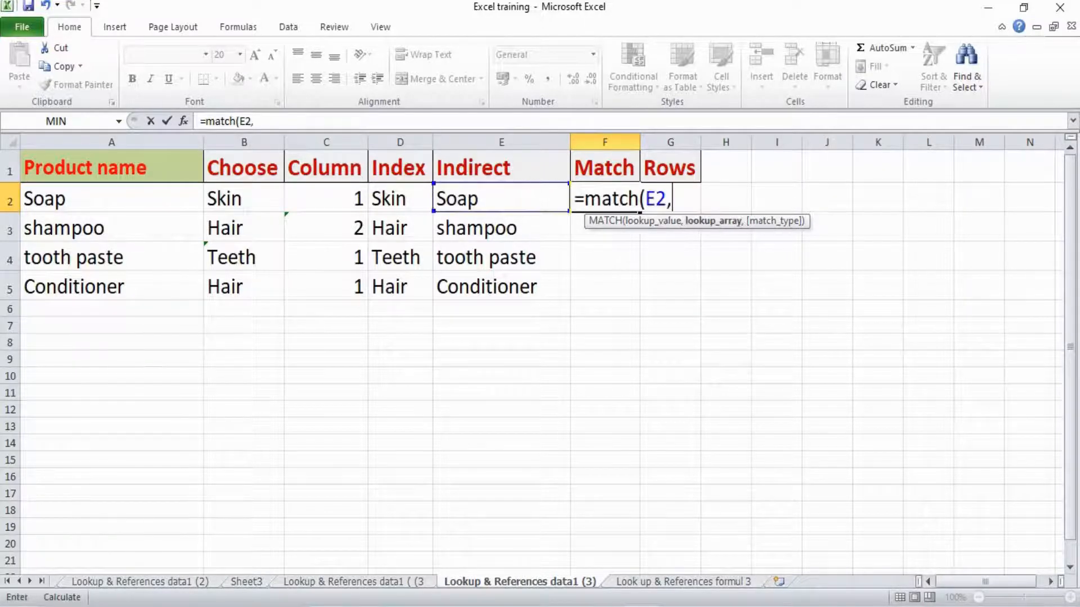
pyautogui.moveTo(113, 198); pyautogui.dragTo(112, 287)
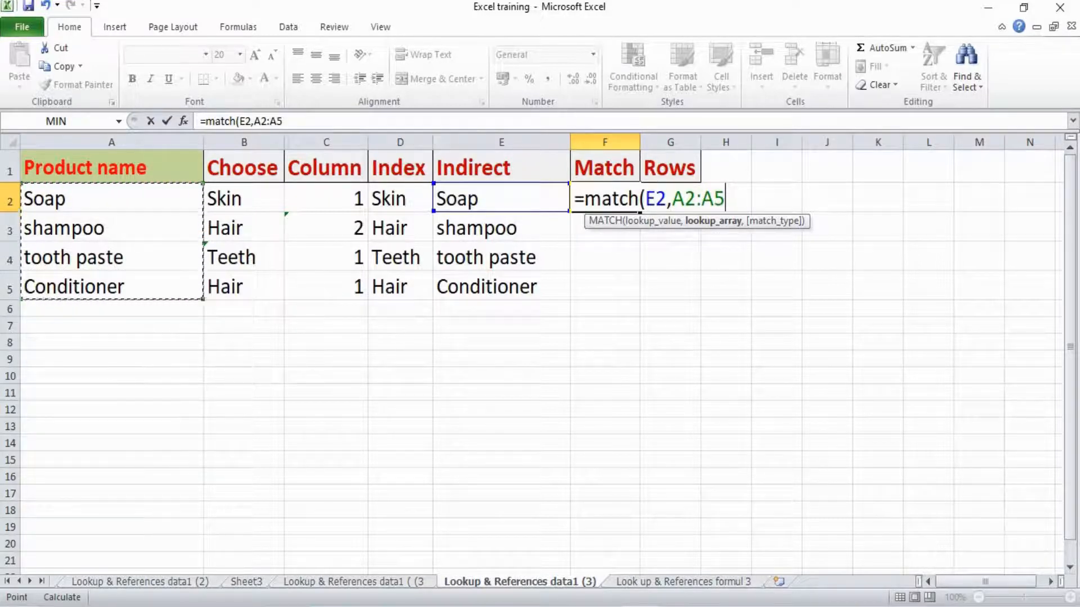
pyautogui.write(',')
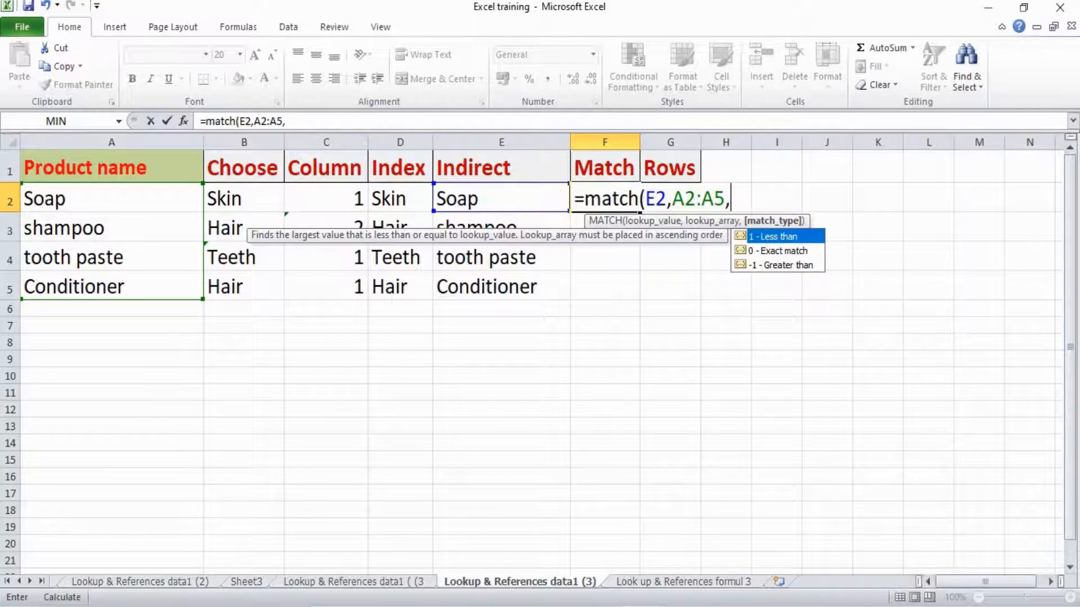
pyautogui.write('0)')
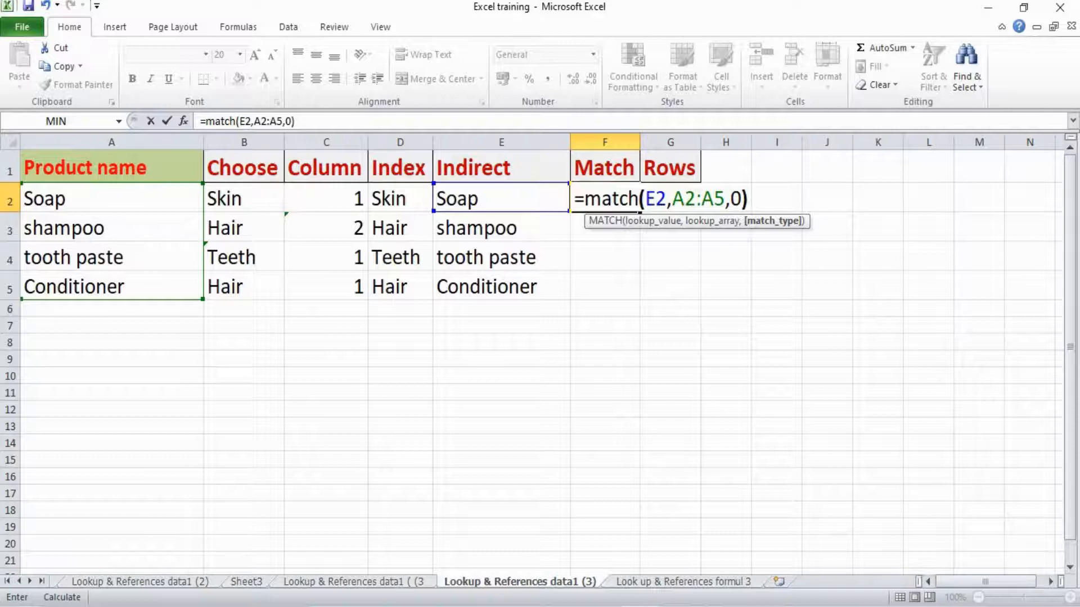
pyautogui.press('Return')
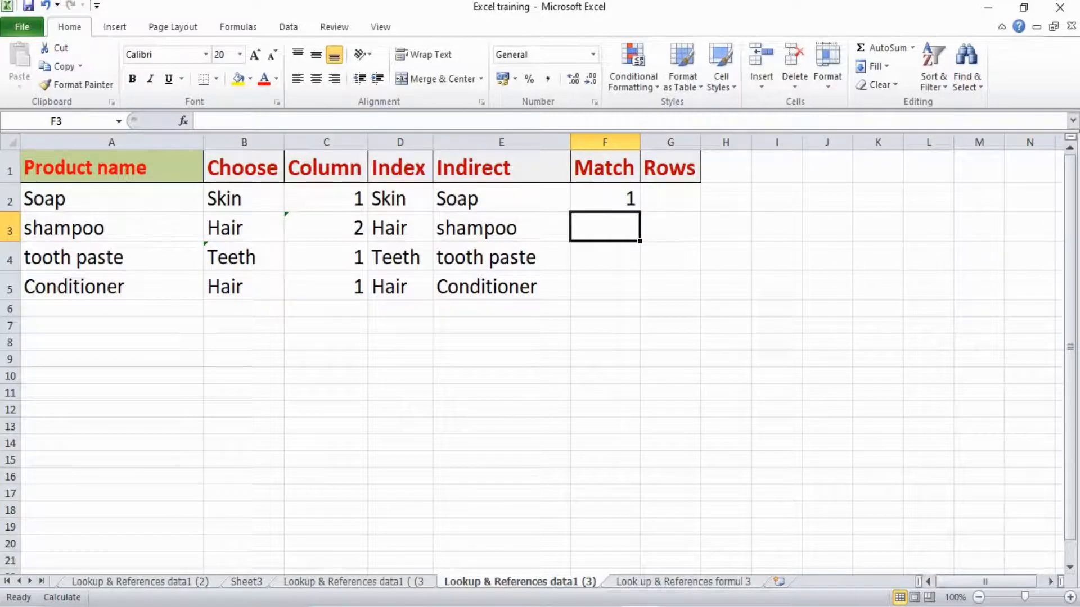
# Copy the MATCH formula from F2 and paste only the formula into F3:F5.
pyautogui.press('Up')
pyautogui.hotkey('ctrl', 'c')
pyautogui.press('Down')
pyautogui.hotkey('shift', 'Down')
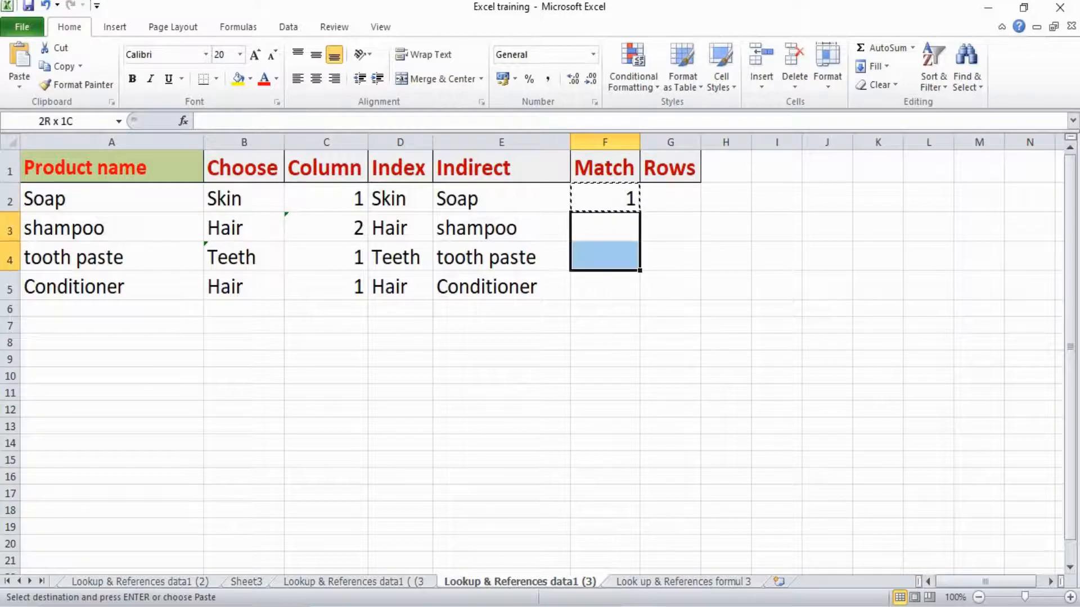
pyautogui.hotkey('shift', 'Down')
pyautogui.hotkey('ctrl', 'alt', 'v')
pyautogui.press('f')
pyautogui.press('Return')
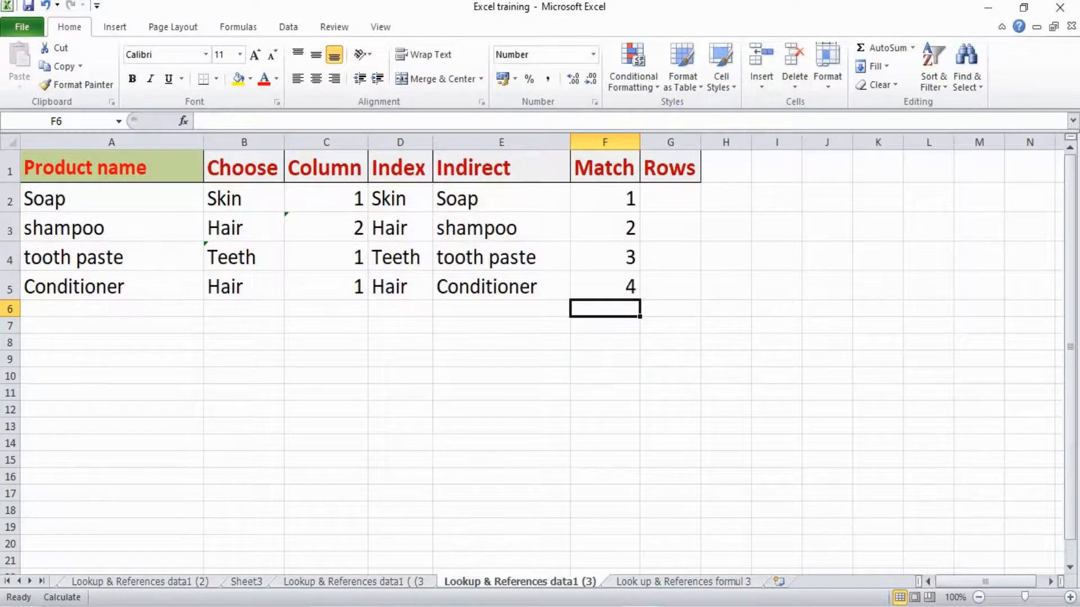
# Review the Rows syntax and description on Look up & References formul 3, and enter =ROW(A2) in G2 of Lookup & References data1 (3).
pyautogui.hotkey('ctrl', 'pagedown')
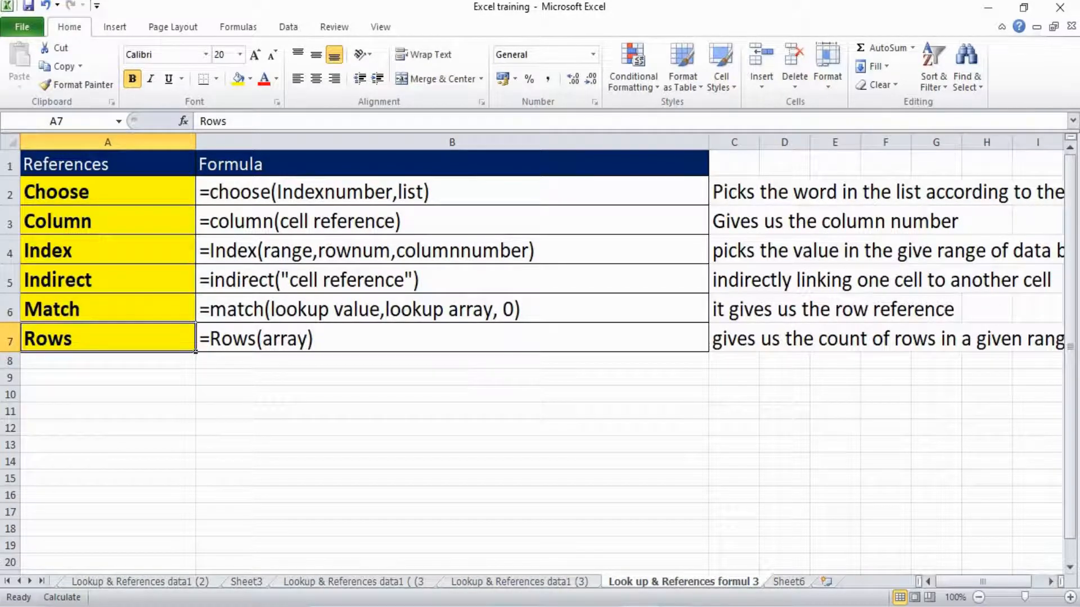
pyautogui.click(451, 338)
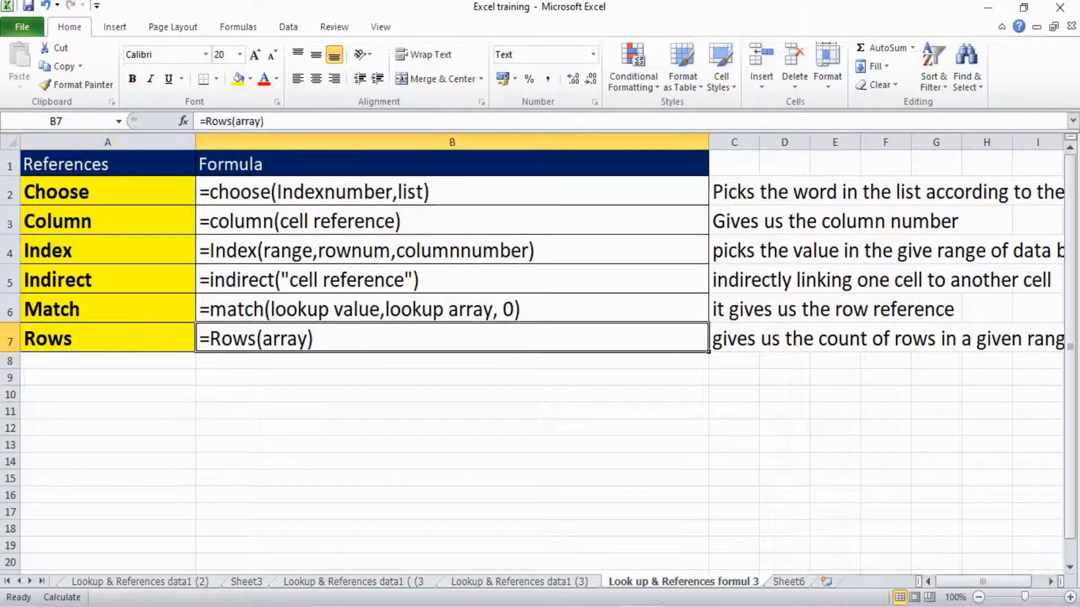
pyautogui.click(734, 338)
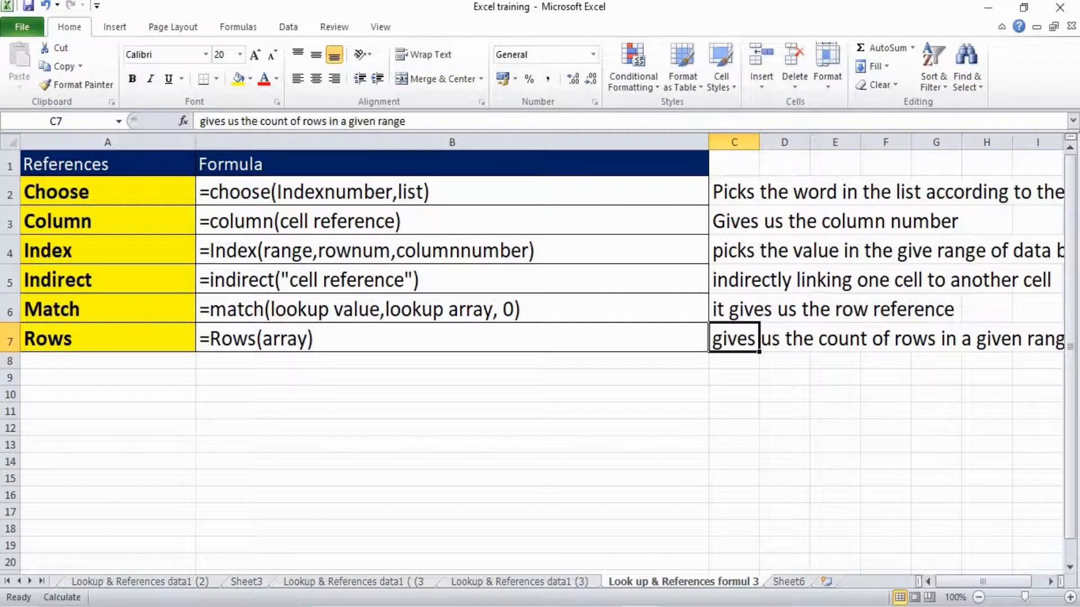
pyautogui.moveTo(734, 338); pyautogui.dragTo(912, 340)
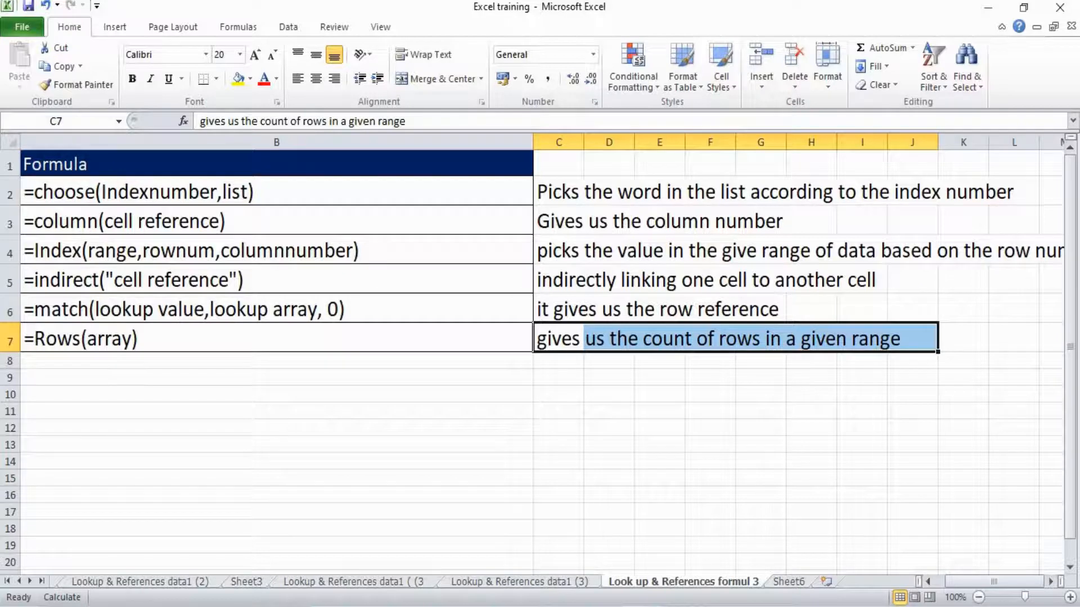
pyautogui.hotkey('ctrl', 'pageup')
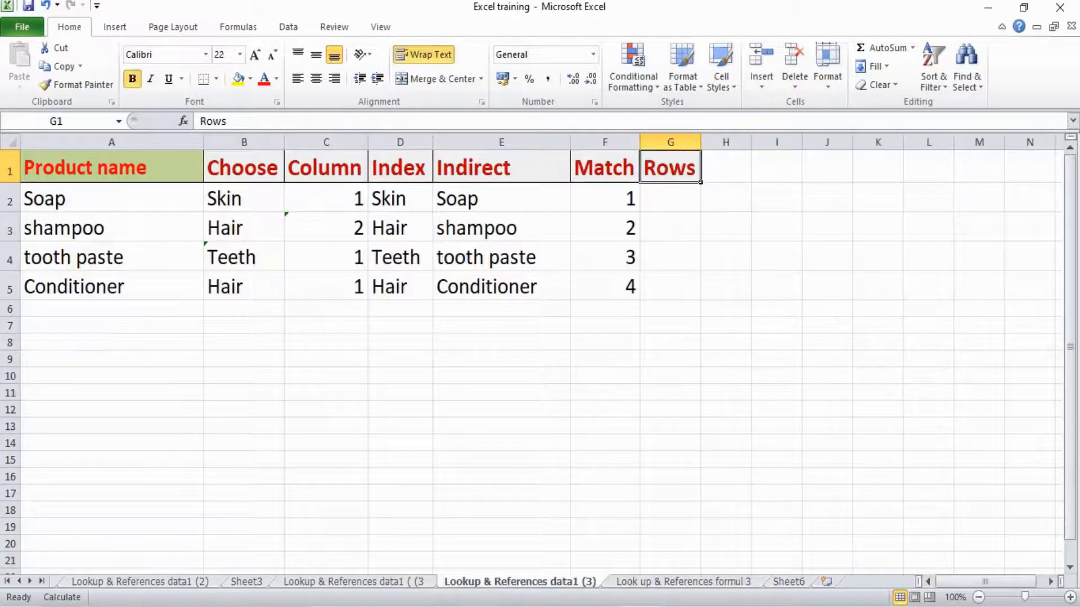
pyautogui.click(671, 198)
pyautogui.write('=')
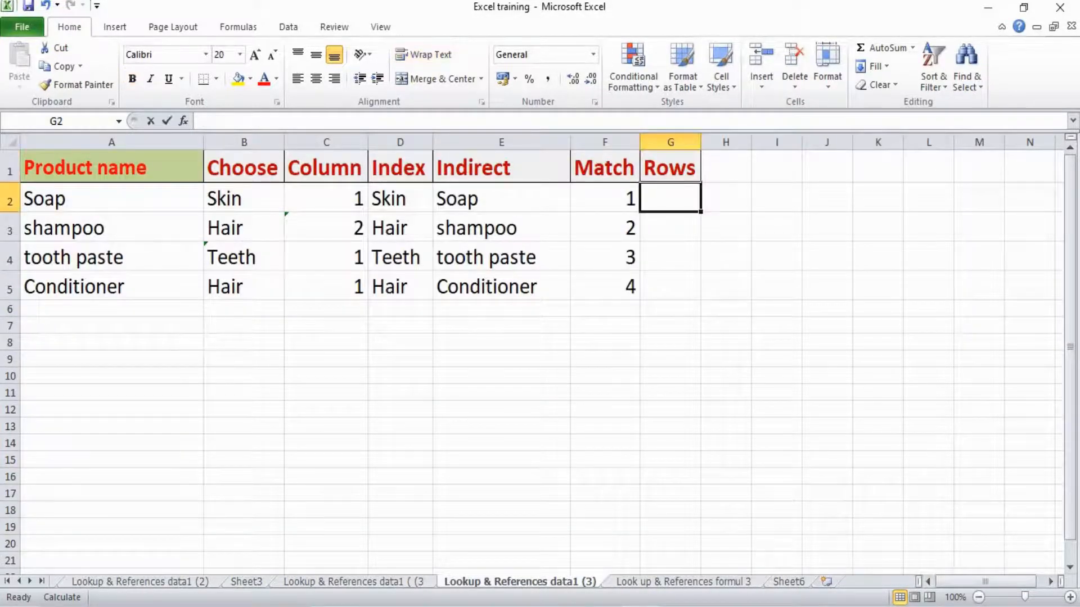
pyautogui.write('row(A2')
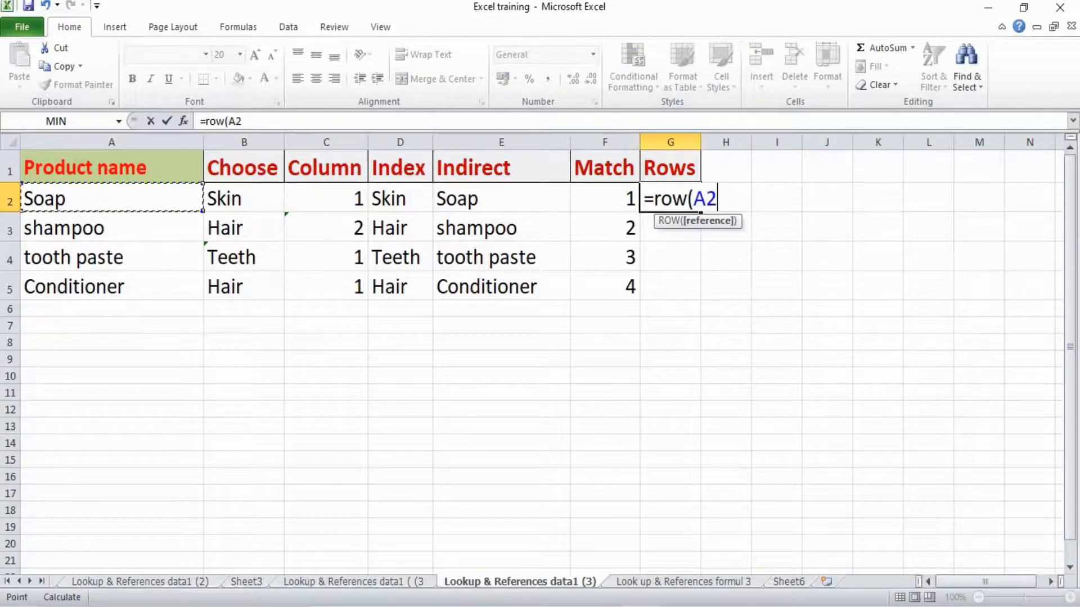
pyautogui.press('Return')
# Enter =ROWS(A3:B5) in G3 to count the rows of that range.
pyautogui.write('=rows(')
pyautogui.moveTo(112, 228); pyautogui.dragTo(245, 287)
pyautogui.press('Return')
# Copy the ROW formula from G2 of Lookup & References data1 (3) and paste it into G4:G5.
pyautogui.click(670, 198)
pyautogui.hotkey('ctrl', 'c')
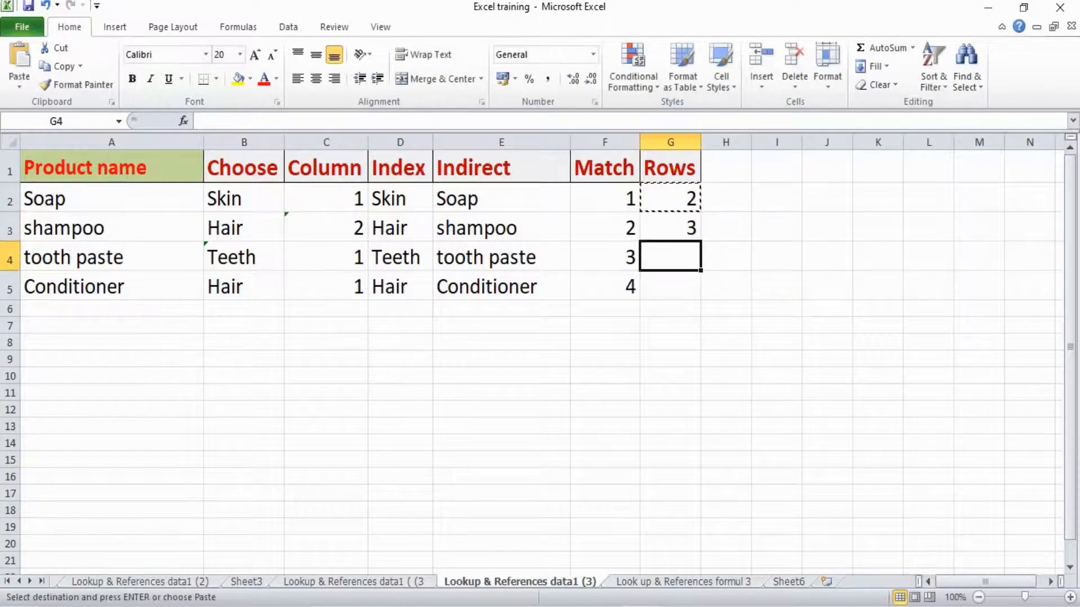
pyautogui.moveTo(671, 257); pyautogui.dragTo(671, 287)
pyautogui.hotkey('ctrl', 'v')
pyautogui.click(501, 359)
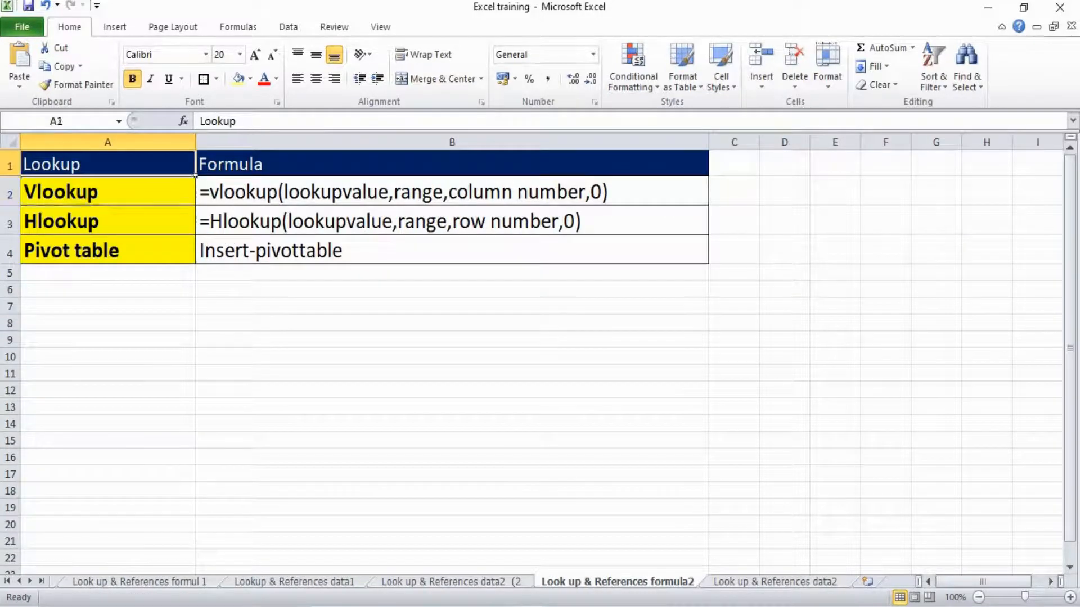
# Following the Vlookup syntax on Look up & References formula2, enter =VLOOKUP(A2,A2:E5,5,0) in F2 of Look up & References data2 (2.
pyautogui.moveTo(107, 164); pyautogui.dragTo(107, 250)
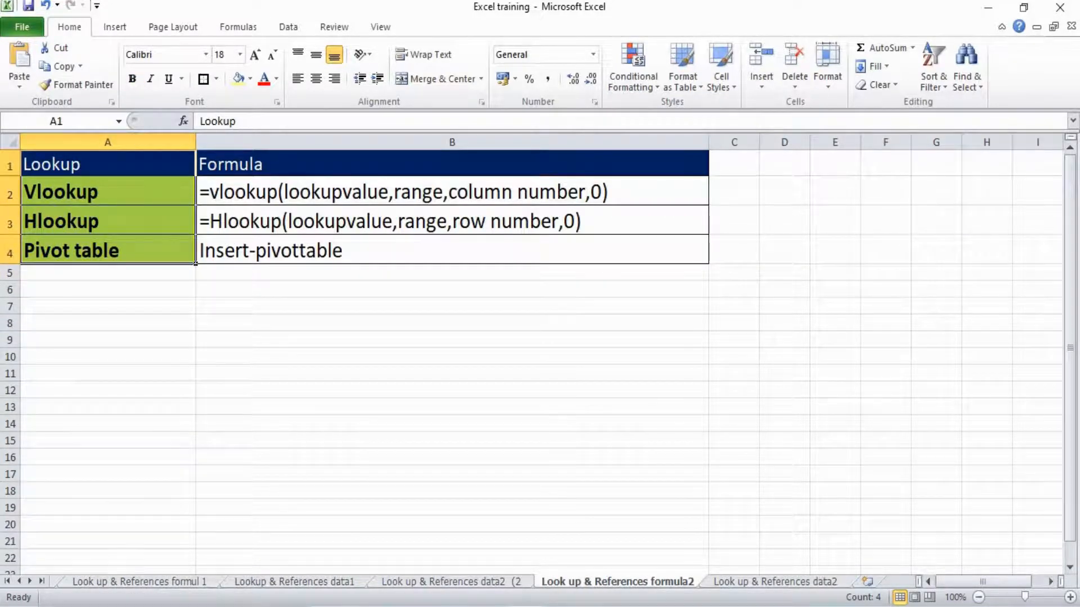
pyautogui.click(108, 192)
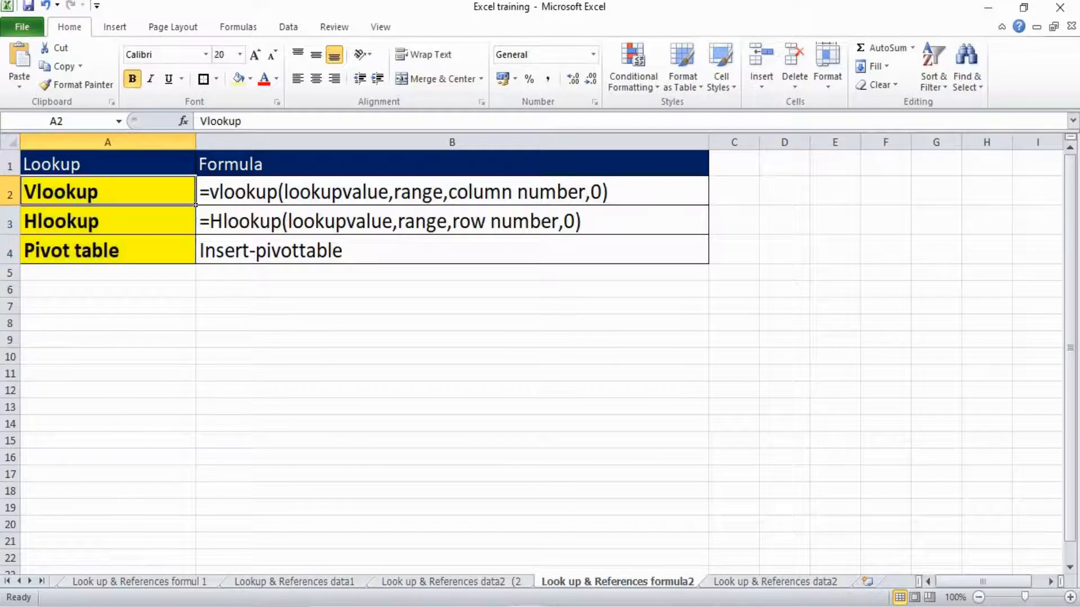
pyautogui.click(452, 191)
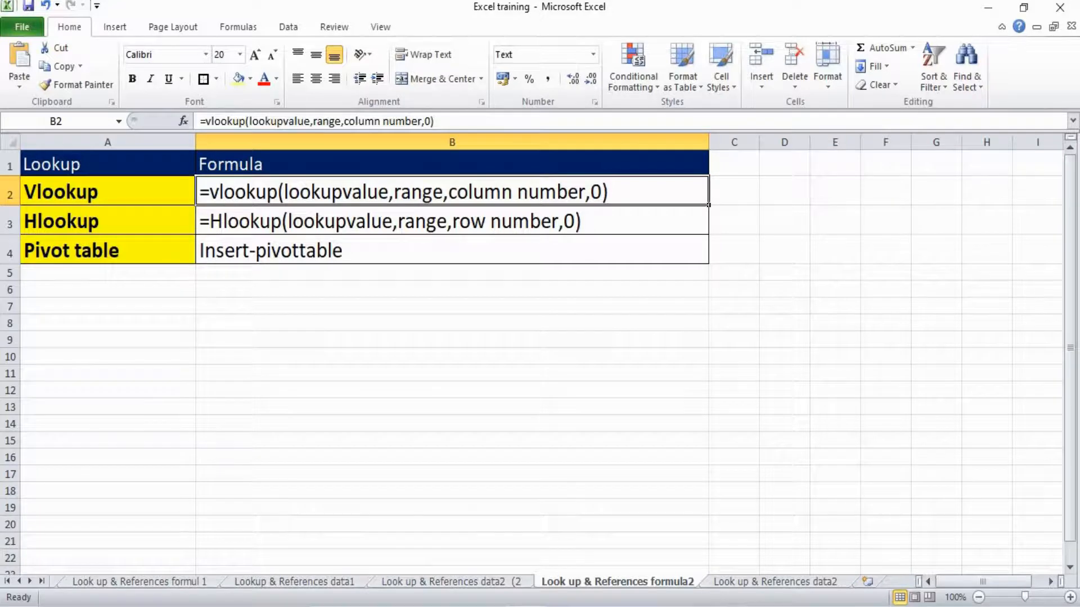
pyautogui.hotkey('ctrl', 'pageup')
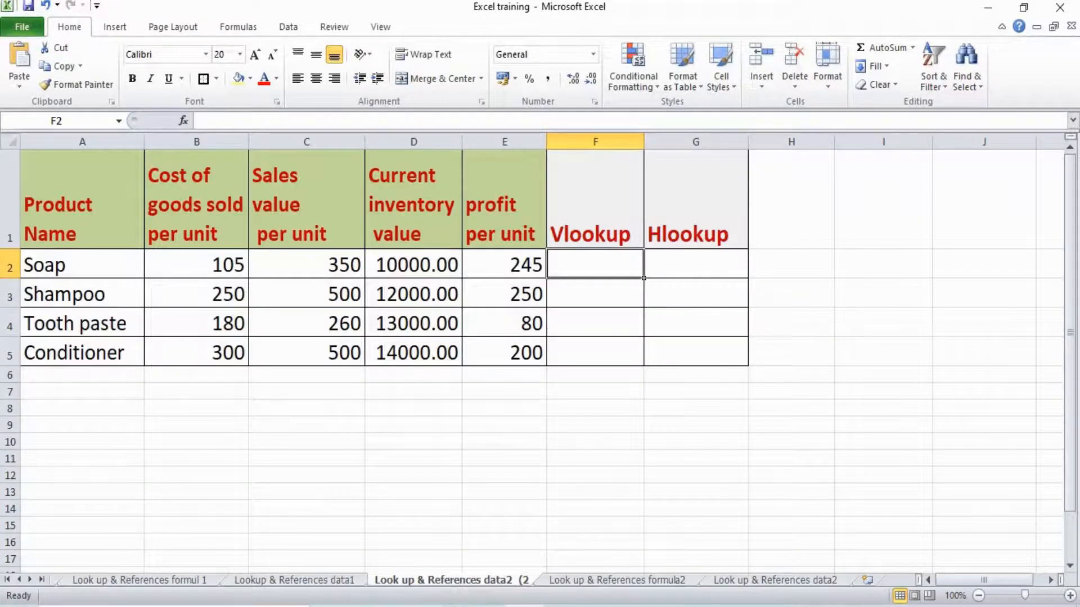
pyautogui.write('=')
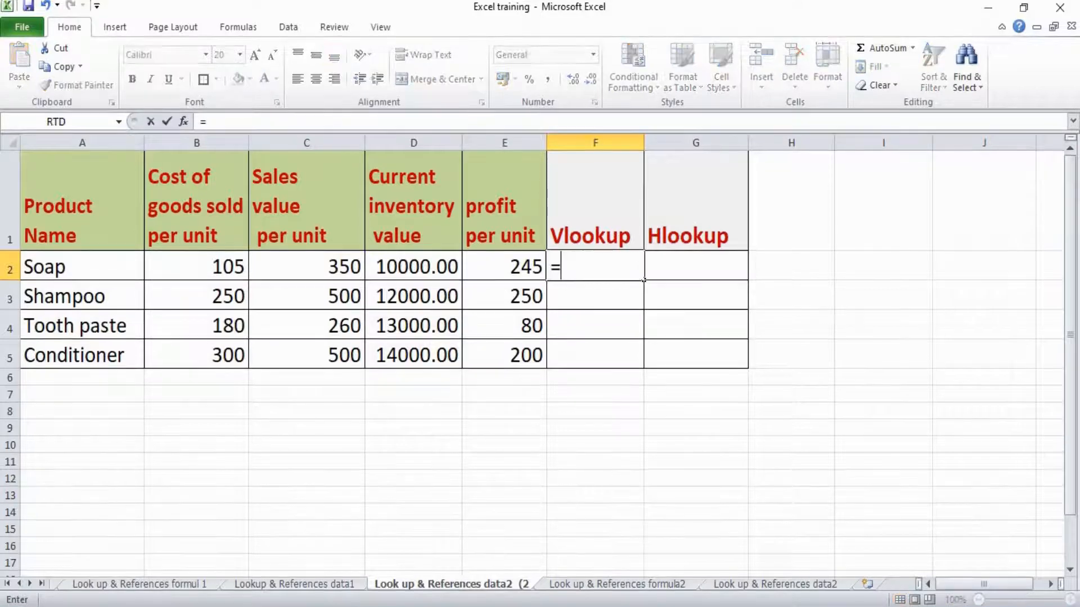
pyautogui.write('vlook')
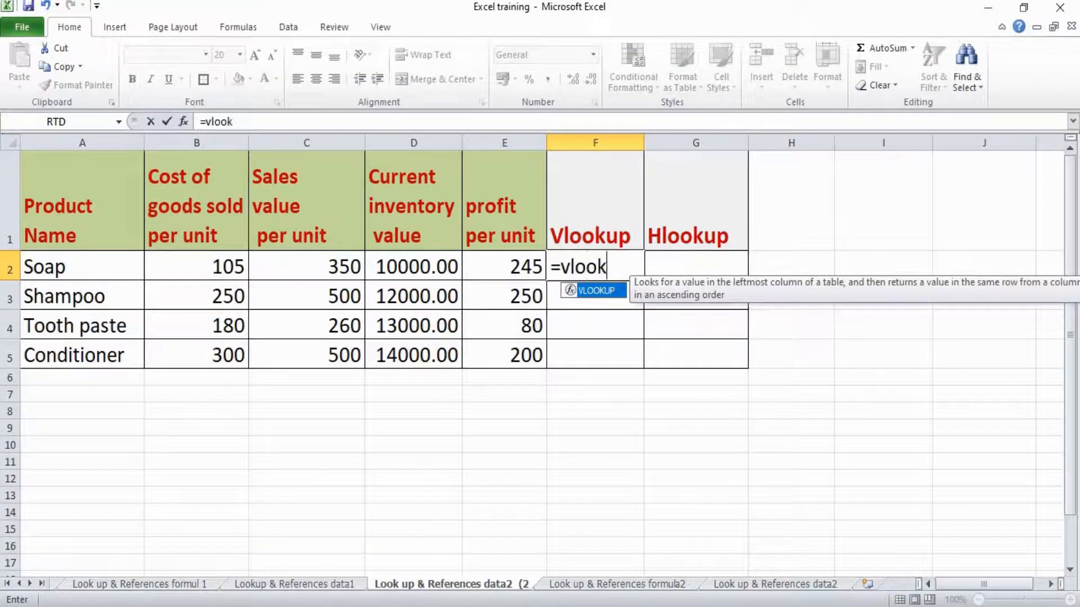
pyautogui.write('up(')
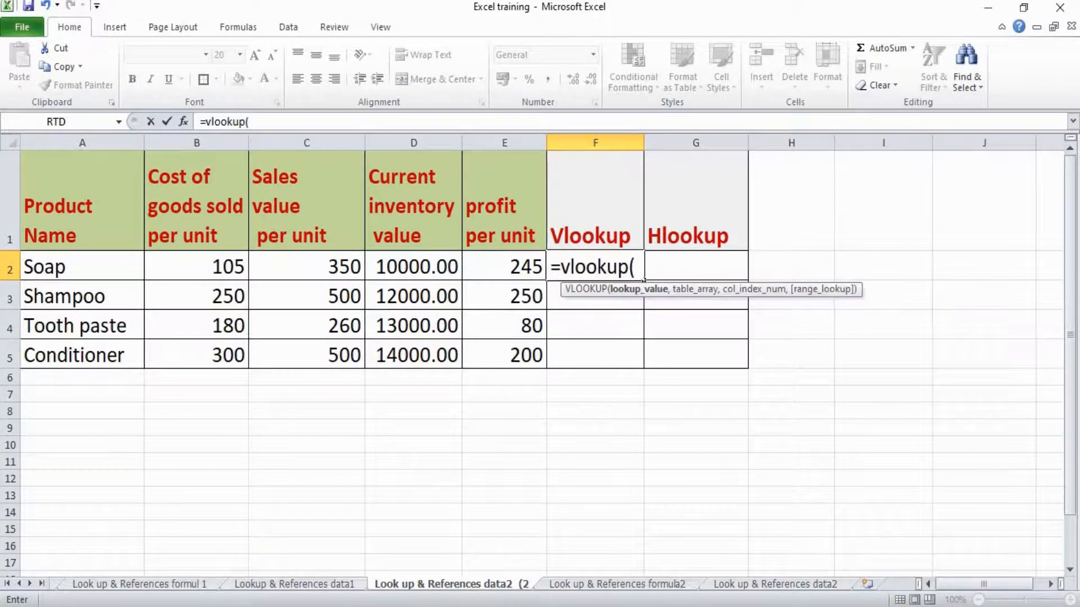
pyautogui.press('Left')
pyautogui.press('Left')
pyautogui.press('Left')
pyautogui.press('Left')
pyautogui.press('Left')
pyautogui.write(',')
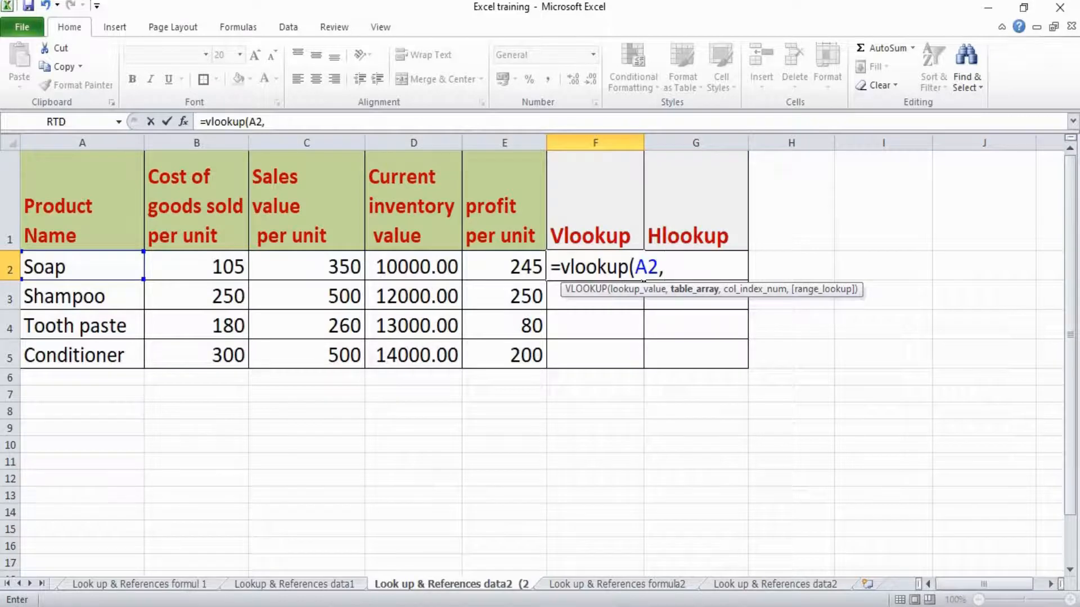
pyautogui.moveTo(82, 267); pyautogui.dragTo(541, 360)
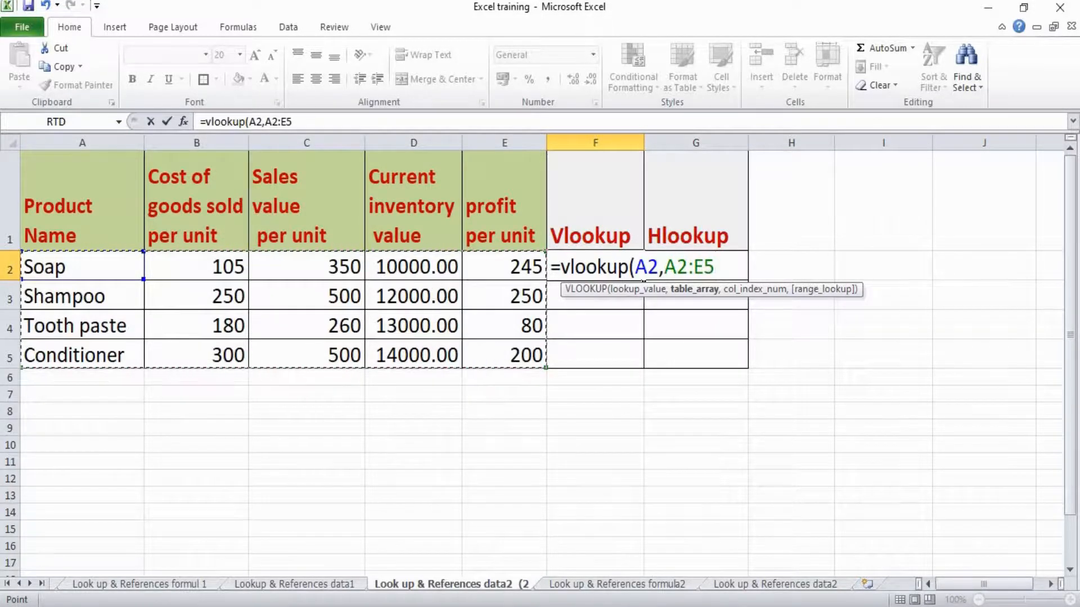
pyautogui.write(',')
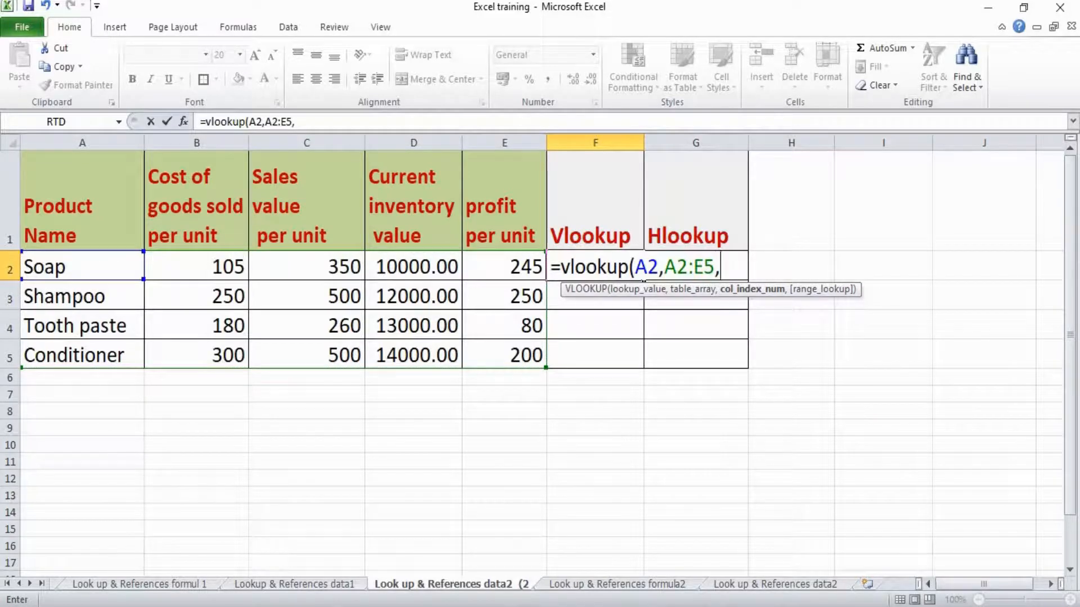
pyautogui.write('5')
pyautogui.write(',')
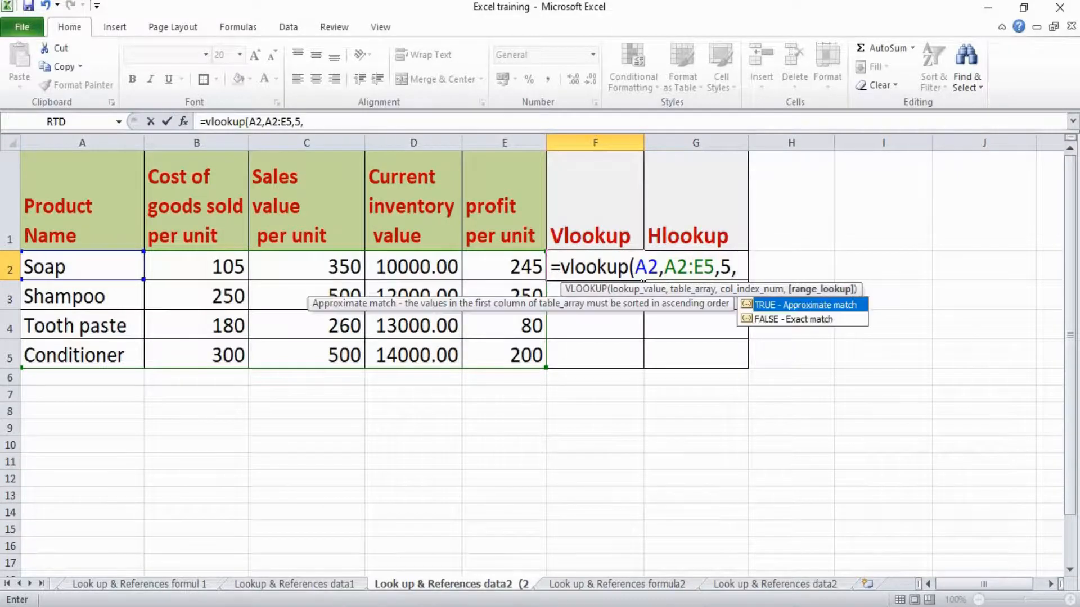
pyautogui.write('0)')
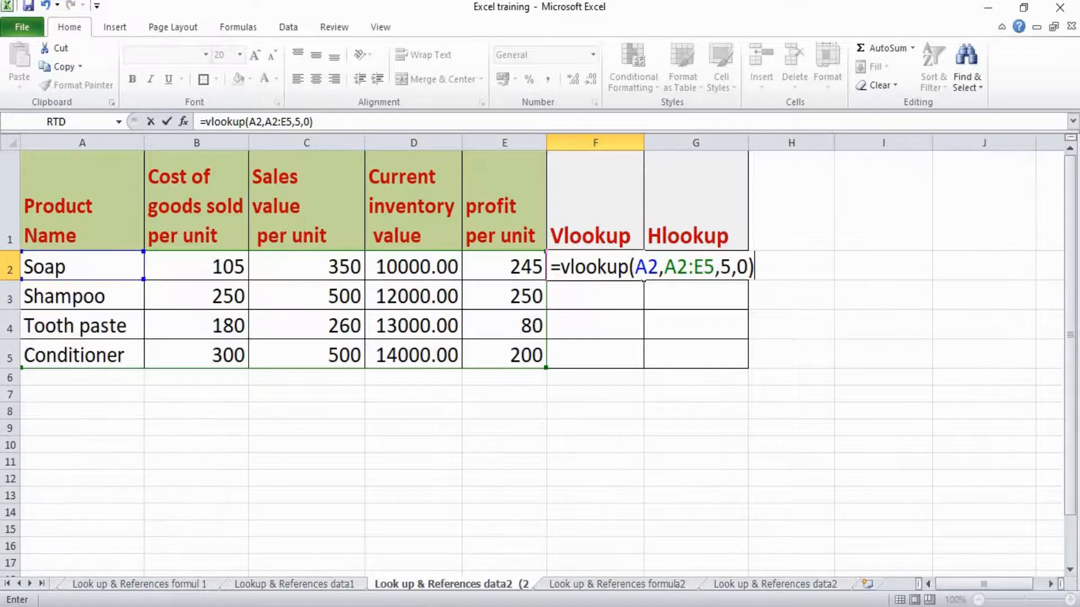
pyautogui.press('Return')
# Copy the VLOOKUP formula from F2 and use Paste Special to put it into F3:F5.
pyautogui.press('Up')
pyautogui.hotkey('ctrl', 'c')
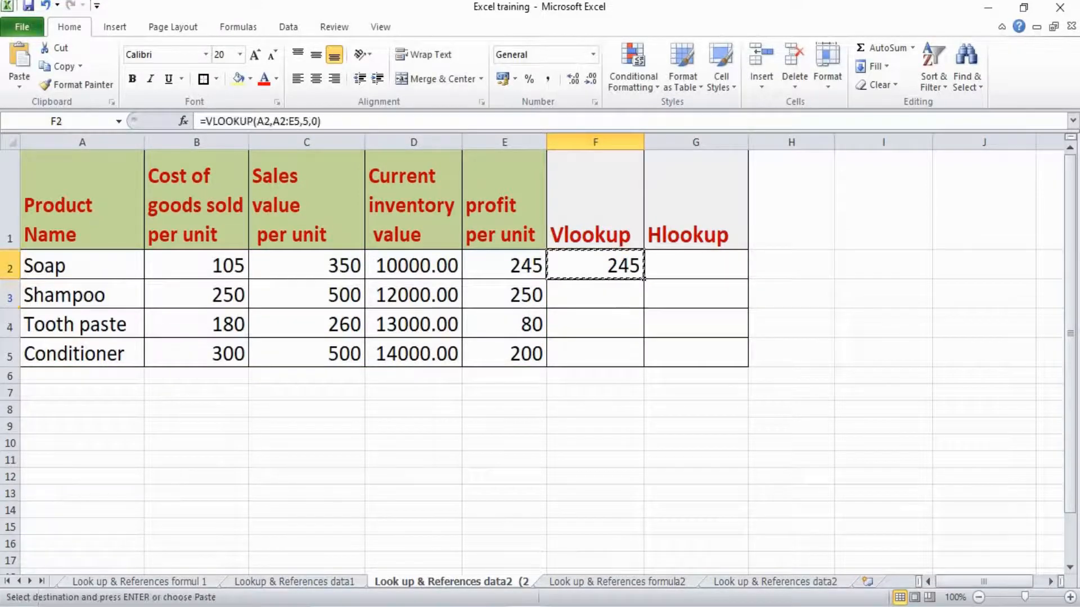
pyautogui.press('Down')
pyautogui.hotkey('shift', 'Down')
pyautogui.hotkey('shift', 'Down')
pyautogui.hotkey('ctrl', 'alt', 'v')
pyautogui.press('Return')
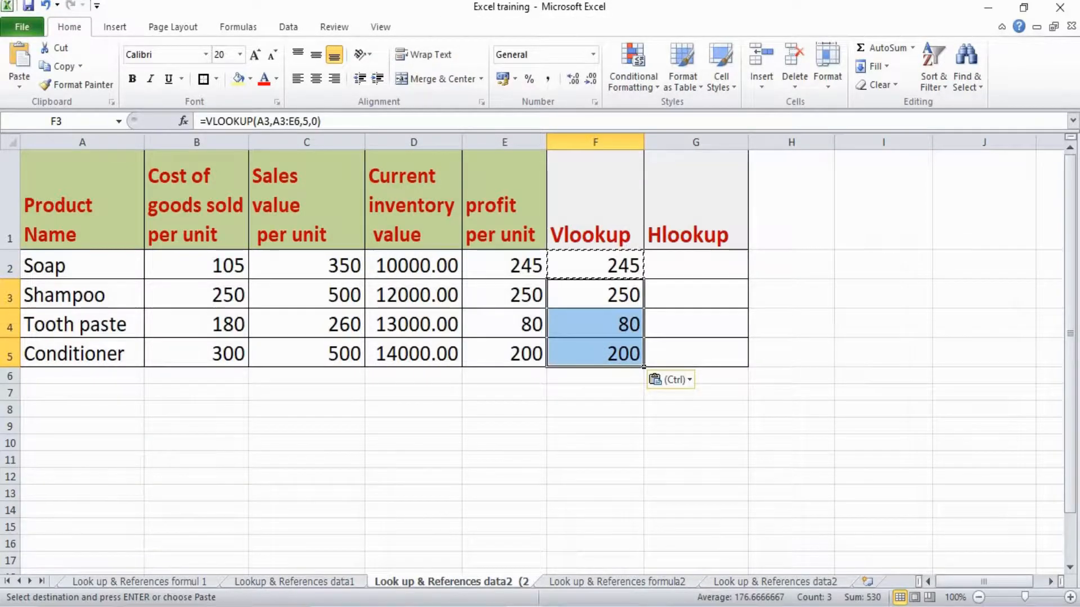
# Following the Hlookup syntax on Look up & References formula2, enter =HLOOKUP(D1,A1:D5,2,0) in G2 of Look up & References data2 (2.
pyautogui.hotkey('ctrl', 'pagedown')
pyautogui.click(107, 222)
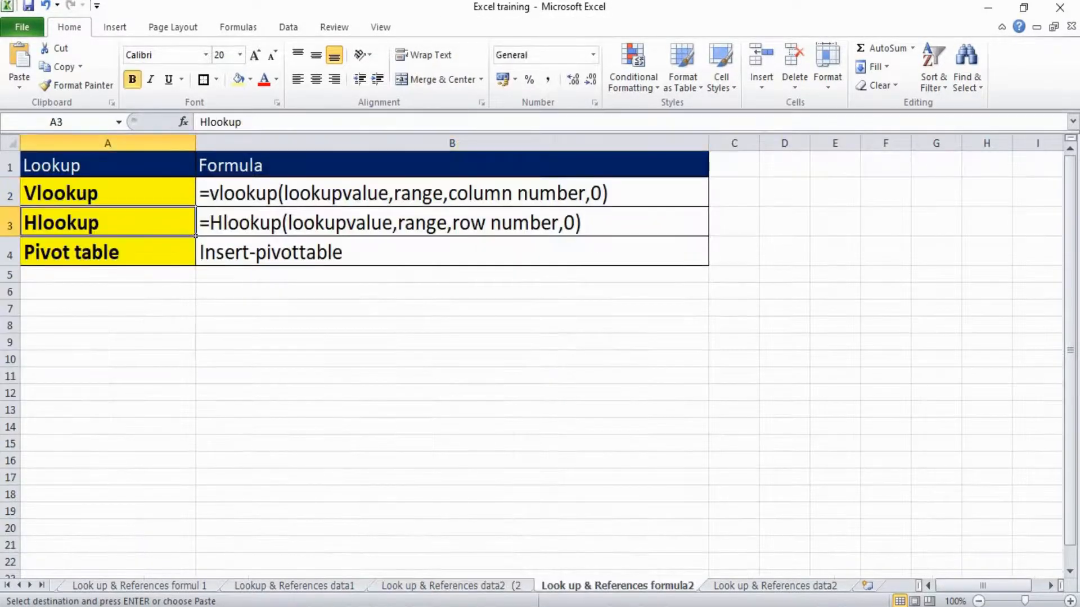
pyautogui.click(452, 222)
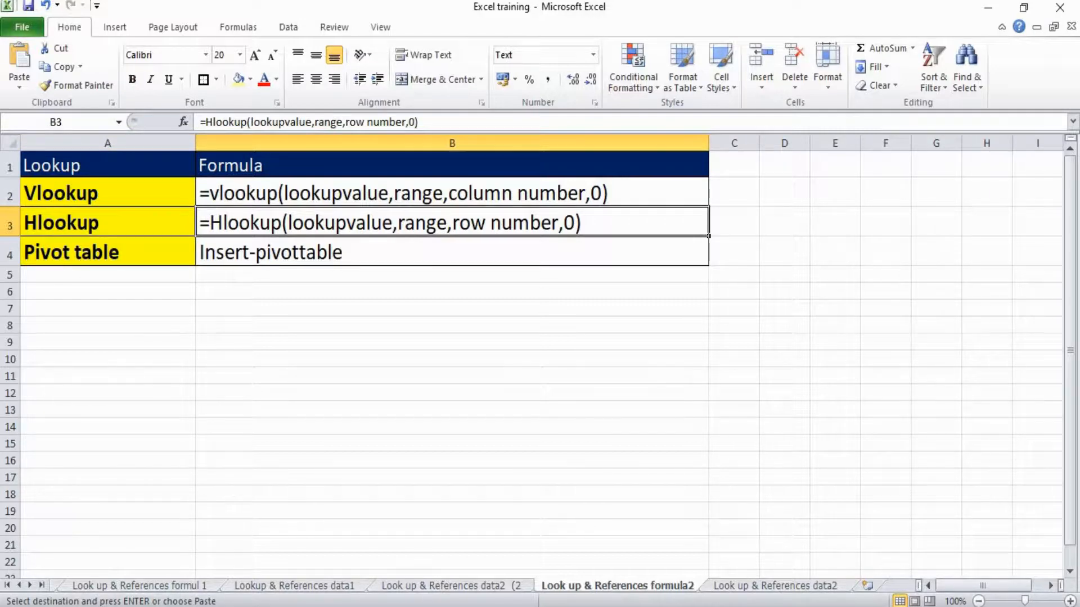
pyautogui.click(452, 193)
pyautogui.click(451, 222)
pyautogui.hotkey('ctrl', 'pageup')
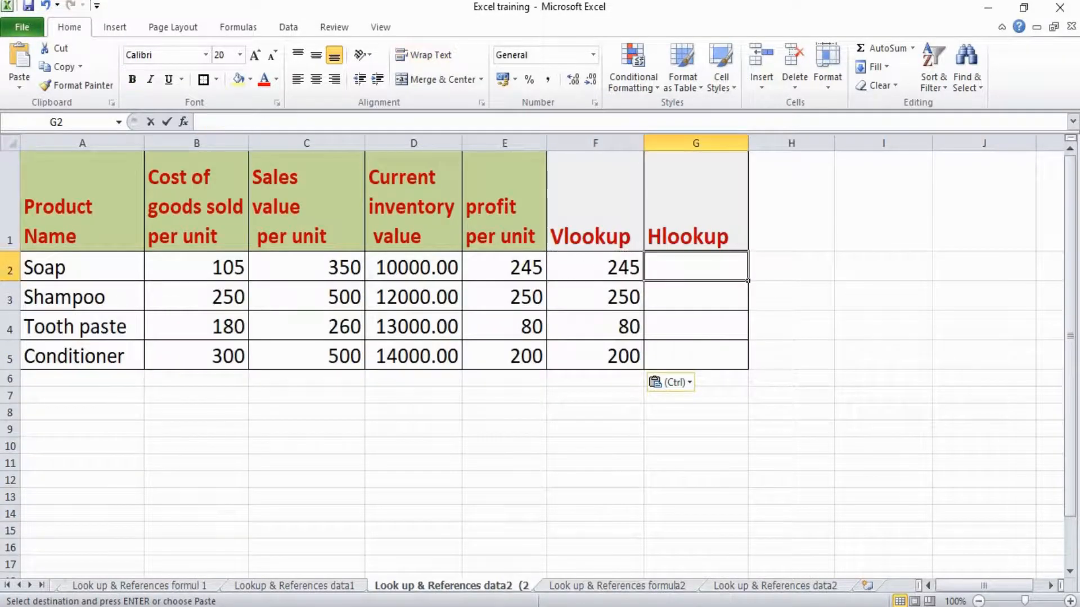
pyautogui.write('=h')
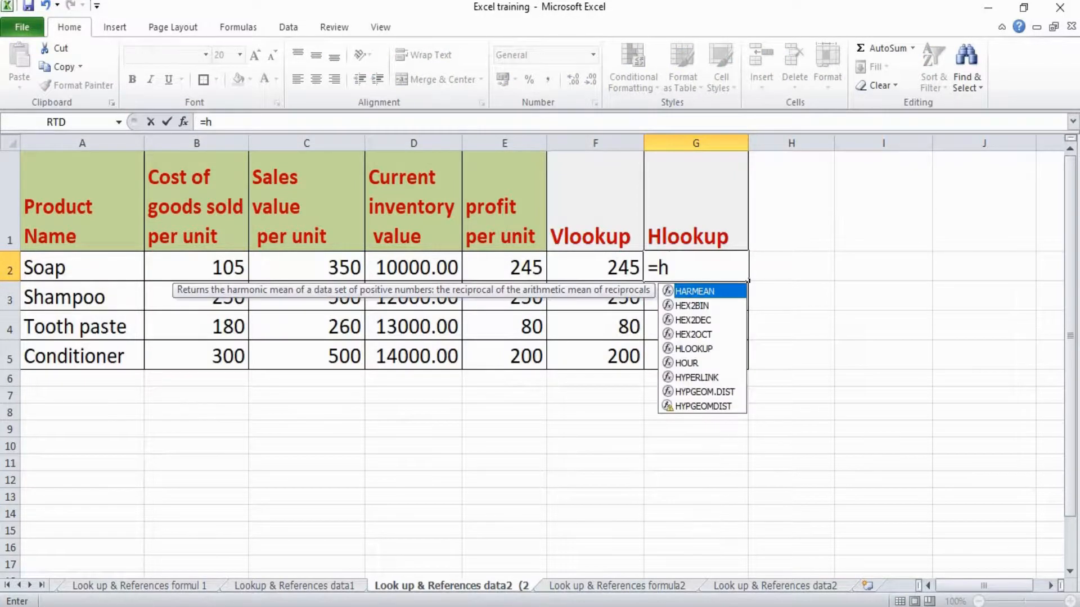
pyautogui.write('lookup')
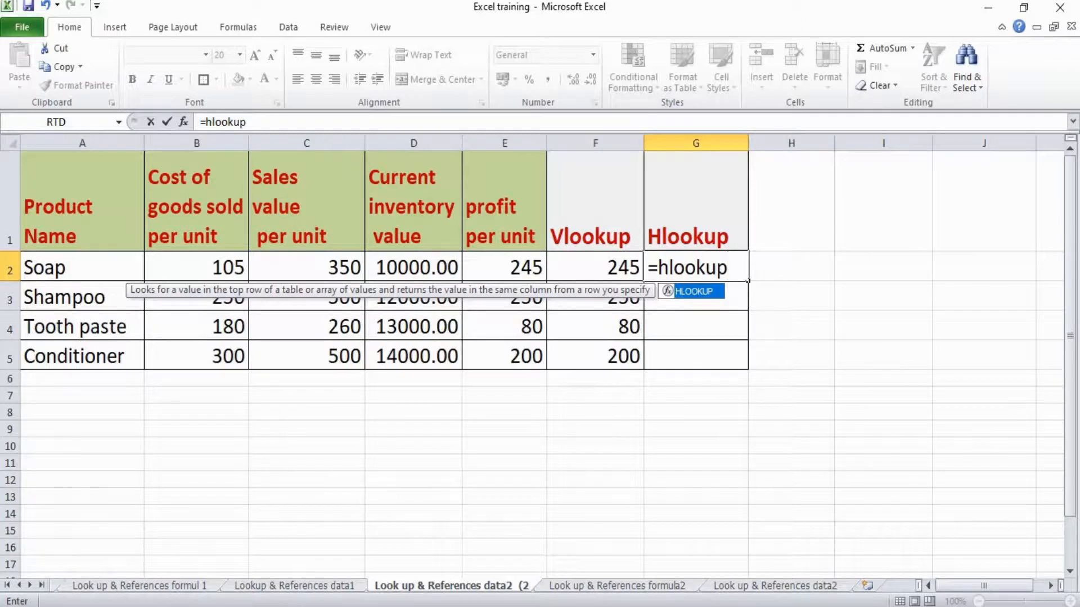
pyautogui.write('(')
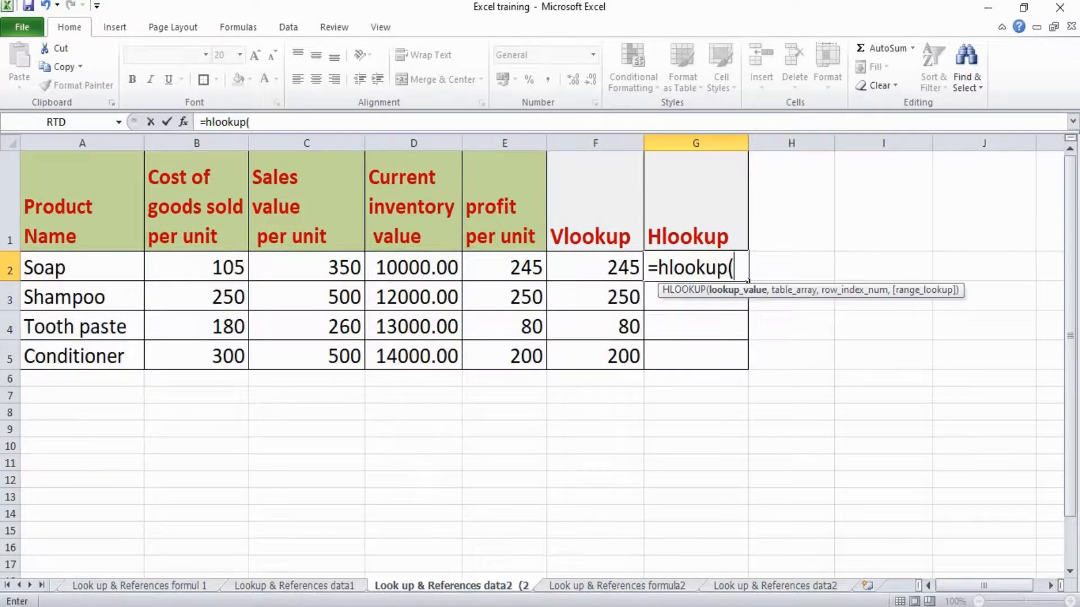
pyautogui.click(414, 201)
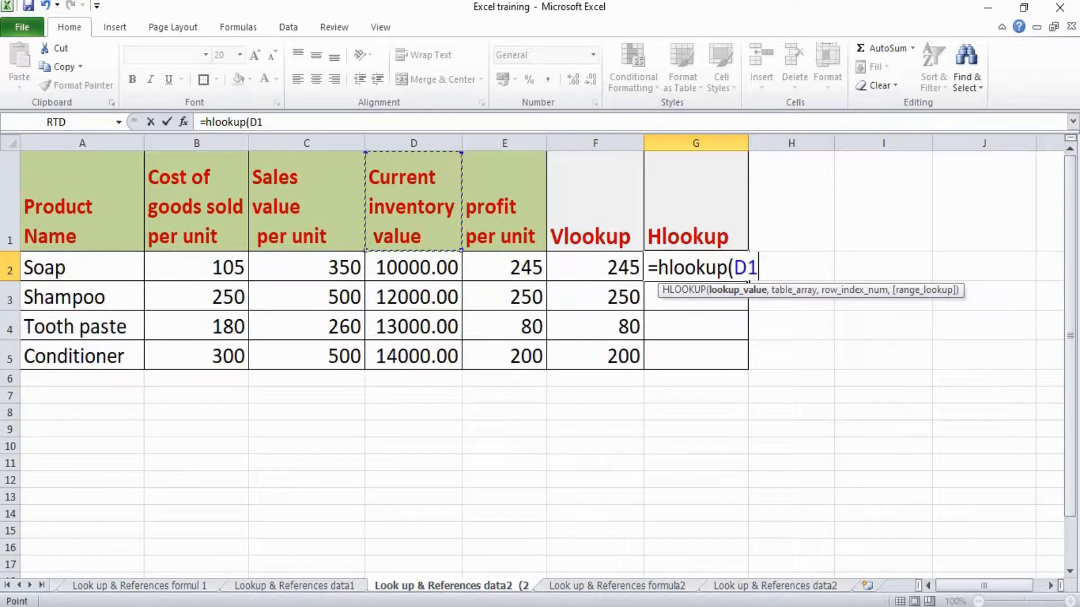
pyautogui.write(',')
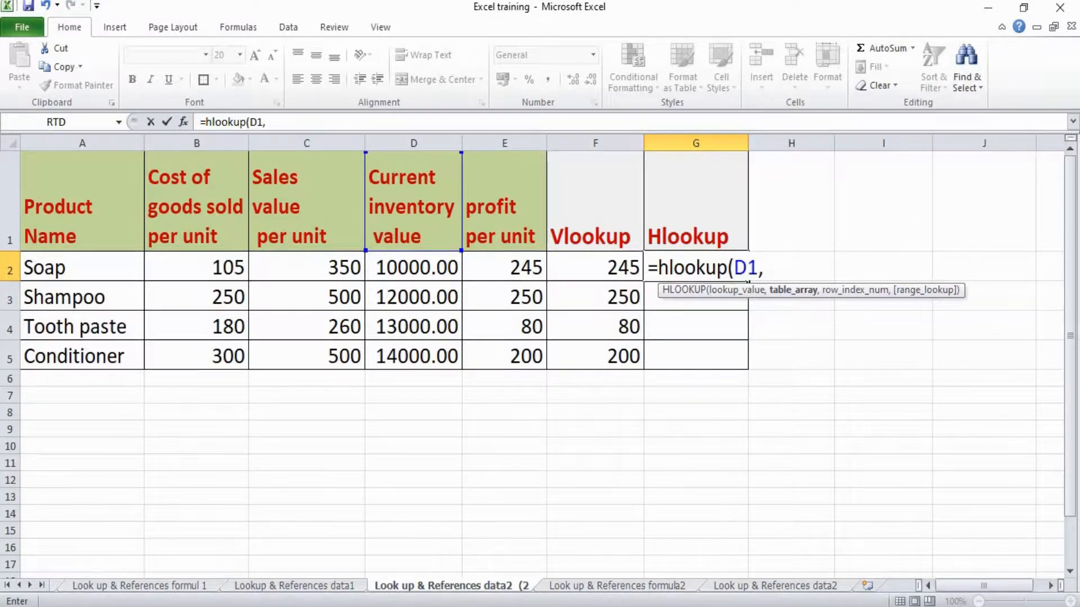
pyautogui.moveTo(67, 236); pyautogui.dragTo(453, 363)
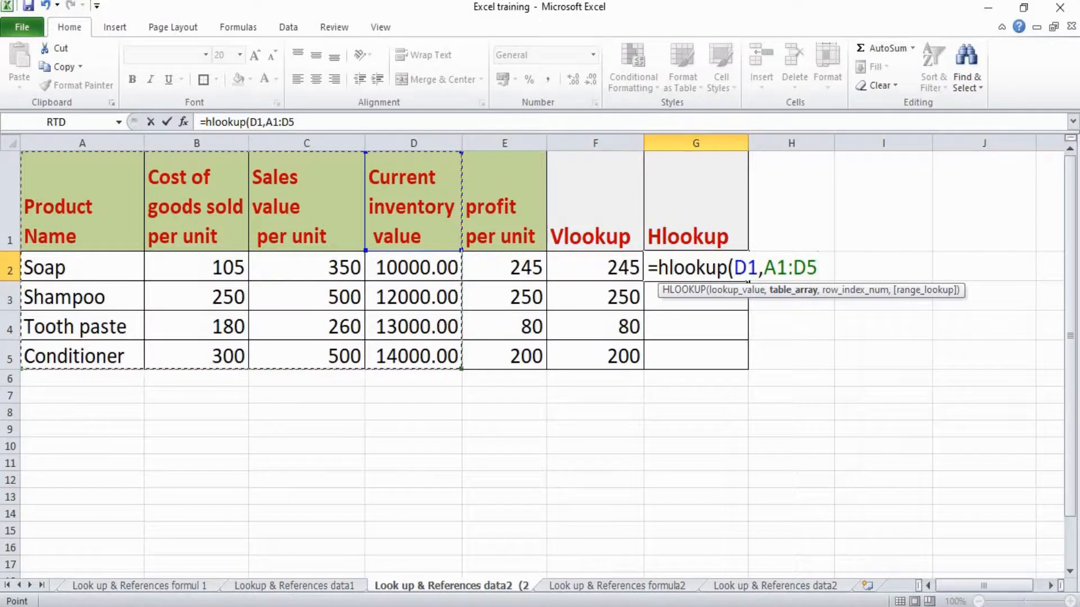
pyautogui.write(',2')
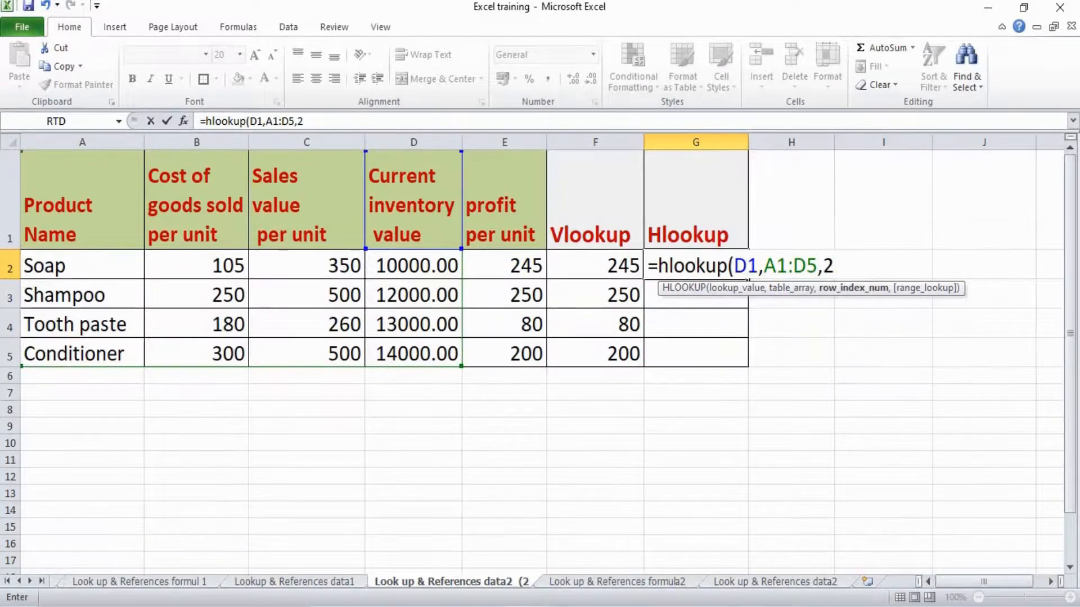
pyautogui.write(',')
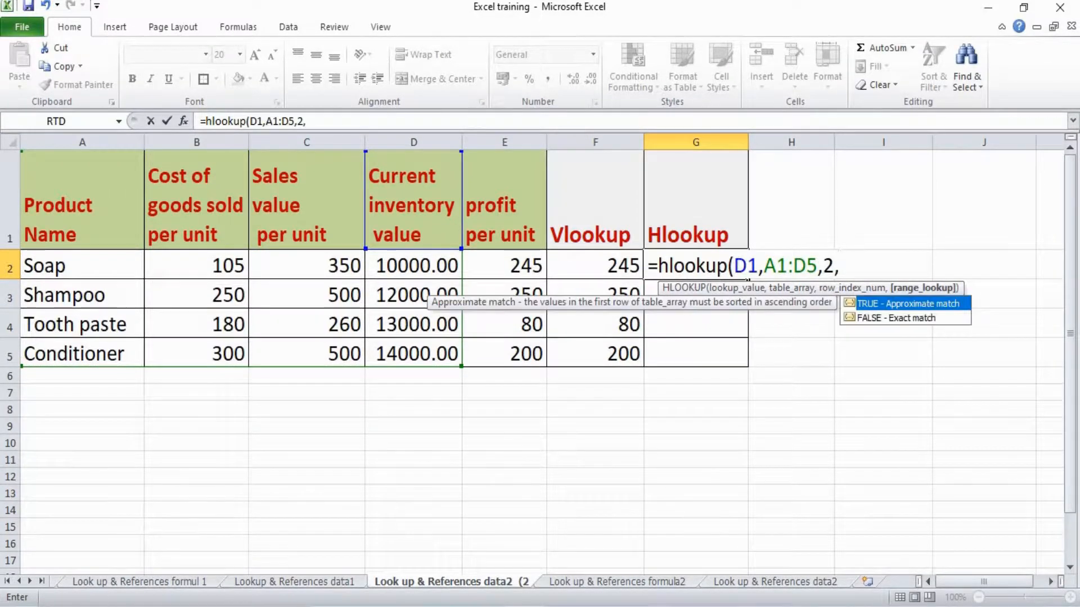
pyautogui.write('0)')
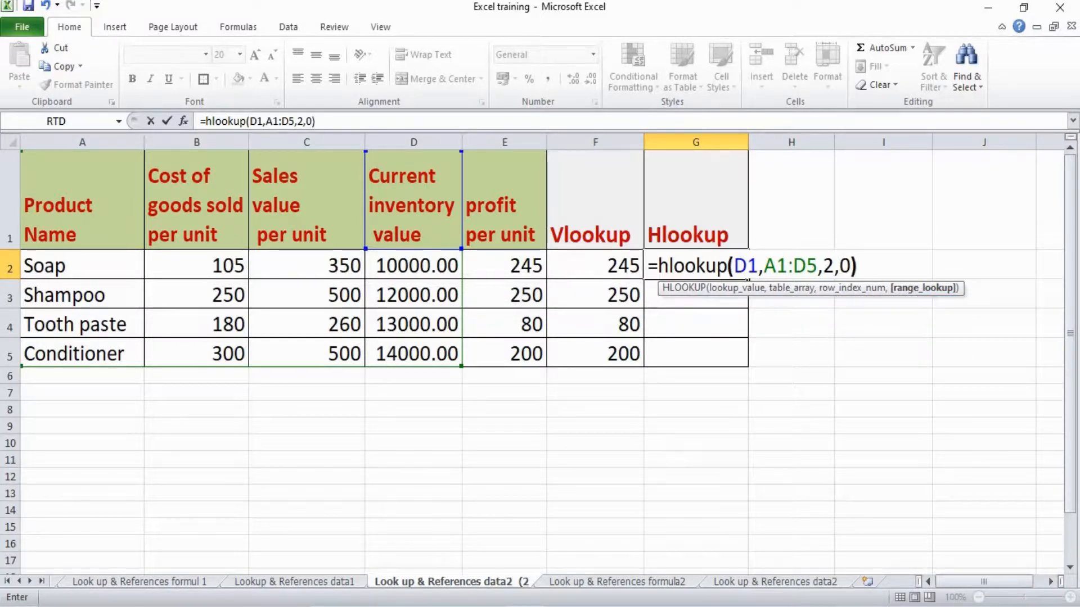
pyautogui.press('Return')
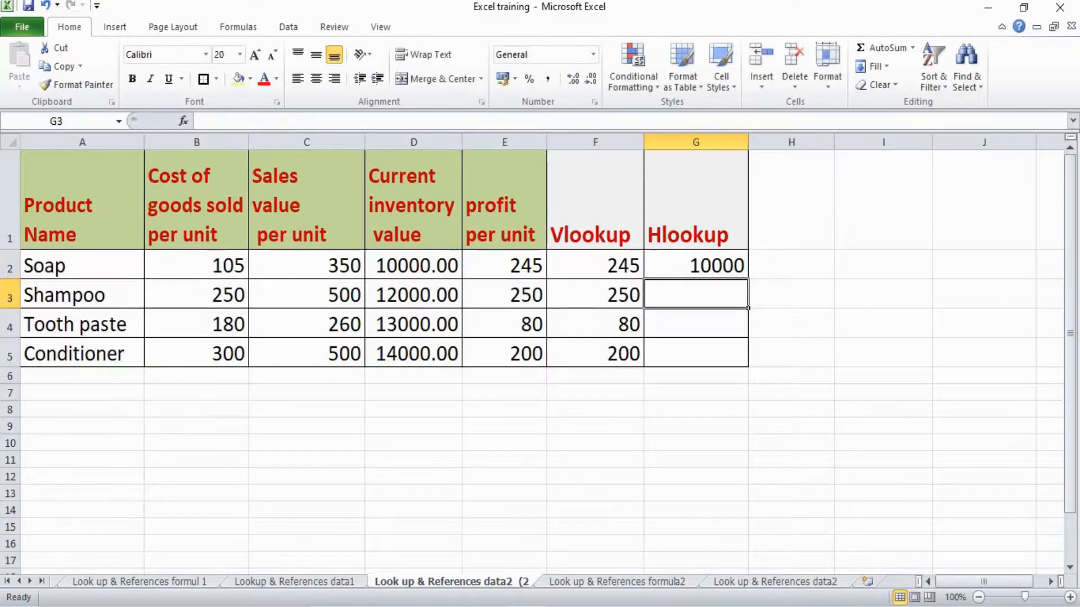
# Compare the HLOOKUP result in G2 with D2, and copy only its formula into G3:G5.
pyautogui.click(413, 265)
pyautogui.click(695, 265)
pyautogui.hotkey('ctrl', 'c')
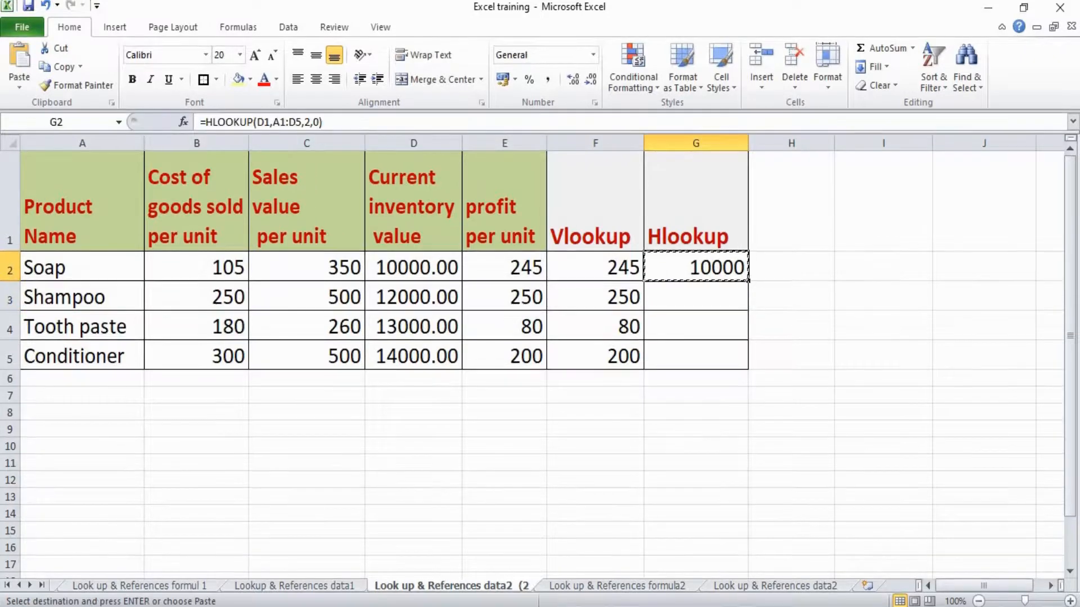
pyautogui.moveTo(696, 294); pyautogui.dragTo(696, 355)
pyautogui.hotkey('alt', 'e')
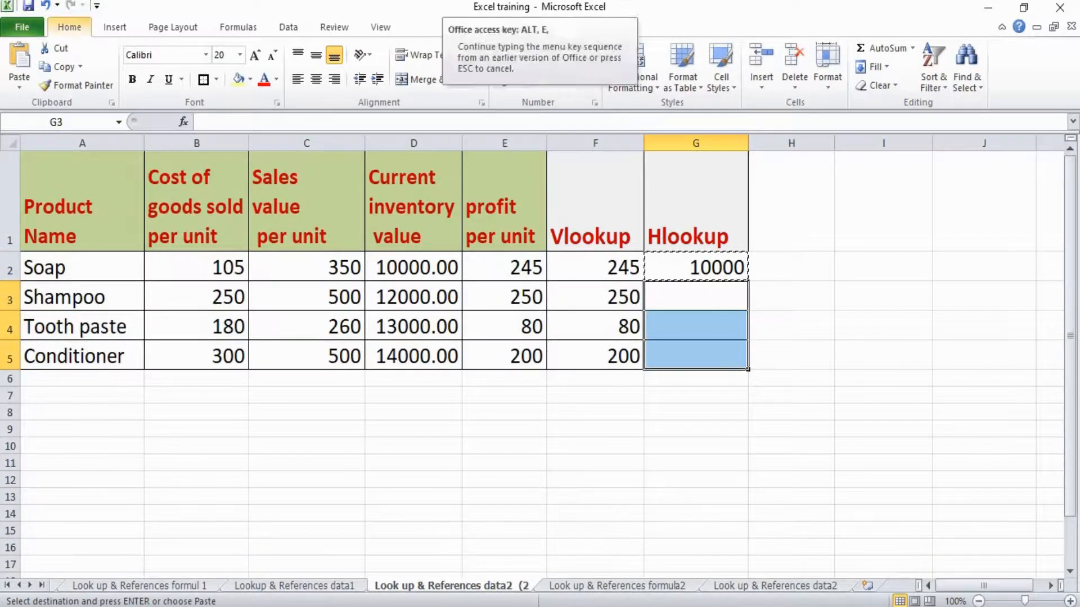
pyautogui.press('s')
pyautogui.press('f')
pyautogui.press('Return')
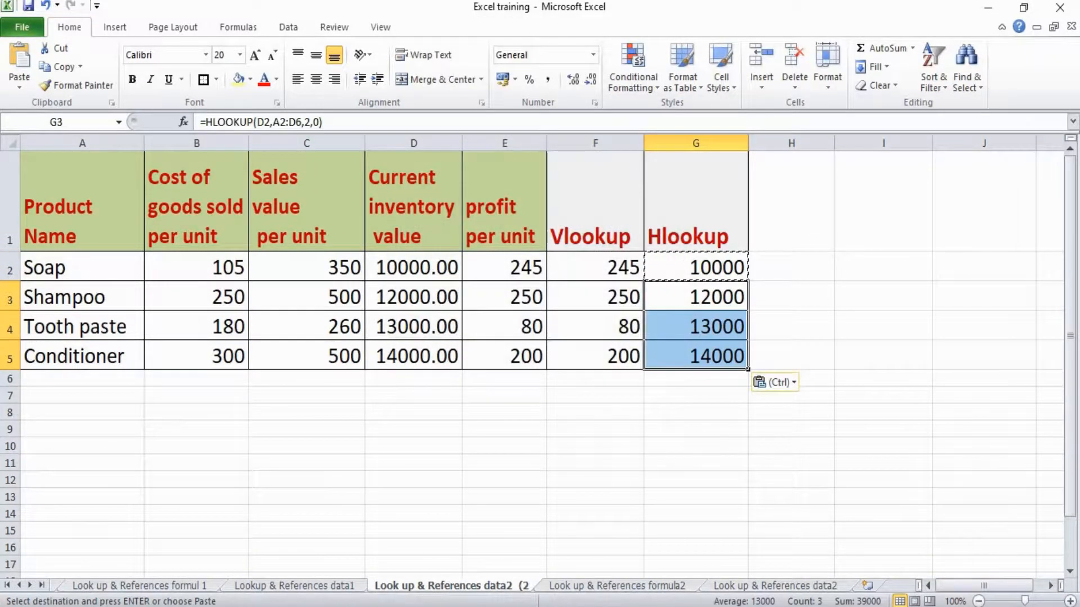
# Check the Pivot table entry on Look up & References formula2, and insert a PivotTable from A1:G5 at A9 of Look up & References data2 (2.
pyautogui.hotkey('ctrl', 'pagedown')
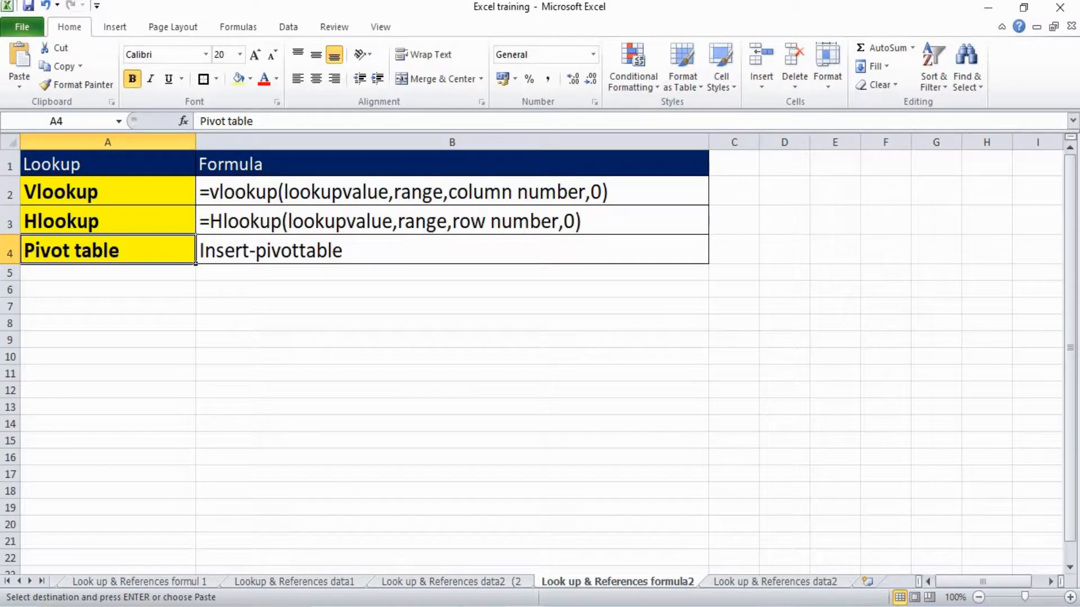
pyautogui.hotkey('ctrl', 'pageup')
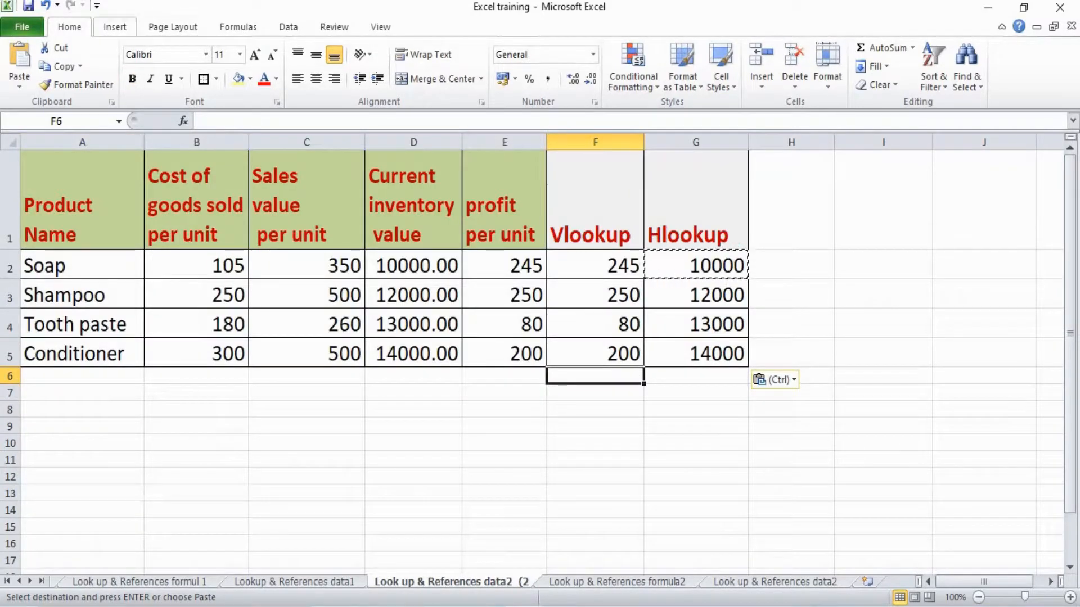
pyautogui.click(114, 27)
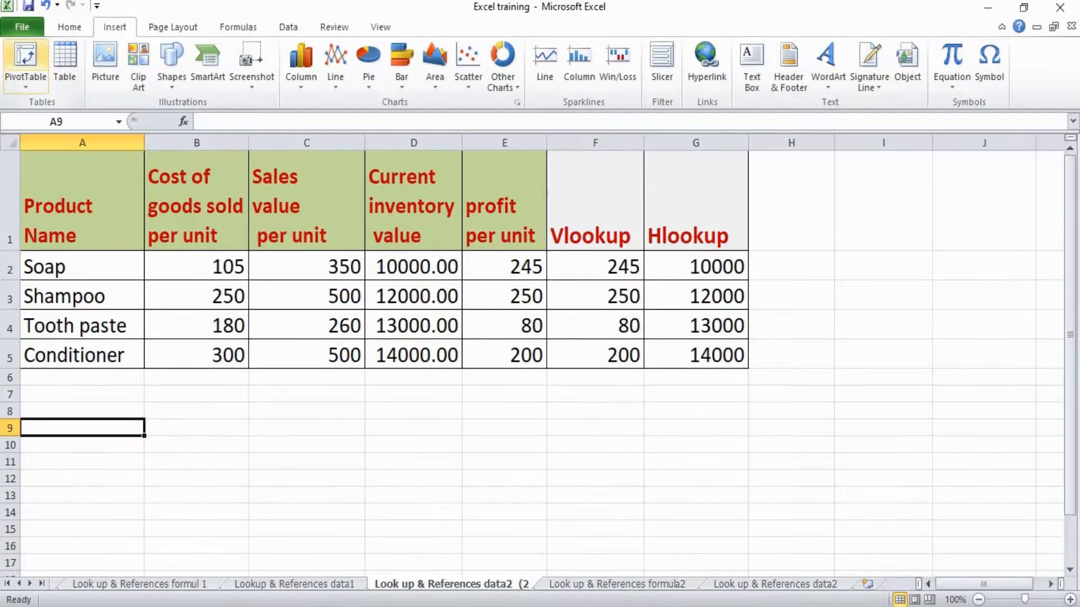
pyautogui.click(25, 59)
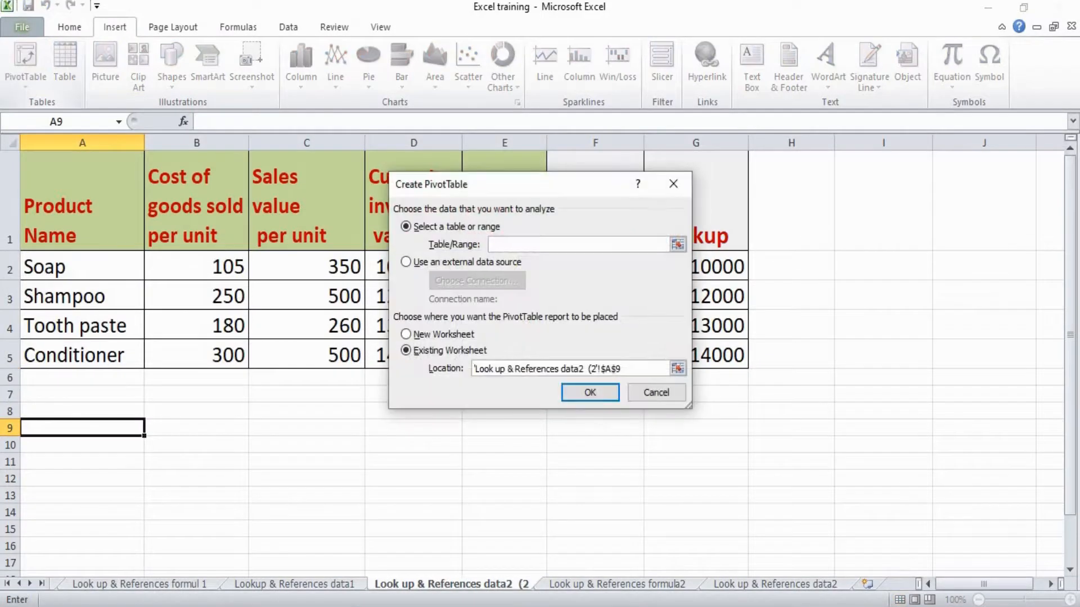
pyautogui.moveTo(33, 163); pyautogui.dragTo(746, 364)
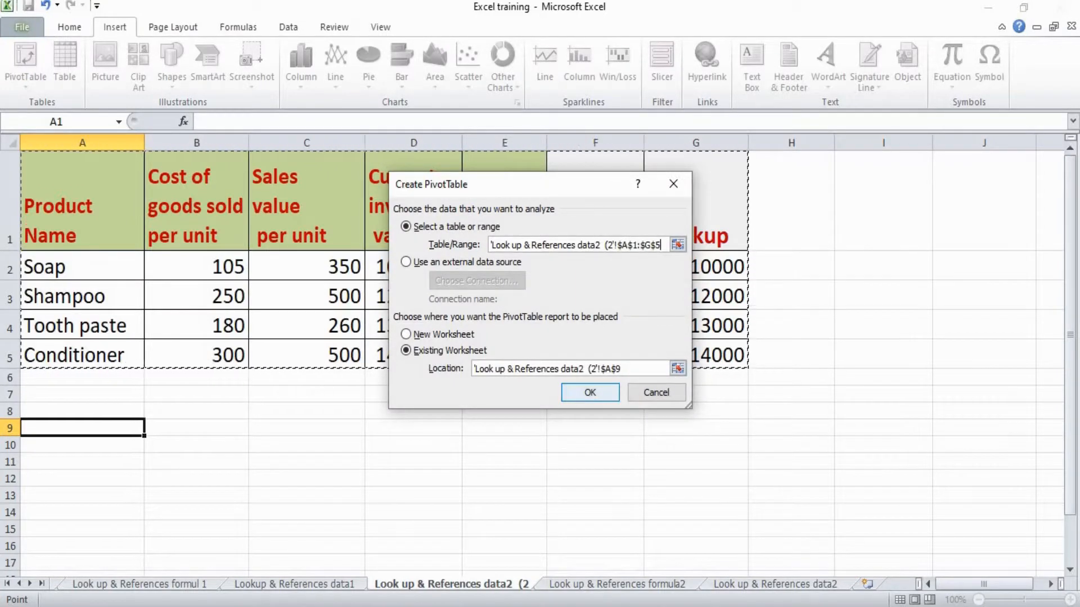
pyautogui.press('Return')
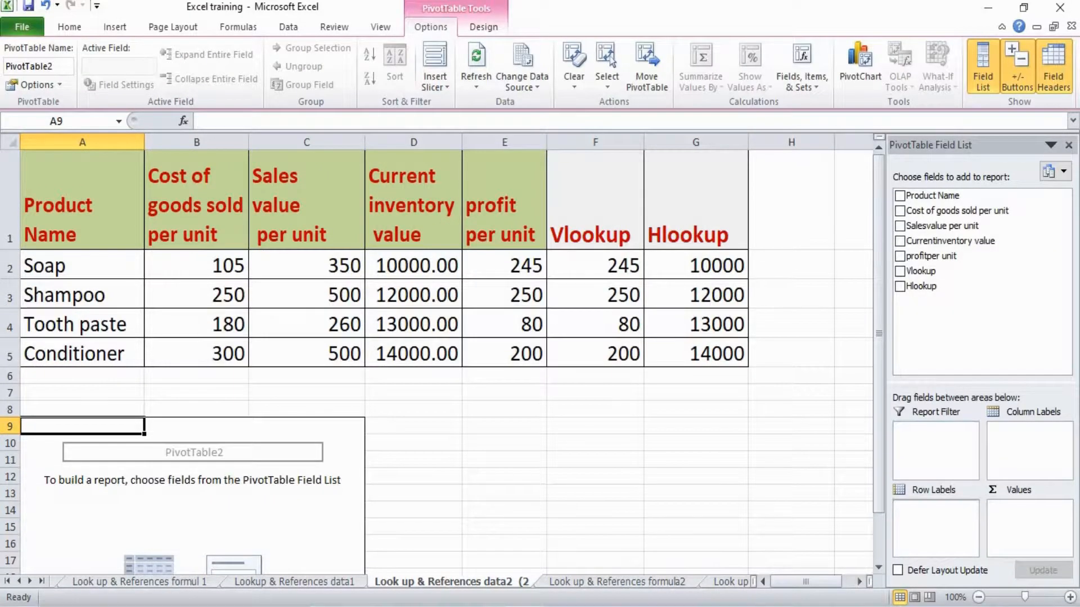
# Add the Product Name, Salesvalue per unit and profitper unit fields to the PivotTable at A9.
pyautogui.click(900, 196)
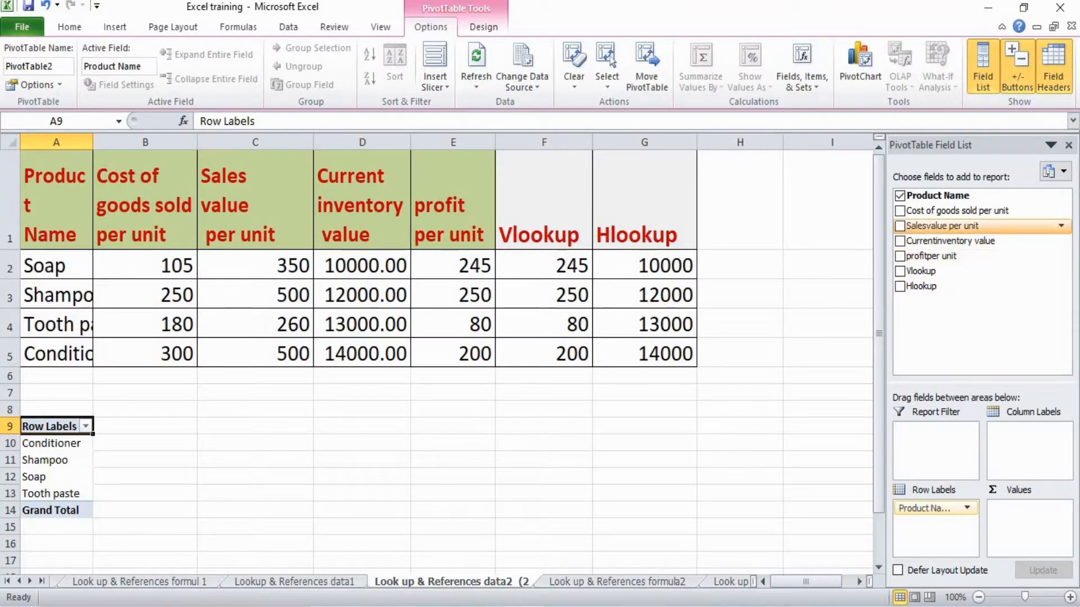
pyautogui.click(900, 225)
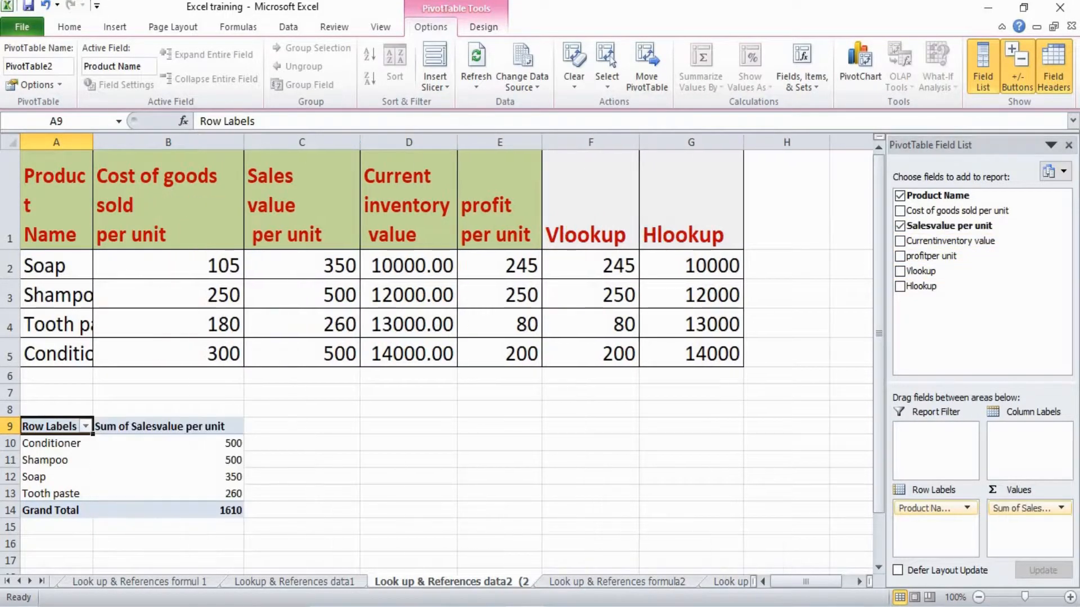
pyautogui.click(900, 256)
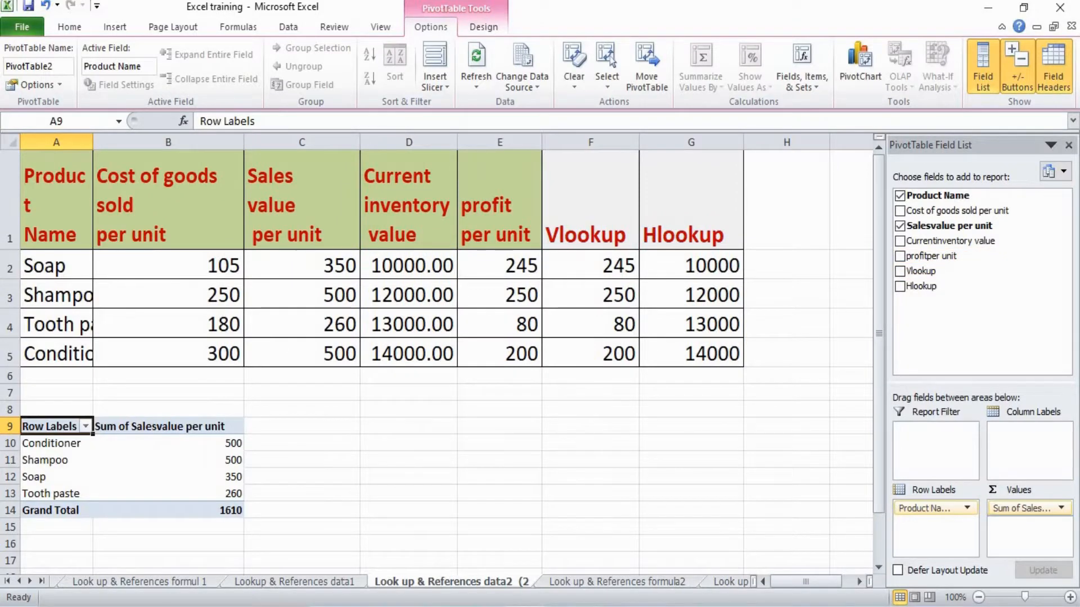